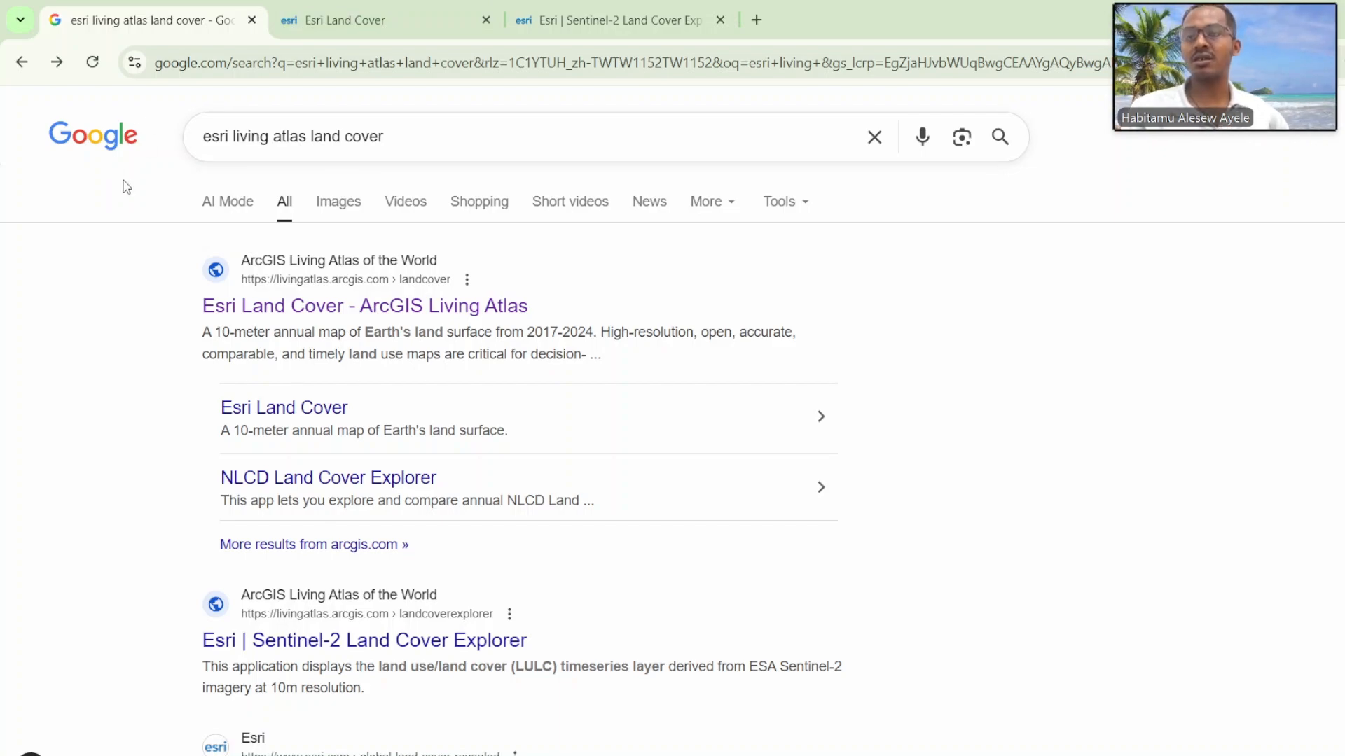
# Step: Open the Esri Land Cover page from the "esri living atlas land cover" search and read which years its annual map covers
pyautogui.moveTo(413, 135); pyautogui.dragTo(157, 135)
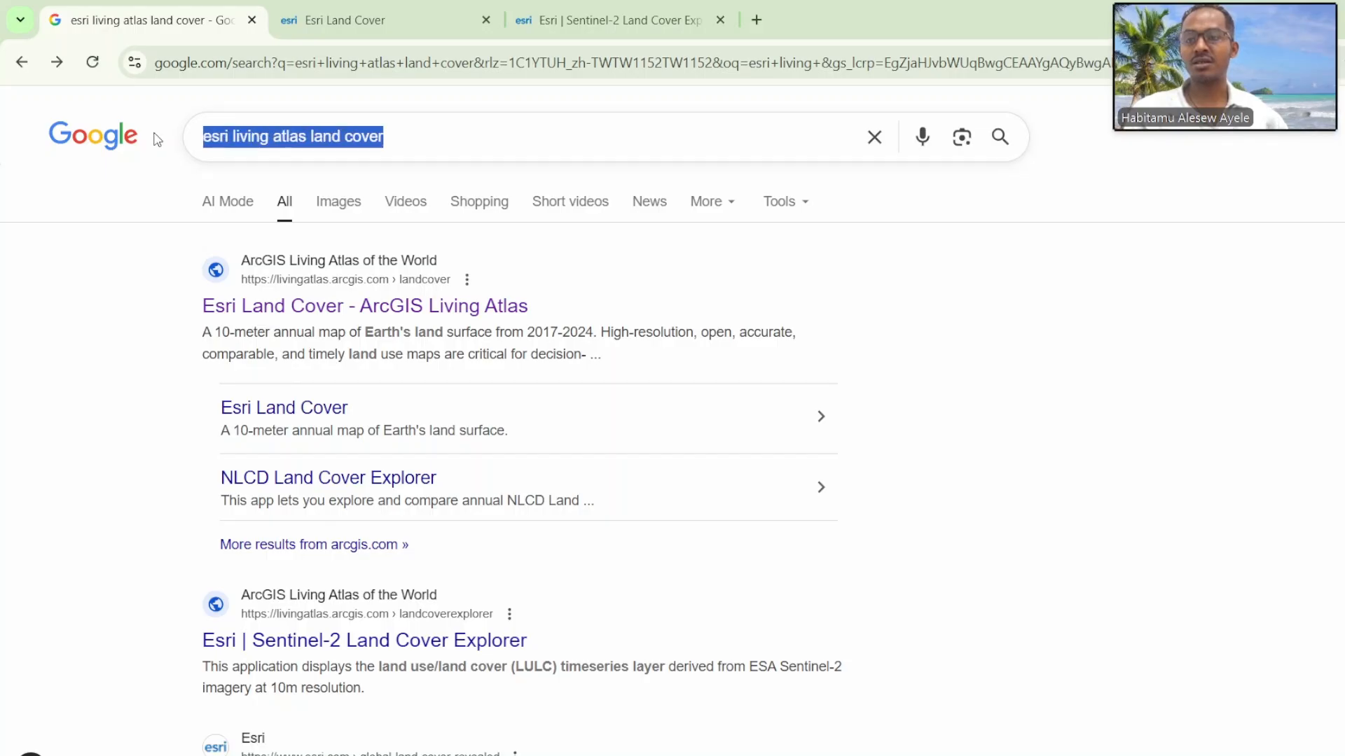
pyautogui.click(127, 199)
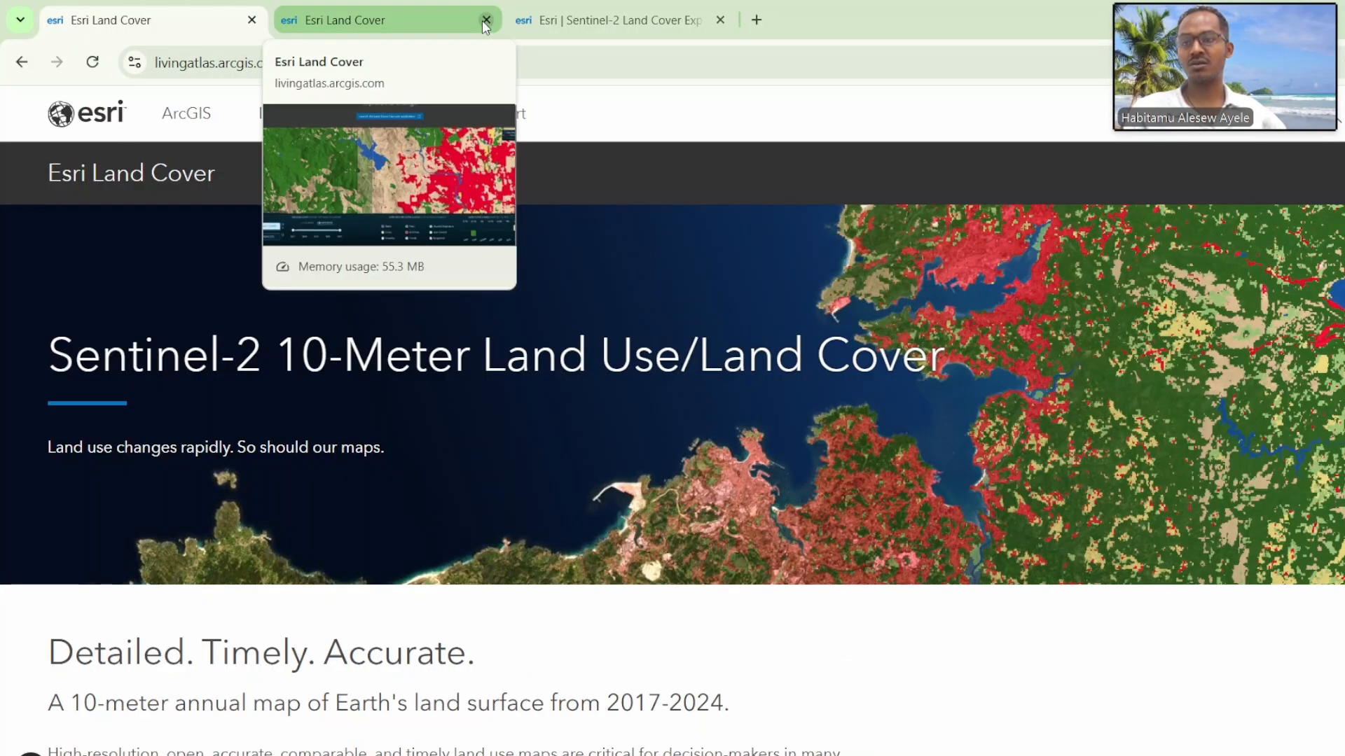
pyautogui.scroll(-1, 443, 523)
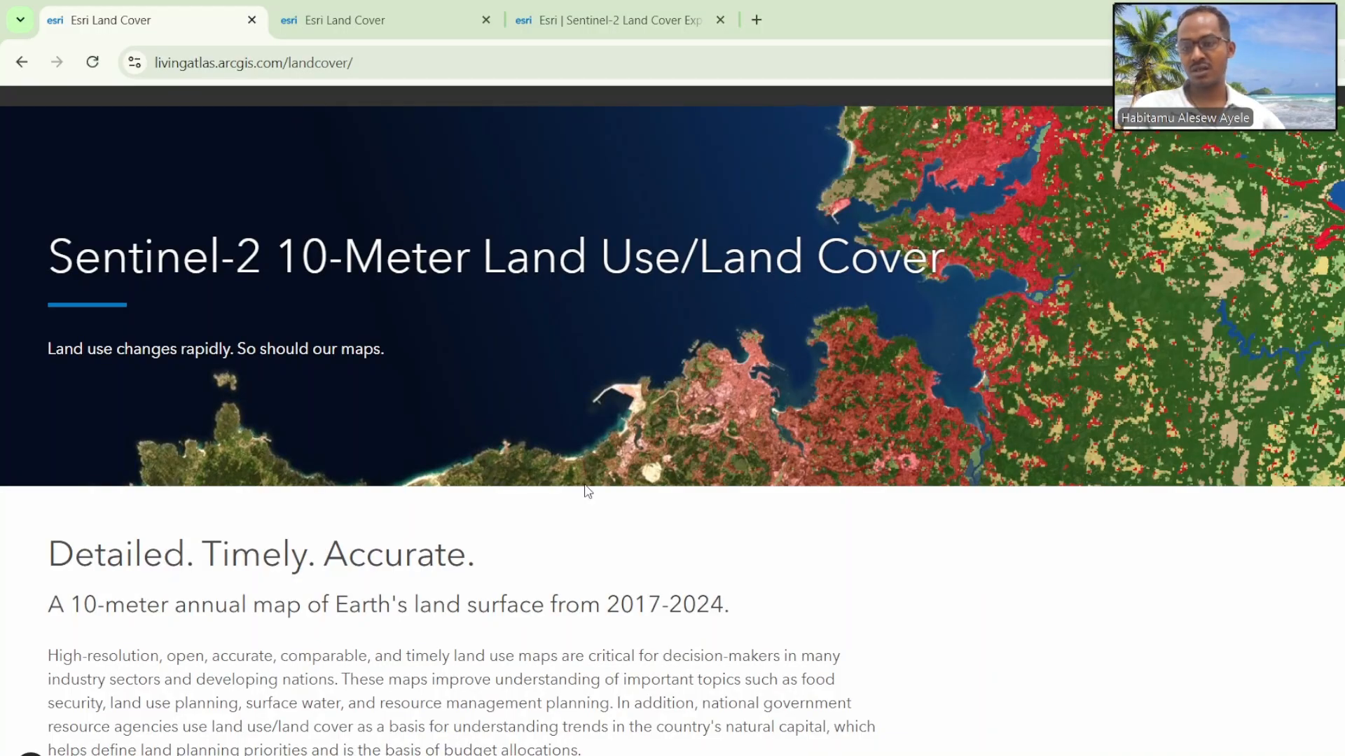
pyautogui.scroll(-2, 588, 492)
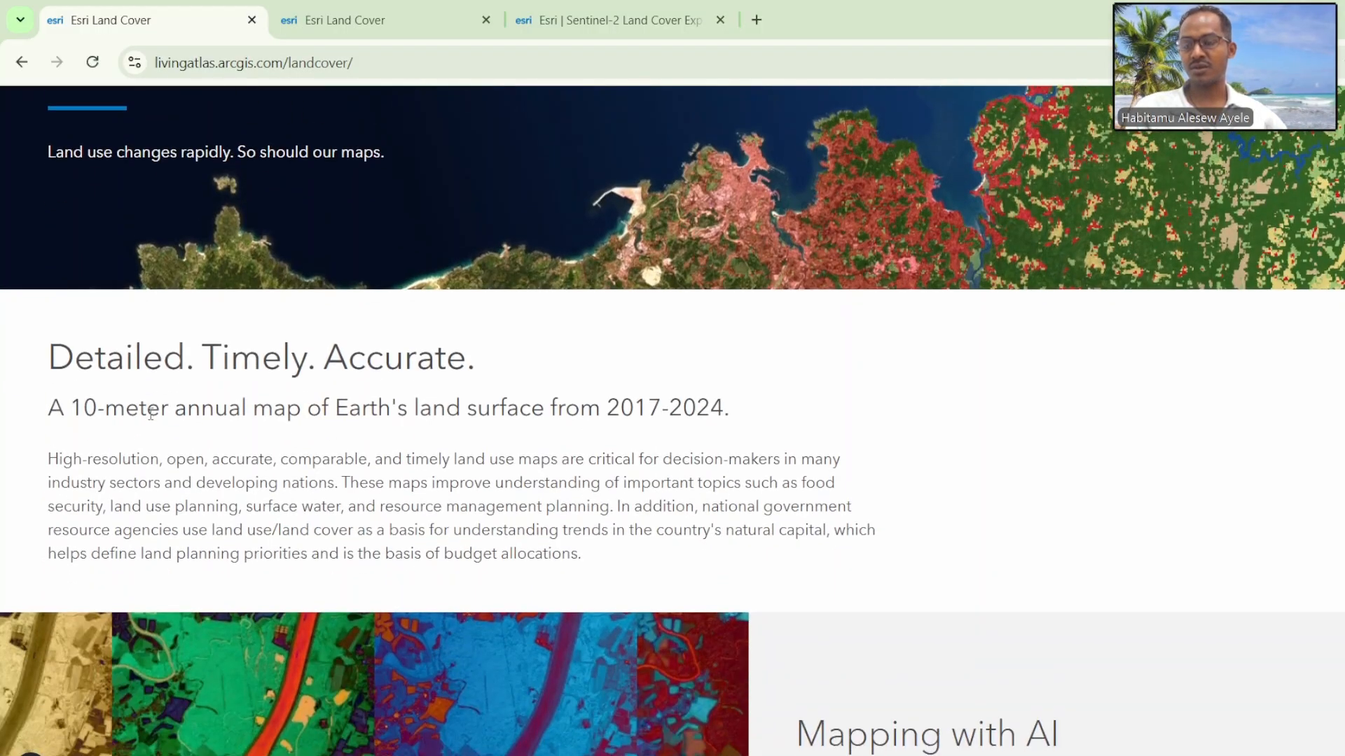
pyautogui.scroll(1, 350, 324)
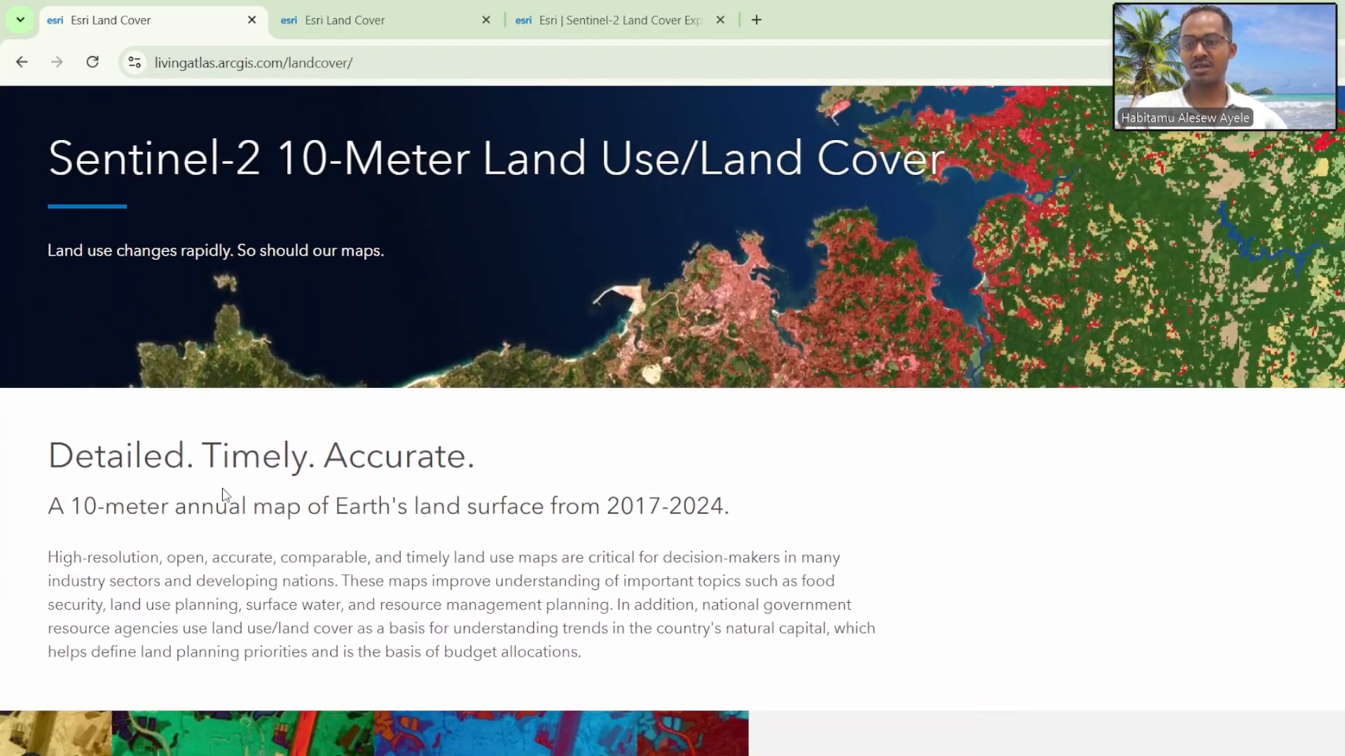
pyautogui.scroll(-1, 224, 495)
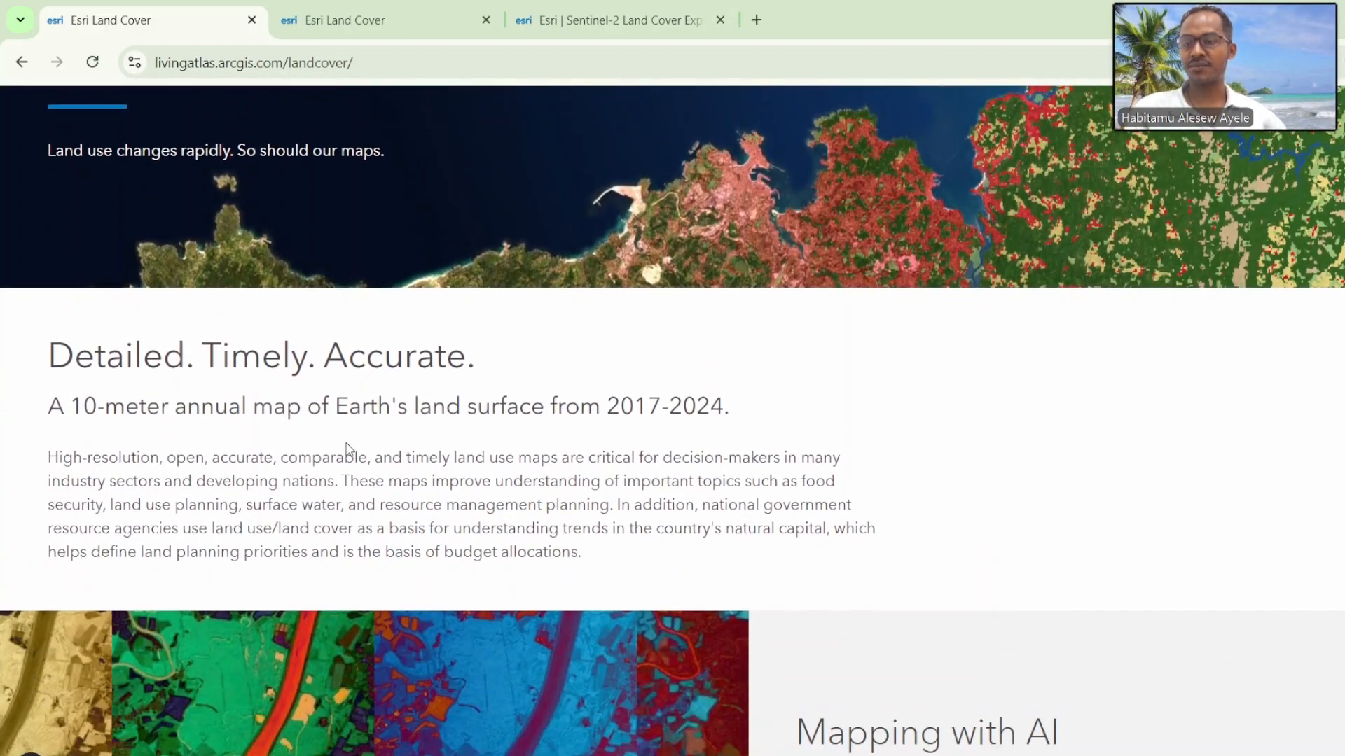
pyautogui.scroll(-1, 344, 440)
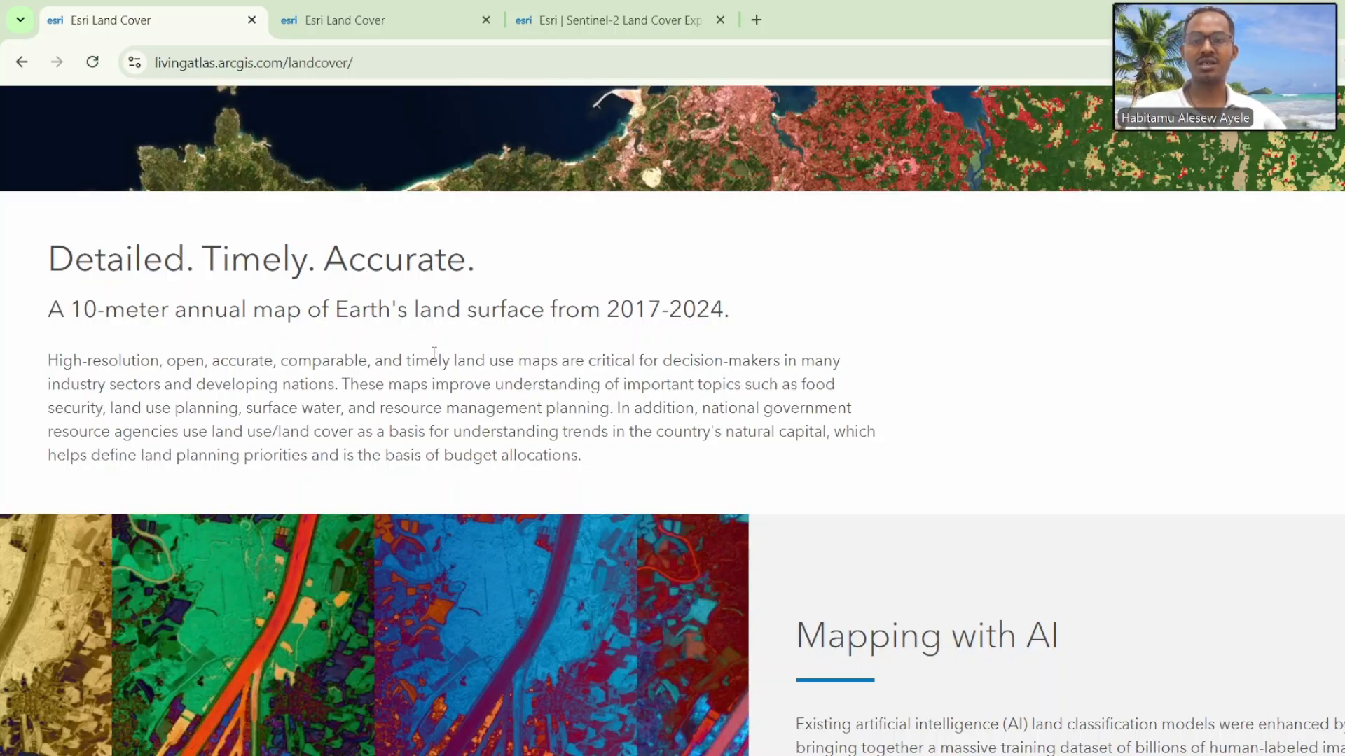
pyautogui.moveTo(608, 309); pyautogui.dragTo(717, 309)
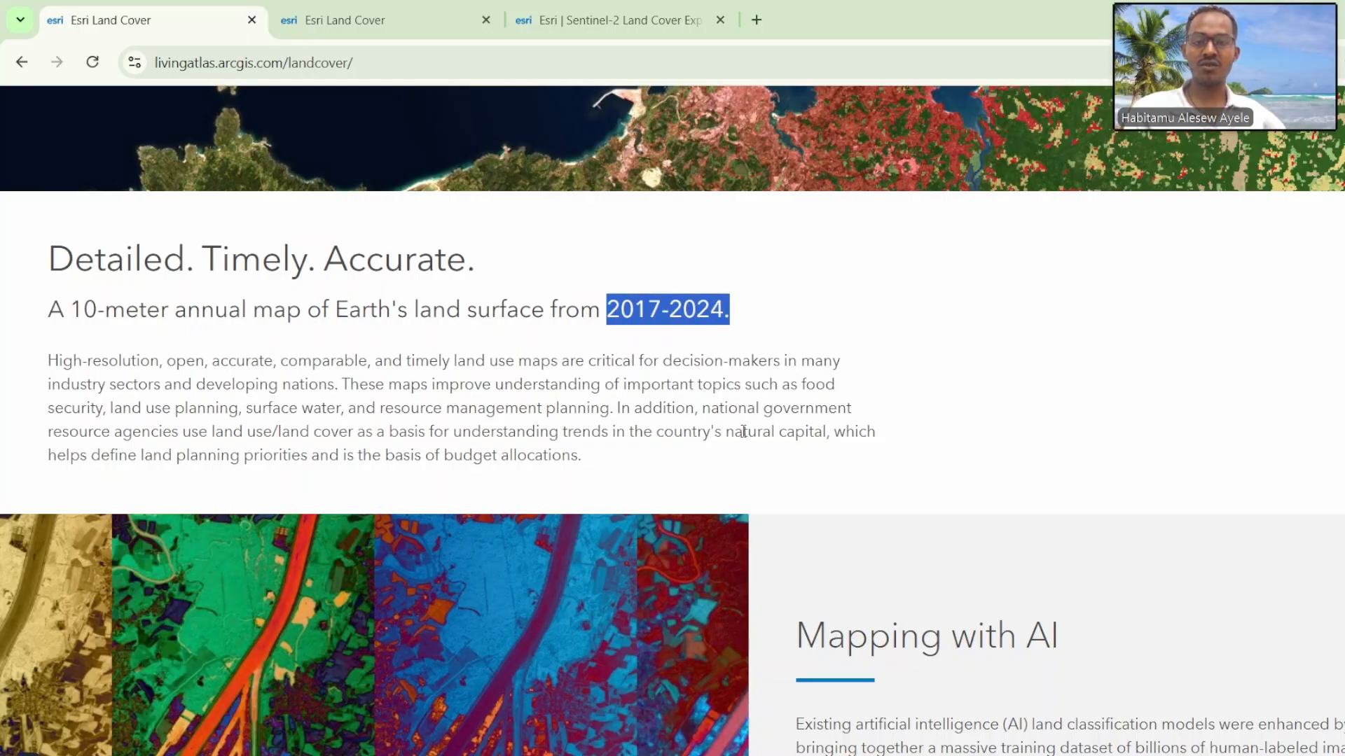
# Step: Read the Mapping with AI and Eyes on Change sections of the Esri Land Cover page
pyautogui.scroll(-3, 751, 448)
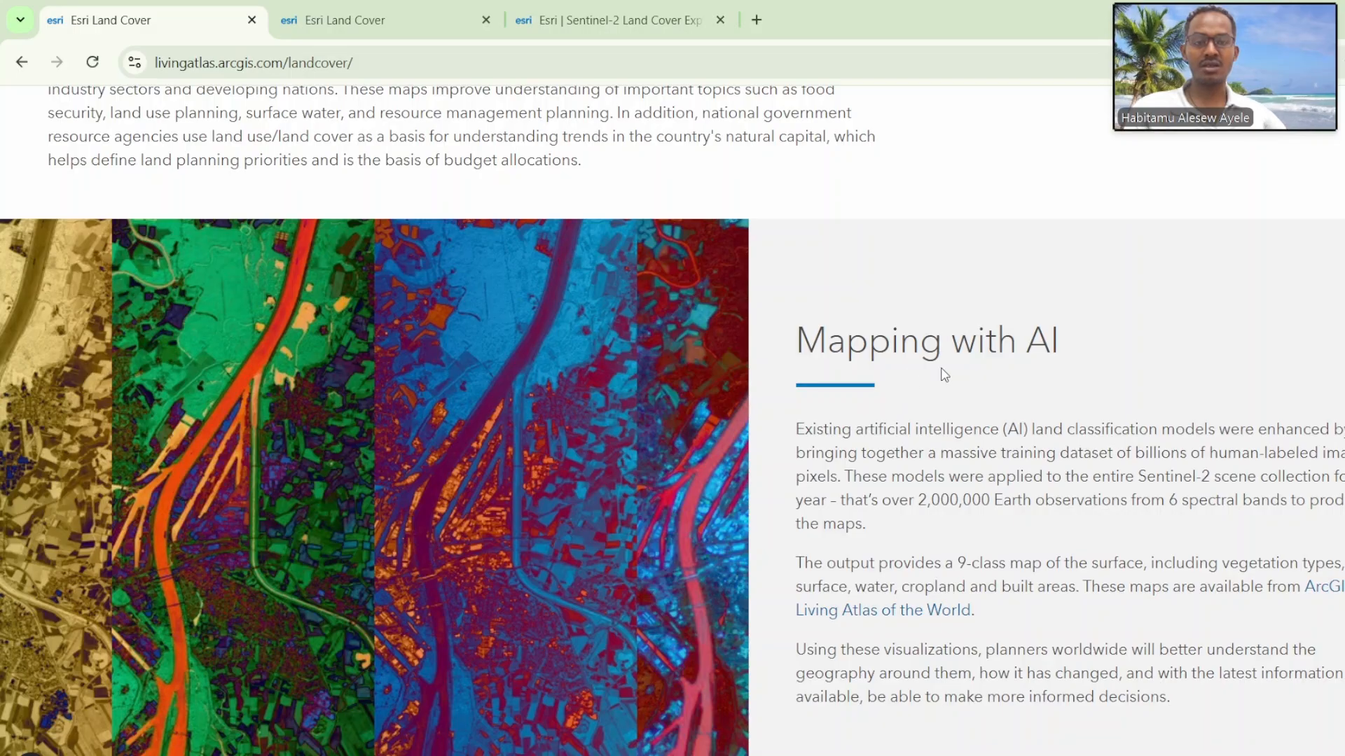
pyautogui.moveTo(1062, 343); pyautogui.dragTo(1028, 333)
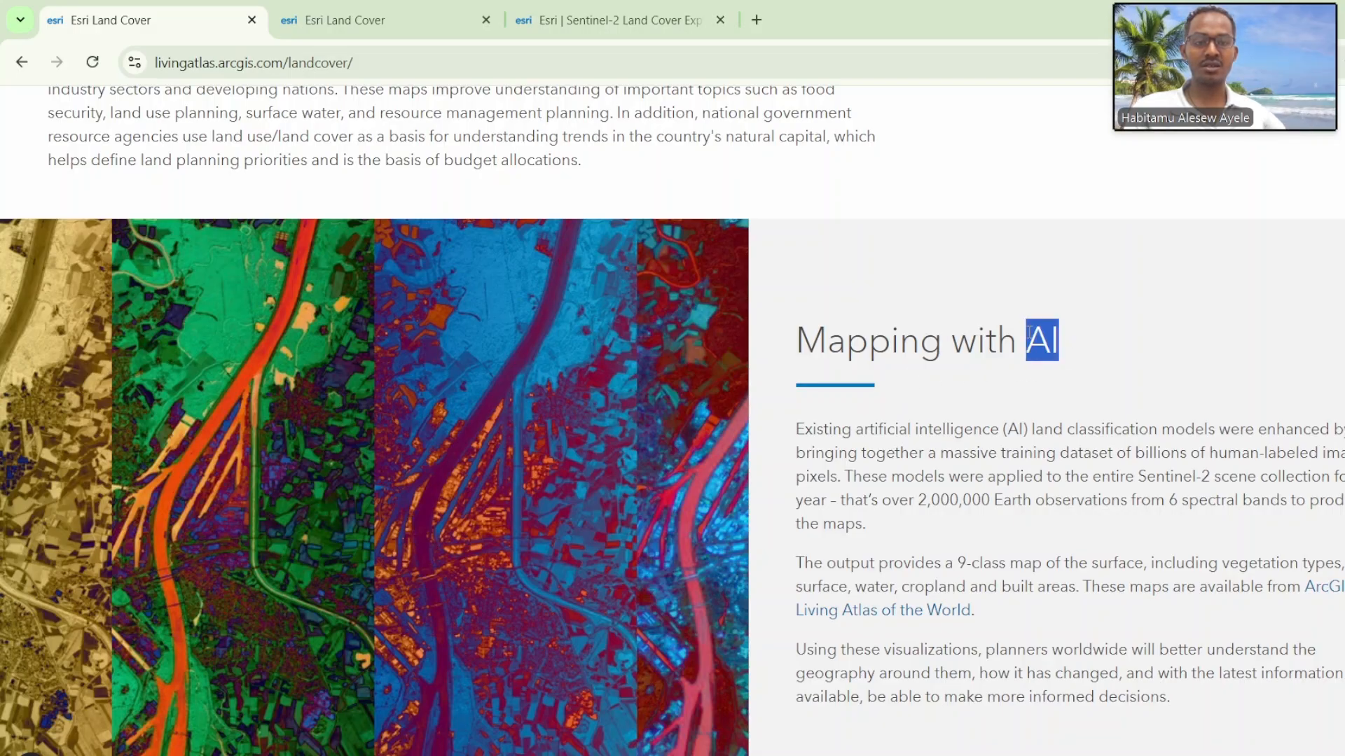
pyautogui.click(994, 383)
pyautogui.scroll(-1, 916, 426)
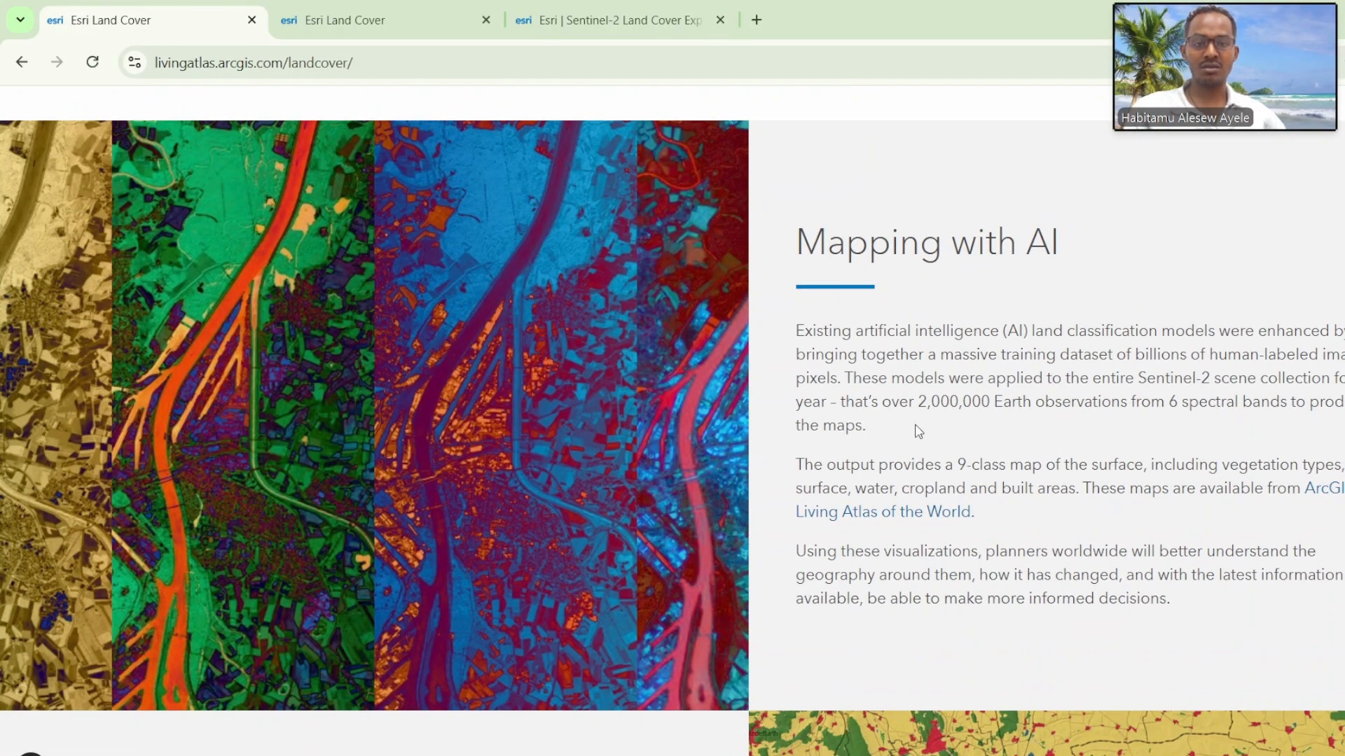
pyautogui.scroll(2, 820, 330)
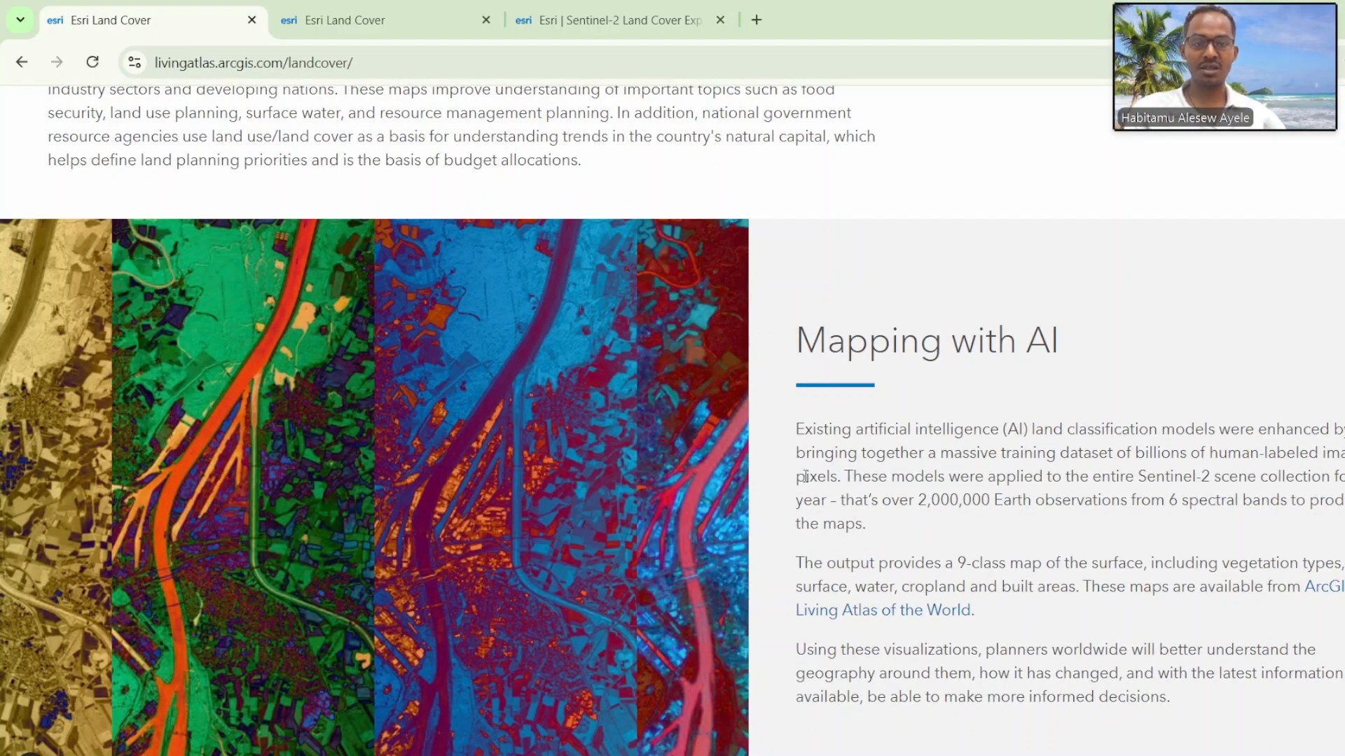
pyautogui.scroll(-10, 827, 446)
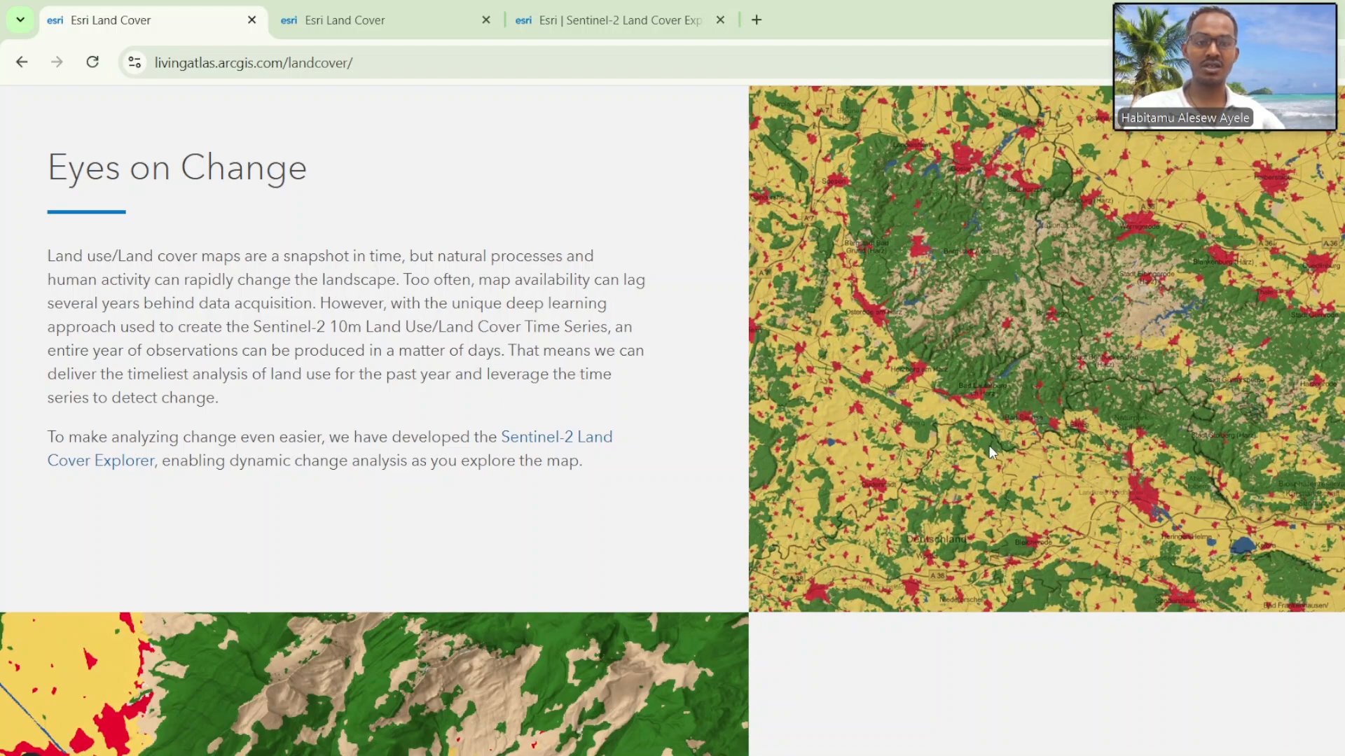
pyautogui.scroll(1, 989, 447)
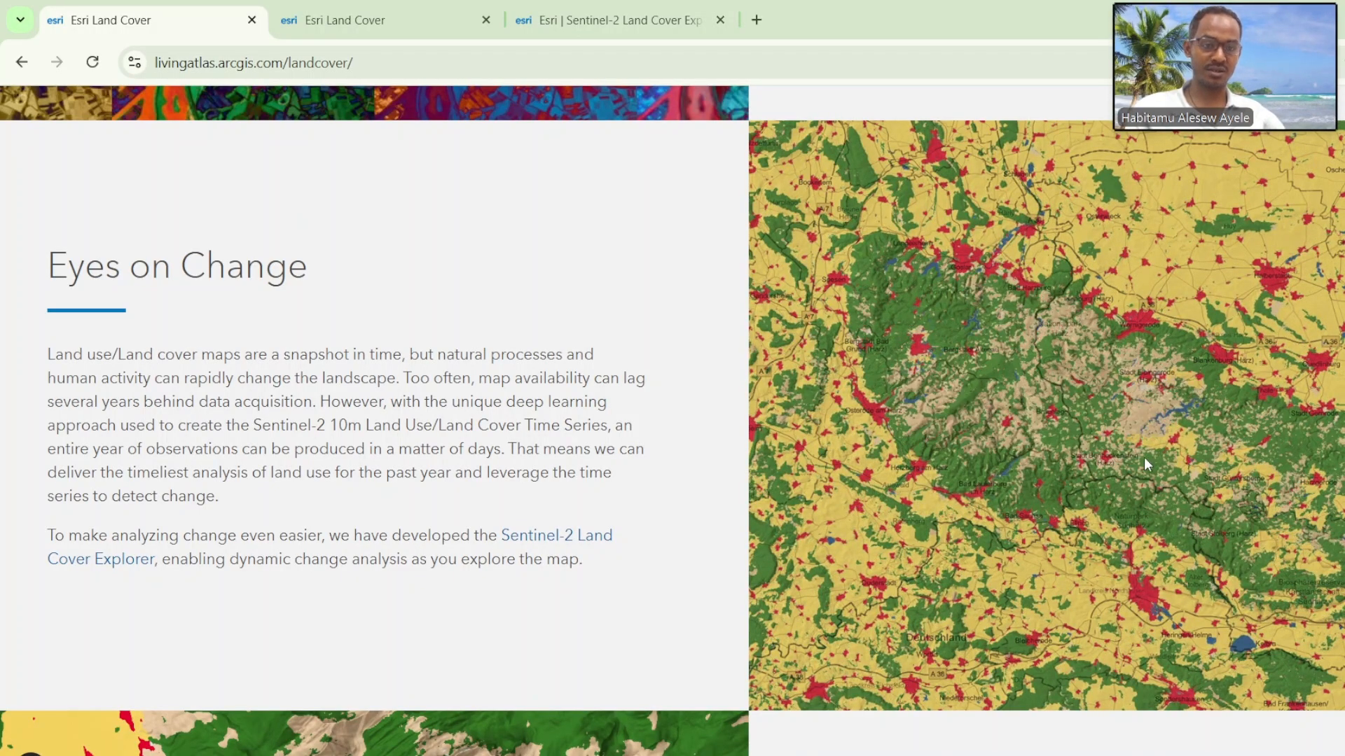
# Step: Look over the embedded comparison map under Explore the Change and launch the Land Cover Explorer application
pyautogui.scroll(-10, 767, 547)
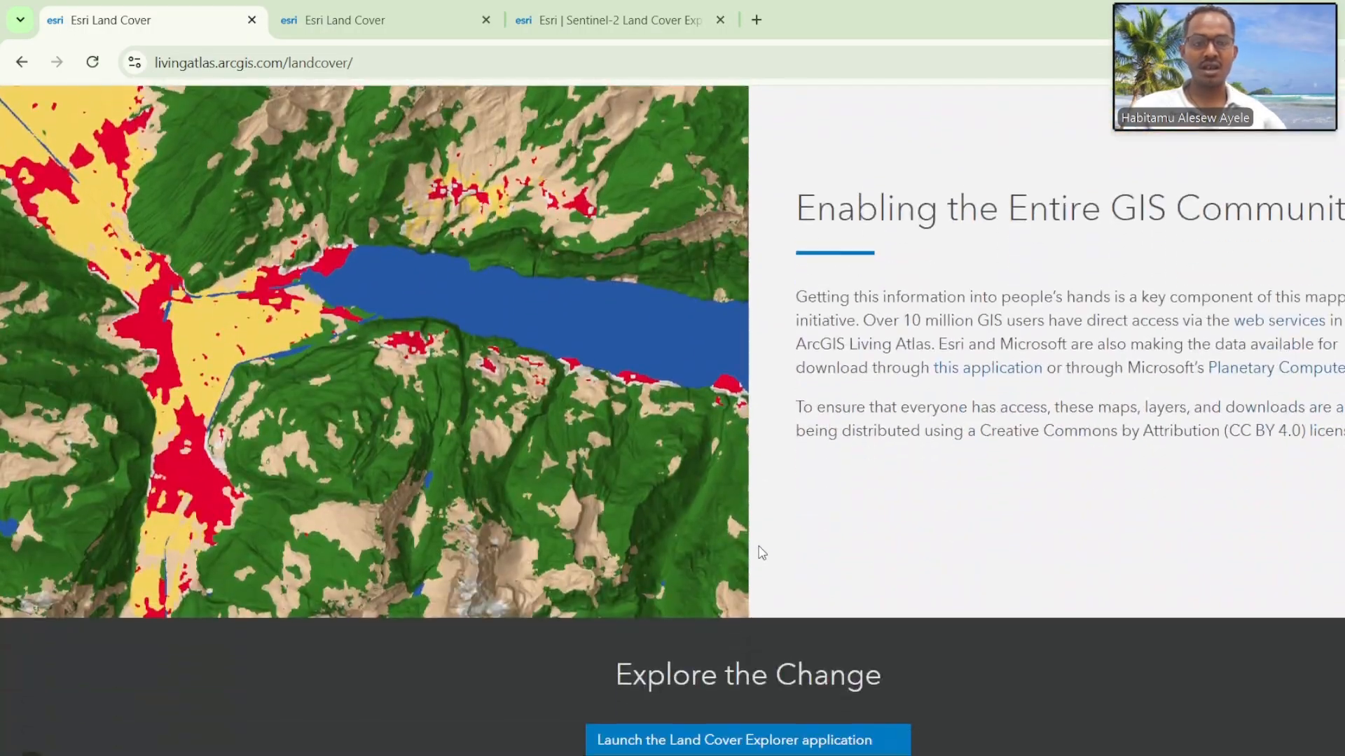
pyautogui.scroll(-8, 789, 519)
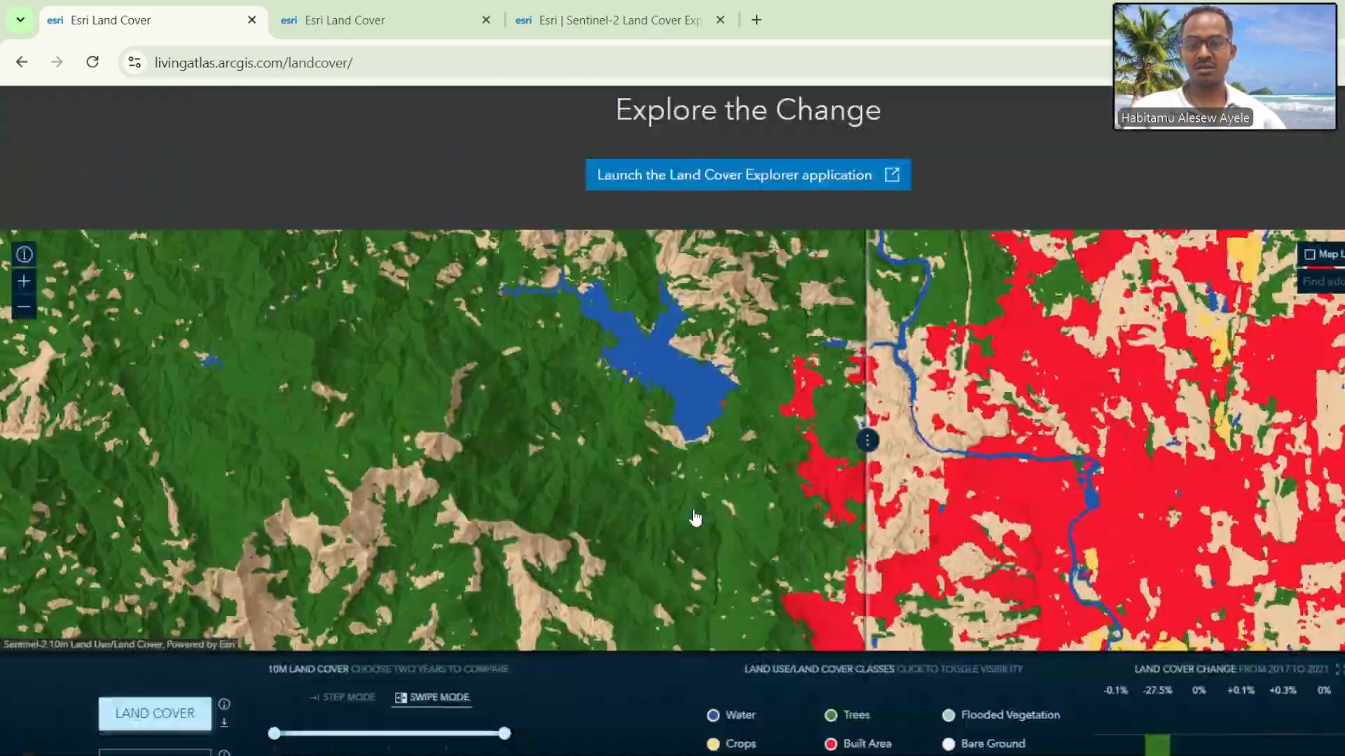
pyautogui.scroll(-2, 695, 518)
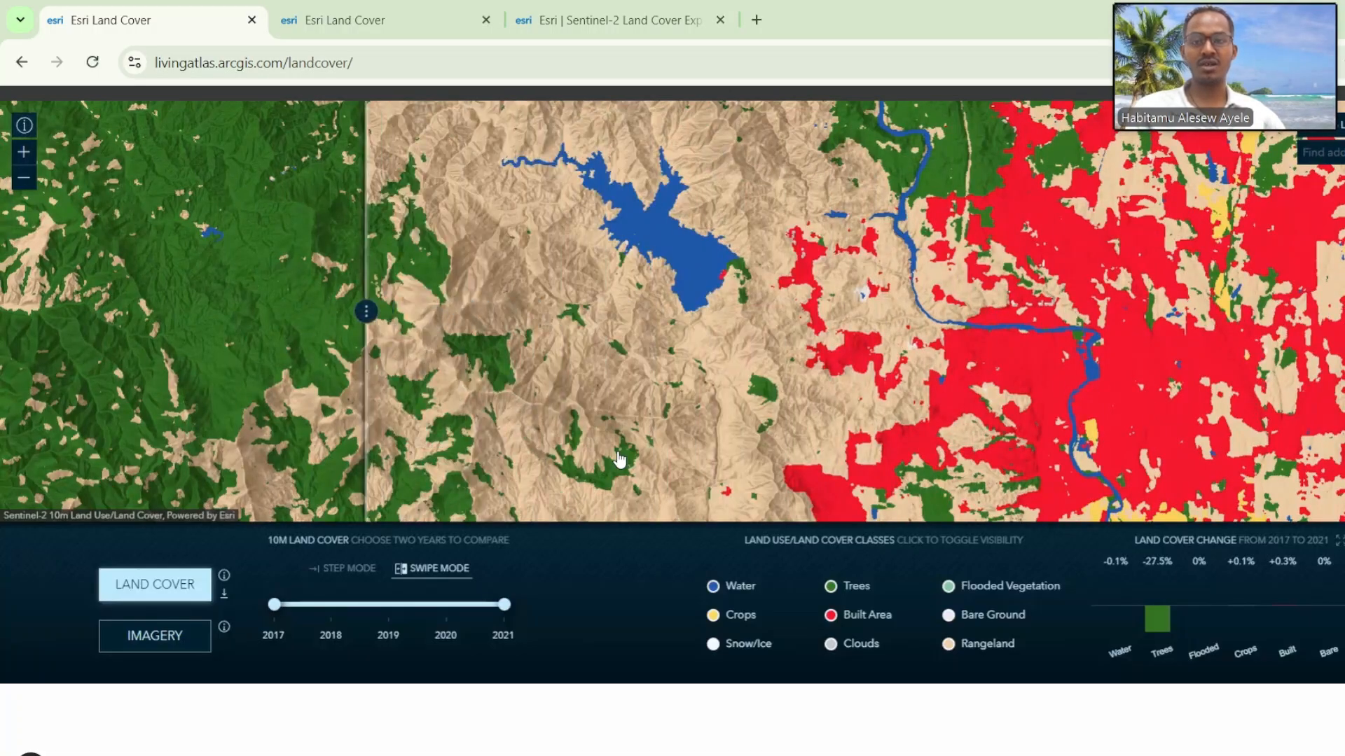
pyautogui.scroll(4, 700, 474)
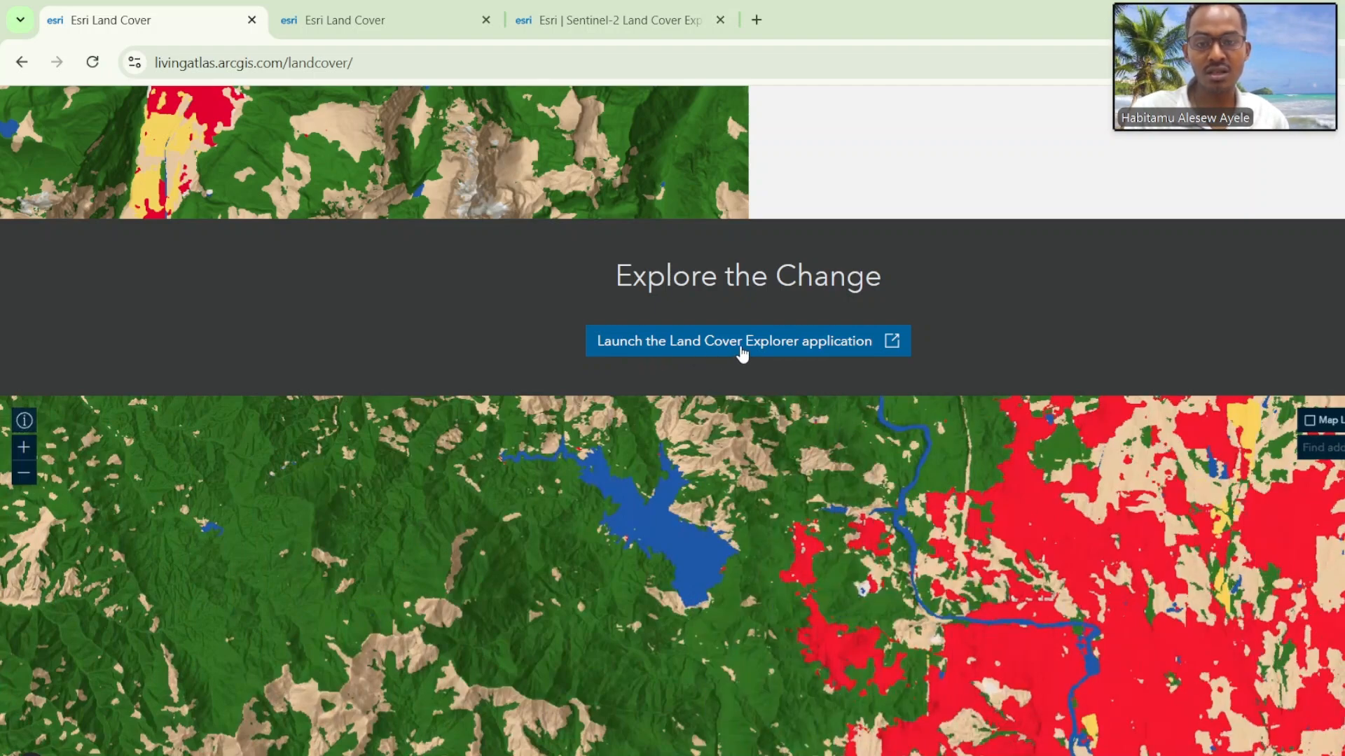
pyautogui.click(812, 353)
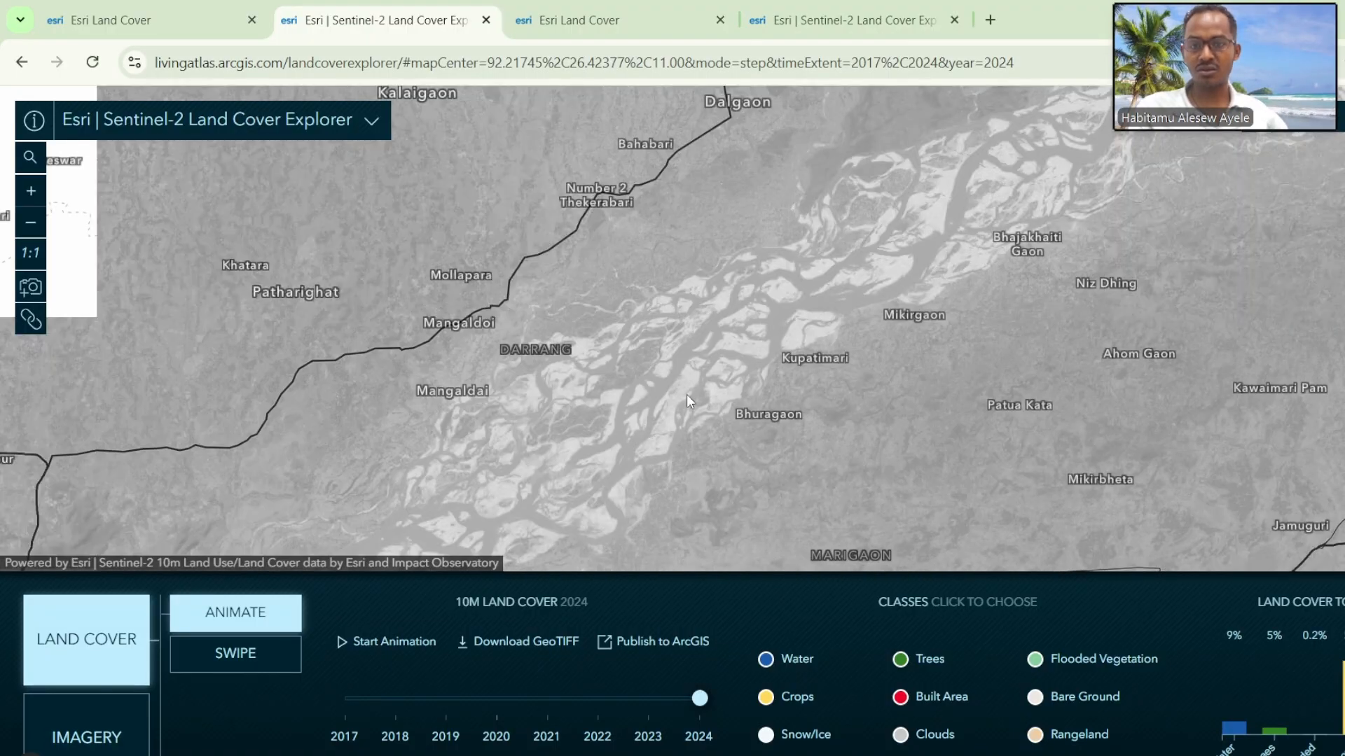
# Step: Examine the 2024 land cover map at world scale, from Asia across to Africa
pyautogui.scroll(-3, 620, 314)
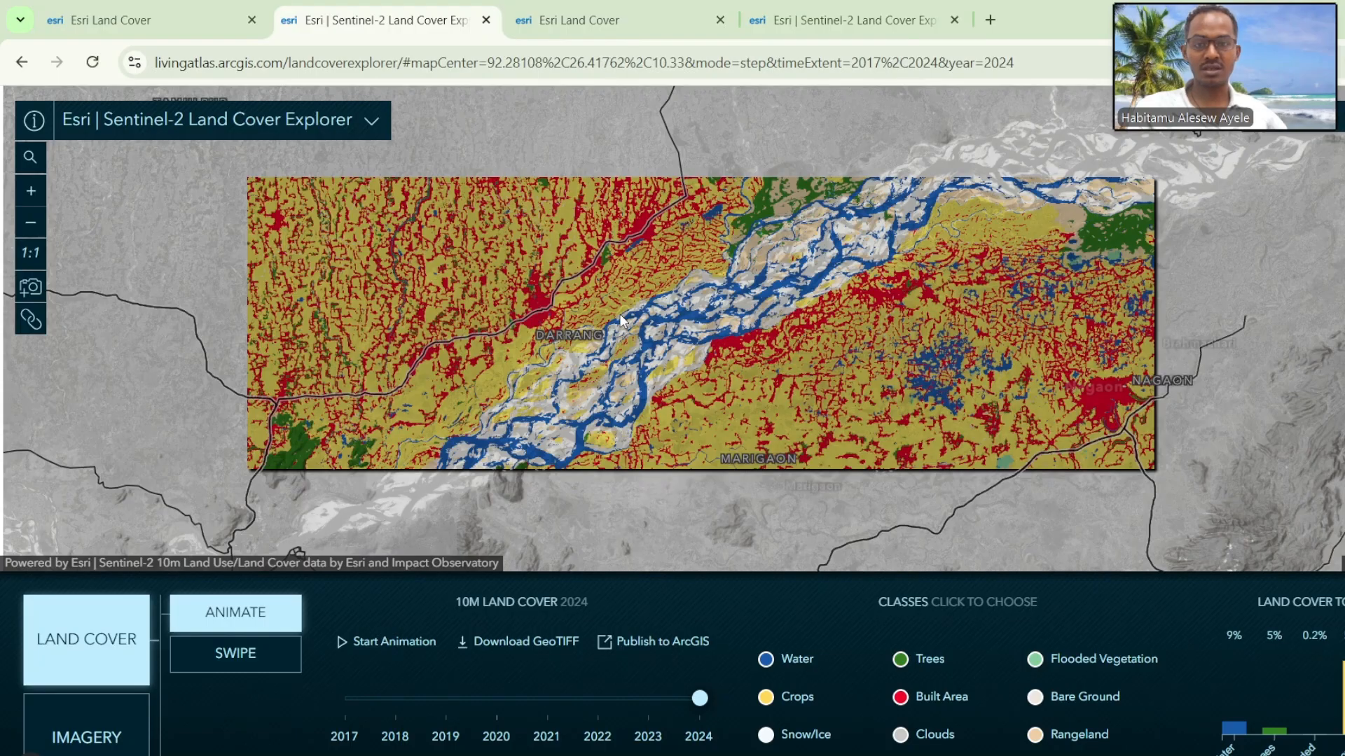
pyautogui.scroll(-2, 729, 367)
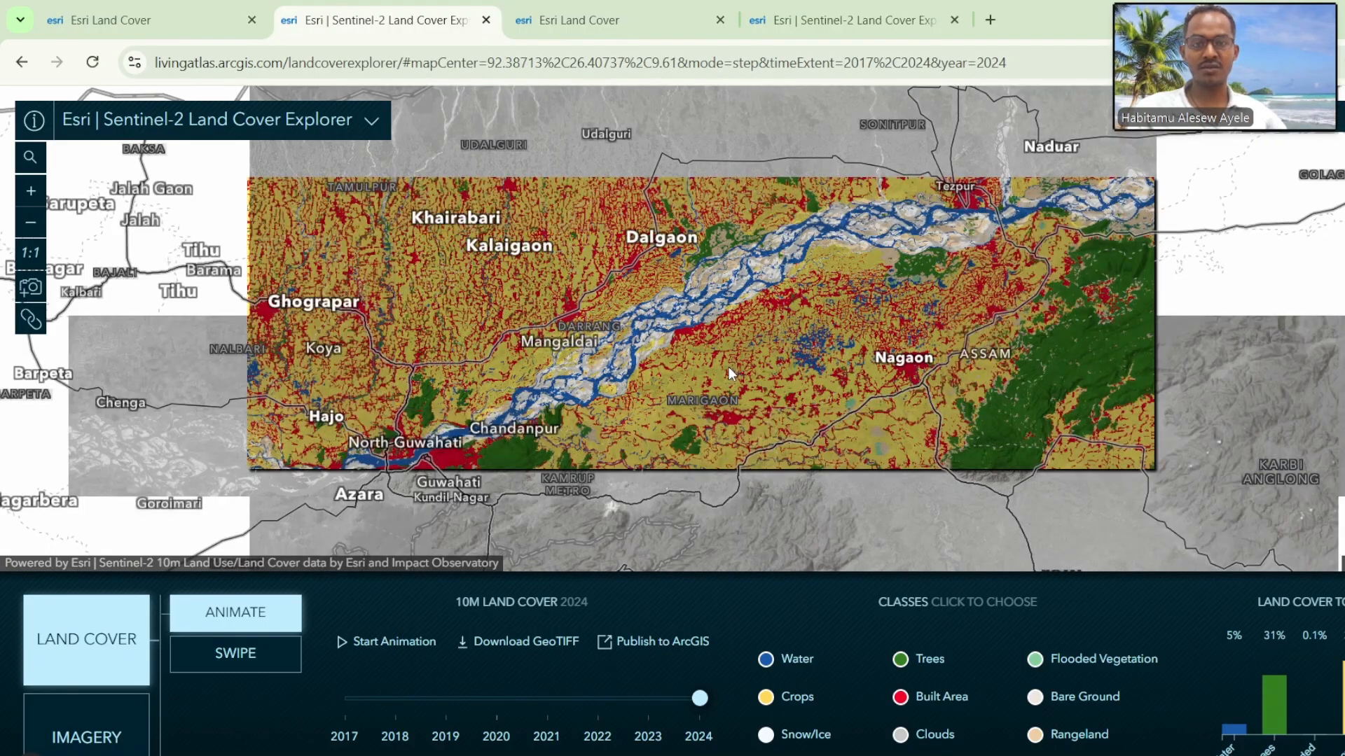
pyautogui.scroll(-5, 728, 367)
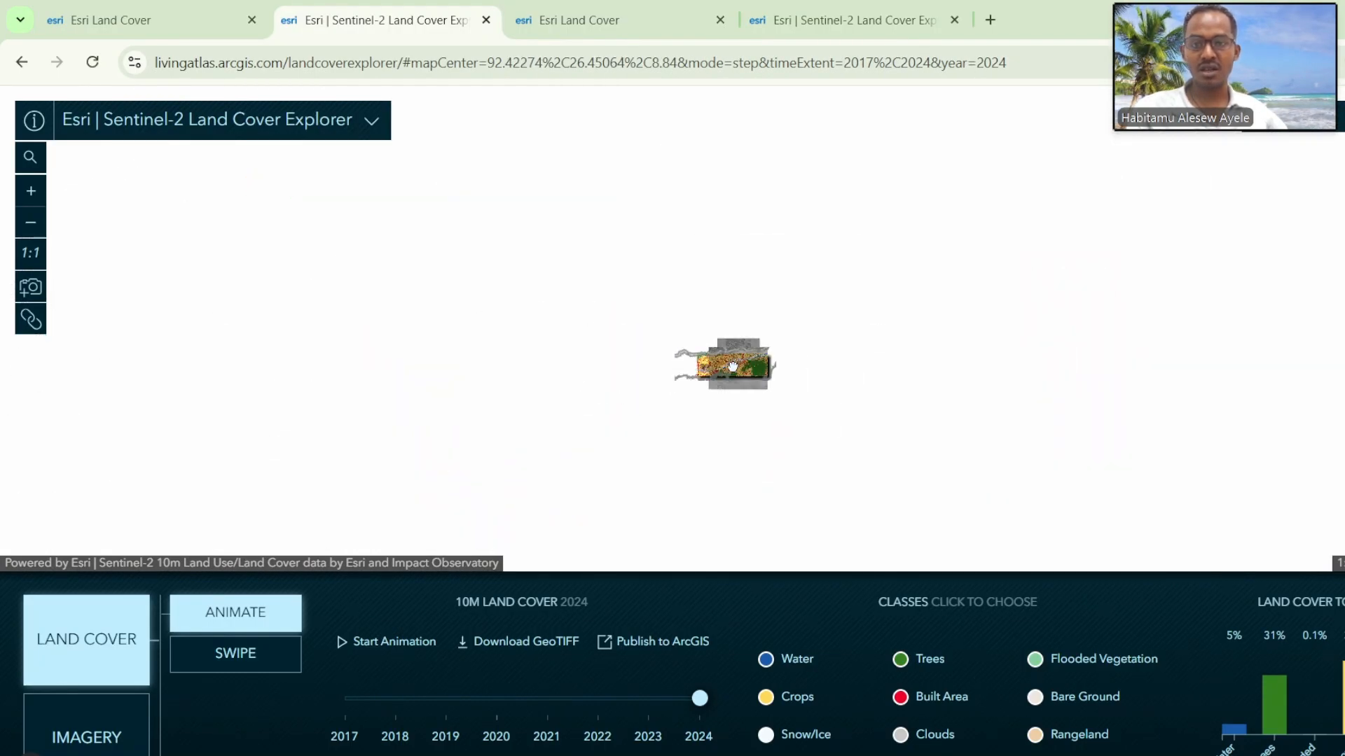
pyautogui.scroll(-1, 732, 365)
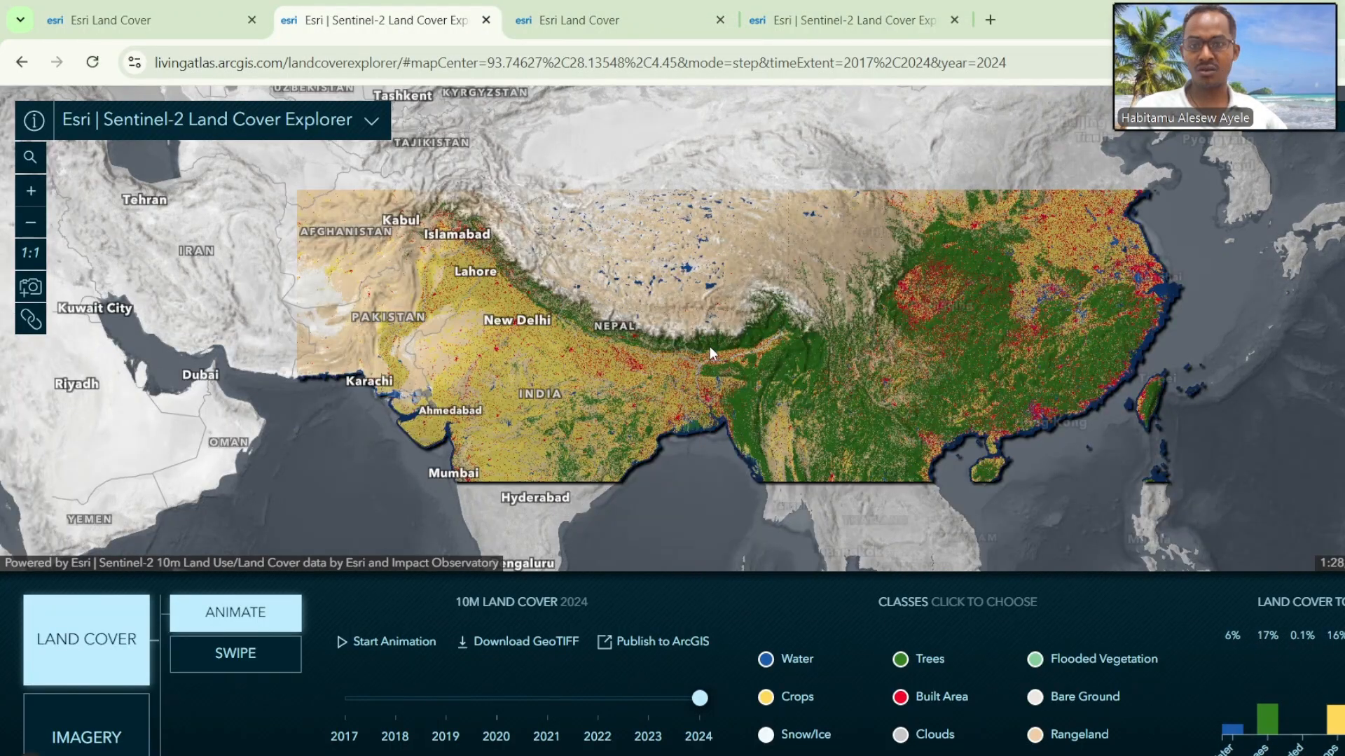
pyautogui.scroll(-1, 686, 389)
pyautogui.moveTo(639, 380); pyautogui.dragTo(724, 341)
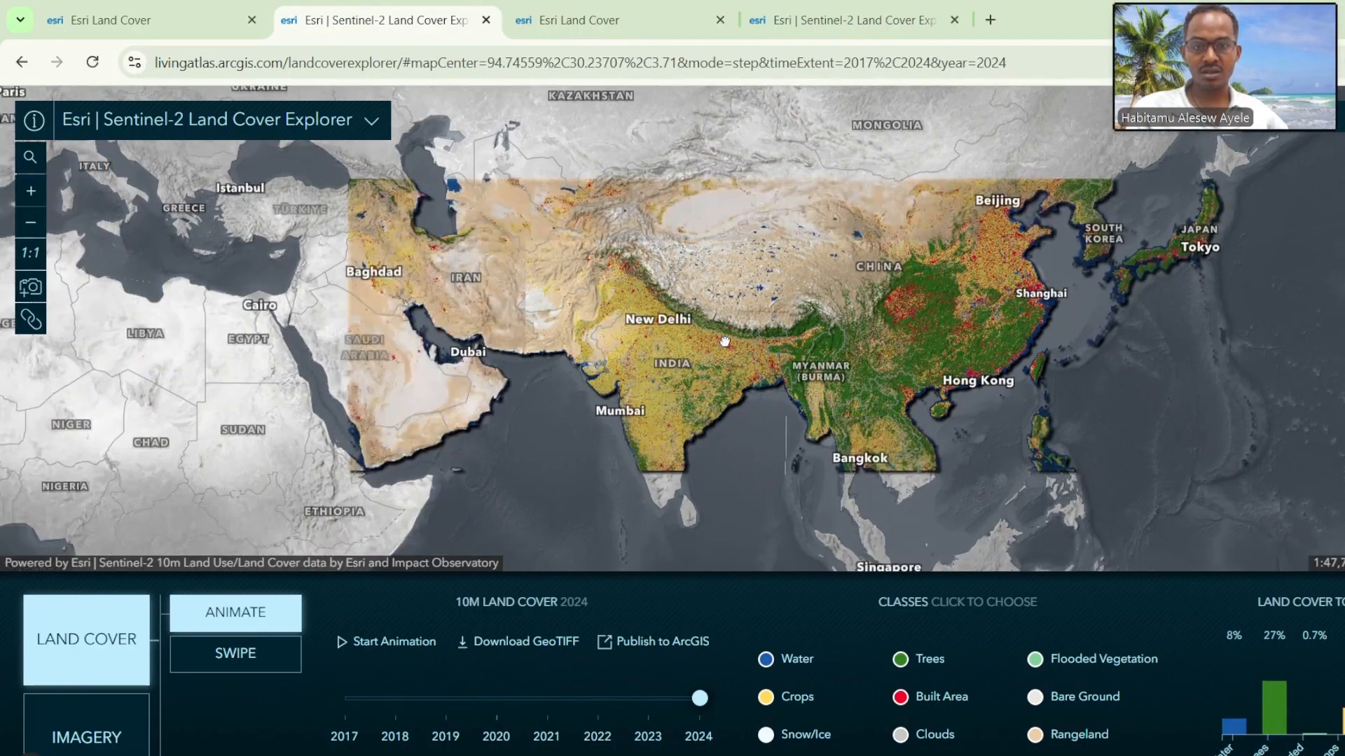
pyautogui.moveTo(466, 419); pyautogui.dragTo(676, 289)
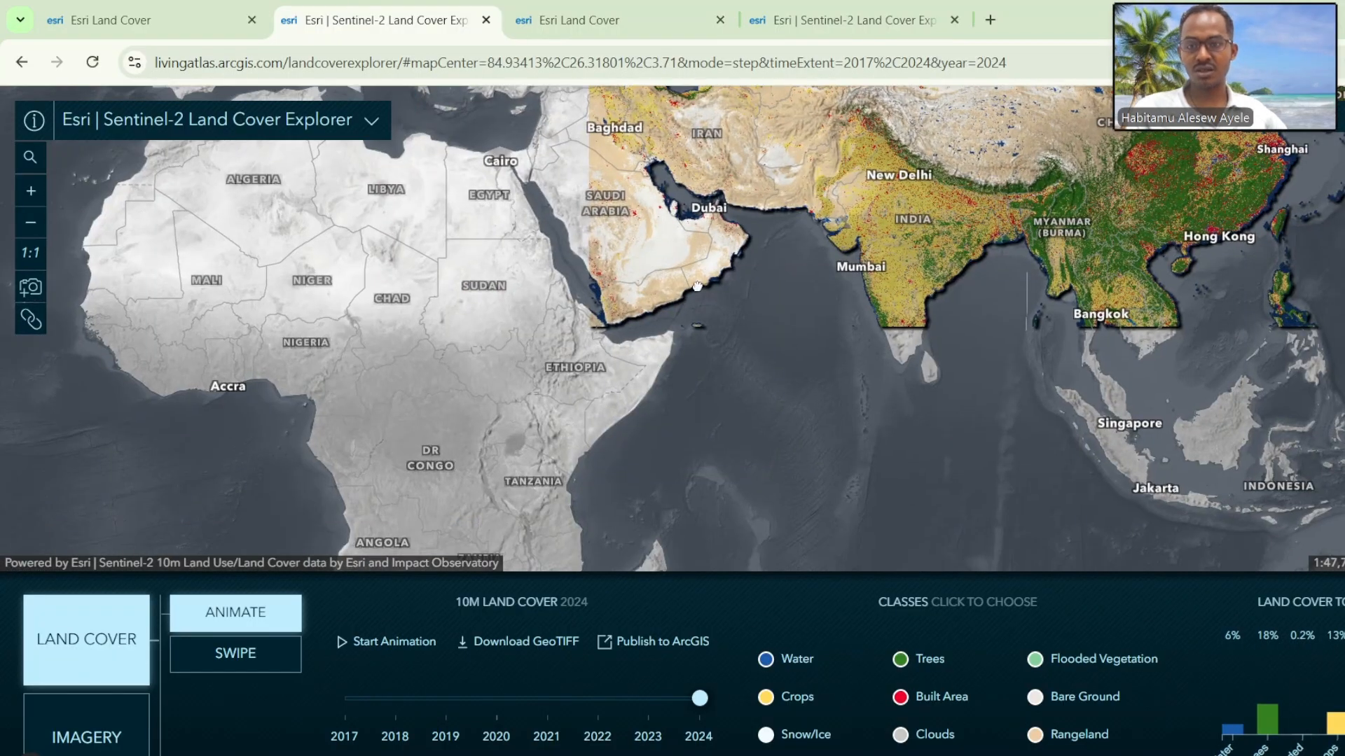
pyautogui.moveTo(613, 366); pyautogui.dragTo(713, 297)
pyautogui.scroll(-2, 714, 305)
pyautogui.moveTo(764, 250); pyautogui.dragTo(708, 320)
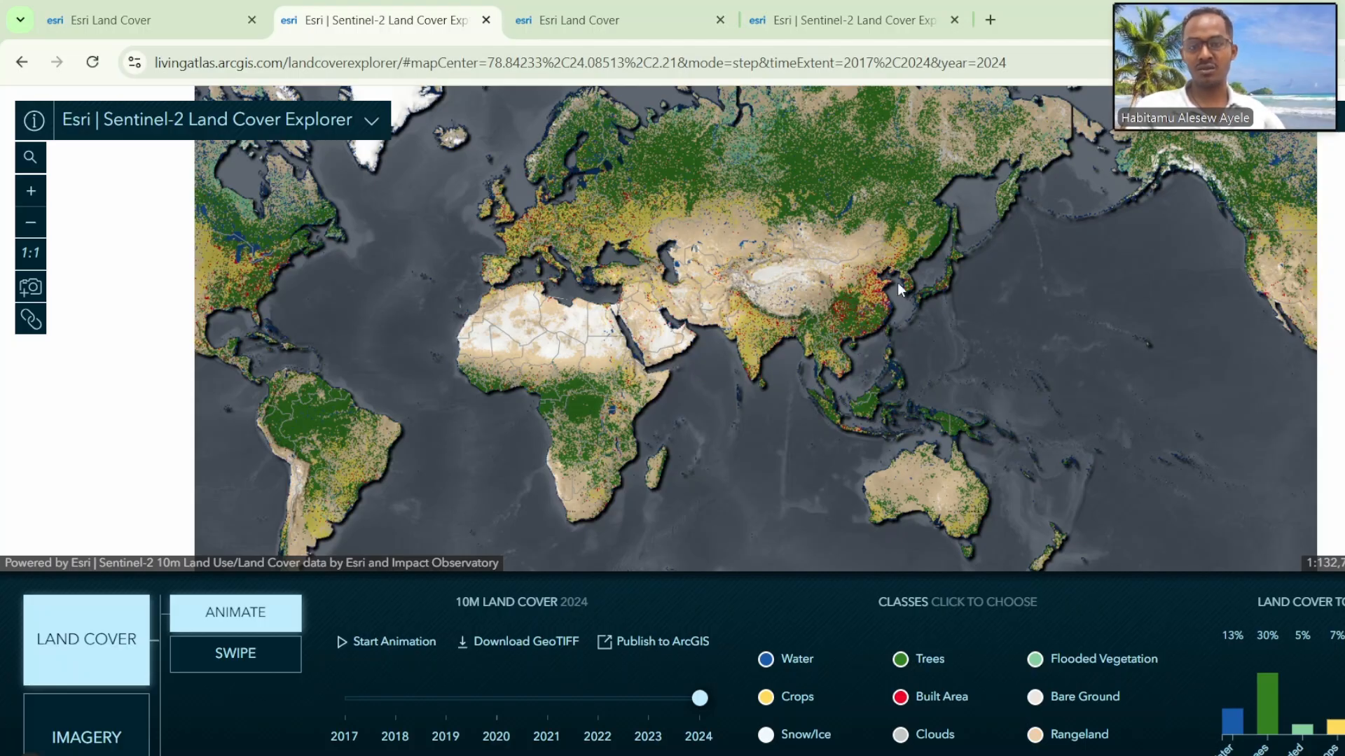
# Step: Examine the 2024 land cover around Taipei and New Taipei City in northern Taiwan at district level
pyautogui.scroll(3, 927, 279)
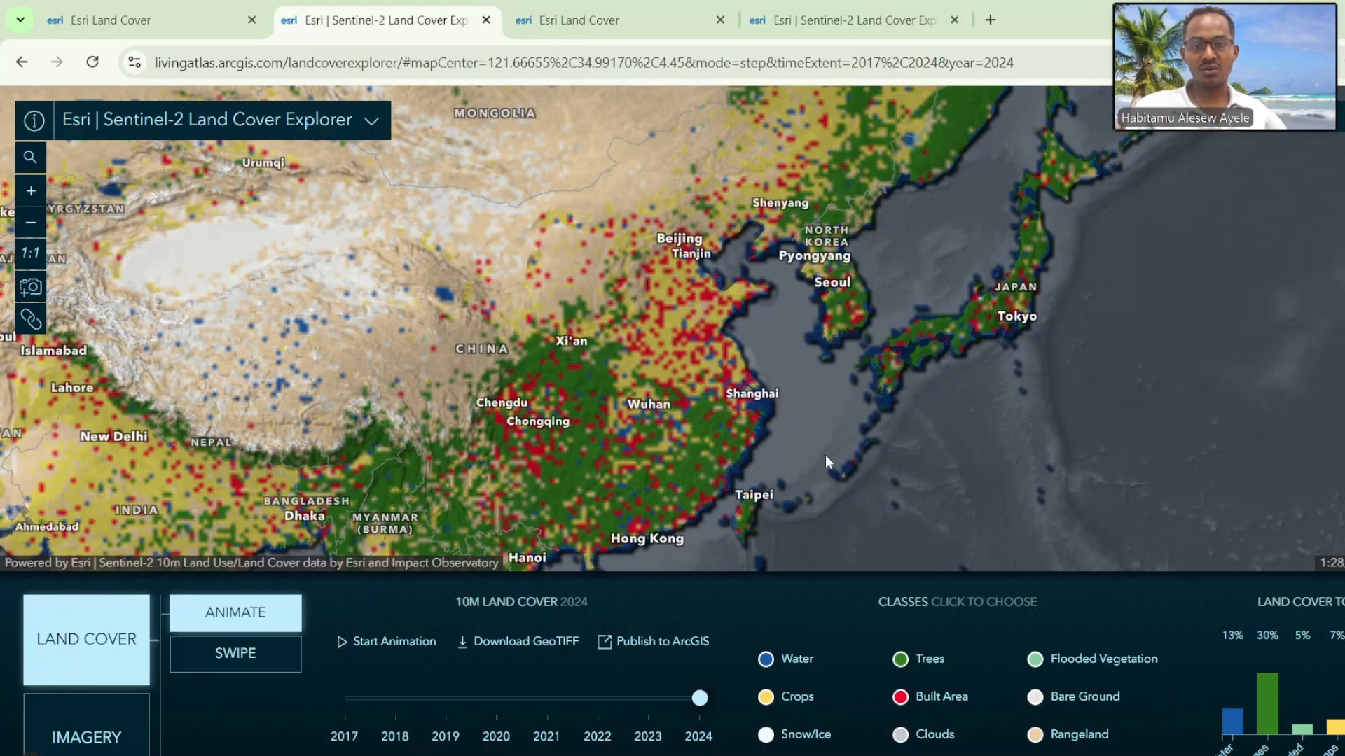
pyautogui.moveTo(810, 483); pyautogui.dragTo(853, 384)
pyautogui.scroll(3, 803, 406)
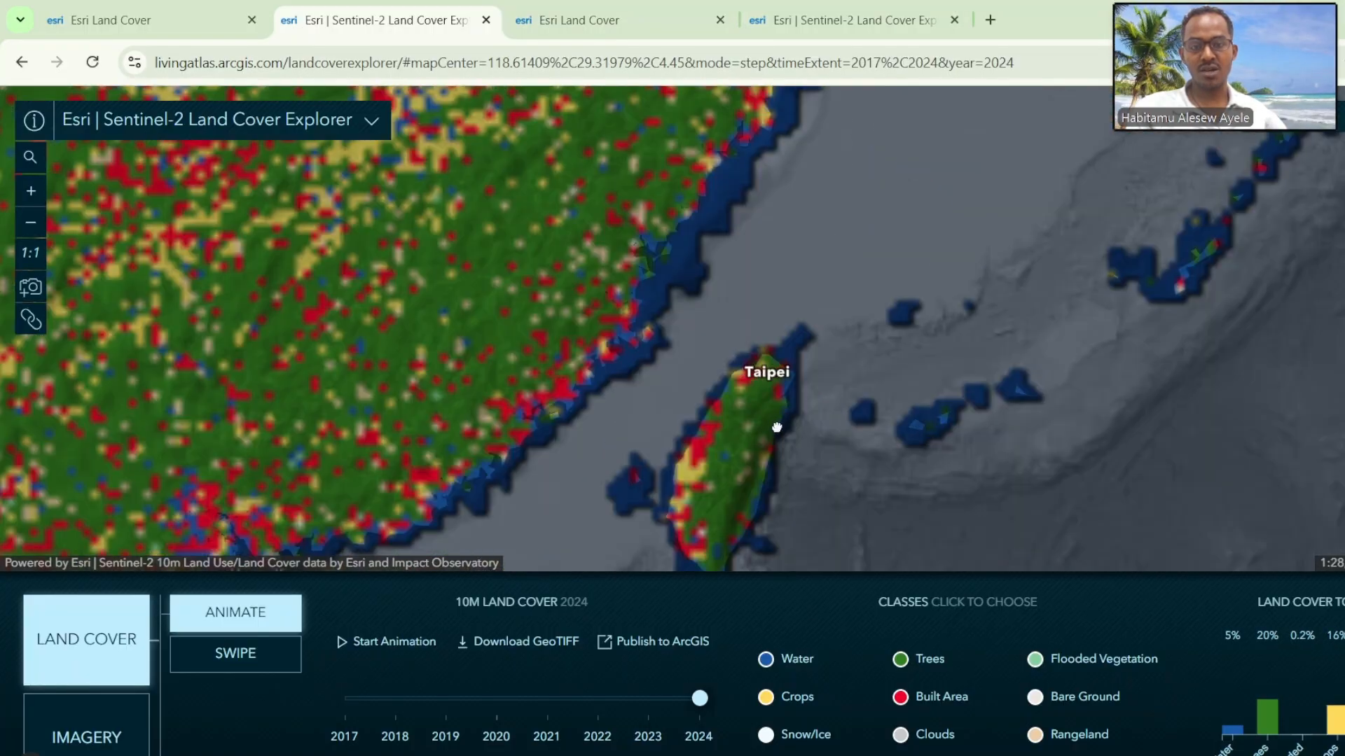
pyautogui.scroll(3, 750, 405)
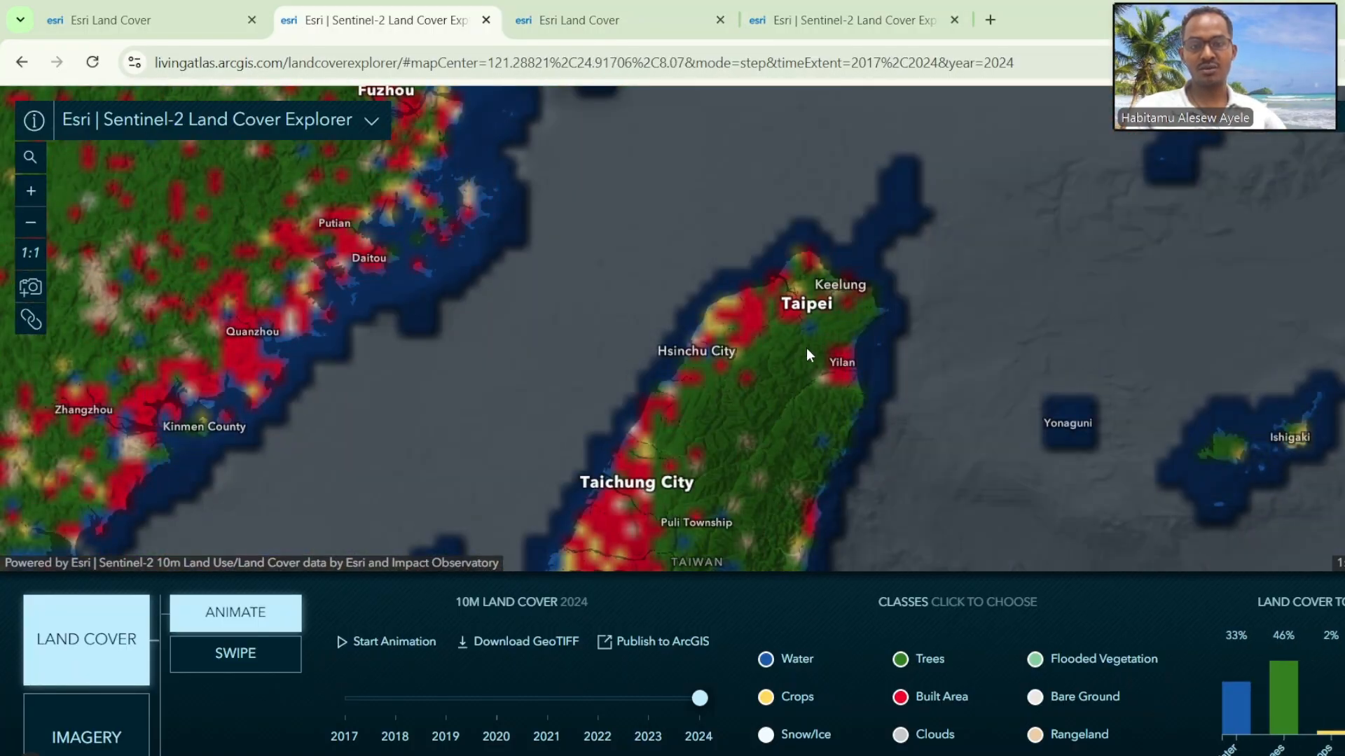
pyautogui.scroll(4, 801, 312)
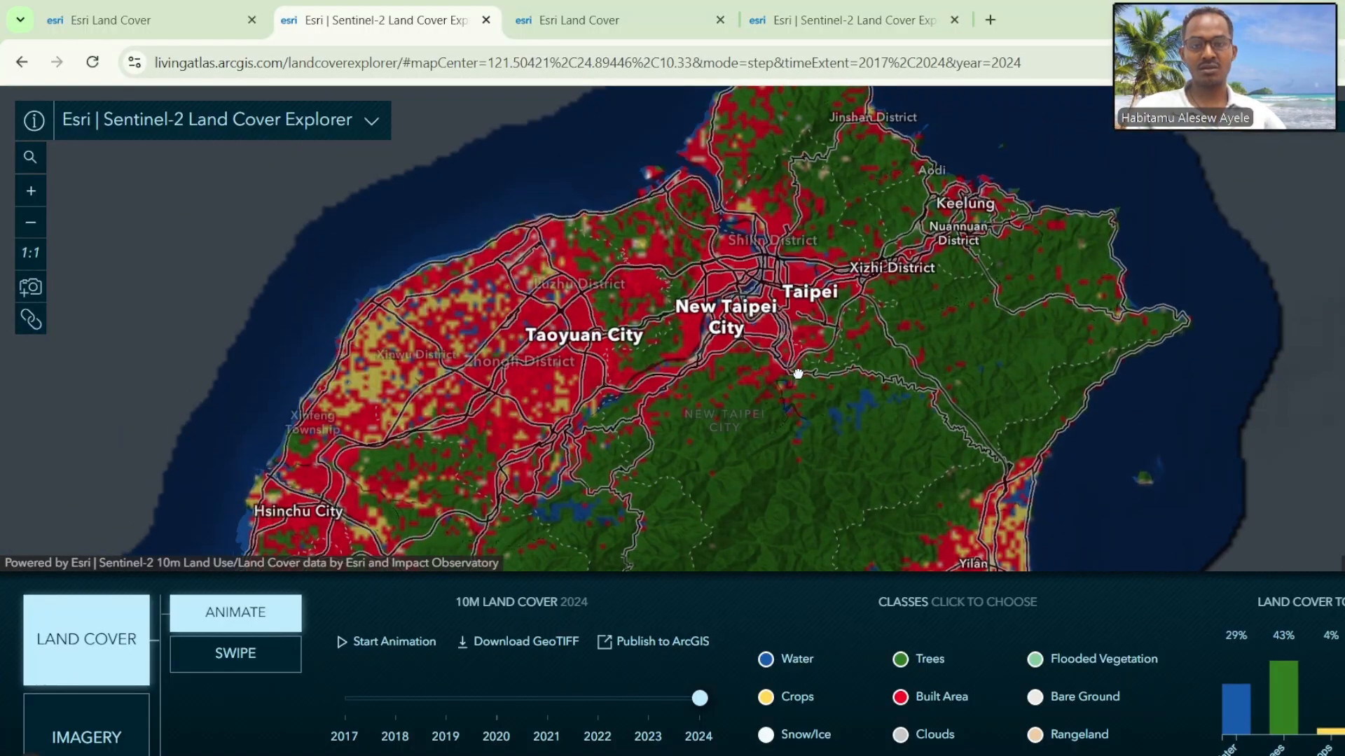
pyautogui.scroll(2, 822, 310)
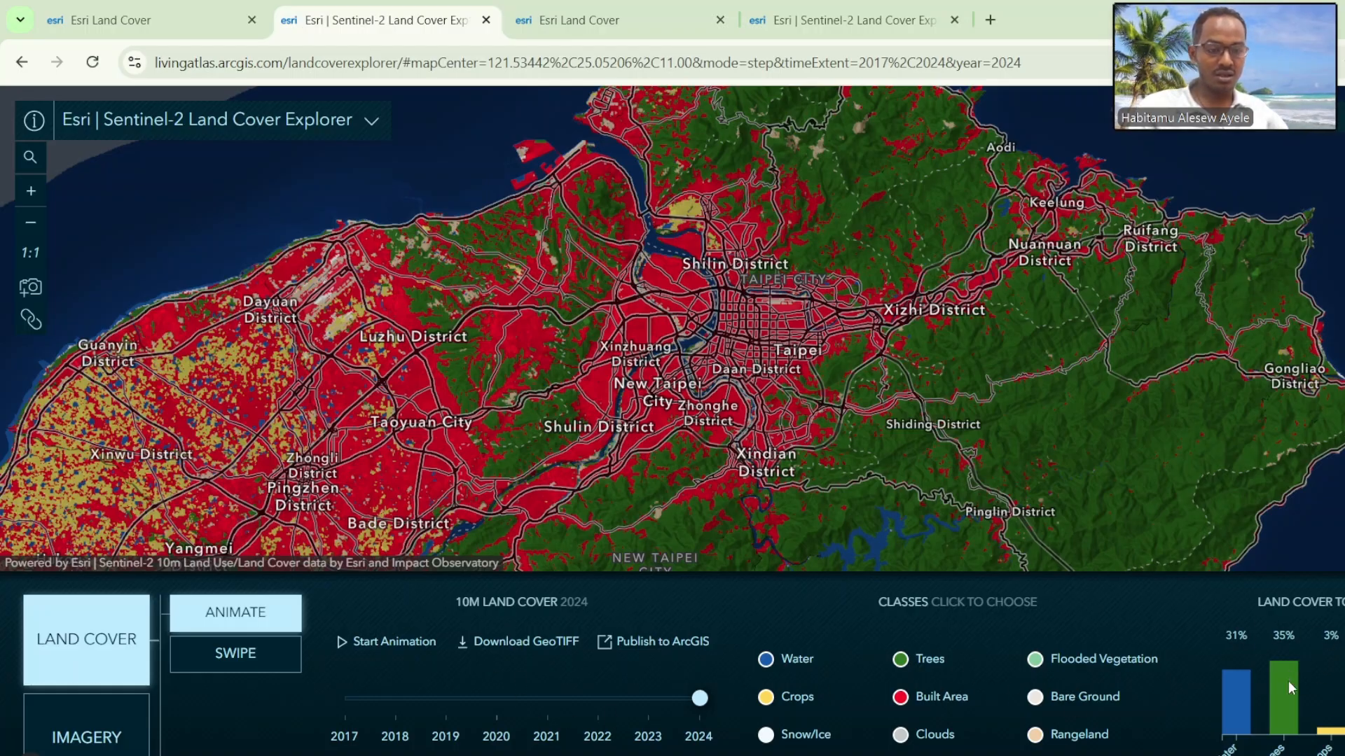
pyautogui.scroll(2, 720, 406)
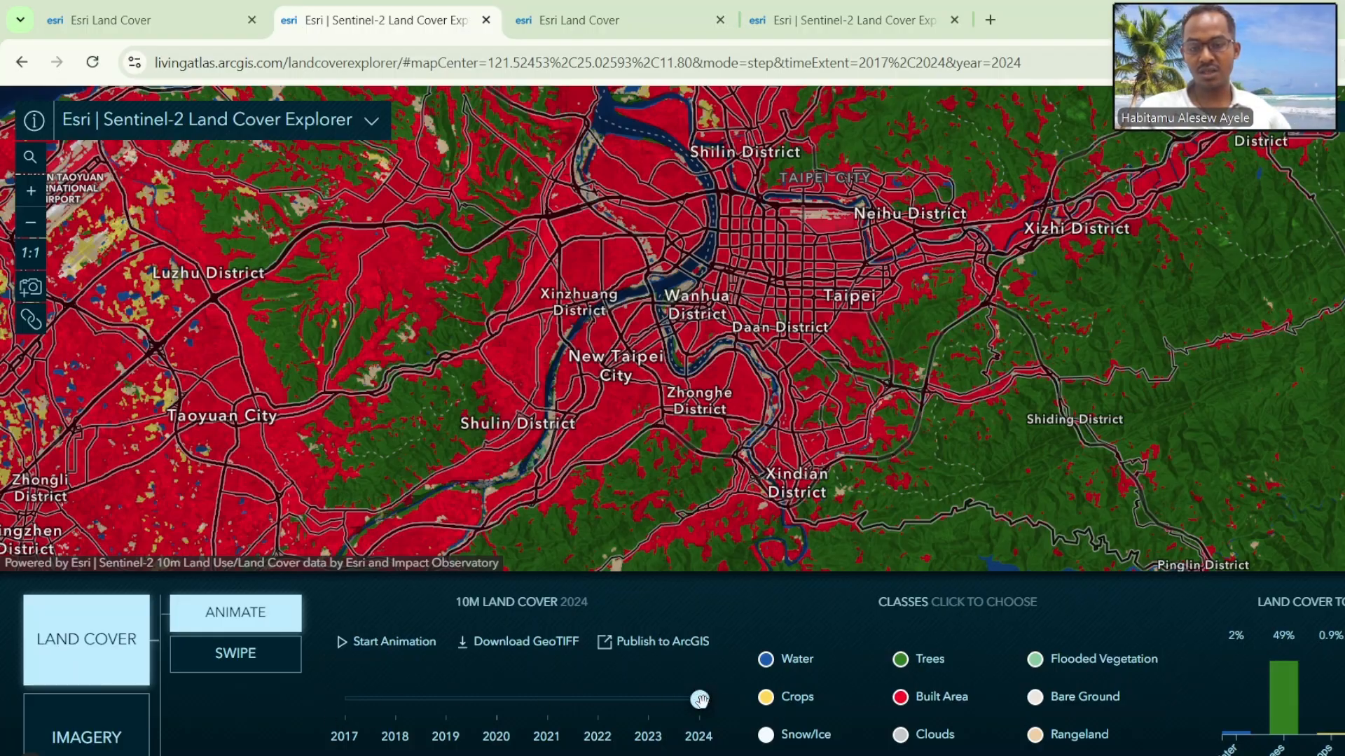
# Step: Set the displayed land cover year for the Taipei area to 2017, and advance it to 2020
pyautogui.moveTo(701, 697); pyautogui.dragTo(595, 699)
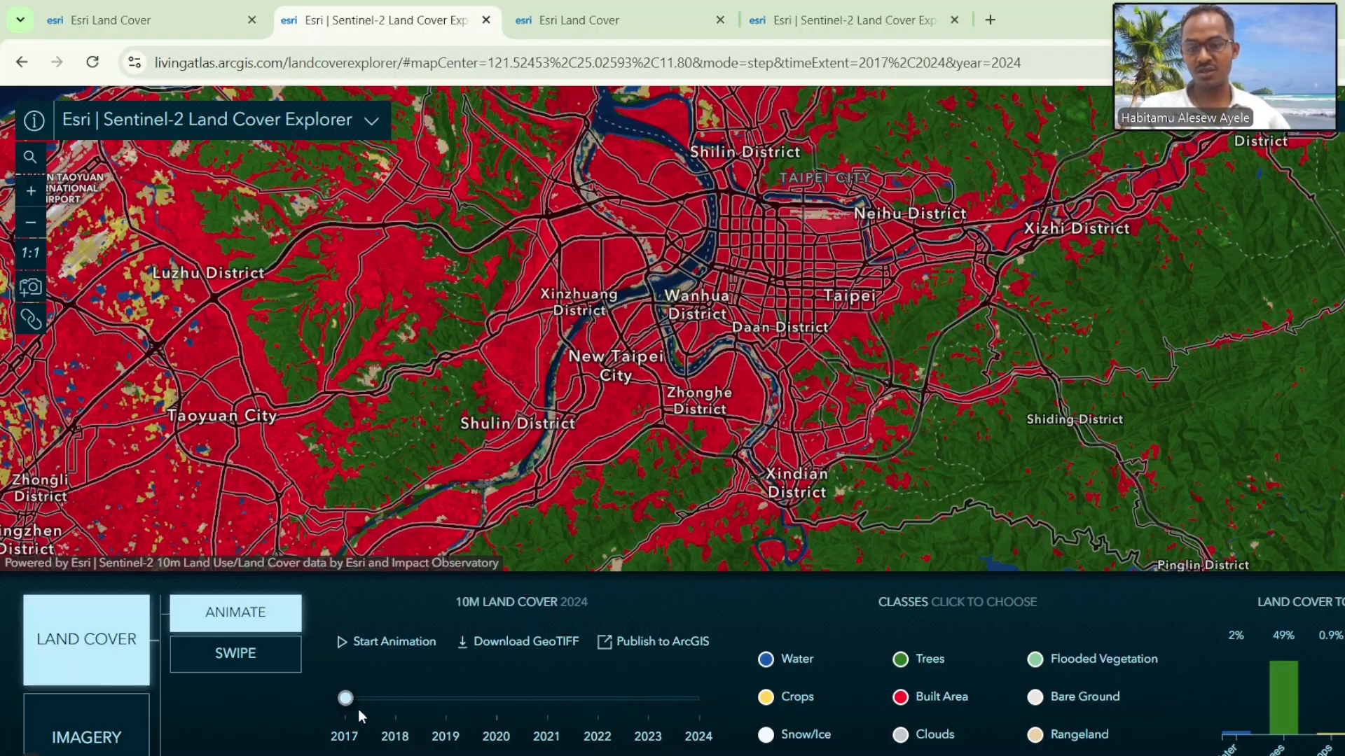
pyautogui.moveTo(359, 708); pyautogui.dragTo(359, 709)
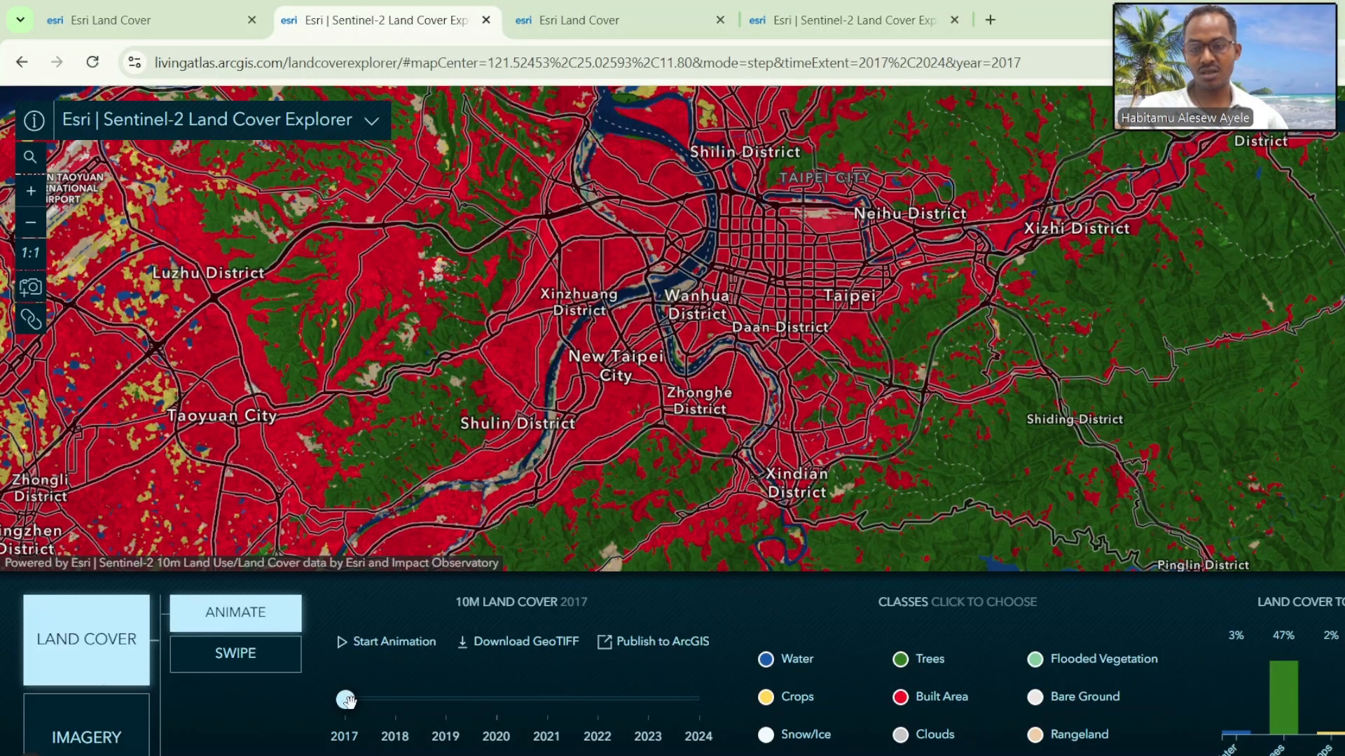
pyautogui.moveTo(346, 699); pyautogui.dragTo(412, 713)
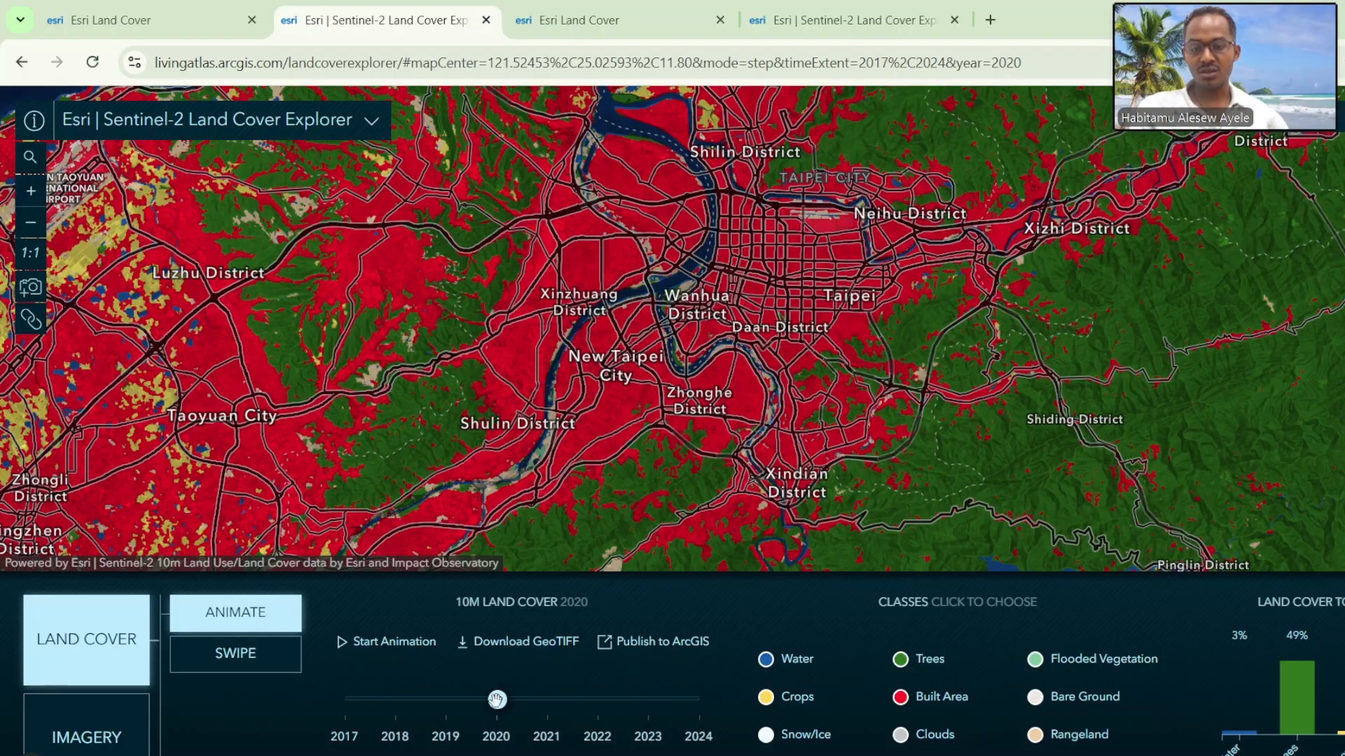
# Step: Set the land cover year to 2022, and isolate the Water, Trees and Built Area classes in turn before restoring all classes
pyautogui.moveTo(573, 695); pyautogui.dragTo(573, 695)
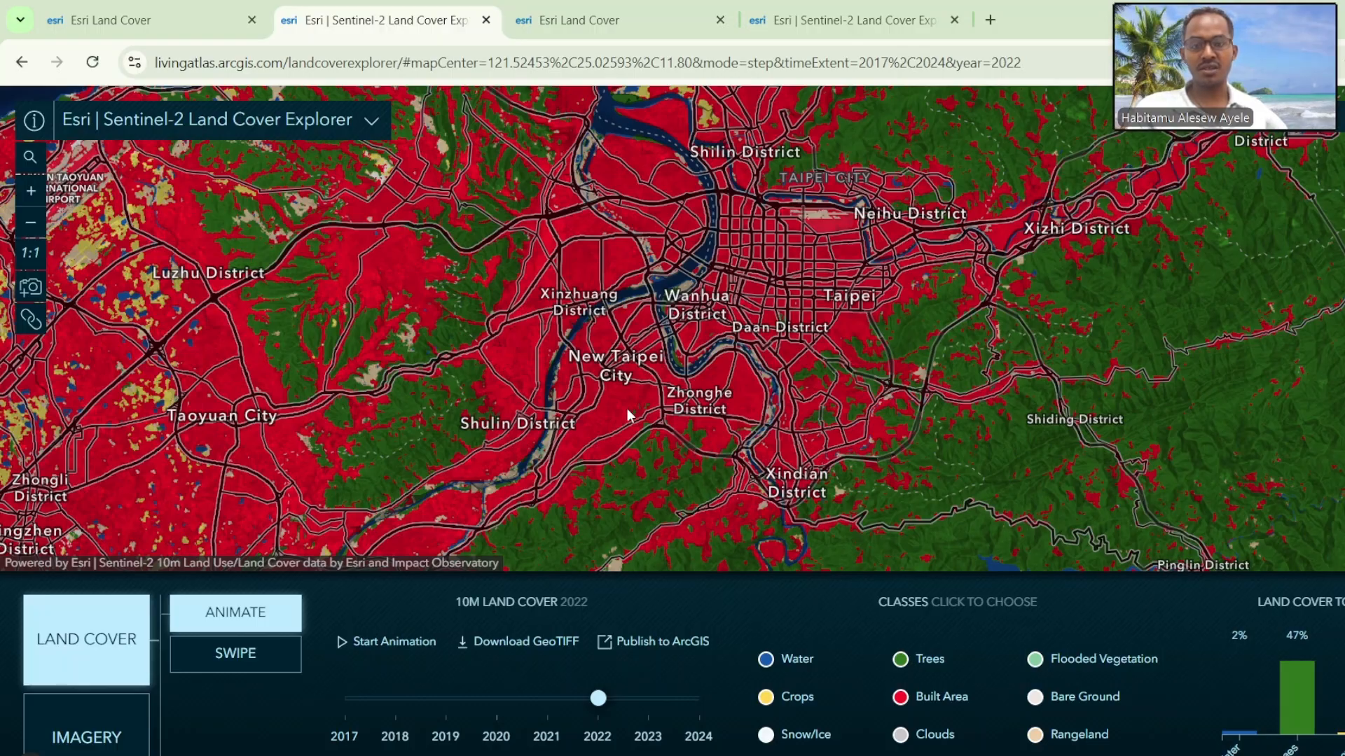
pyautogui.click(785, 665)
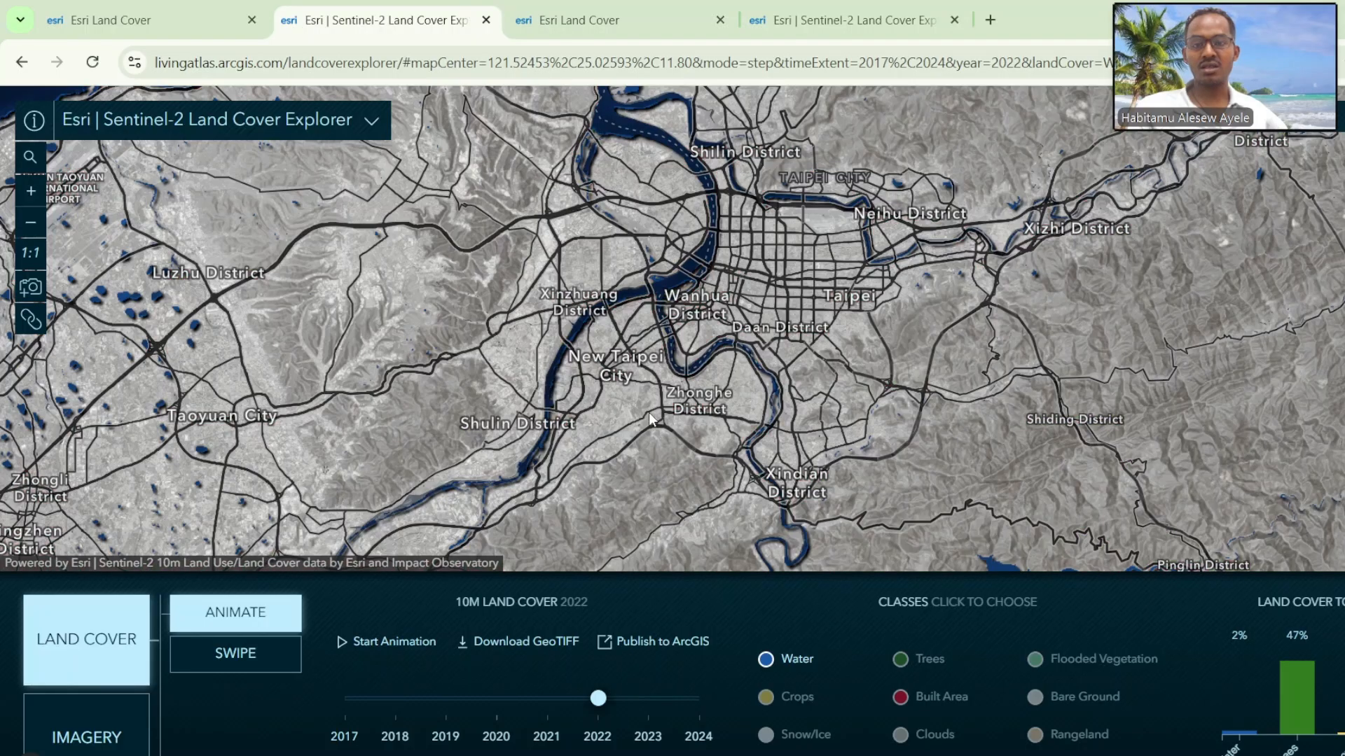
pyautogui.scroll(-2, 669, 311)
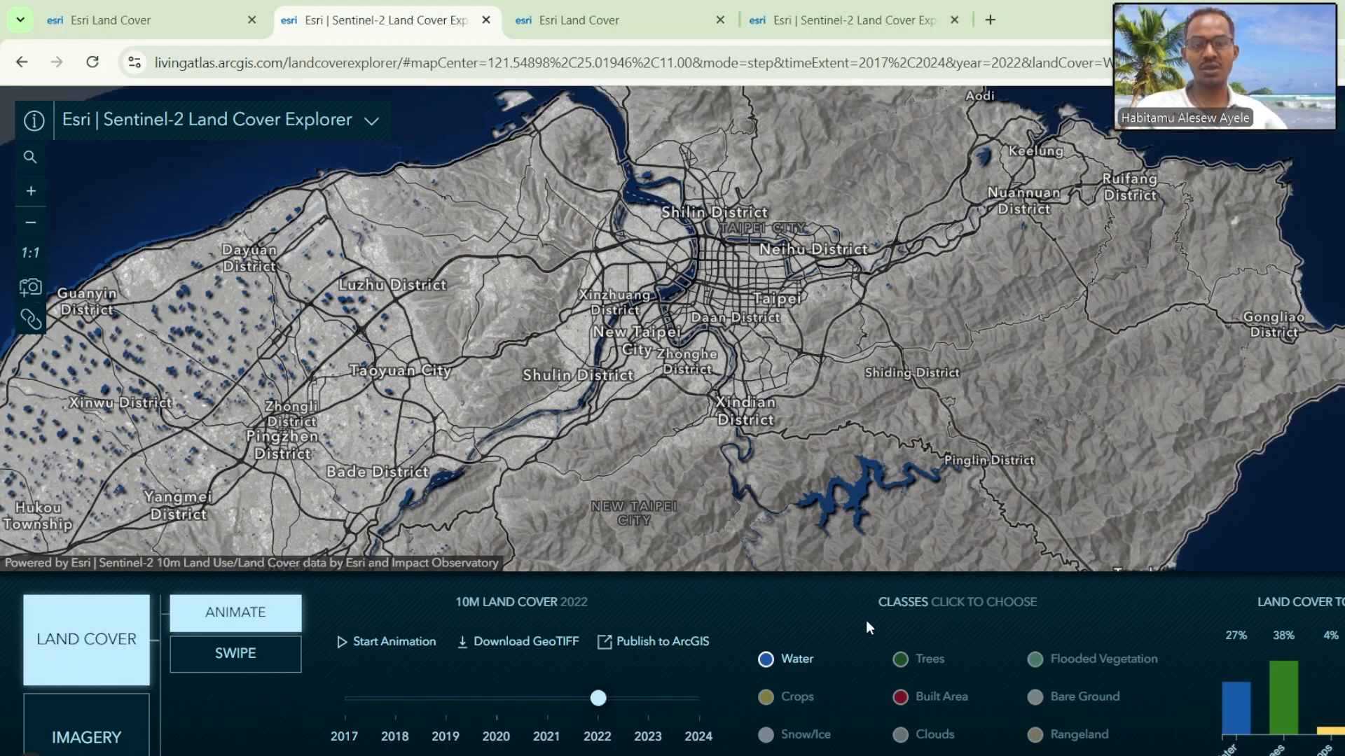
pyautogui.click(919, 667)
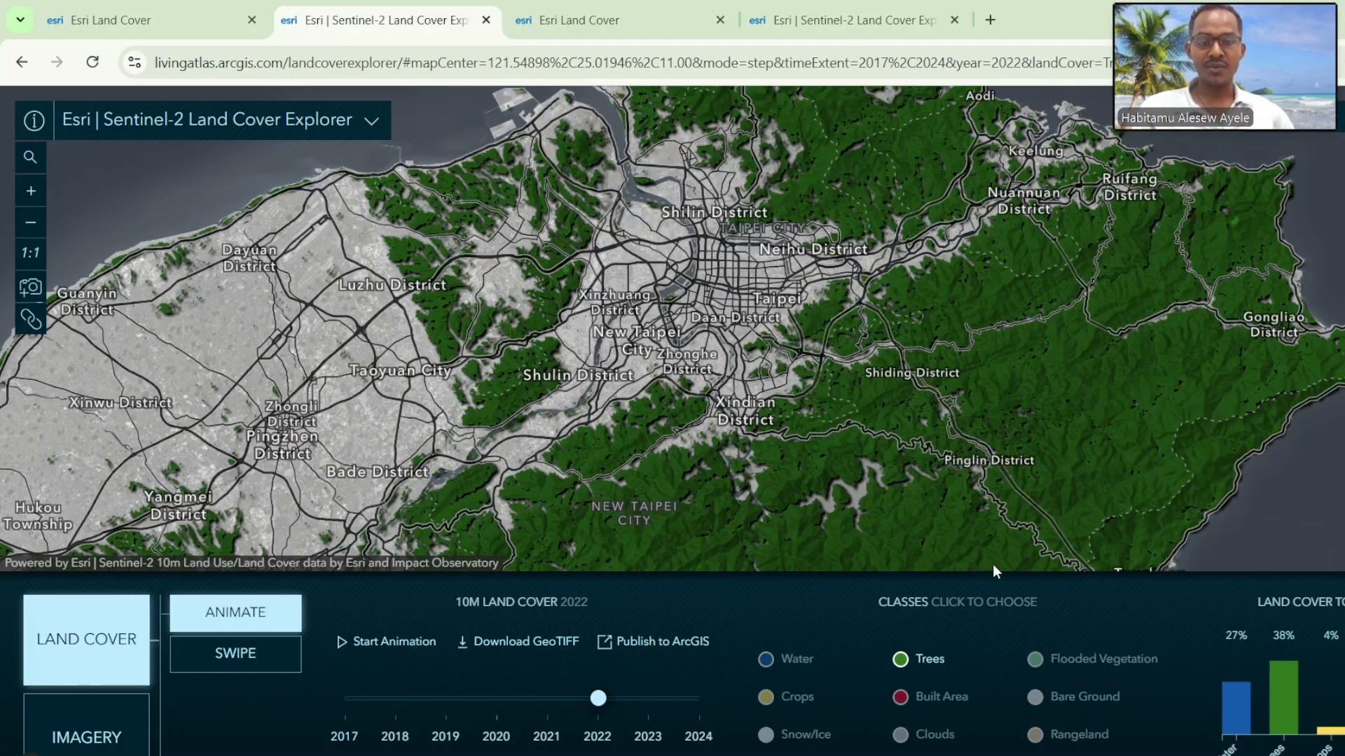
pyautogui.click(942, 698)
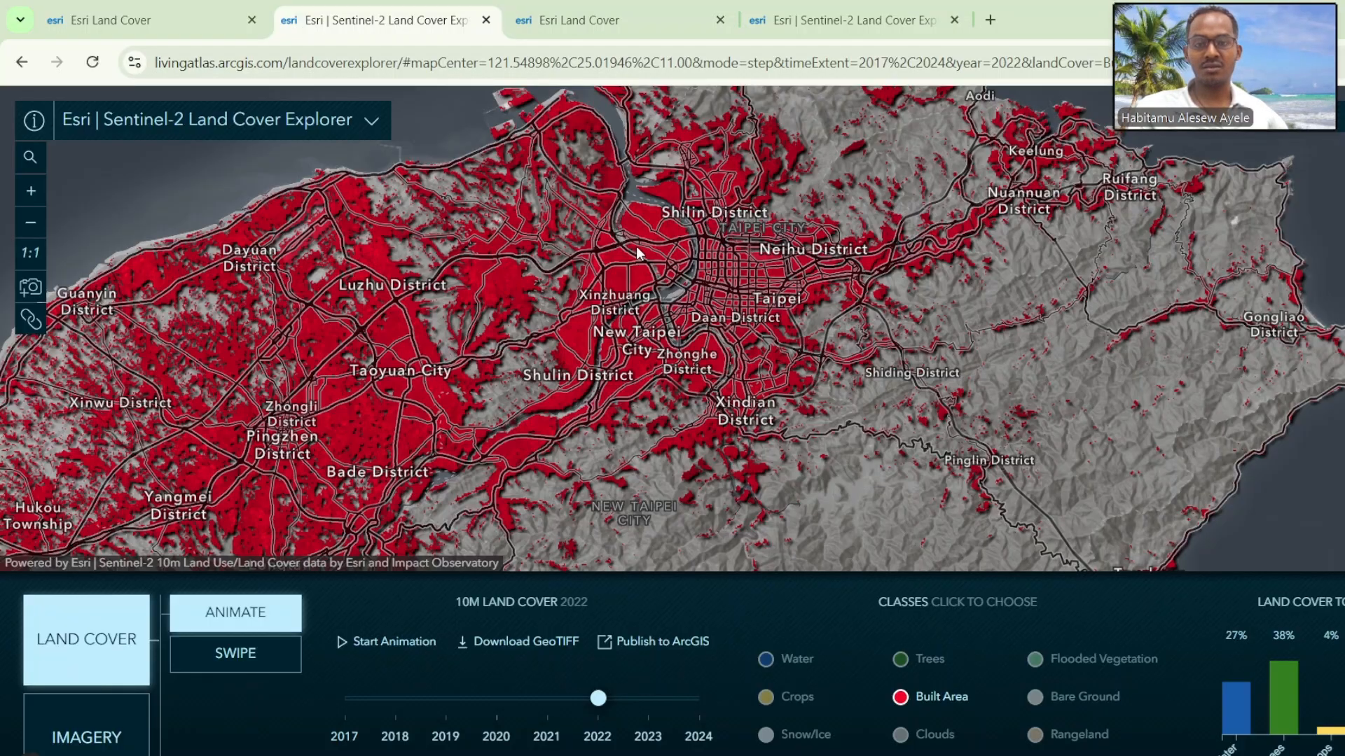
pyautogui.click(939, 696)
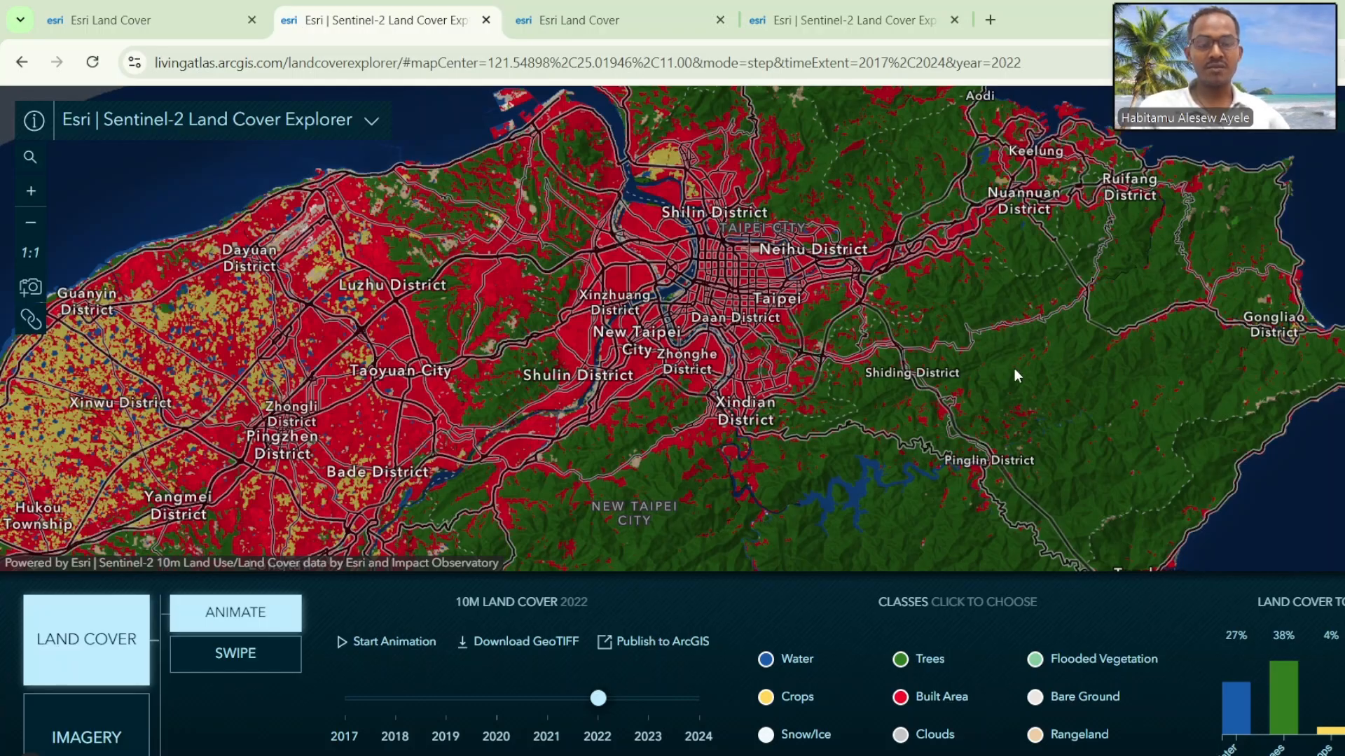
# Step: Inspect the 2017–2024 land cover history of a forest point and a built-up patch east of Shiding District, and dismiss the history
pyautogui.scroll(5, 1014, 368)
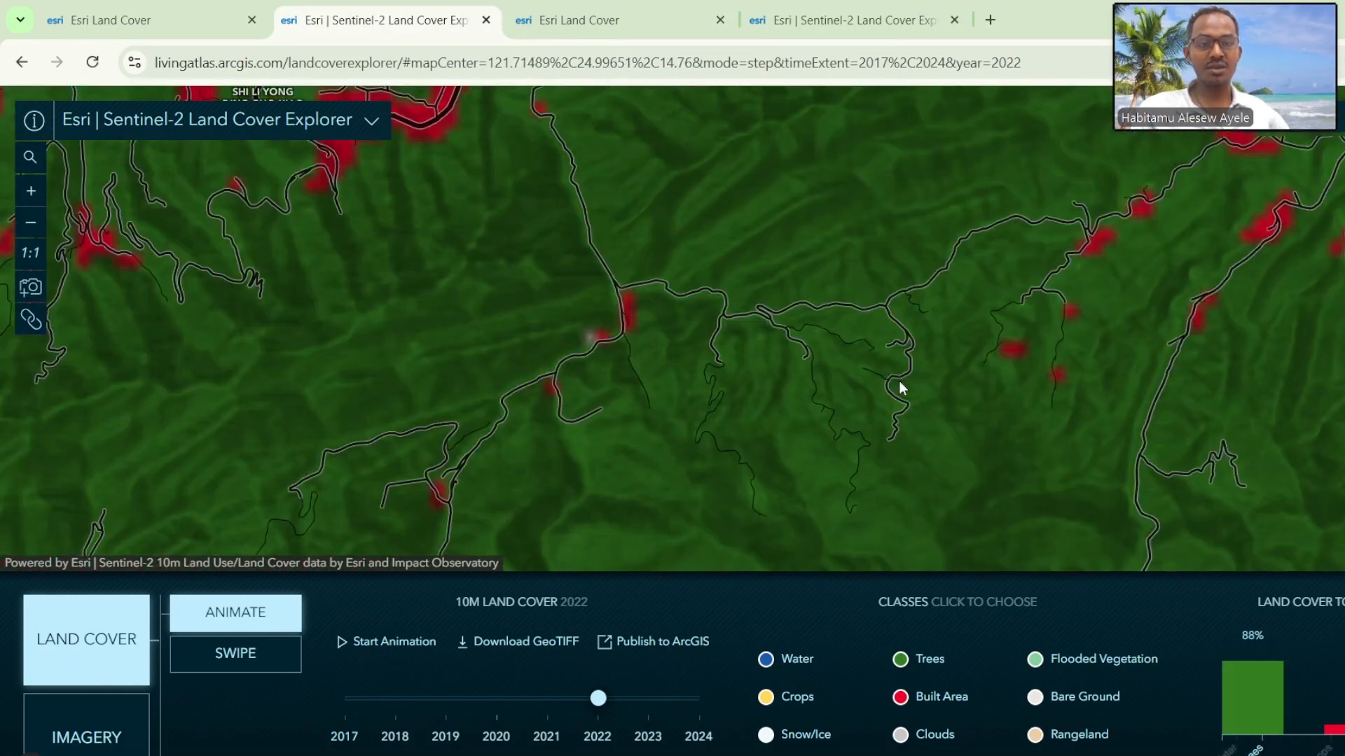
pyautogui.scroll(-1, 899, 381)
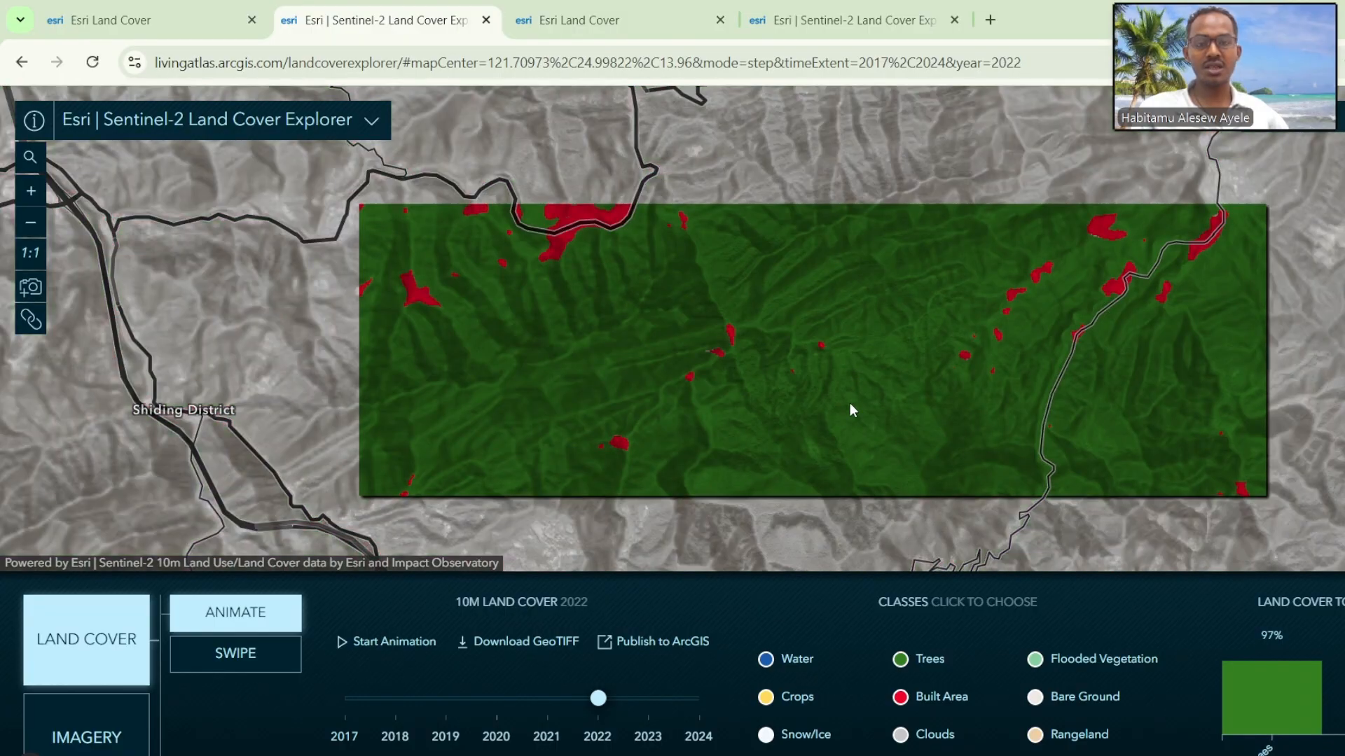
pyautogui.click(851, 402)
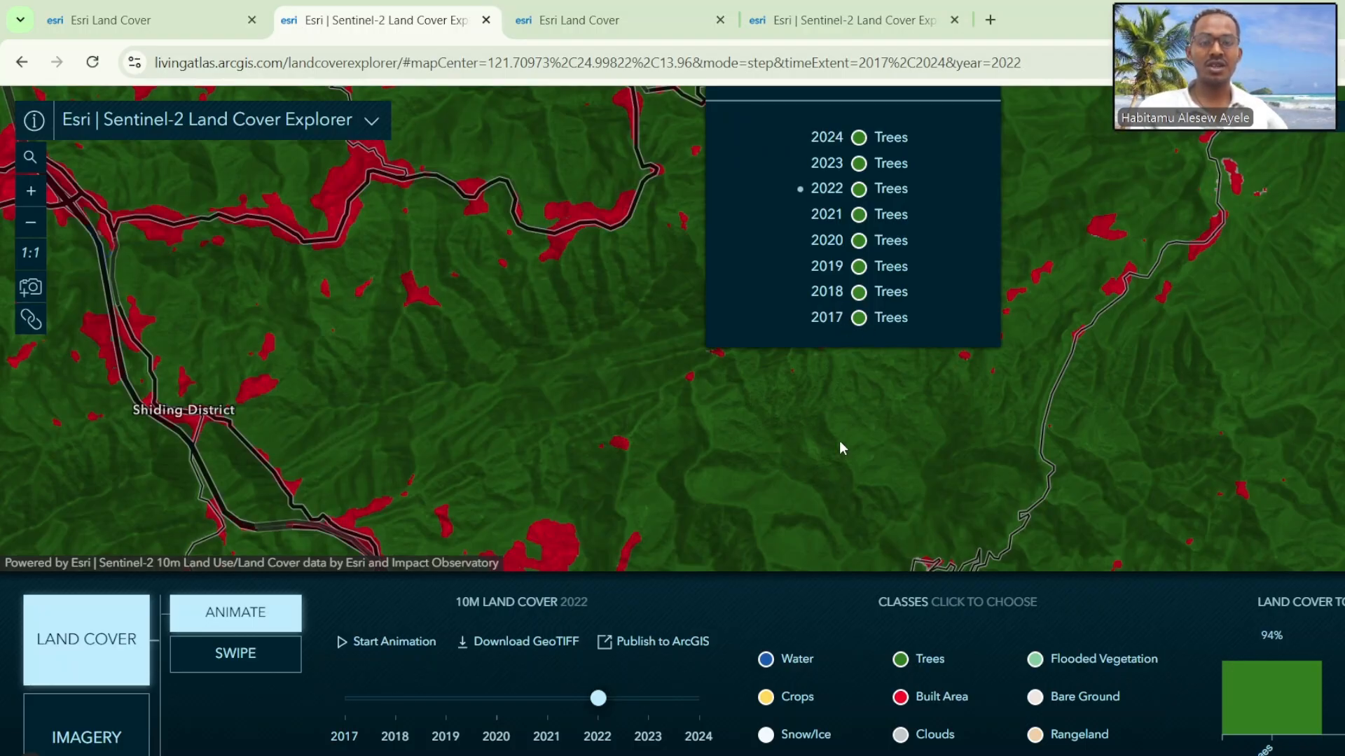
pyautogui.click(1090, 236)
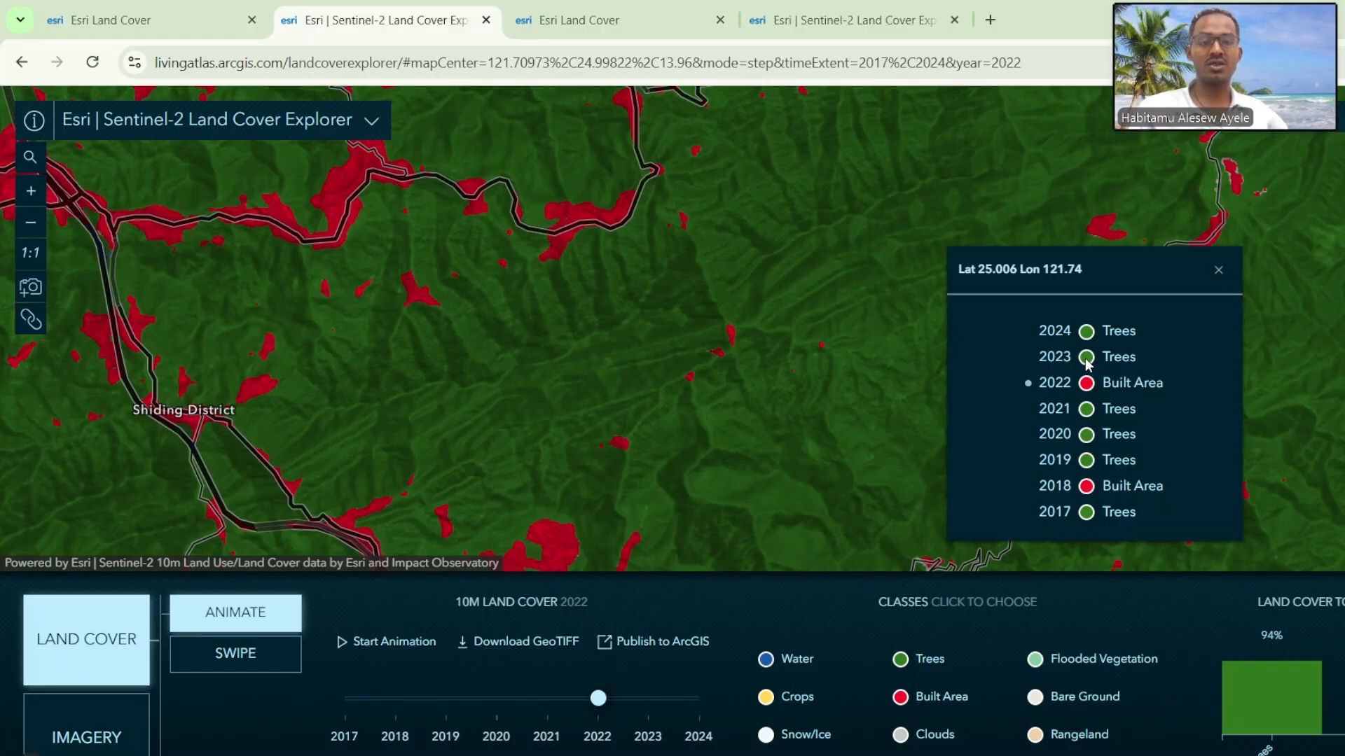
pyautogui.moveTo(1089, 271); pyautogui.dragTo(955, 269)
pyautogui.click(1029, 308)
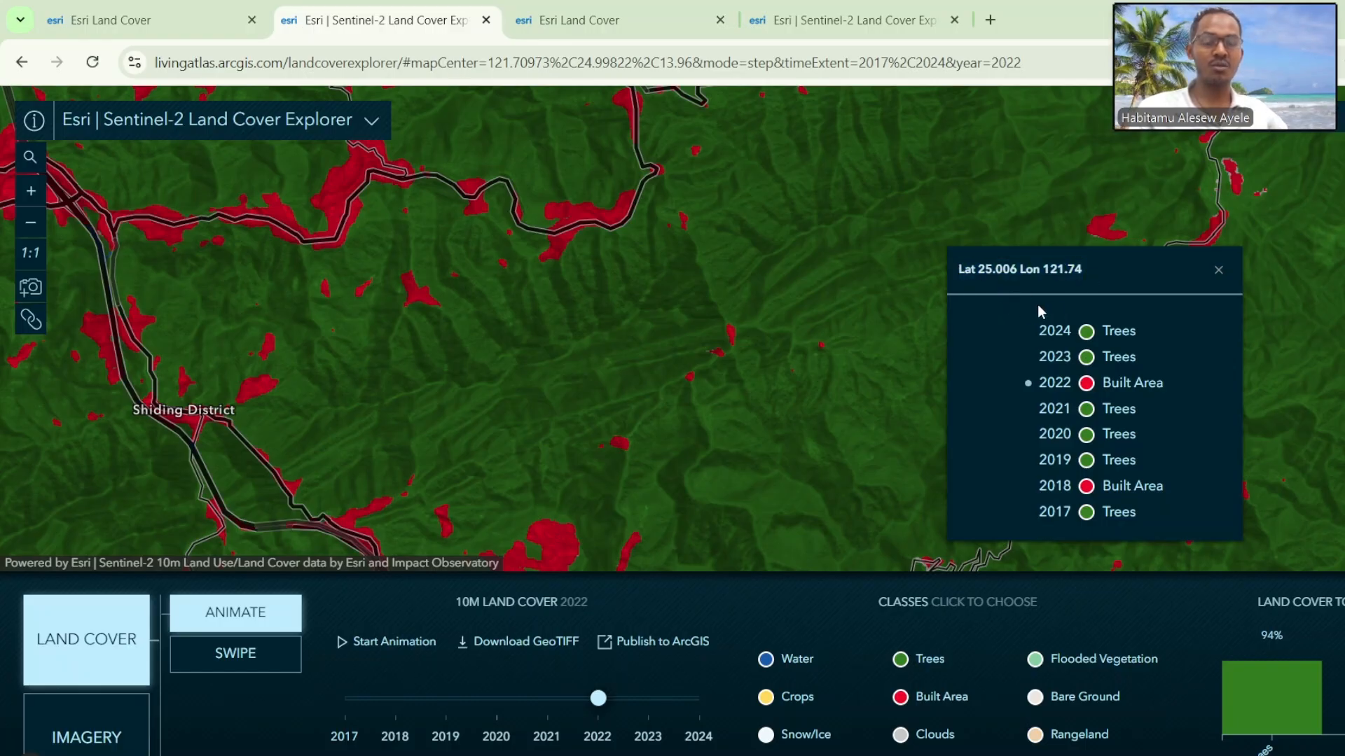
pyautogui.click(1219, 271)
# Step: Recentre the map between Taipei and Shiding District, and compare the 2017 and 2024 land cover in swipe mode with its change chart
pyautogui.scroll(-3, 643, 343)
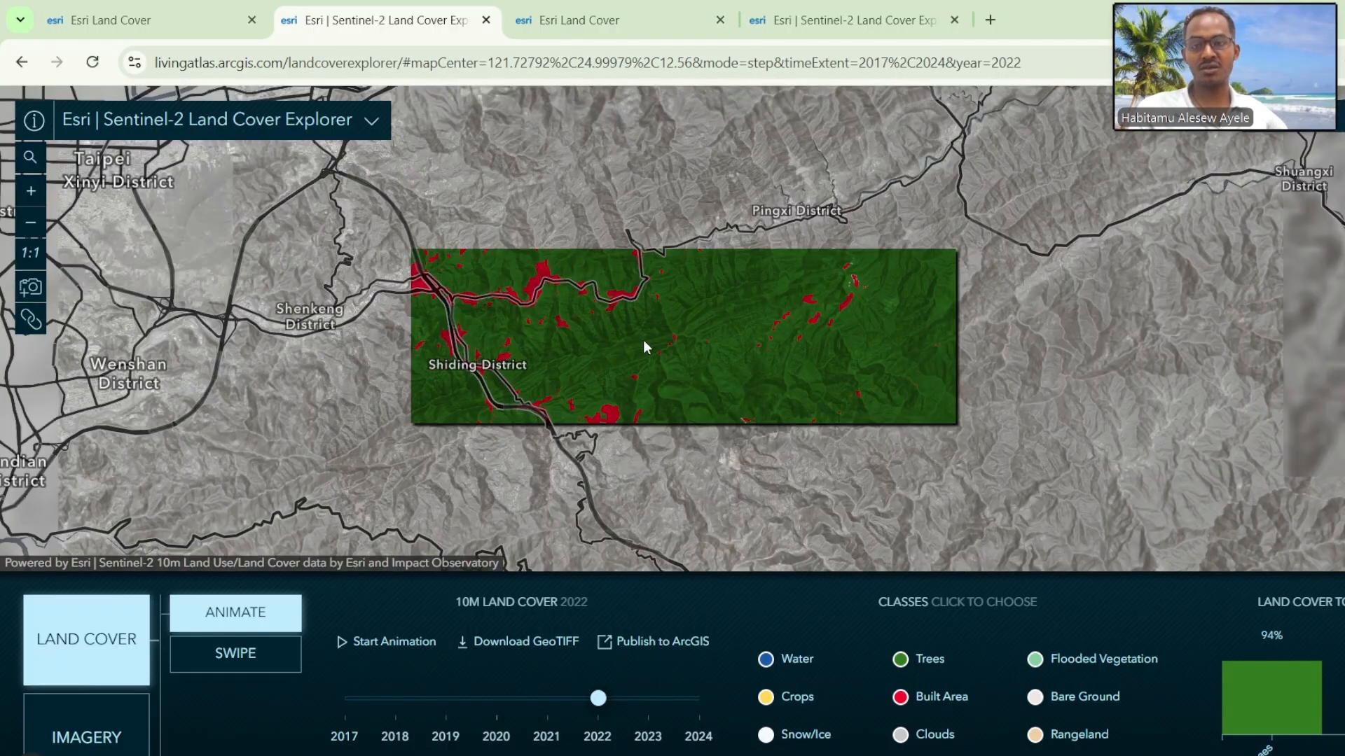
pyautogui.scroll(-2, 544, 318)
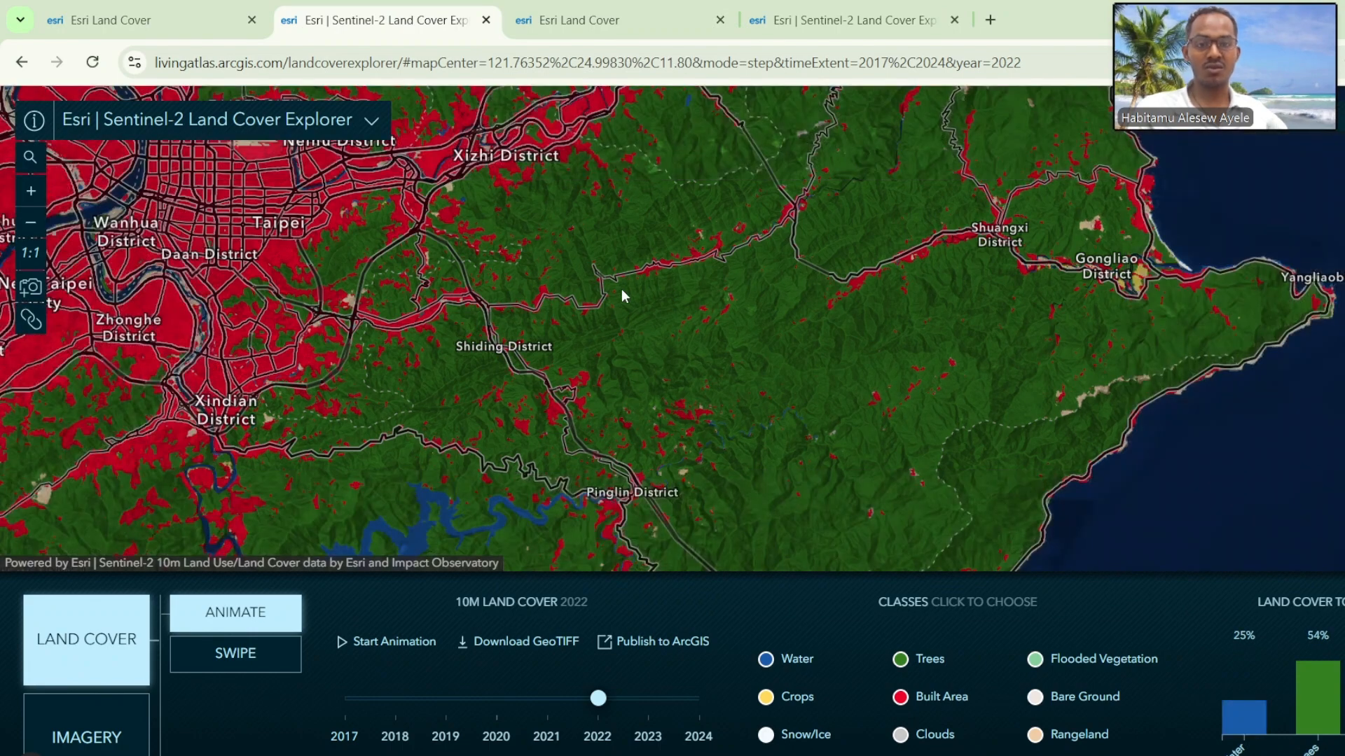
pyautogui.moveTo(616, 284); pyautogui.dragTo(822, 360)
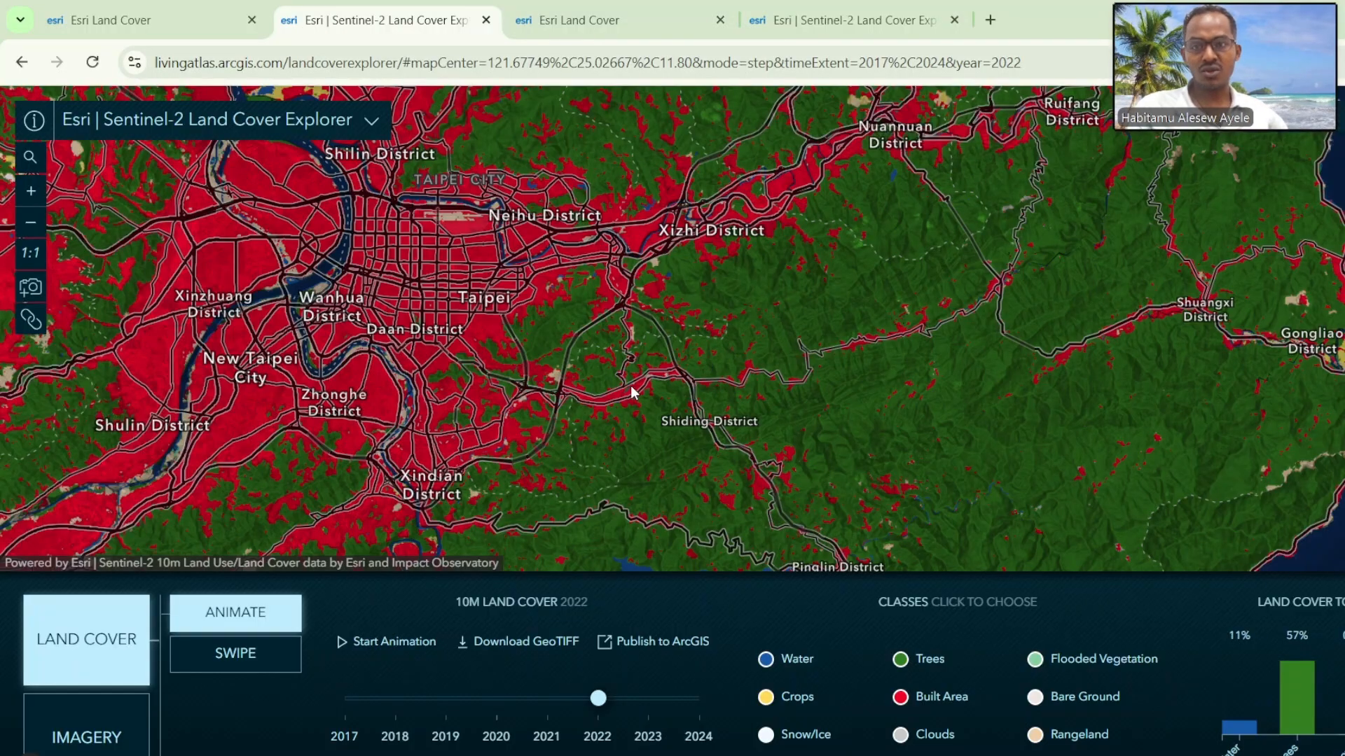
pyautogui.click(224, 658)
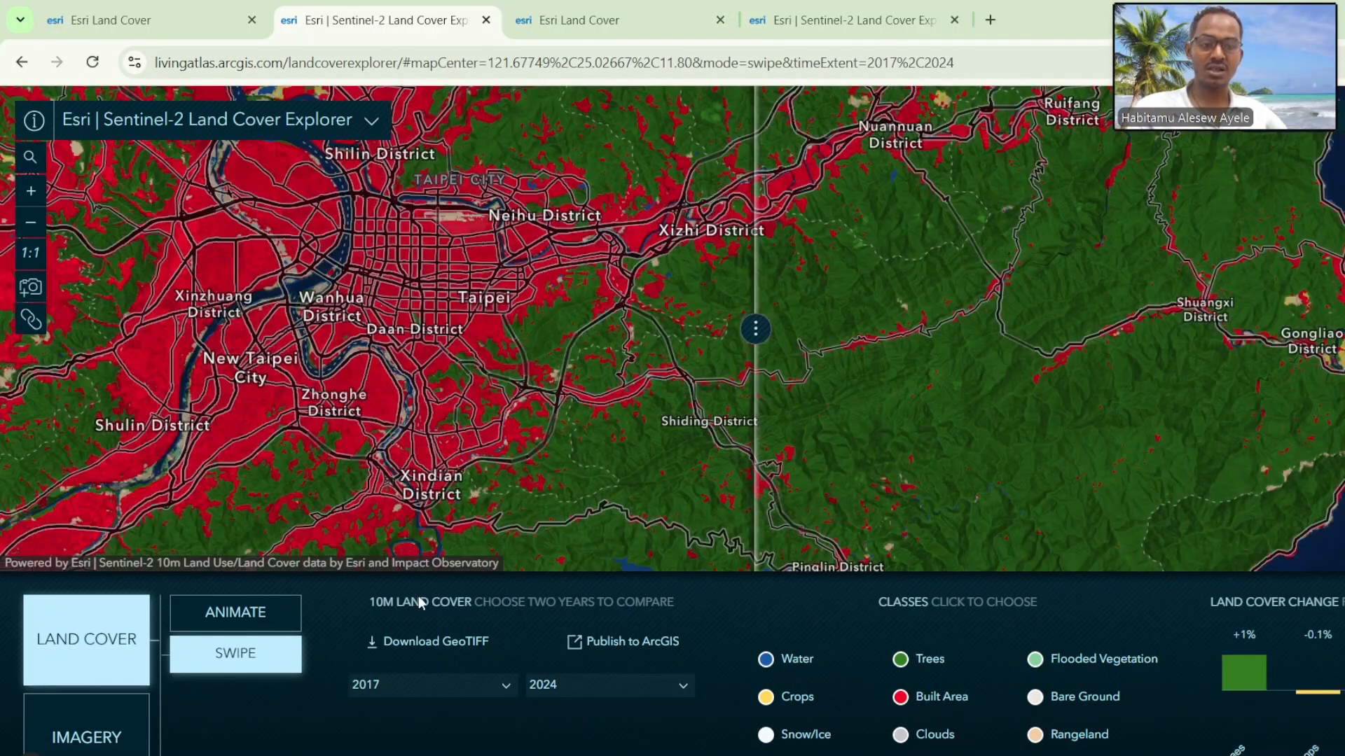
pyautogui.click(260, 625)
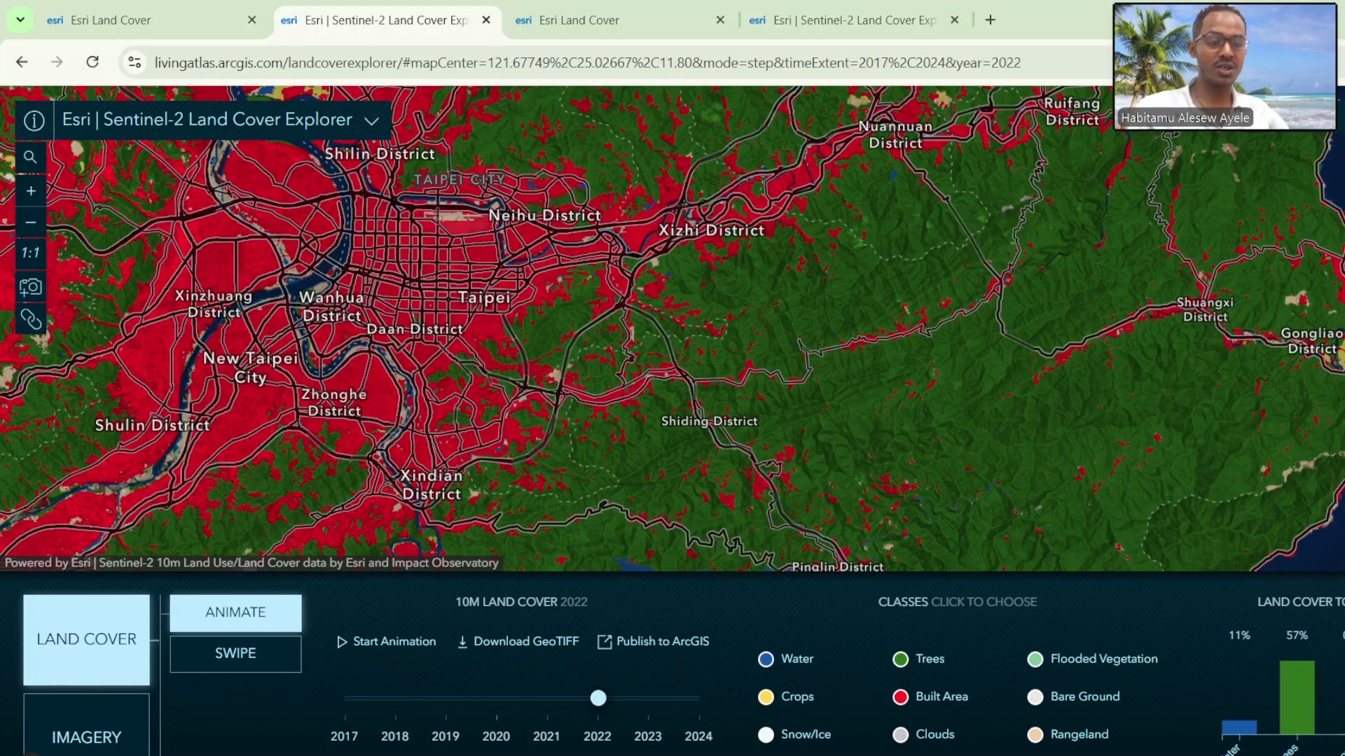
pyautogui.click(272, 655)
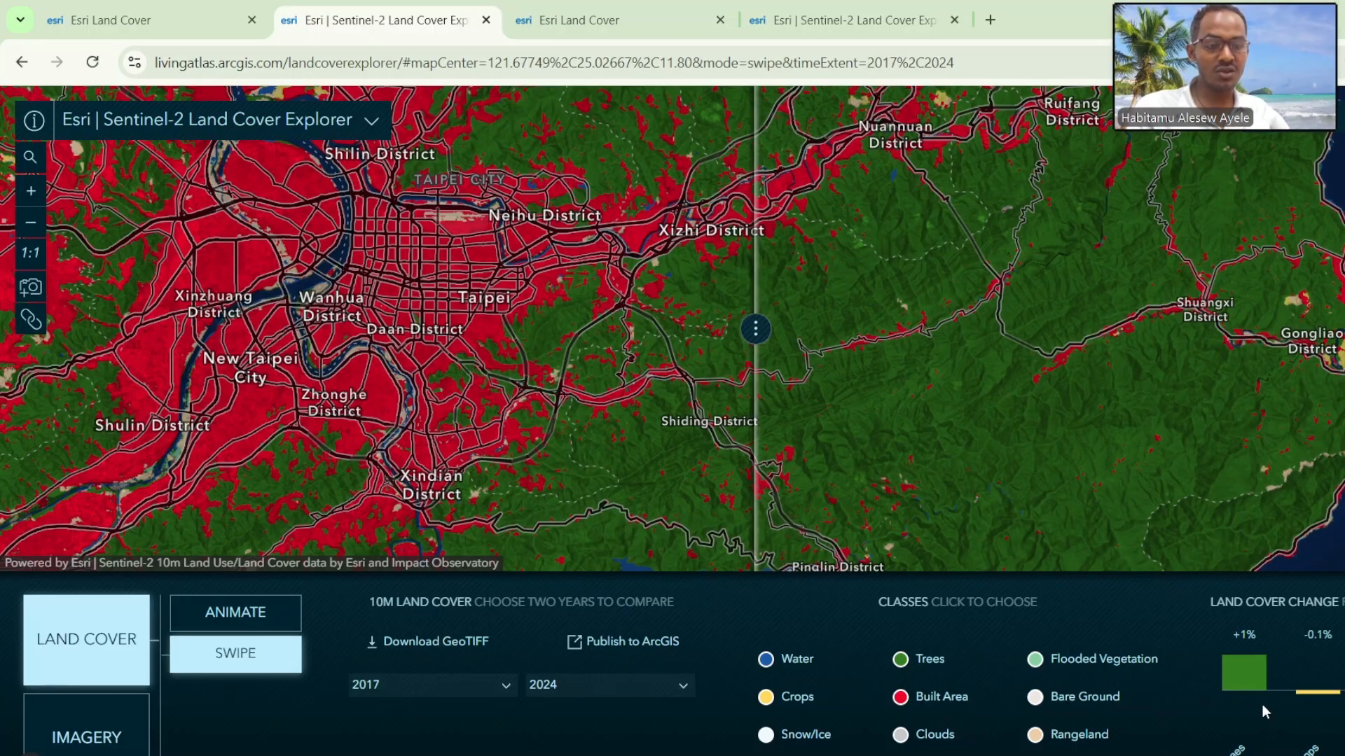
pyautogui.moveTo(1247, 672)
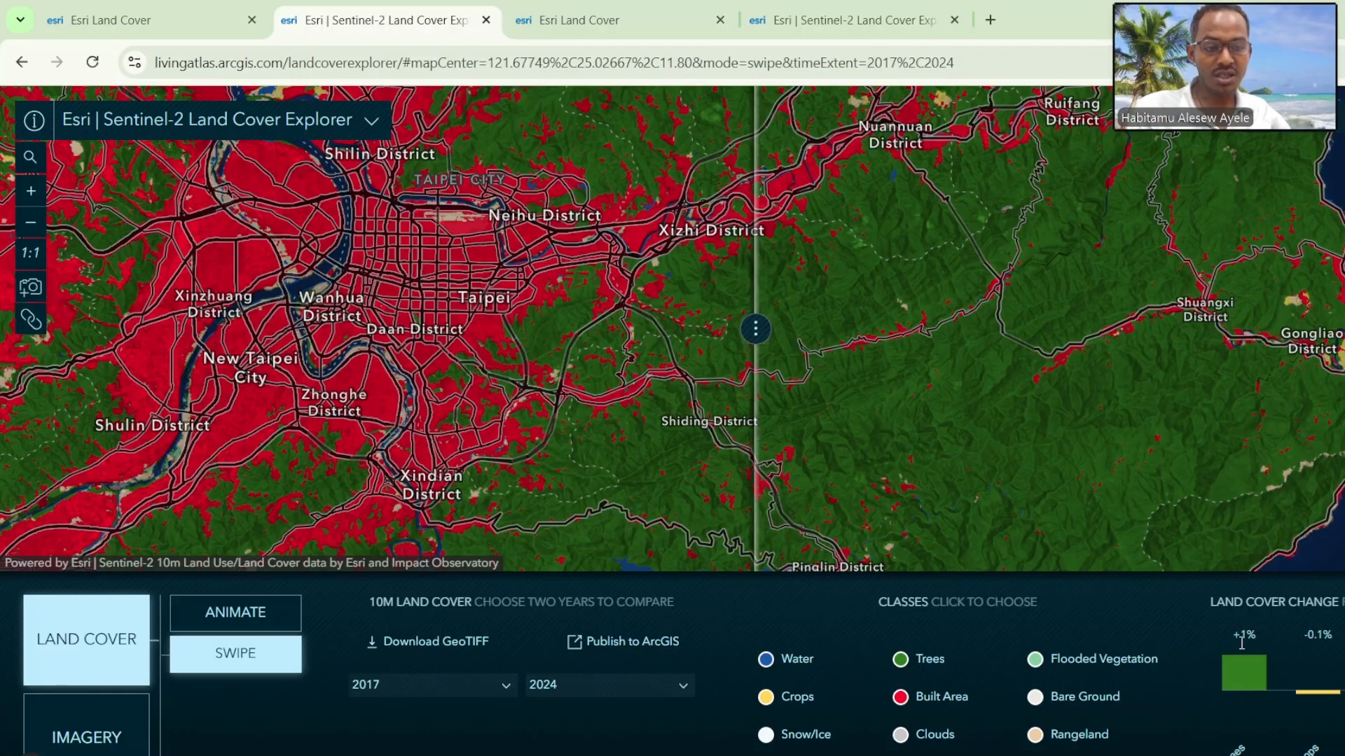
pyautogui.moveTo(1334, 695)
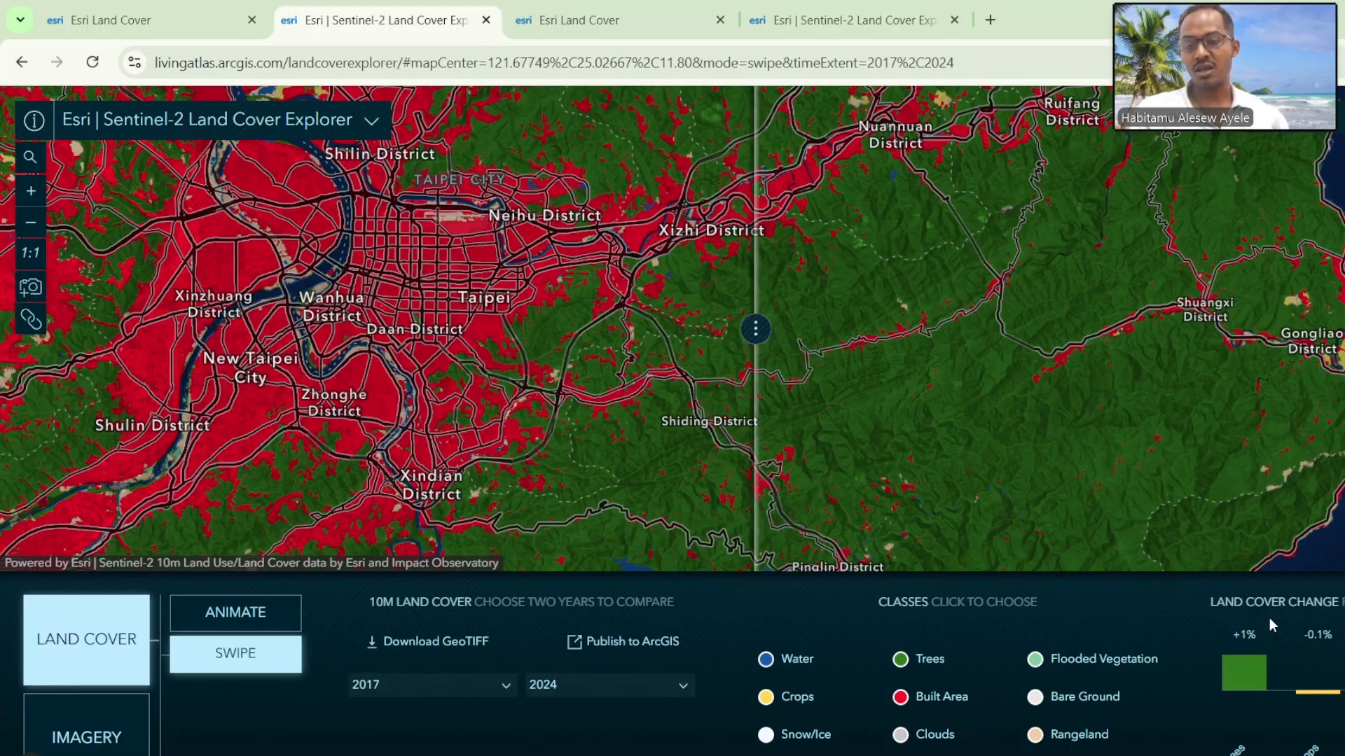
# Step: Set the swipe comparison years to 2019 and 2023, and show the whole area from Taoyuan to Gongliao District
pyautogui.click(506, 685)
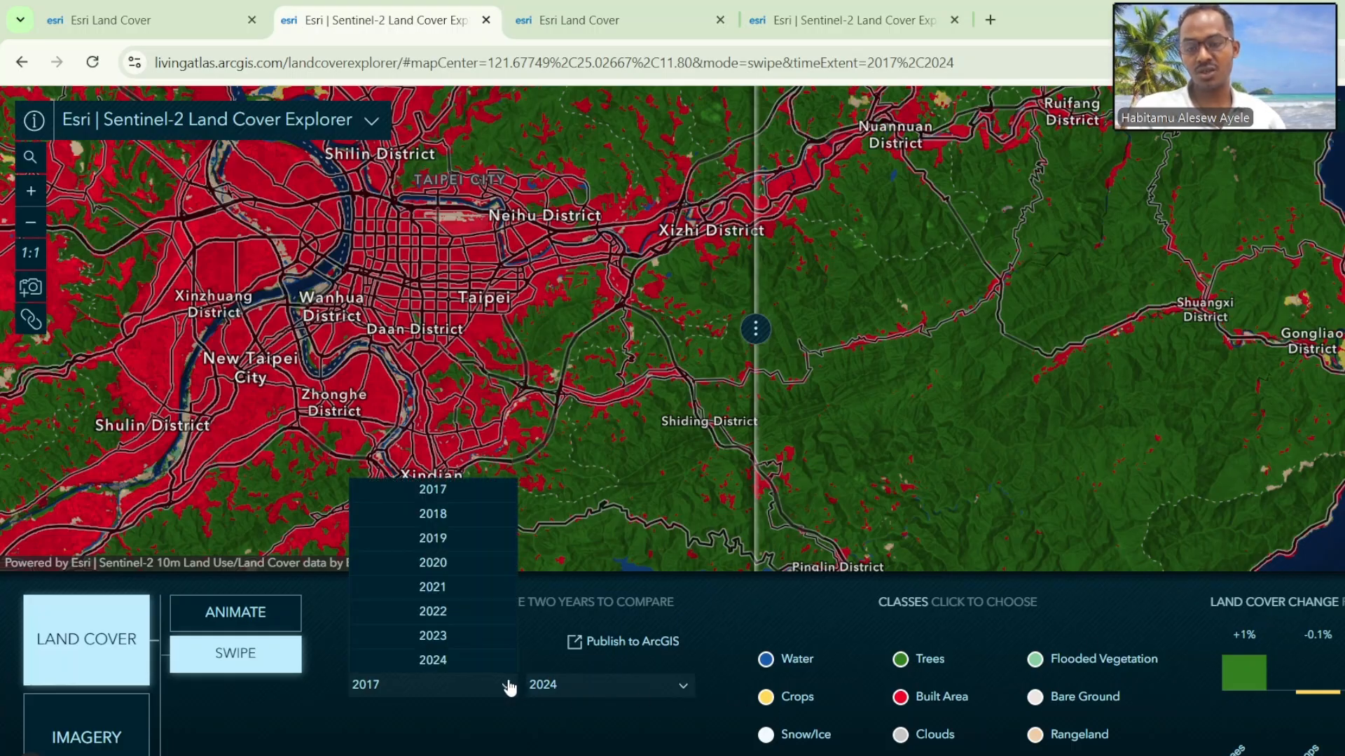
pyautogui.click(447, 543)
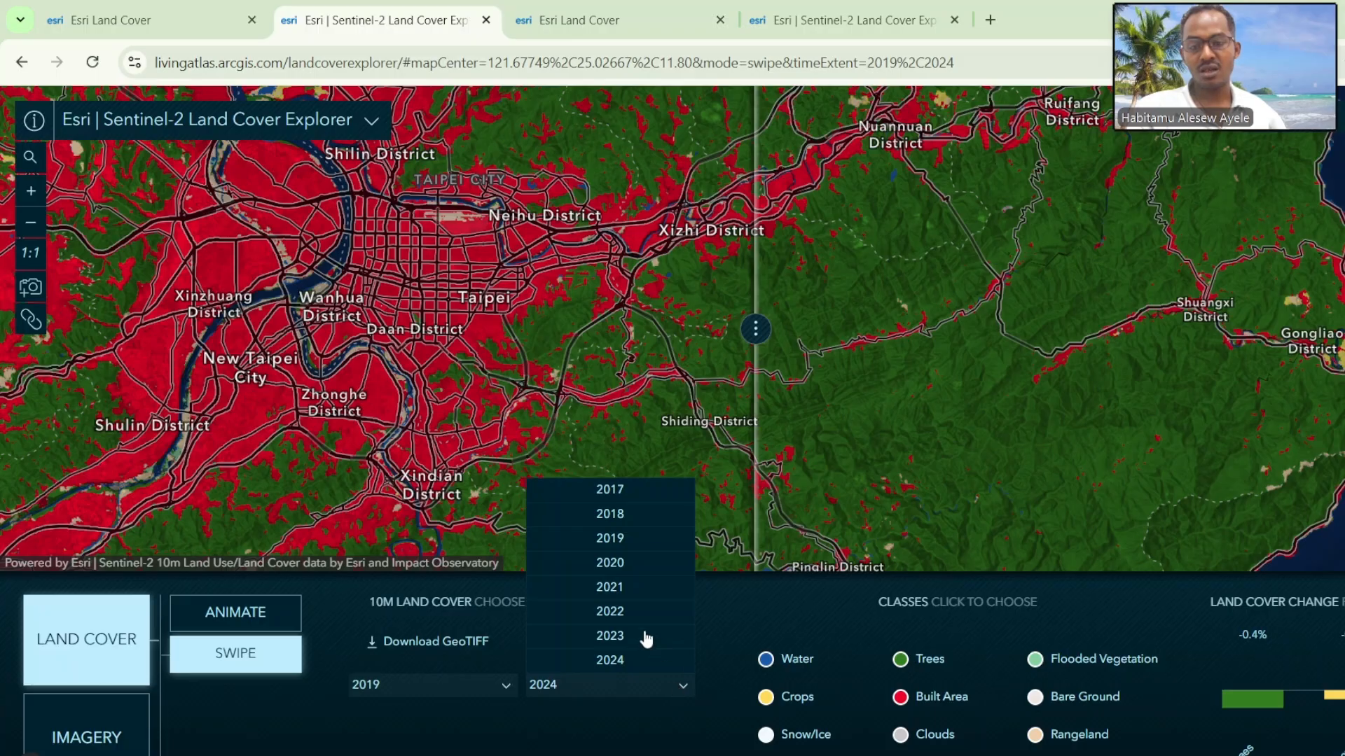
pyautogui.click(611, 636)
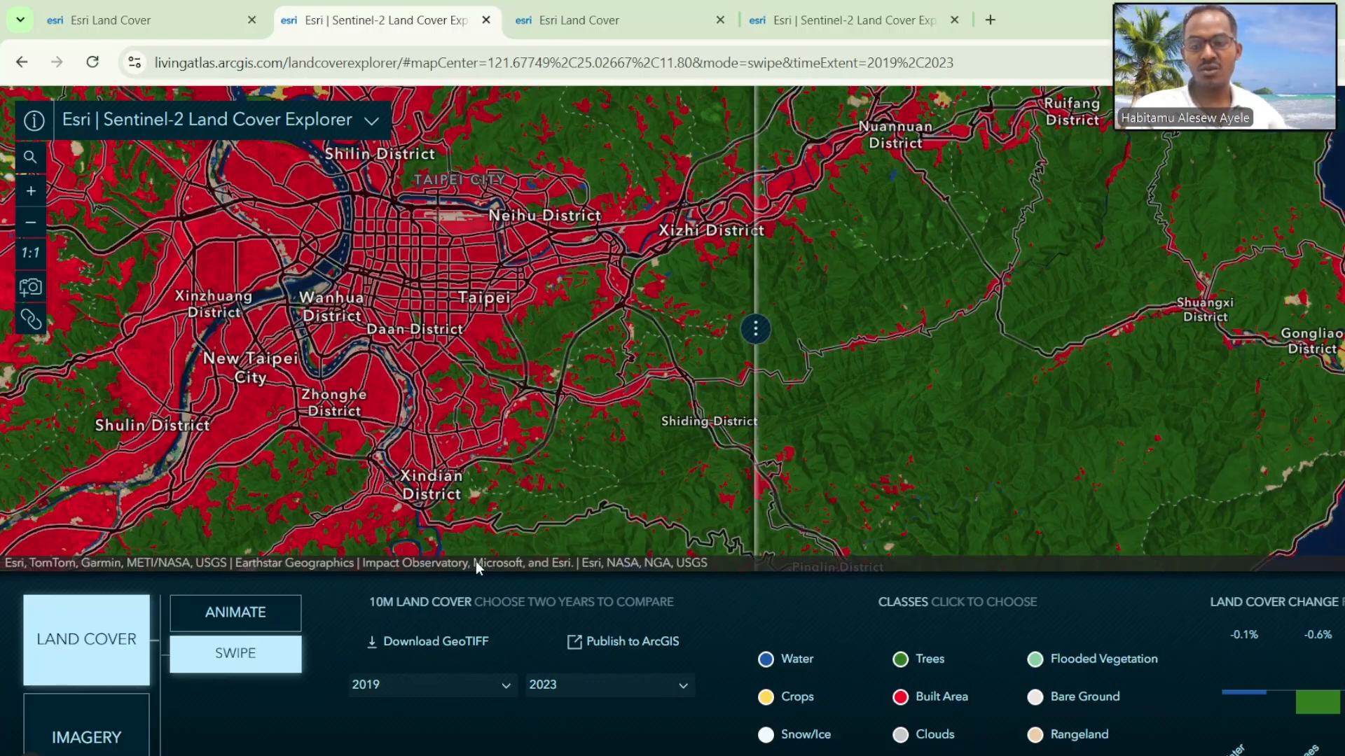
pyautogui.scroll(-2, 515, 421)
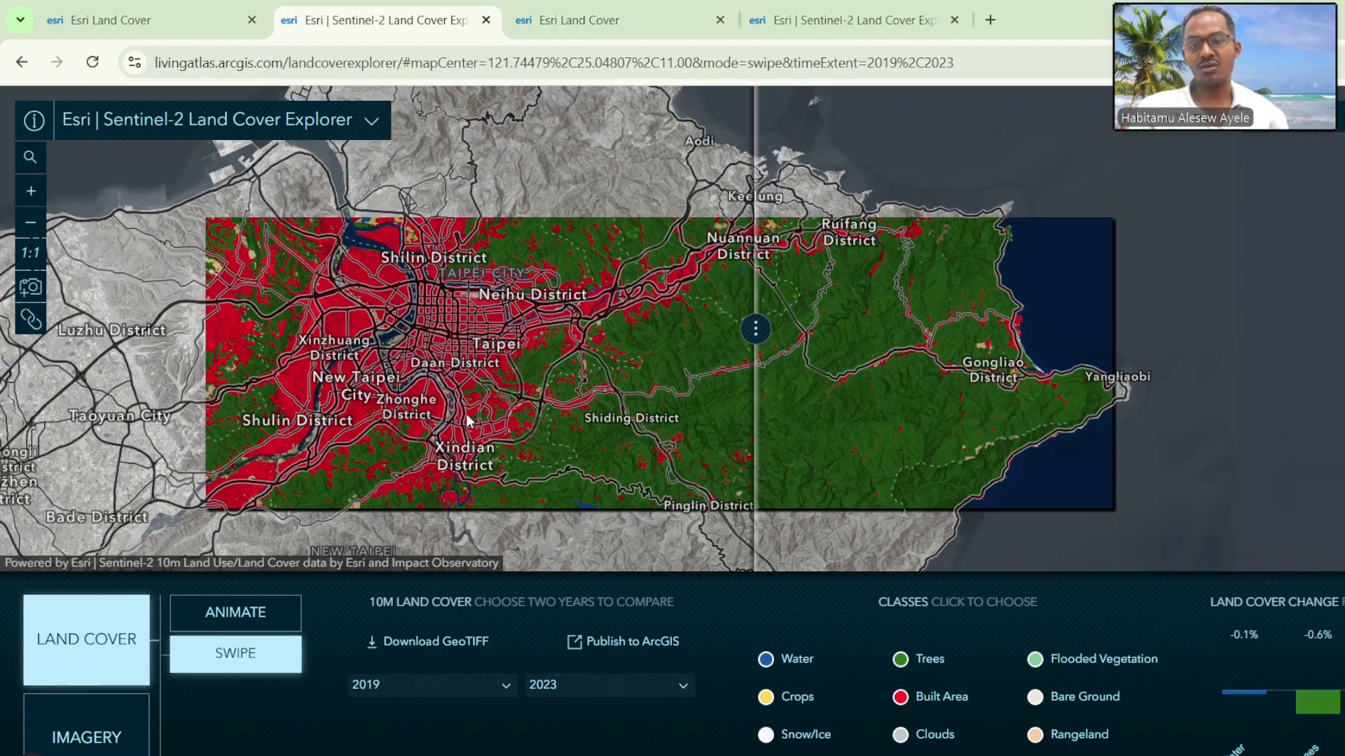
pyautogui.moveTo(486, 430); pyautogui.dragTo(712, 386)
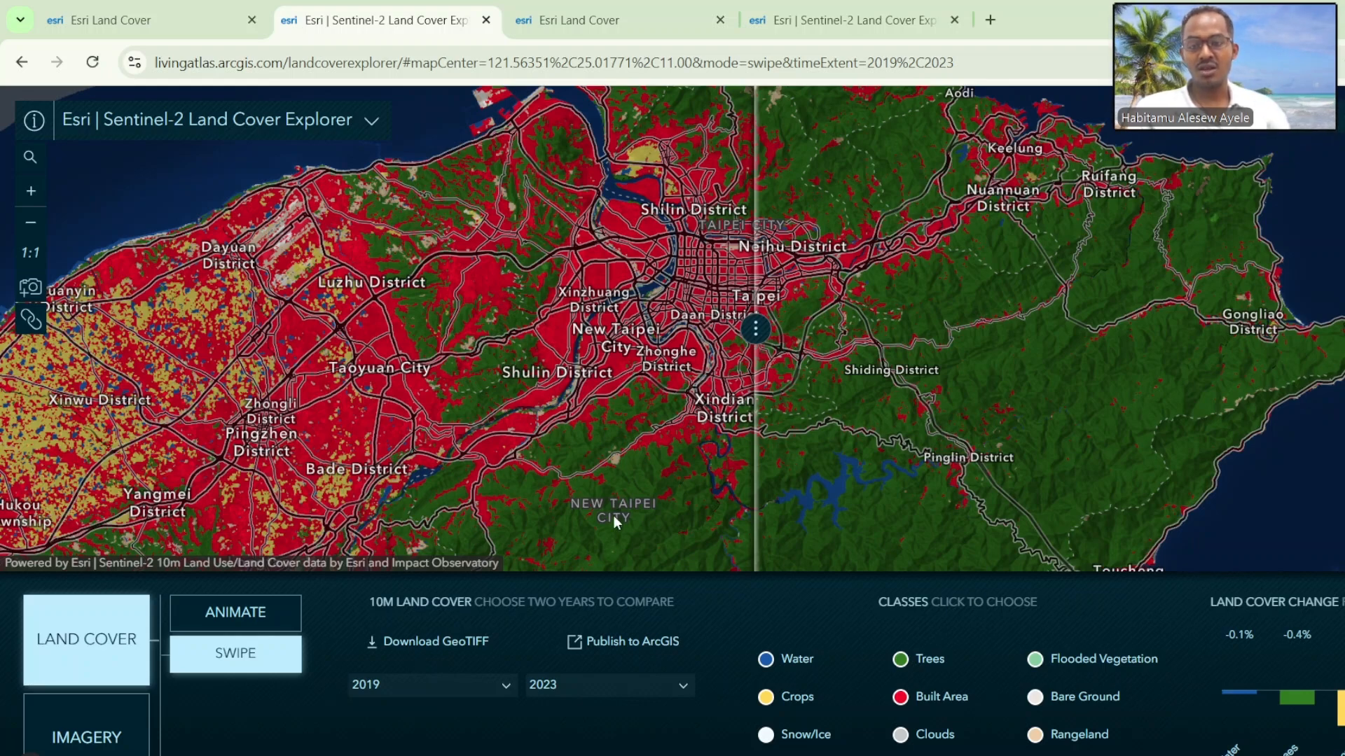
# Step: Open the GeoTIFF download map and locate the tile covering Taipei and northern Taiwan
pyautogui.click(451, 655)
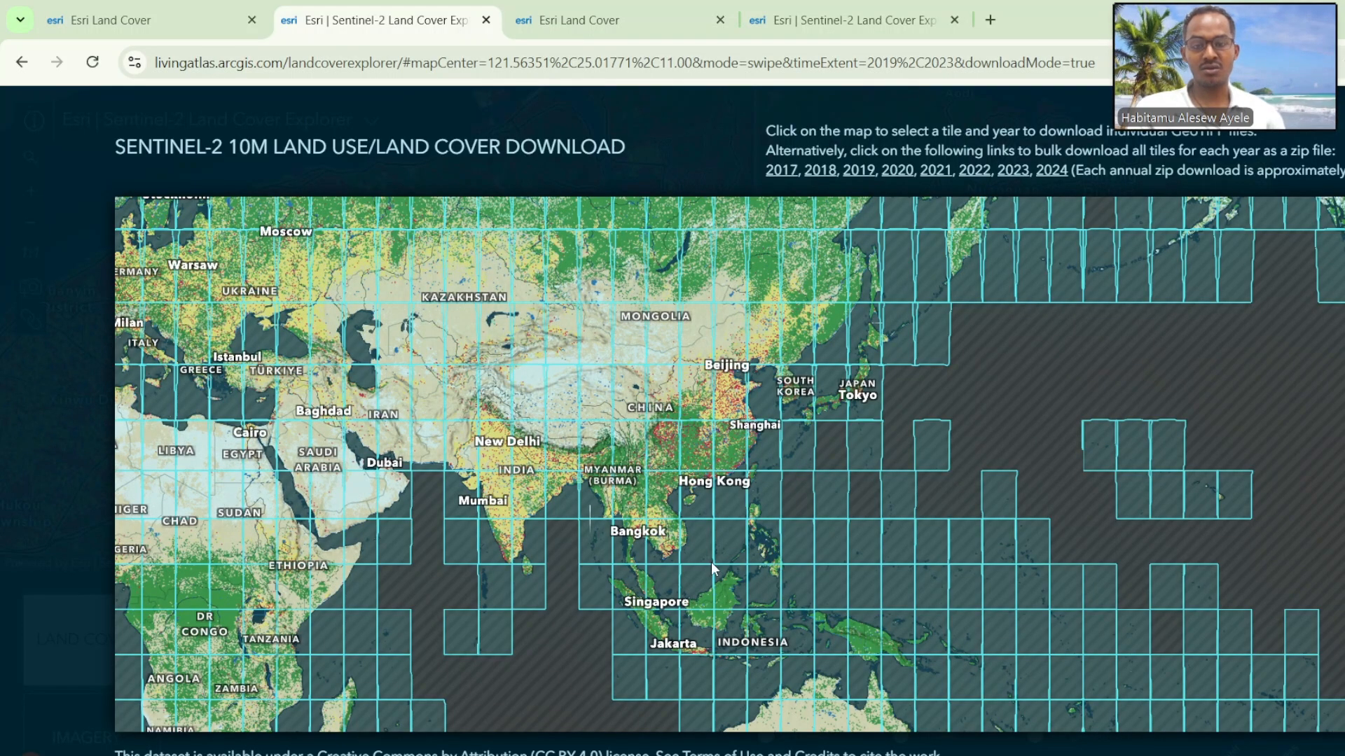
pyautogui.scroll(-1, 758, 453)
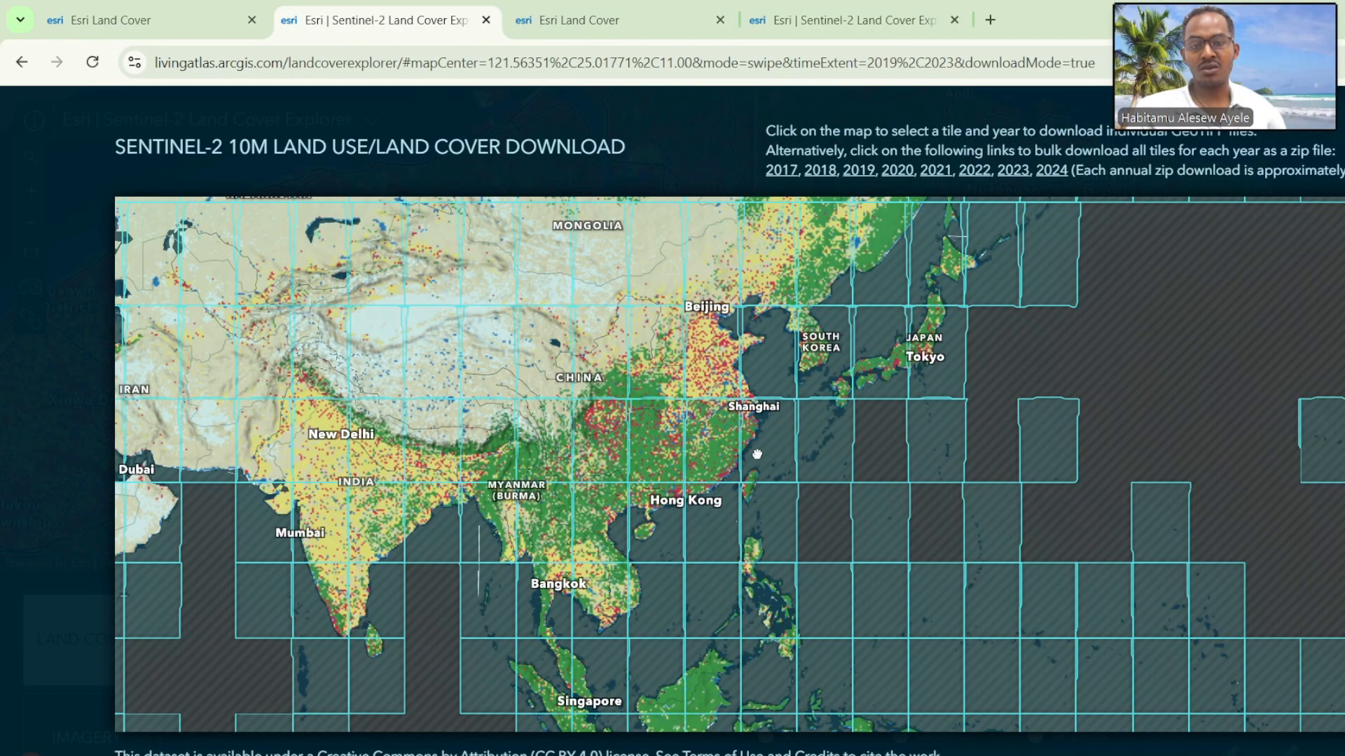
pyautogui.scroll(5, 762, 486)
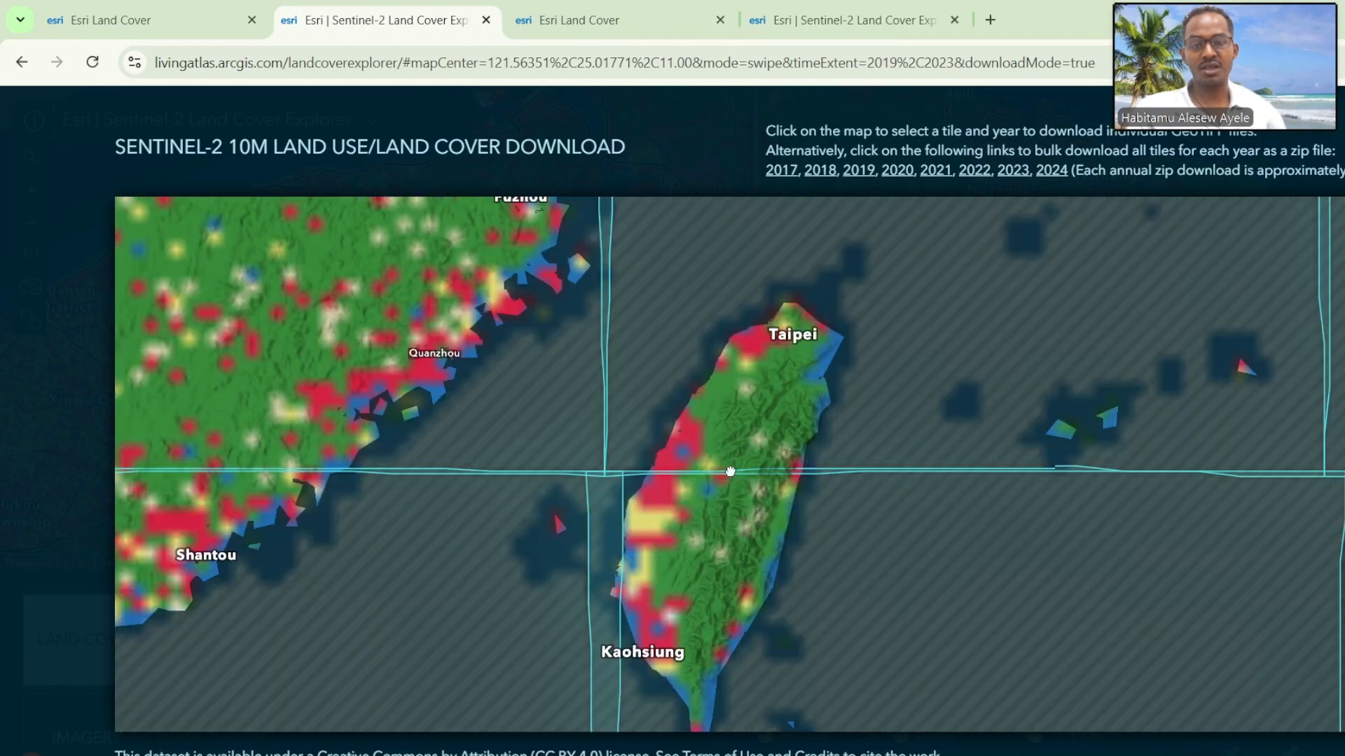
pyautogui.moveTo(836, 428); pyautogui.dragTo(777, 522)
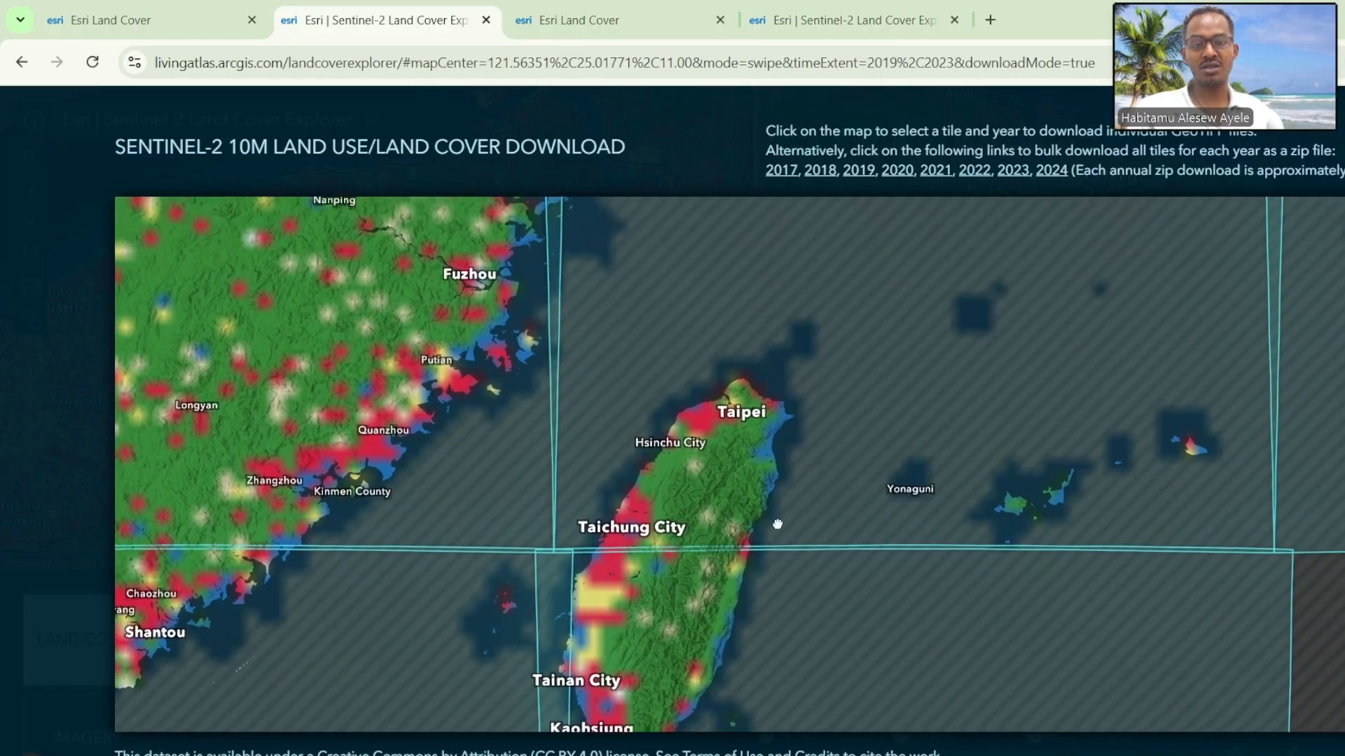
pyautogui.scroll(1, 739, 474)
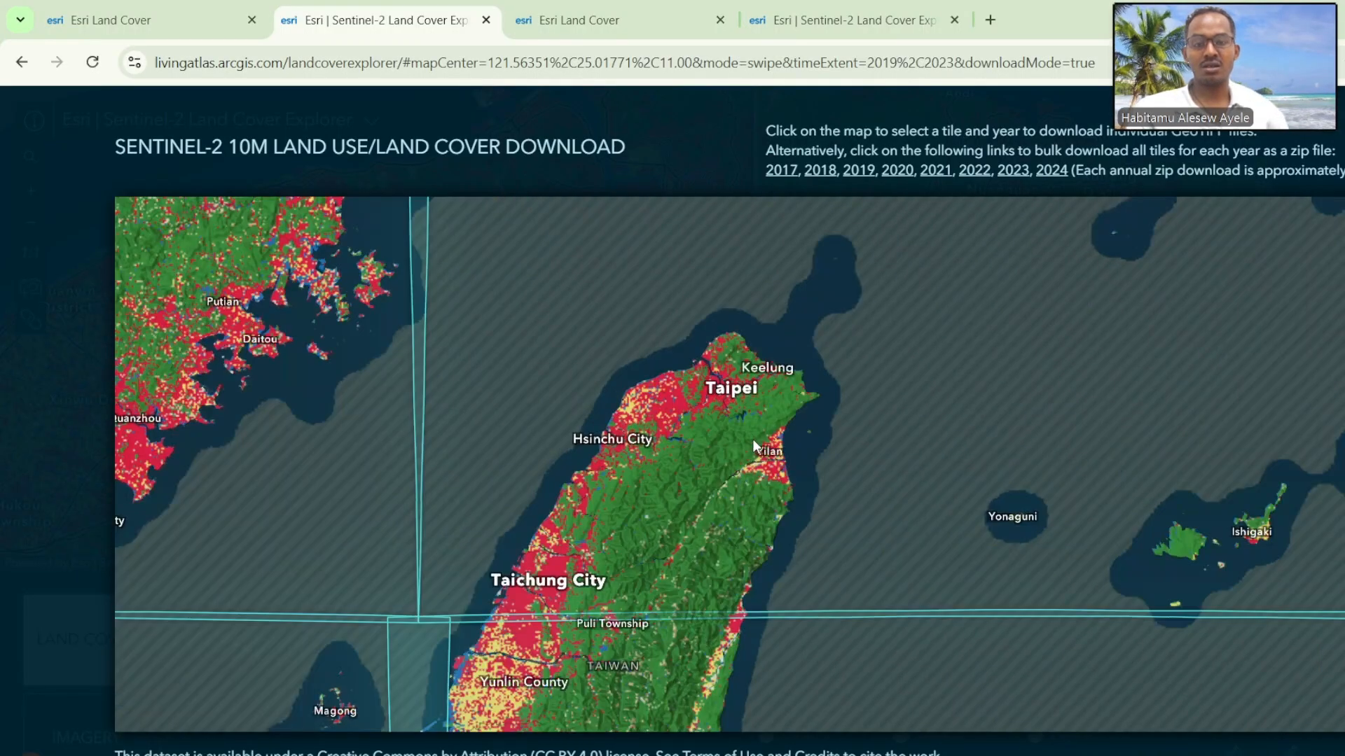
pyautogui.moveTo(754, 448); pyautogui.dragTo(745, 505)
pyautogui.scroll(-2, 745, 505)
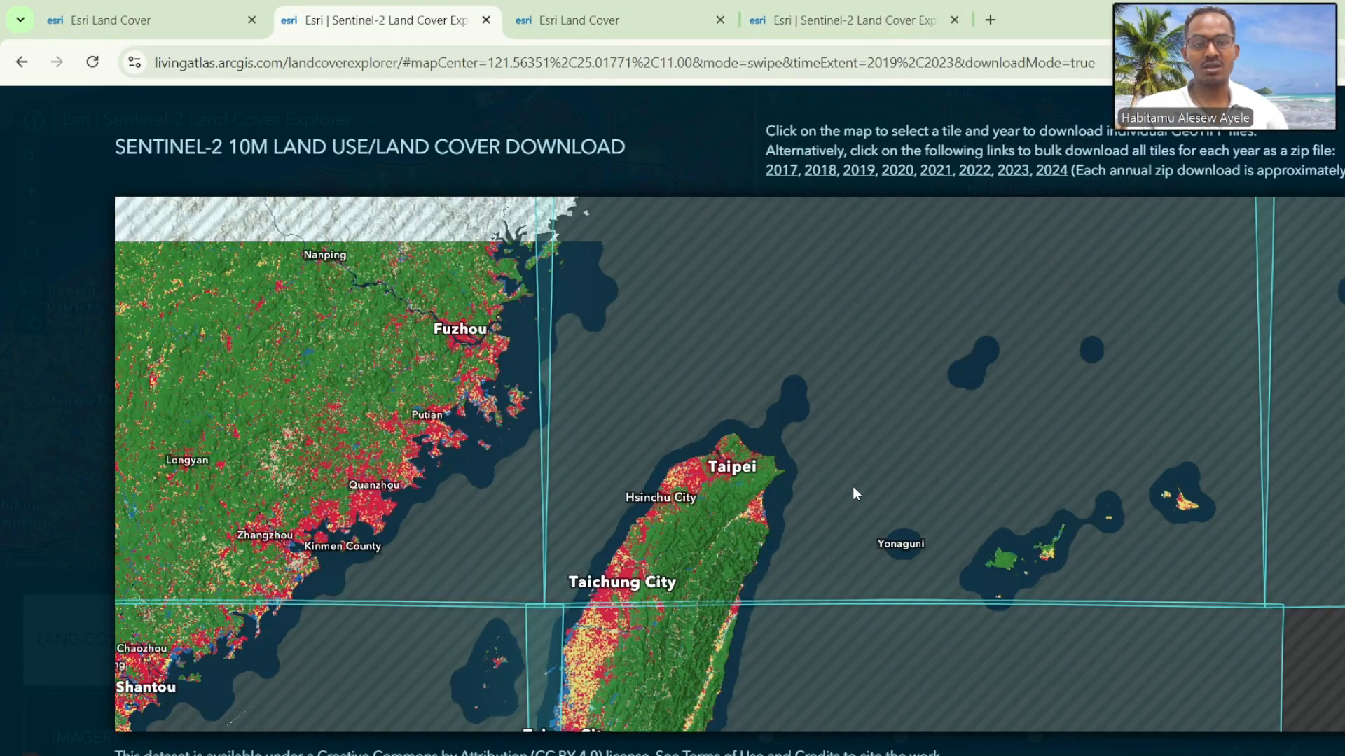
pyautogui.moveTo(853, 495); pyautogui.dragTo(754, 549)
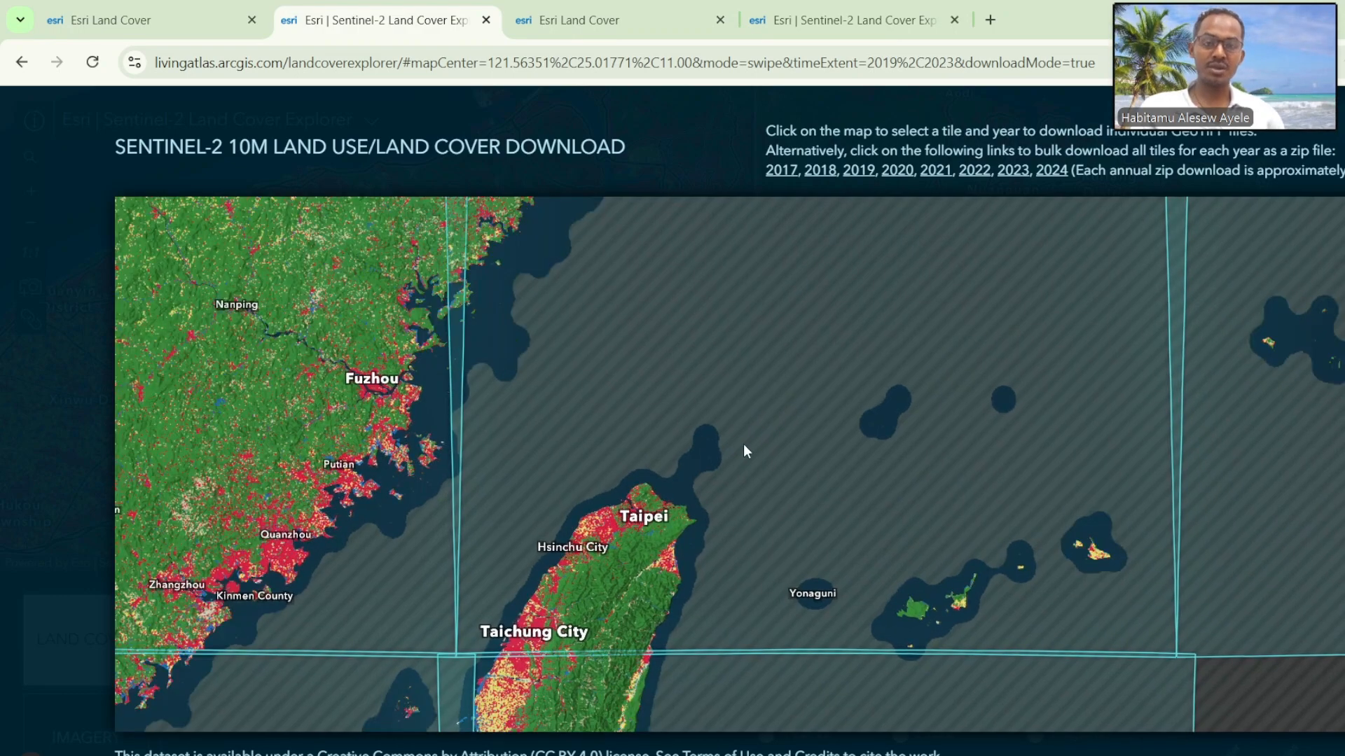
# Step: Download the 2024 land cover GeoTIFF for the tile covering Taipei, and dismiss the tile's list of years
pyautogui.click(742, 372)
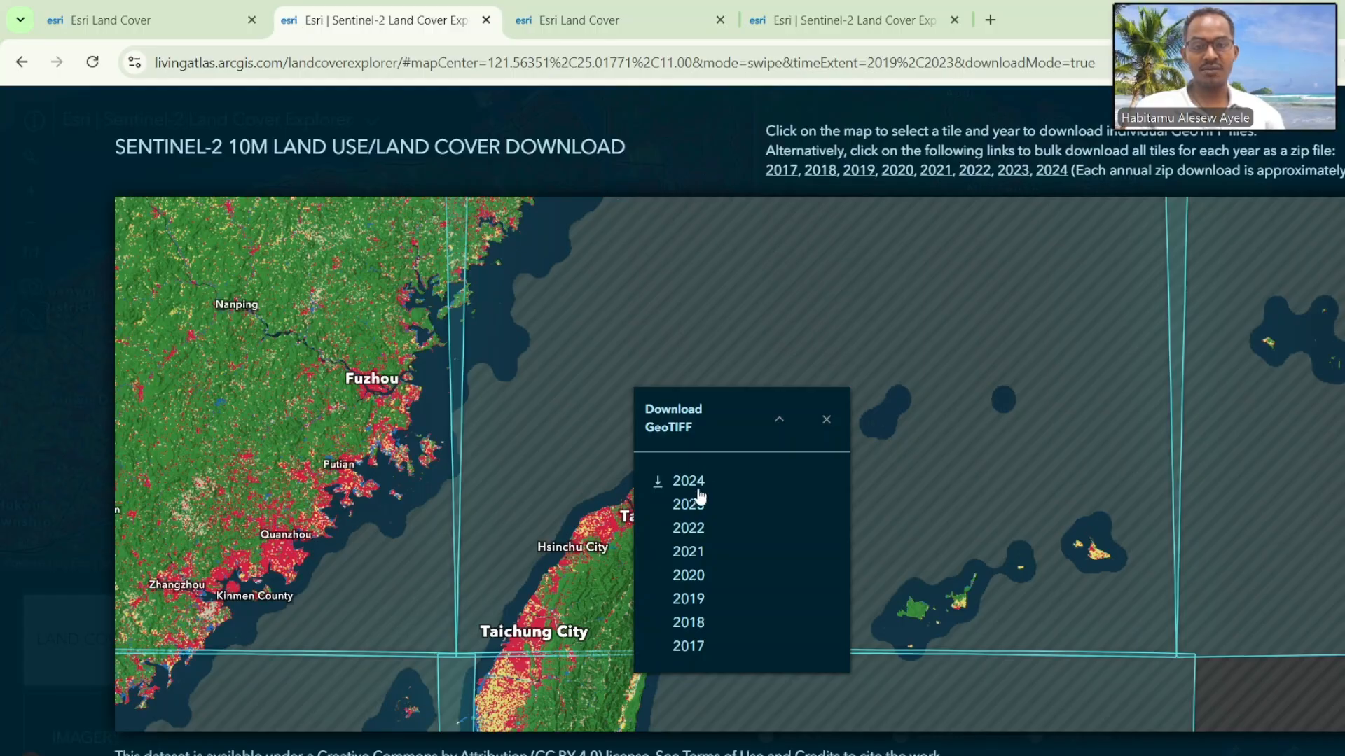
pyautogui.click(823, 426)
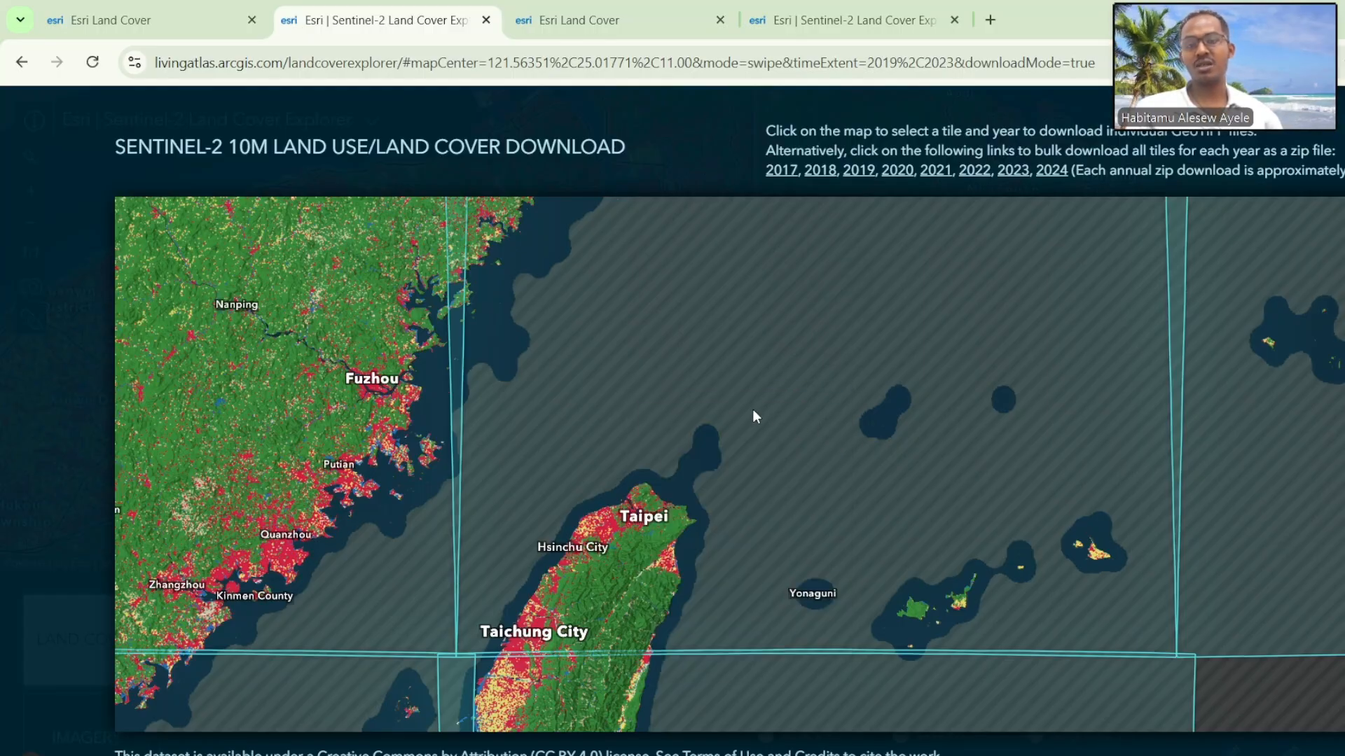
pyautogui.click(715, 378)
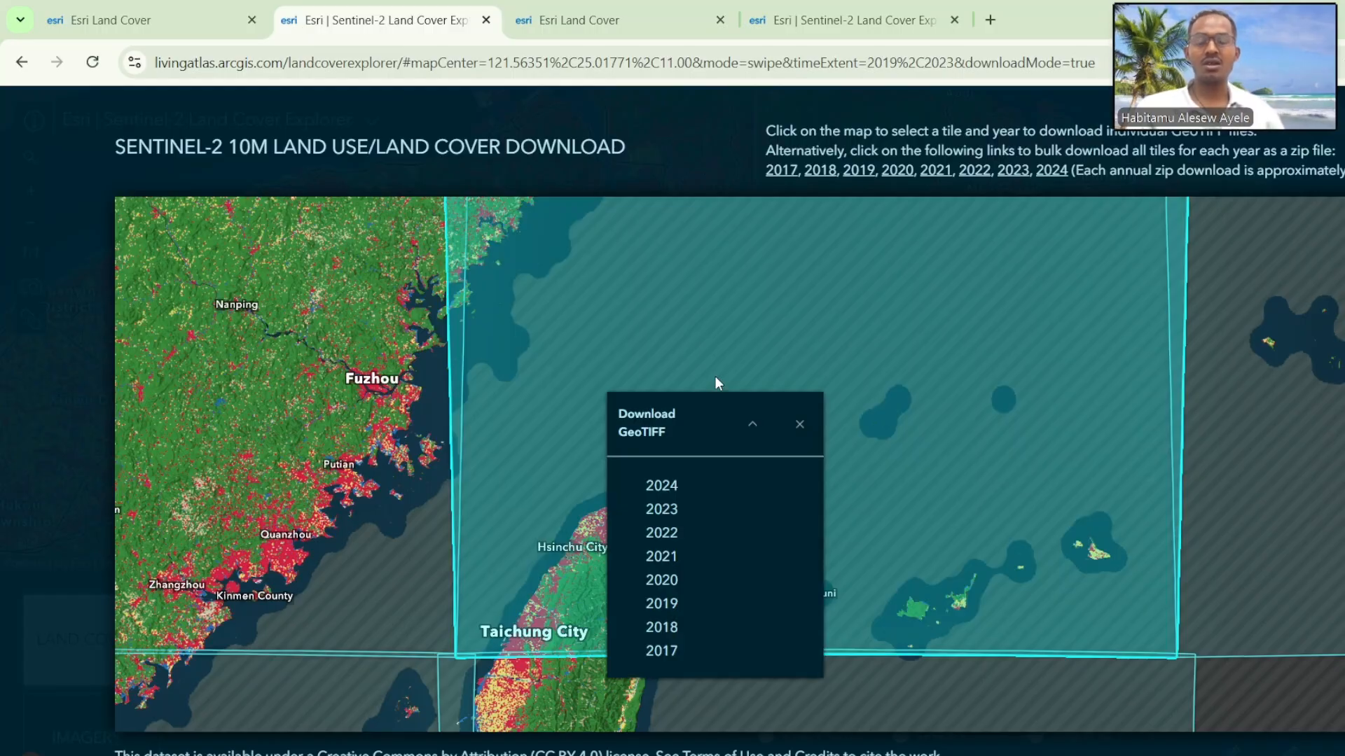
pyautogui.click(674, 493)
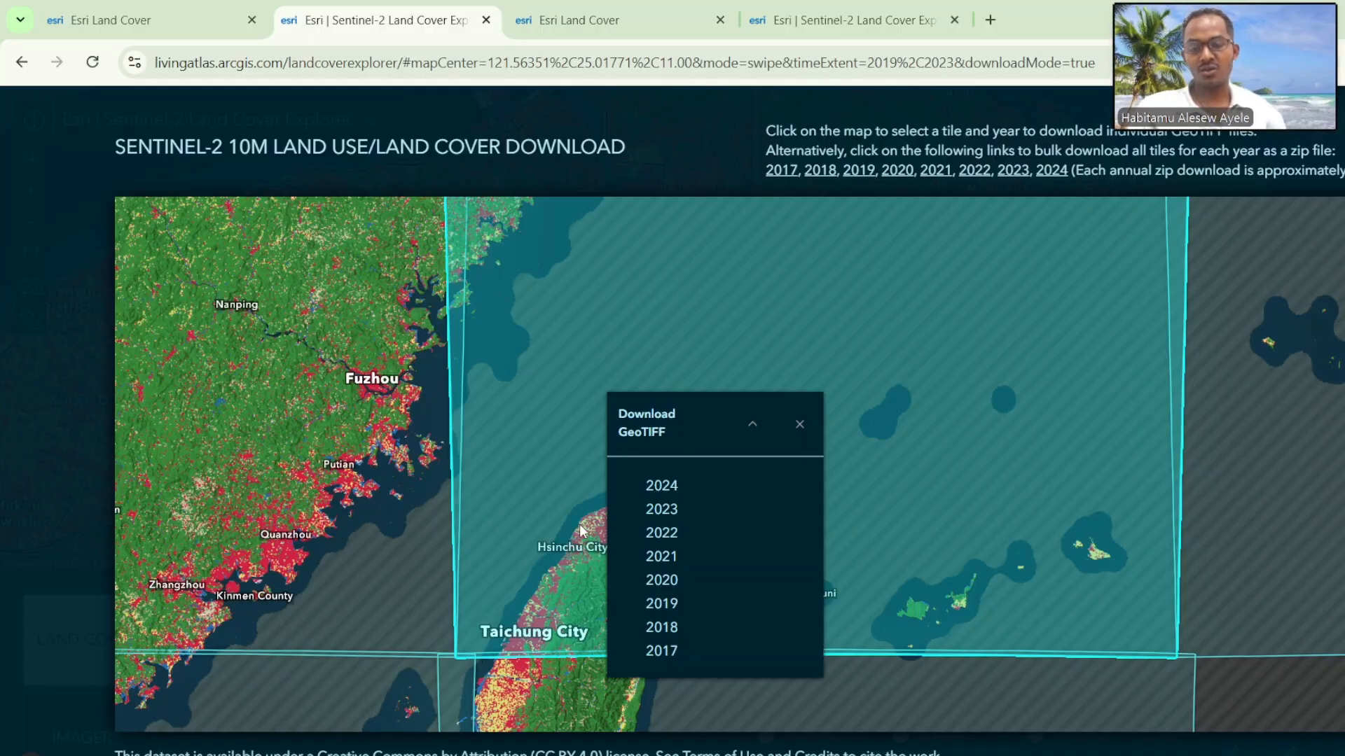
pyautogui.click(800, 425)
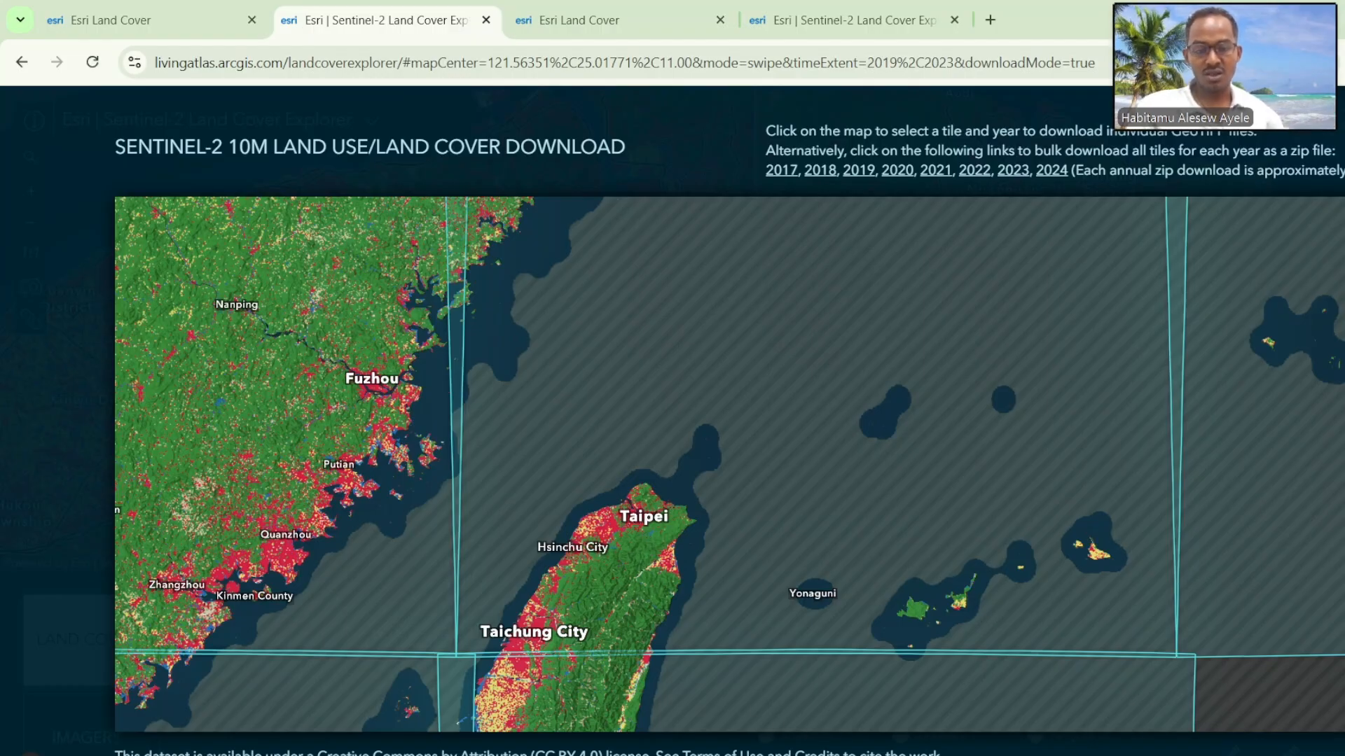
pyautogui.click(934, 745)
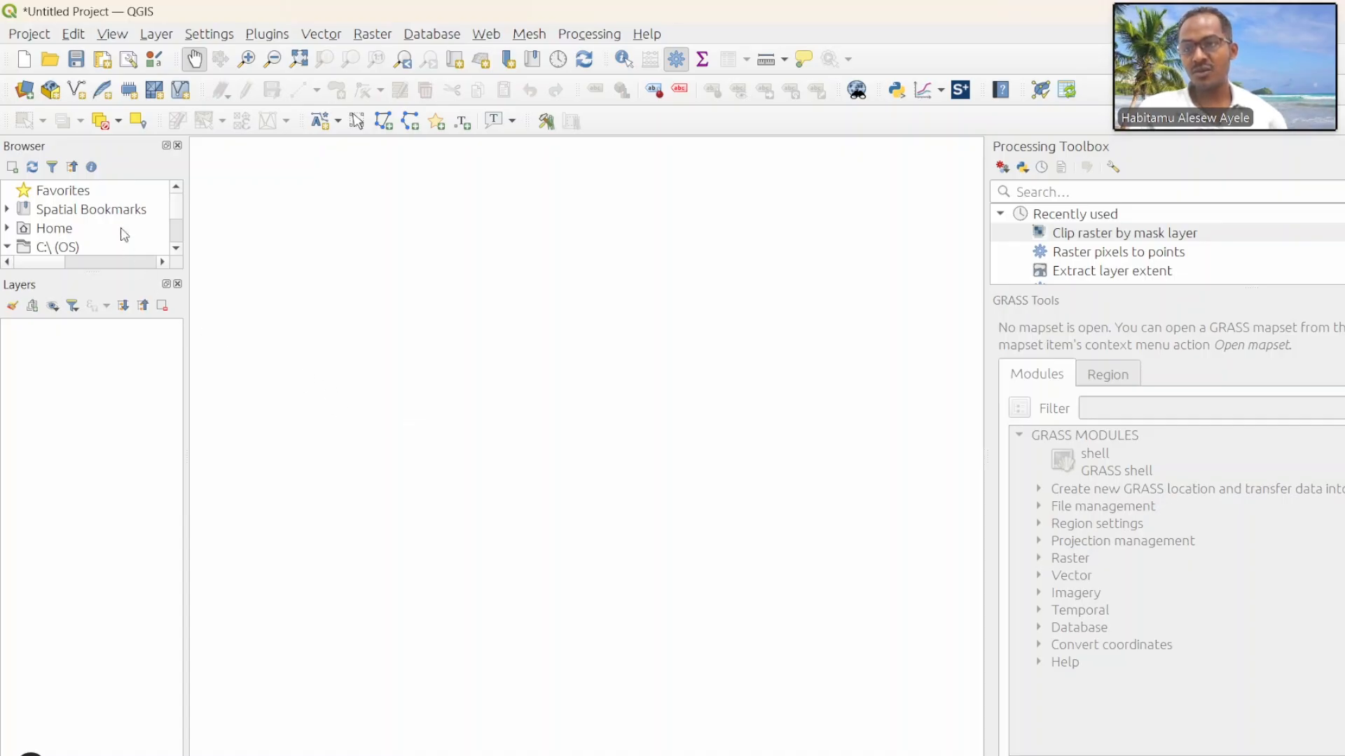
pyautogui.click(157, 35)
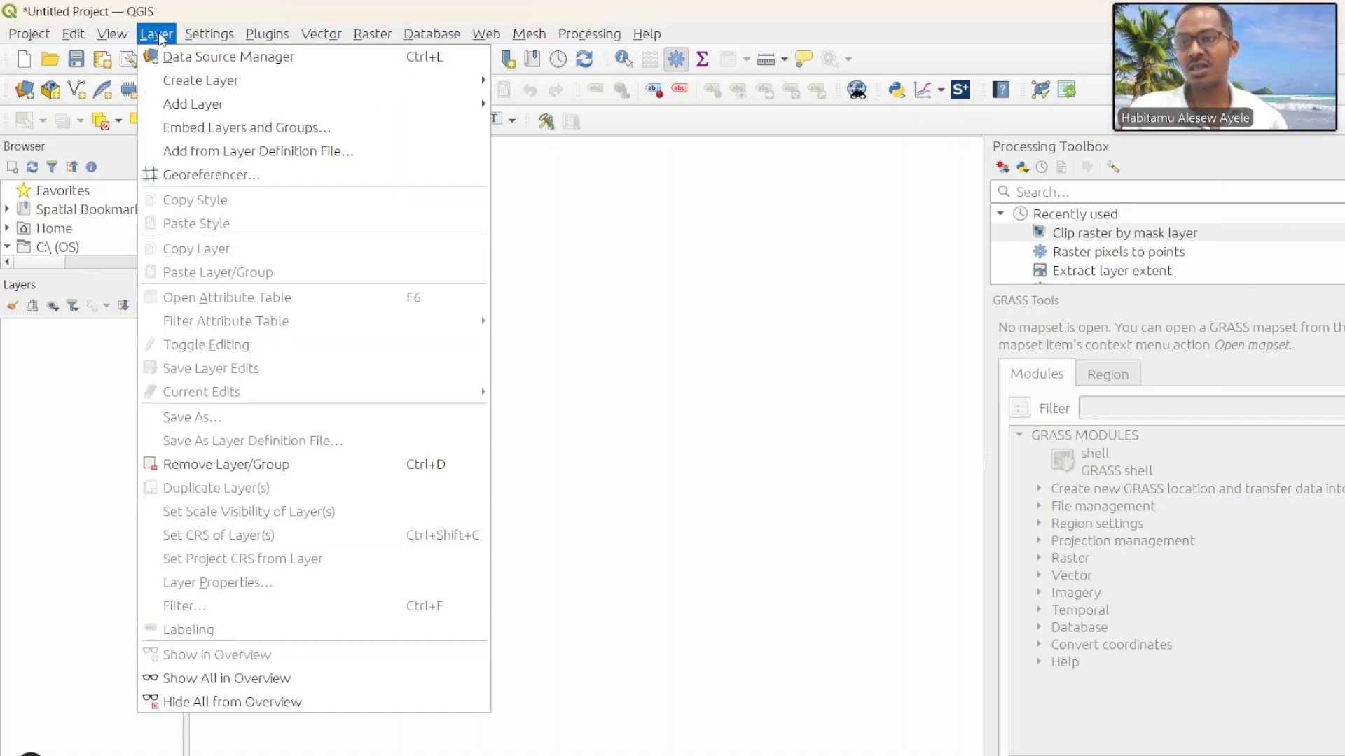
pyautogui.moveTo(198, 104)
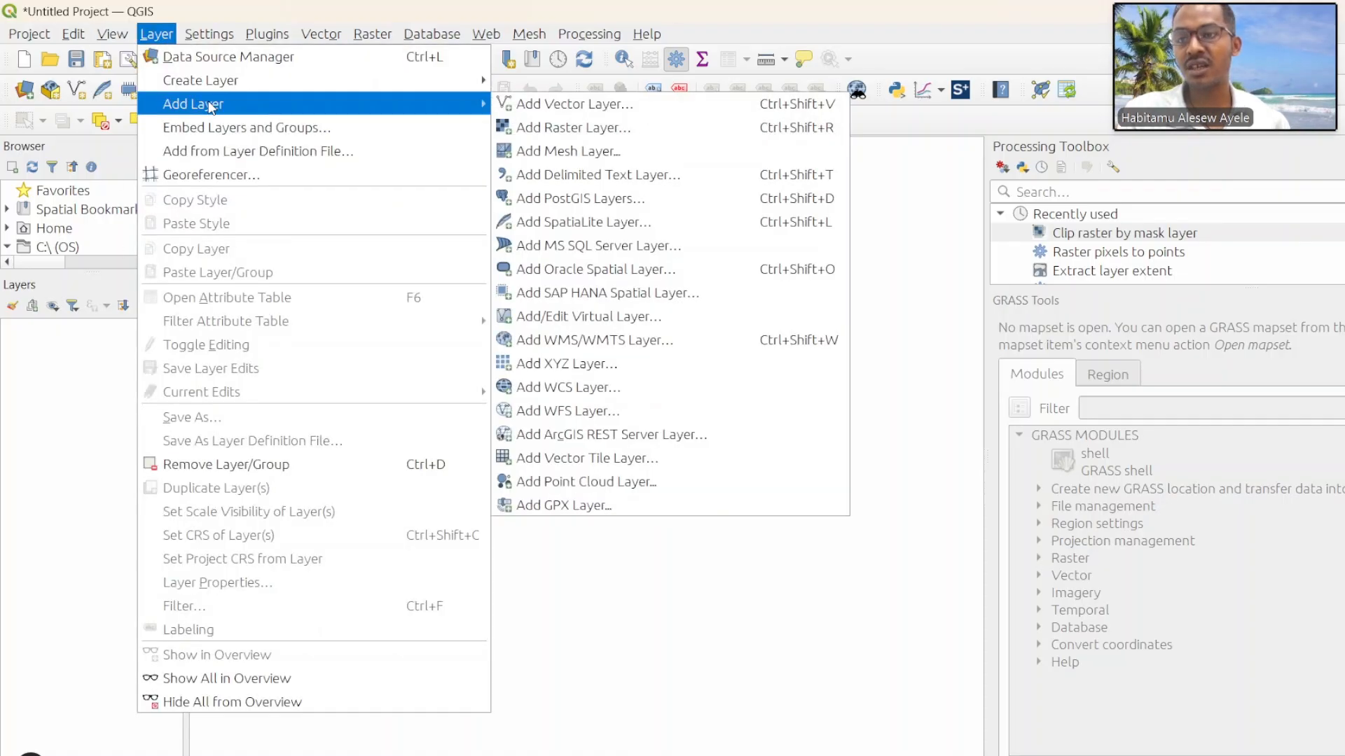
pyautogui.click(616, 131)
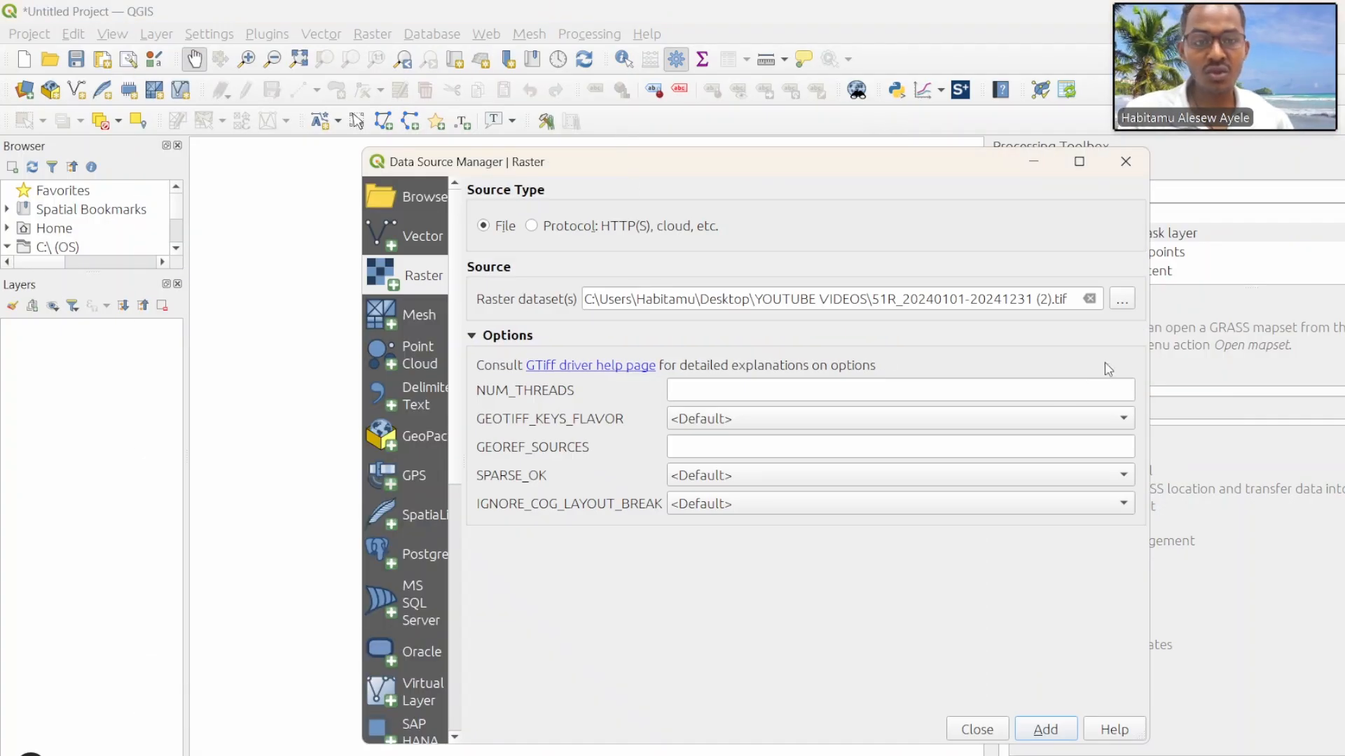
pyautogui.click(1121, 299)
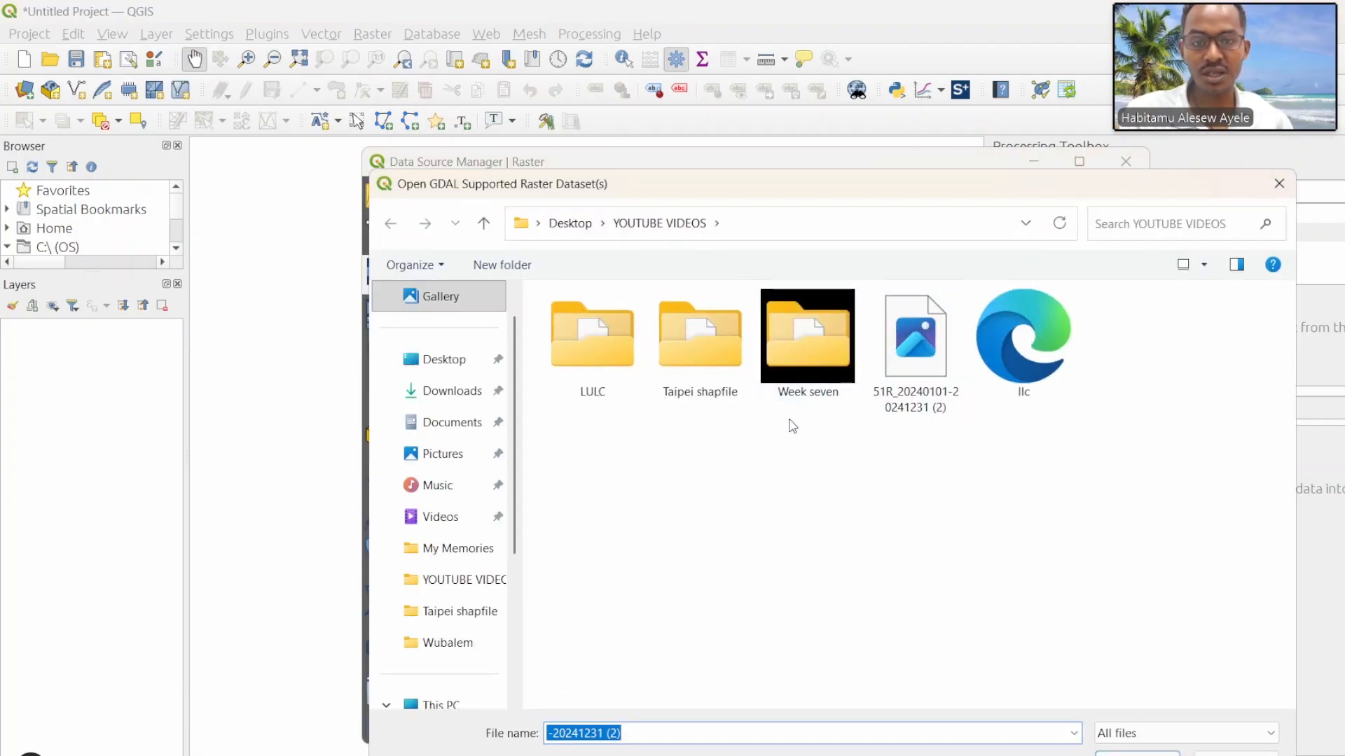
pyautogui.click(916, 350)
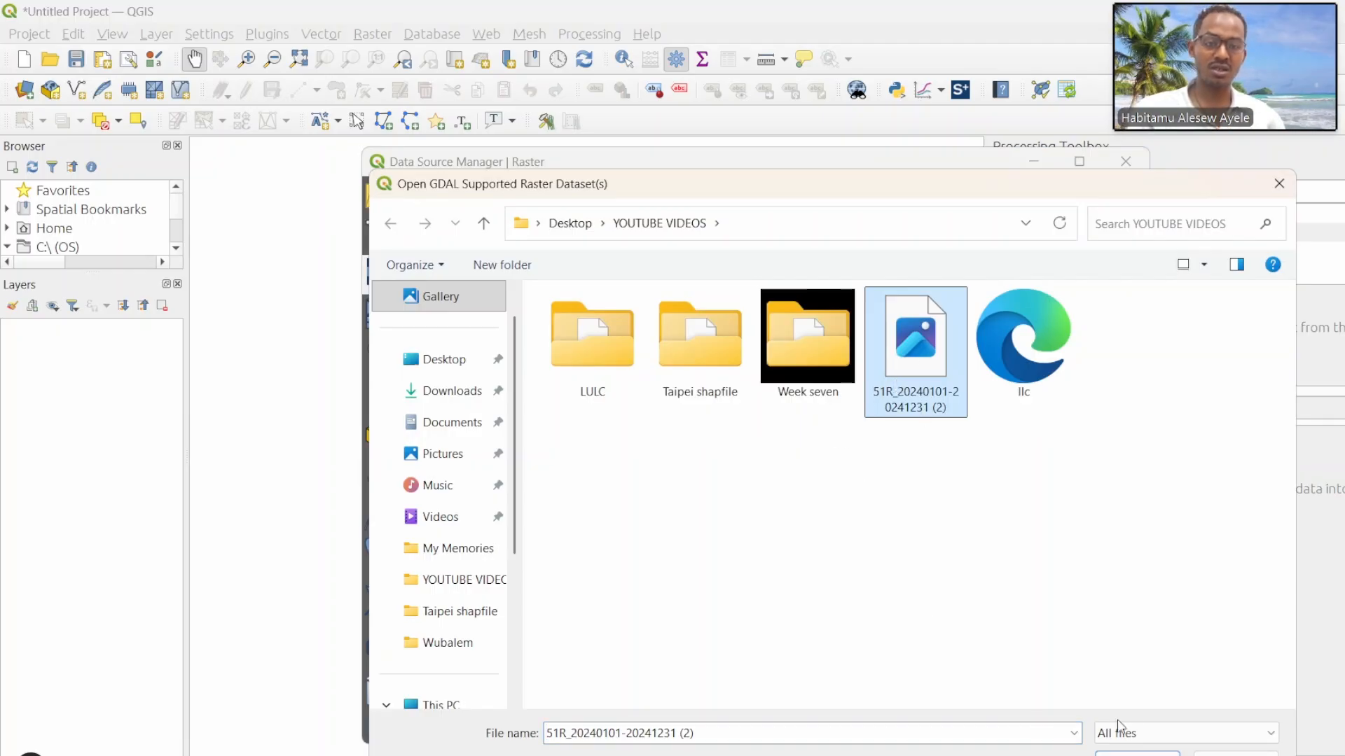
pyautogui.click(1138, 753)
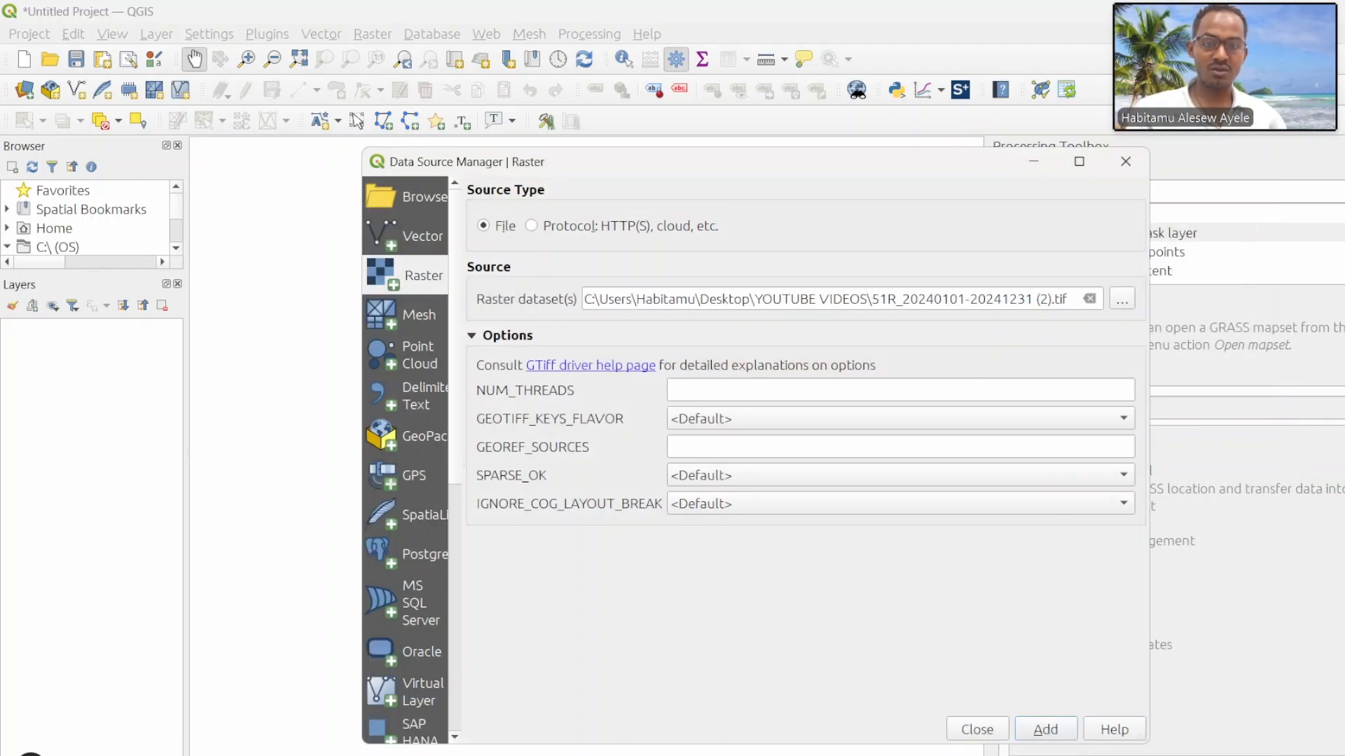
pyautogui.click(1032, 731)
pyautogui.click(1124, 164)
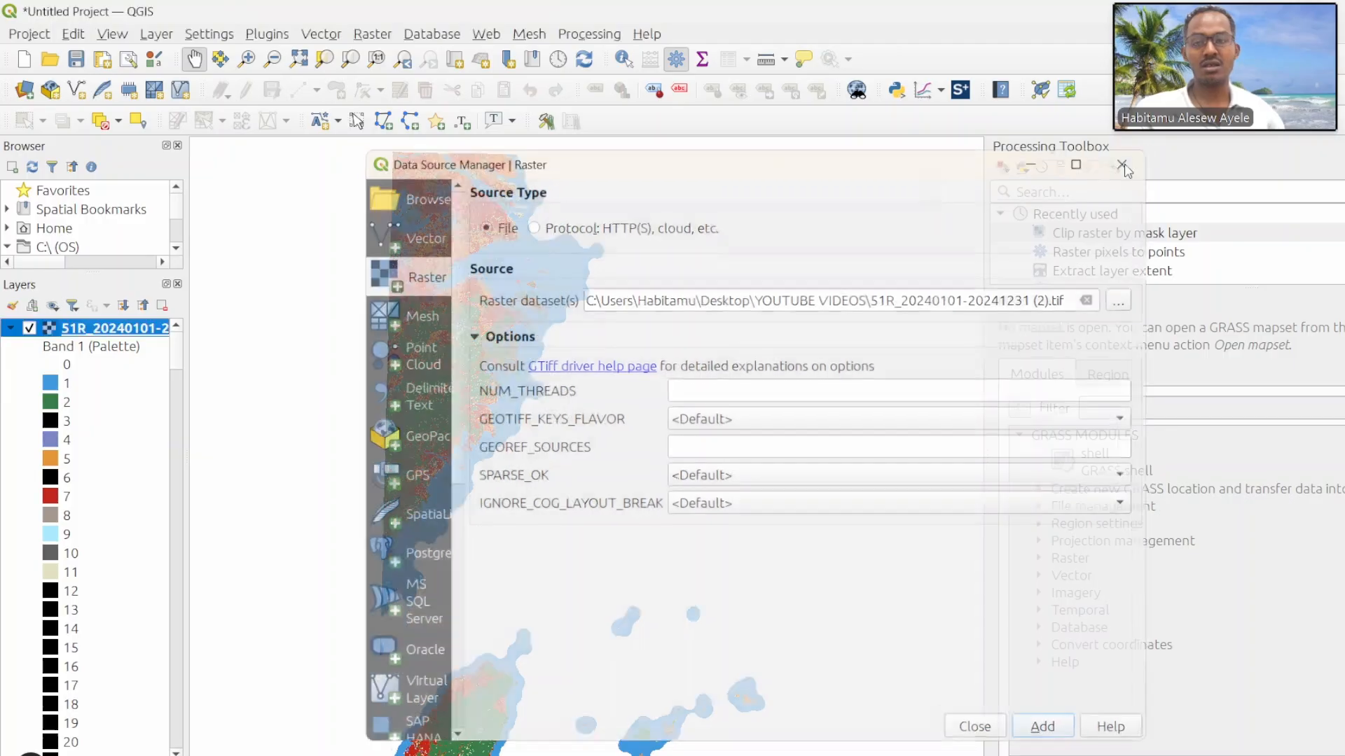
# Step: Look through the land cover raster's palette values, collapse its legend, and bring northern Taiwan into view
pyautogui.scroll(-15, 39, 552)
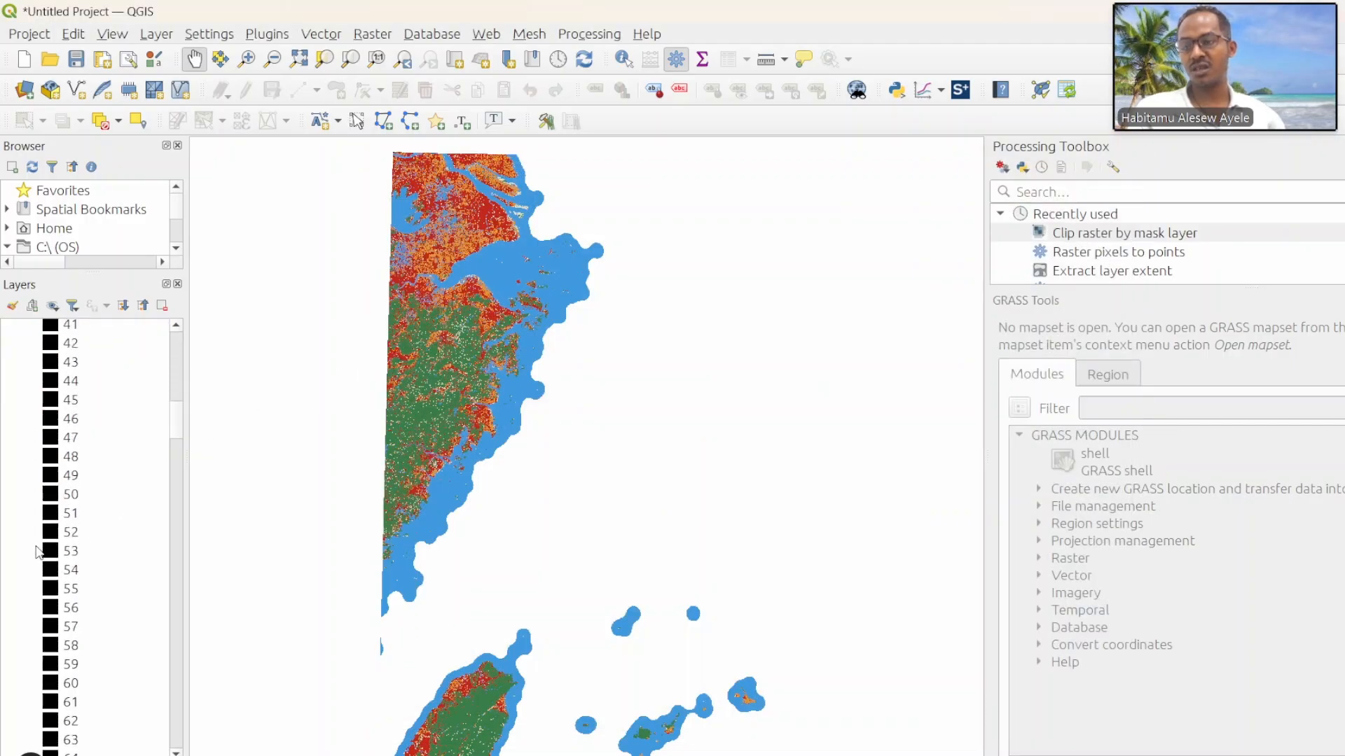
pyautogui.scroll(-20, 38, 552)
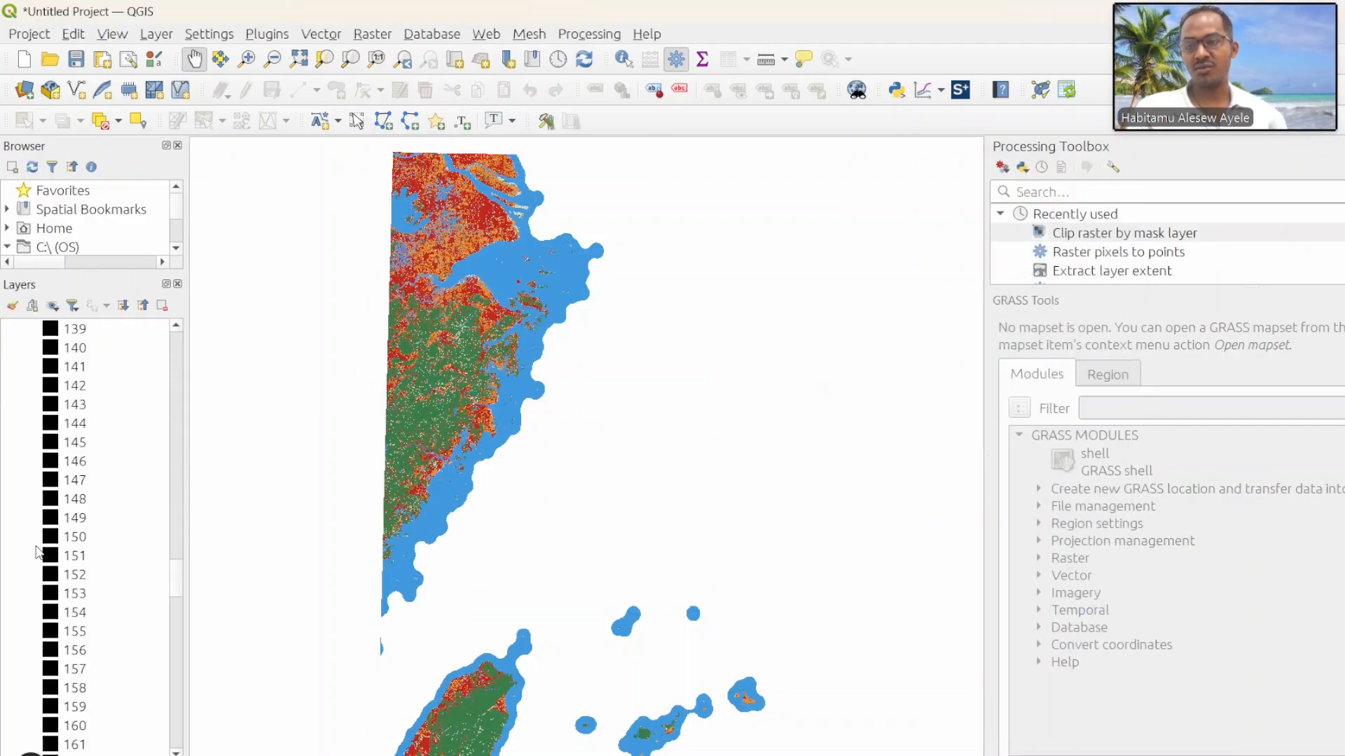
pyautogui.scroll(20, 38, 552)
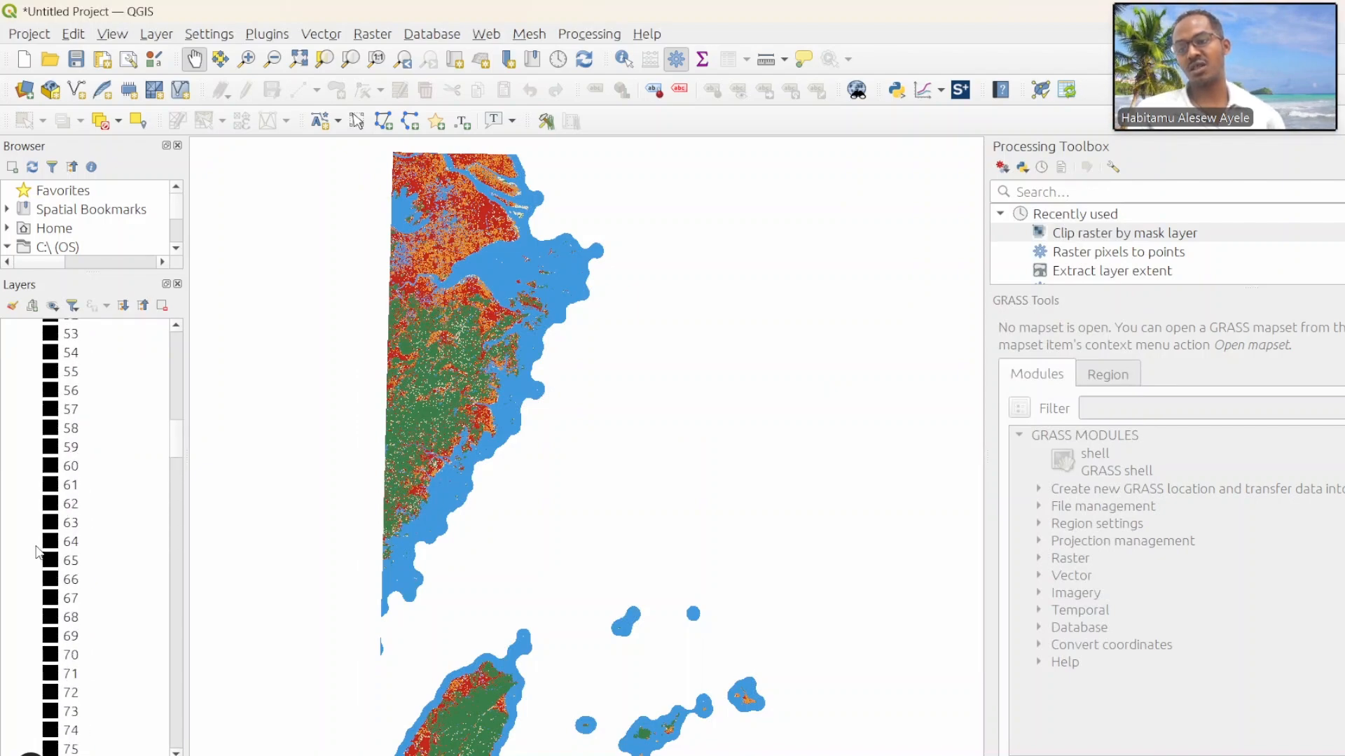
pyautogui.scroll(18, 38, 552)
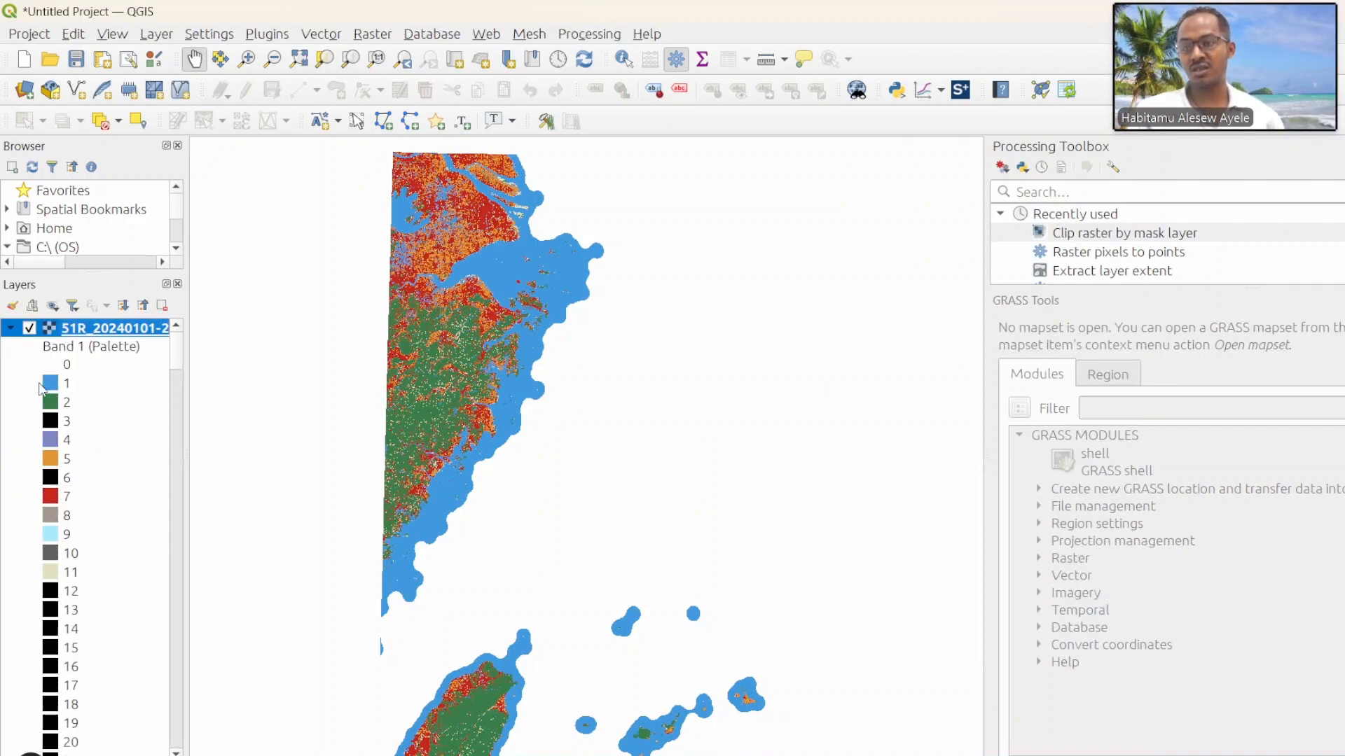
pyautogui.click(12, 328)
pyautogui.moveTo(520, 619); pyautogui.dragTo(532, 435)
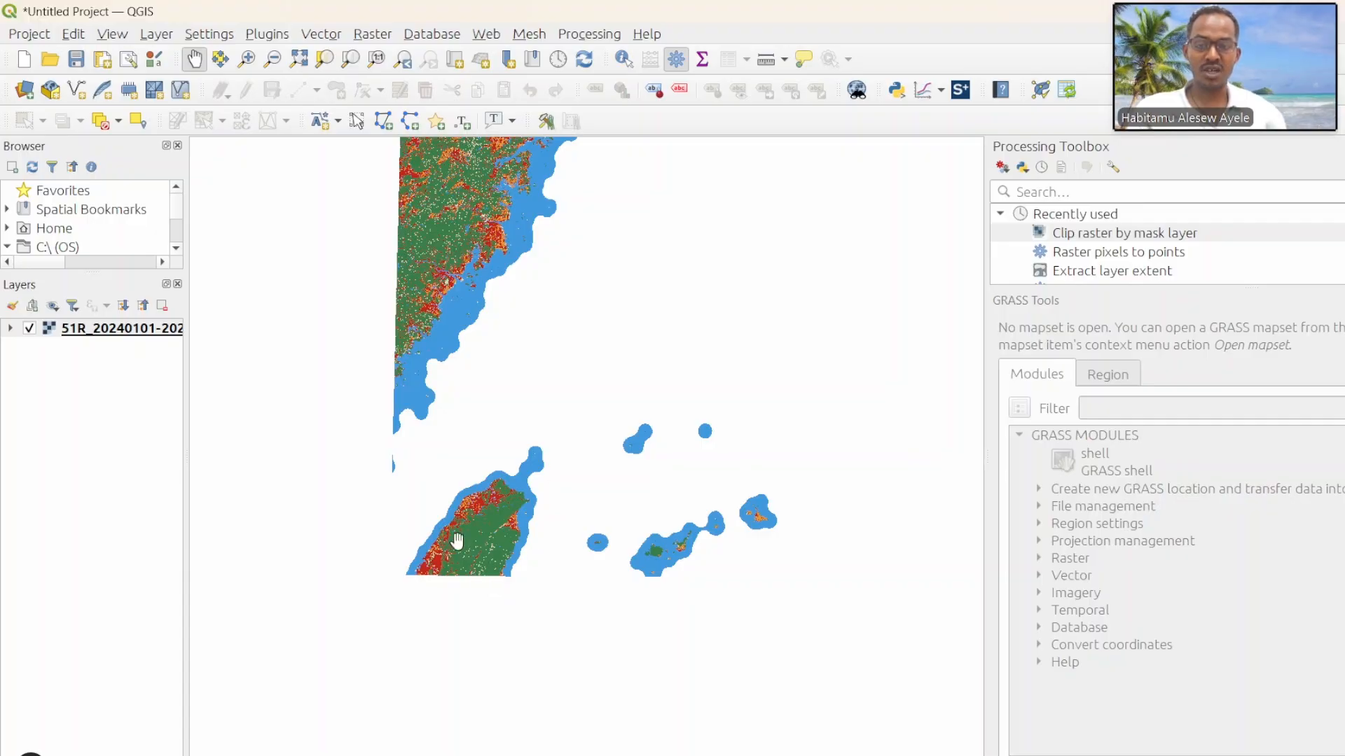
# Step: Add the Taipei.shp shapefile from the Taipei shapfile folder as a vector layer
pyautogui.rightClick(153, 47)
pyautogui.click(165, 35)
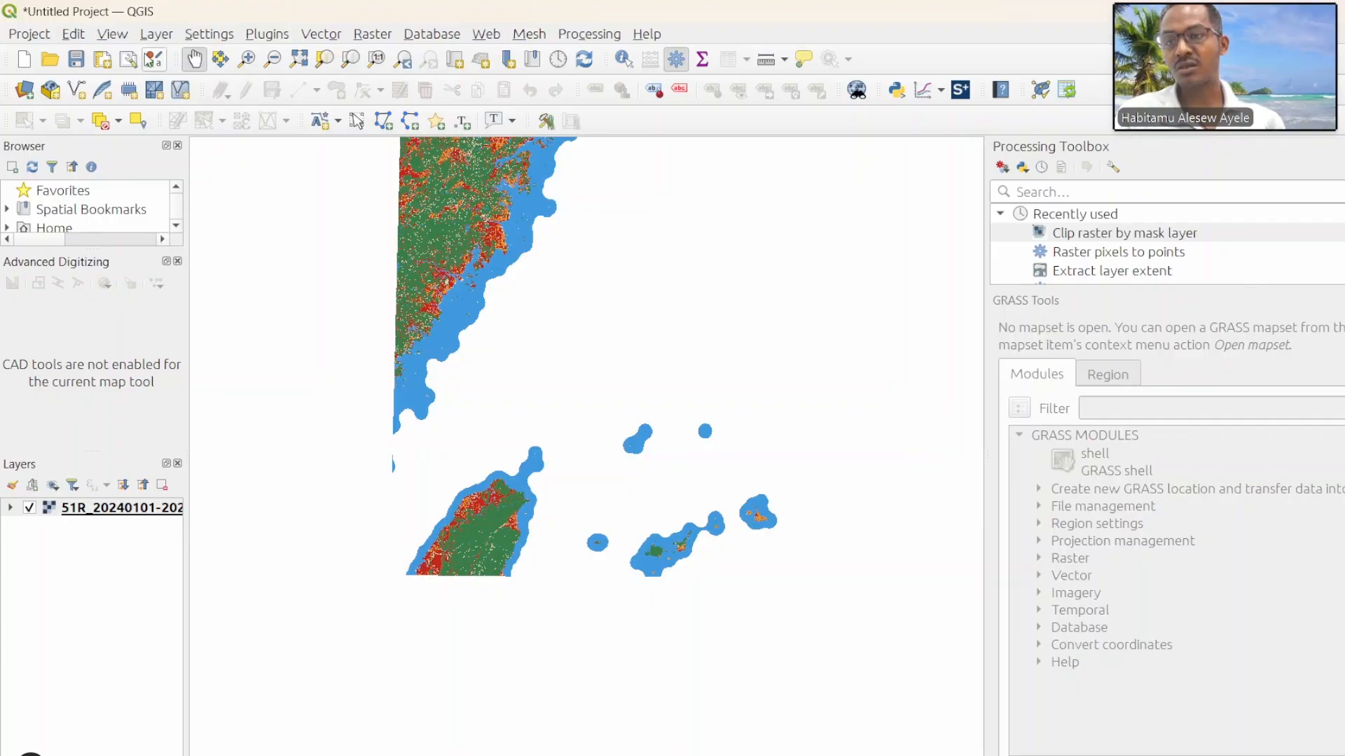
pyautogui.click(156, 35)
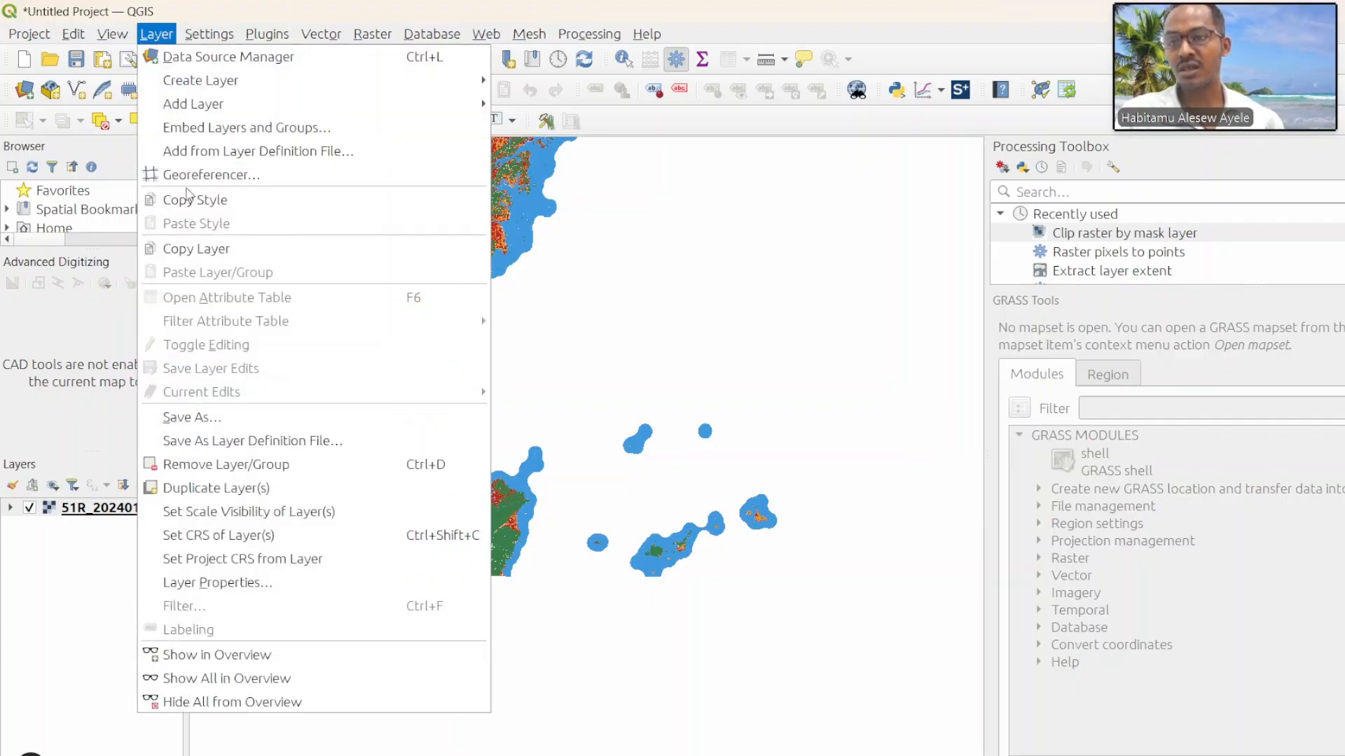
pyautogui.moveTo(226, 106)
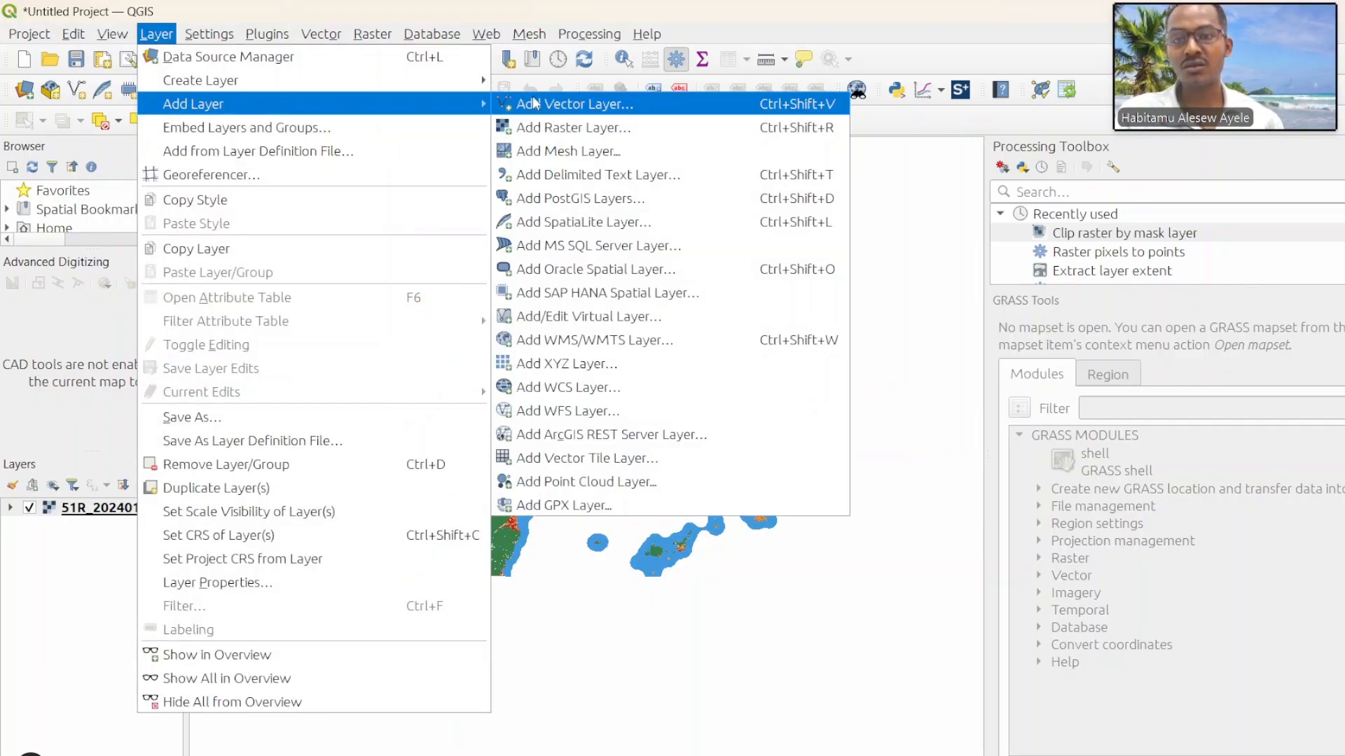
pyautogui.click(575, 104)
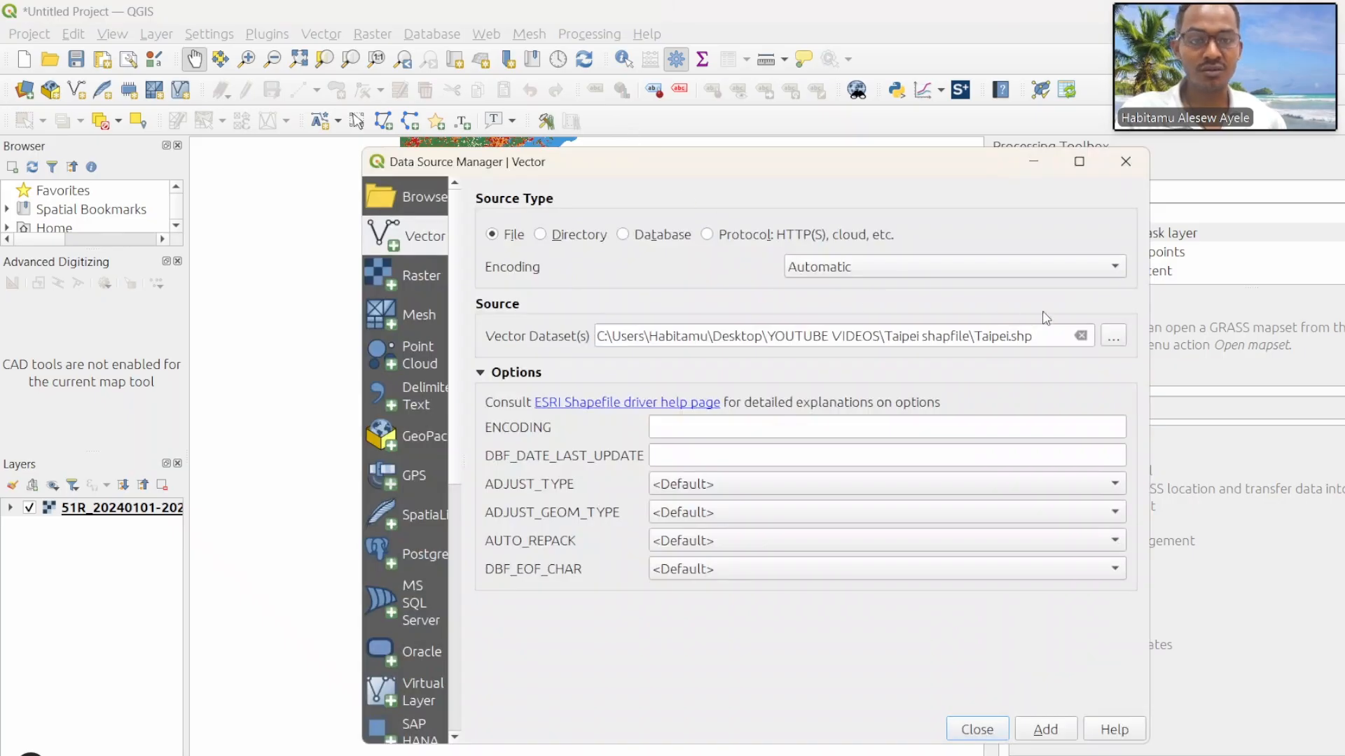
pyautogui.click(1112, 337)
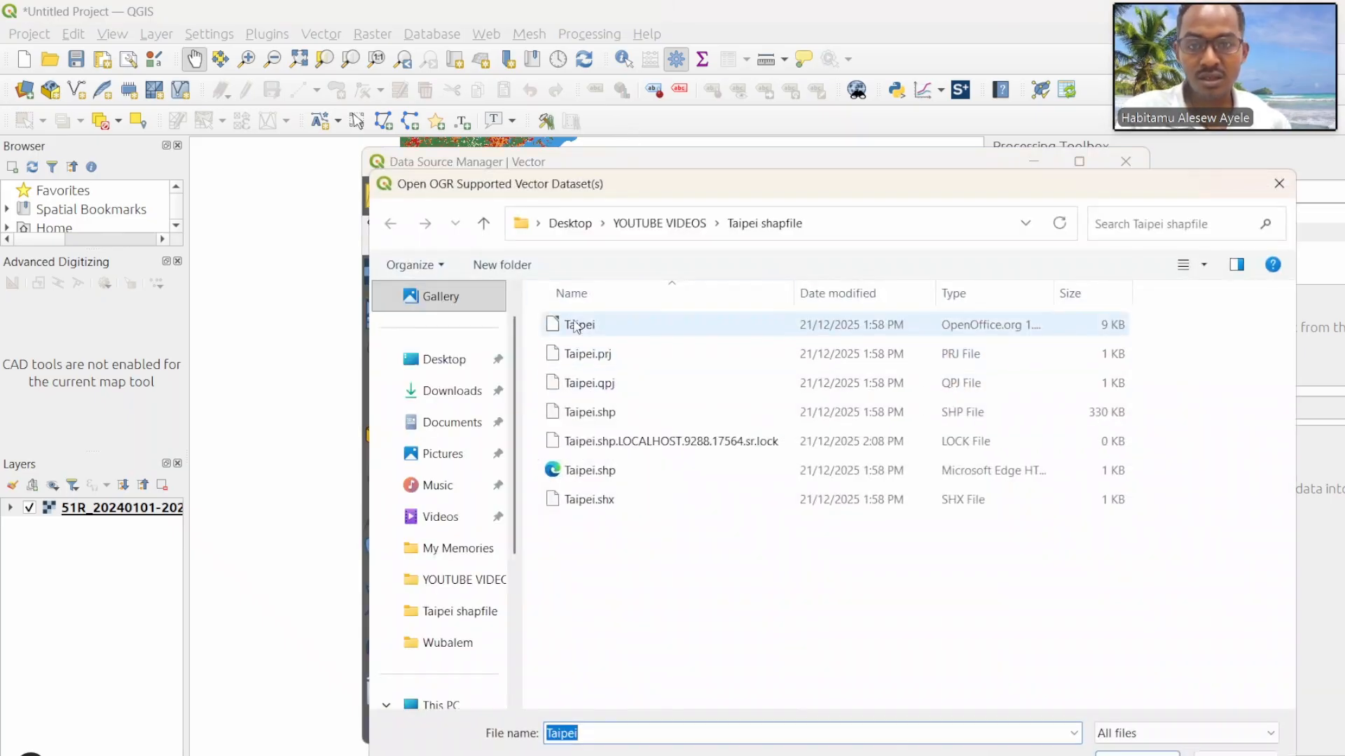
pyautogui.click(627, 420)
pyautogui.click(1135, 753)
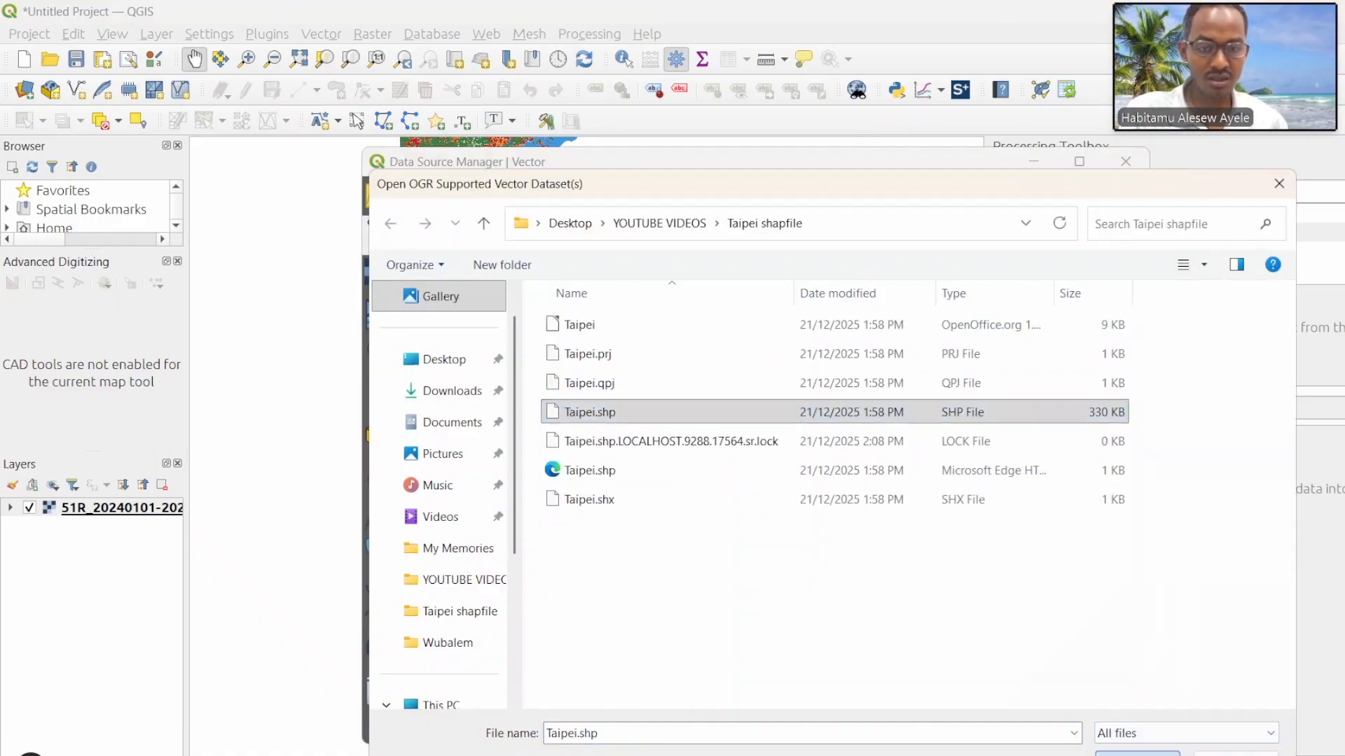
pyautogui.click(1045, 731)
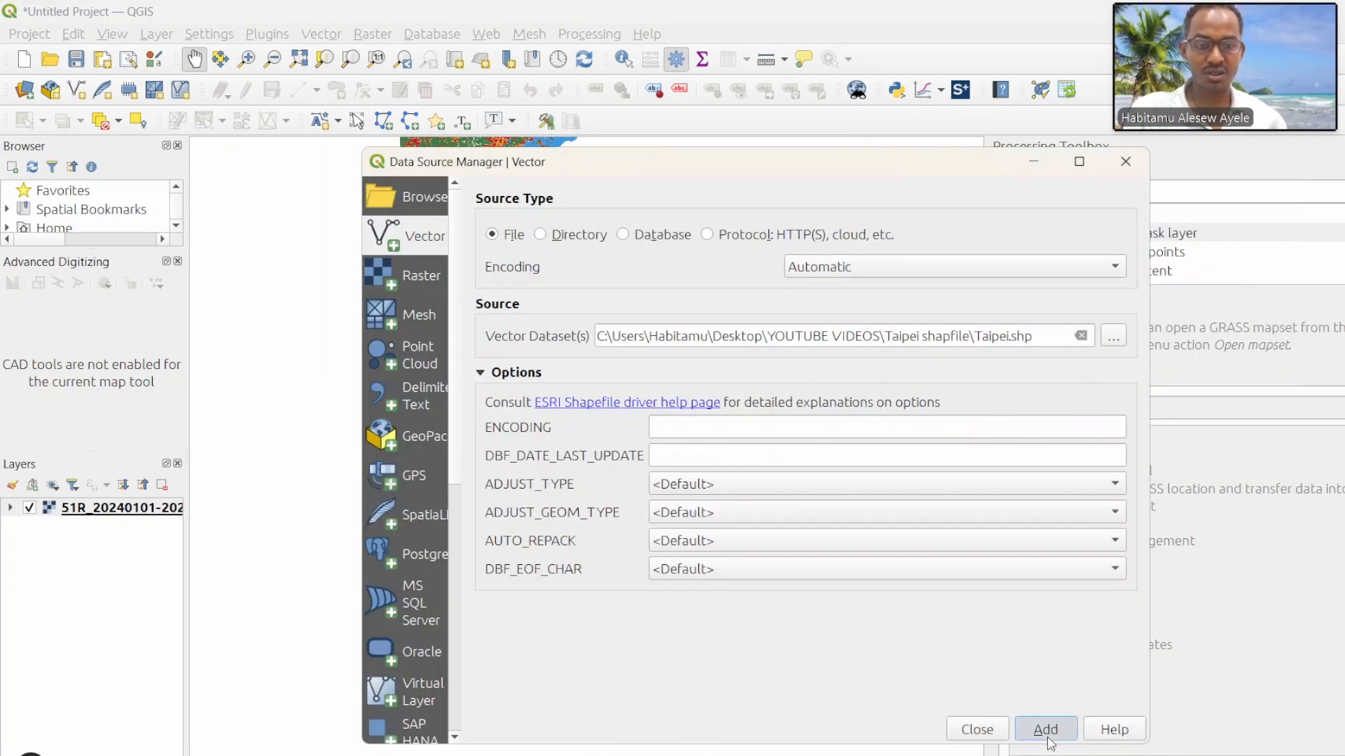
pyautogui.click(977, 729)
# Step: Show the Taipei boundary large in the map and close Advanced Digitizing
pyautogui.scroll(4, 487, 522)
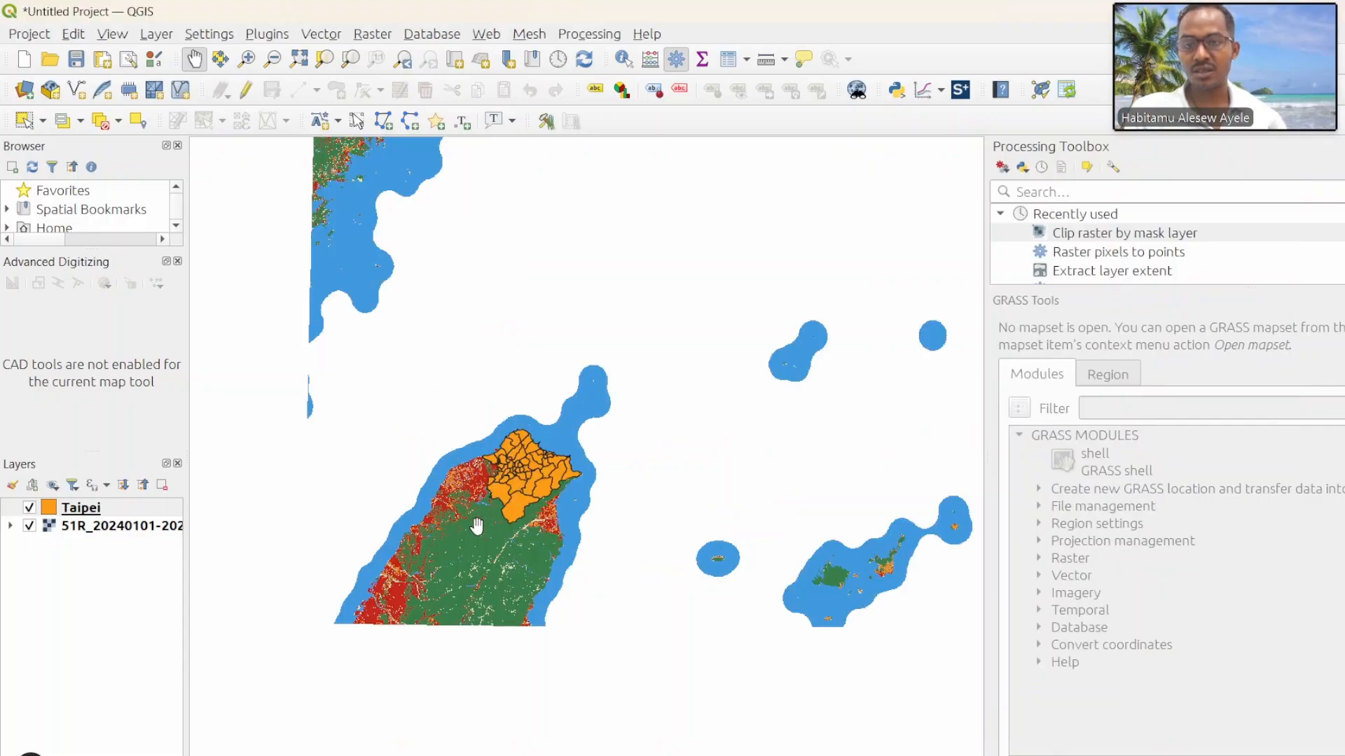
pyautogui.moveTo(579, 349); pyautogui.dragTo(583, 376)
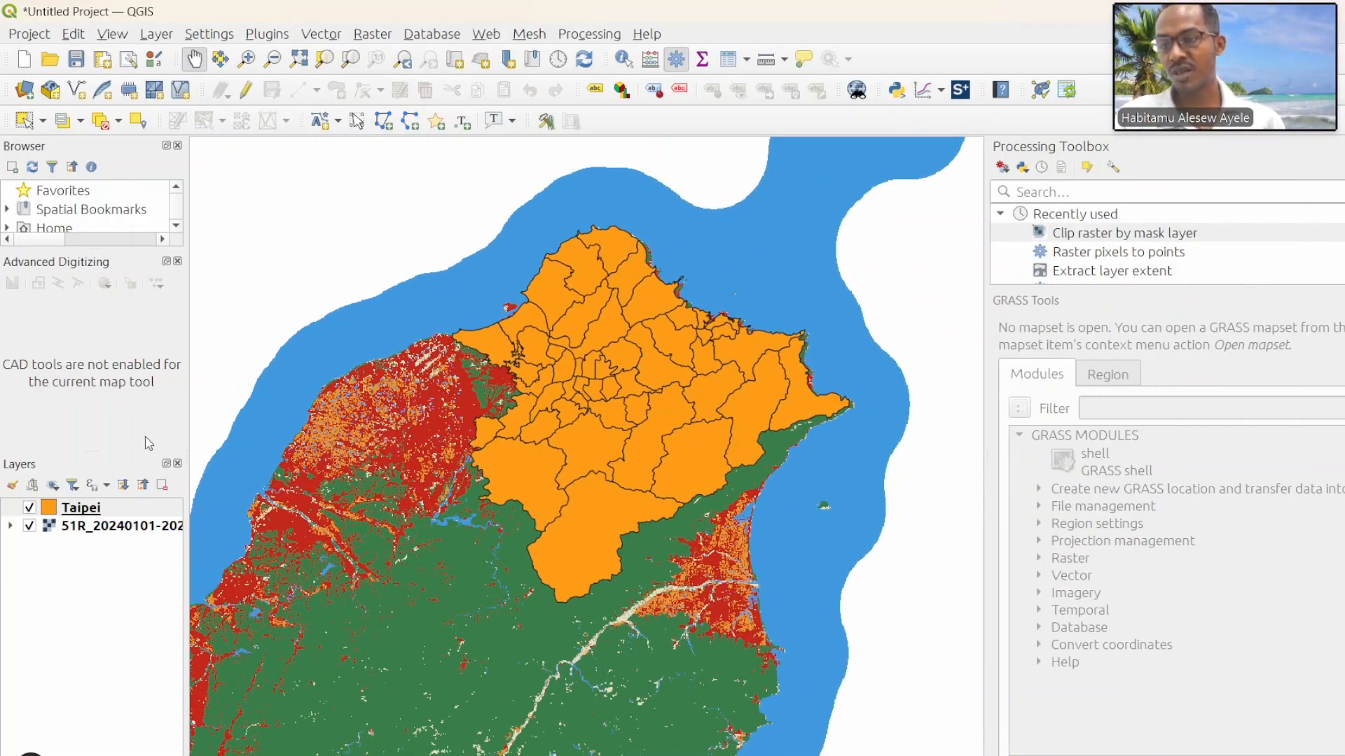
pyautogui.click(178, 261)
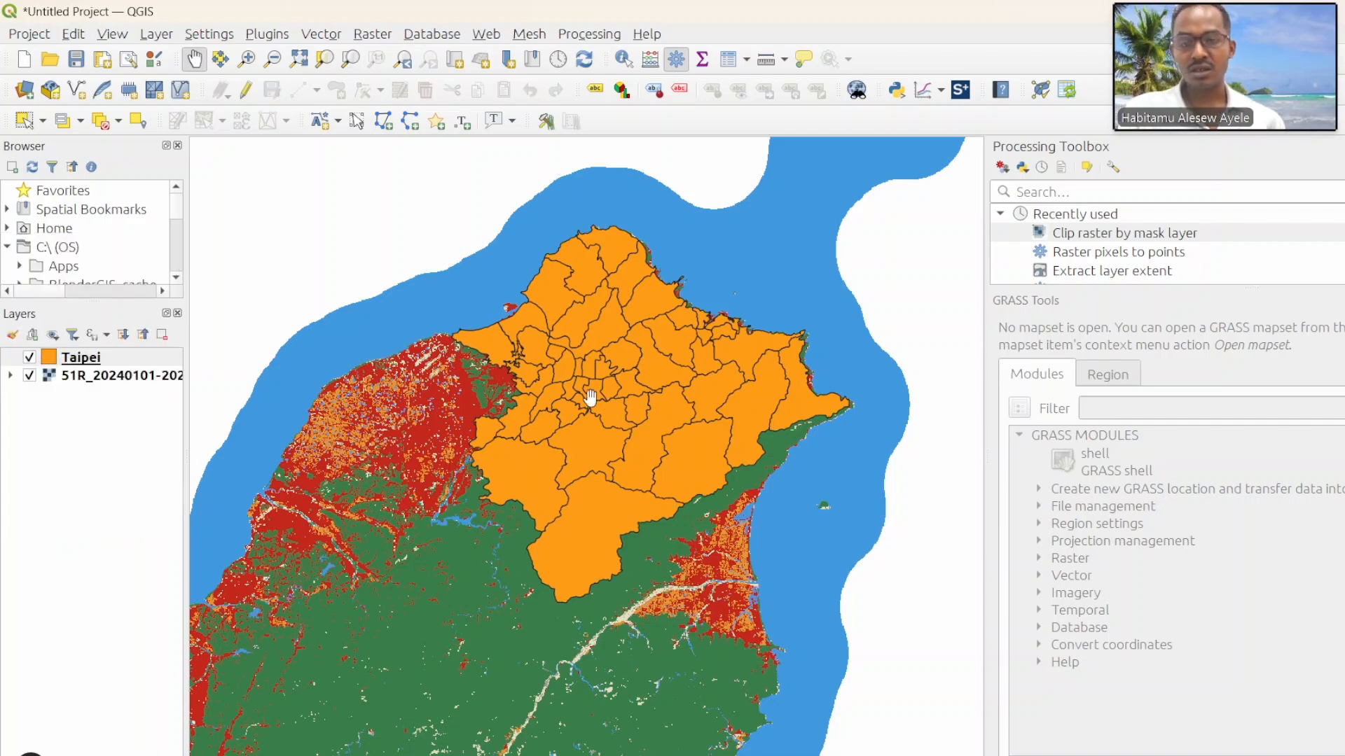
pyautogui.moveTo(592, 393)
pyautogui.mouseDown()
pyautogui.moveTo(592, 351)
pyautogui.moveTo(613, 394)
pyautogui.mouseUp()
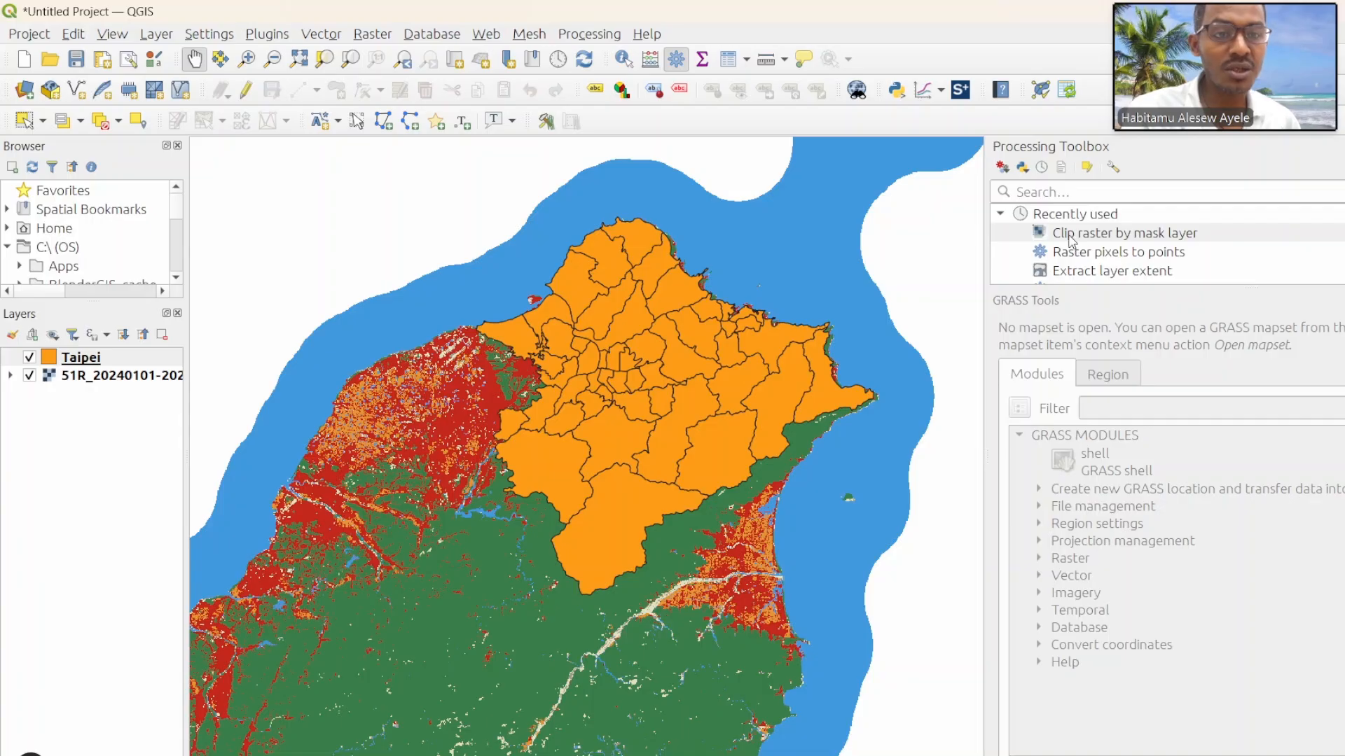
pyautogui.doubleClick(1128, 235)
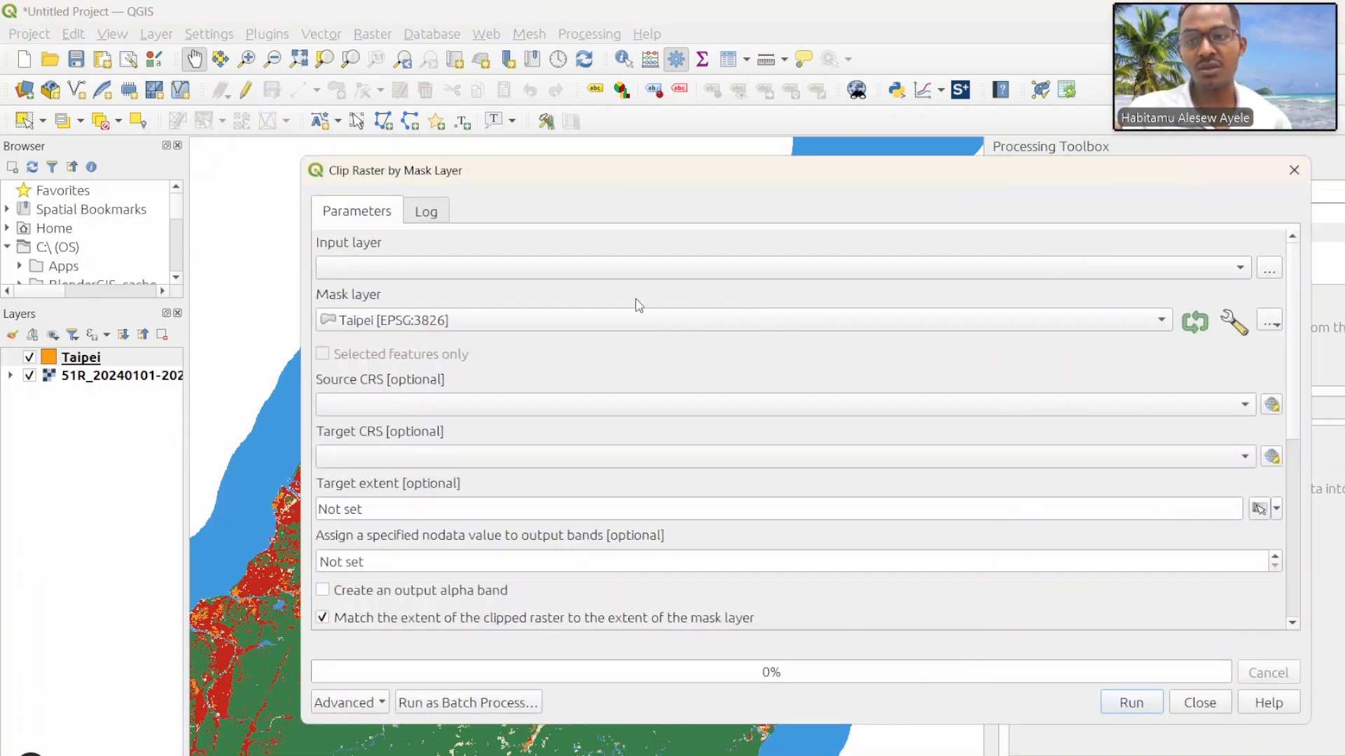
pyautogui.click(561, 286)
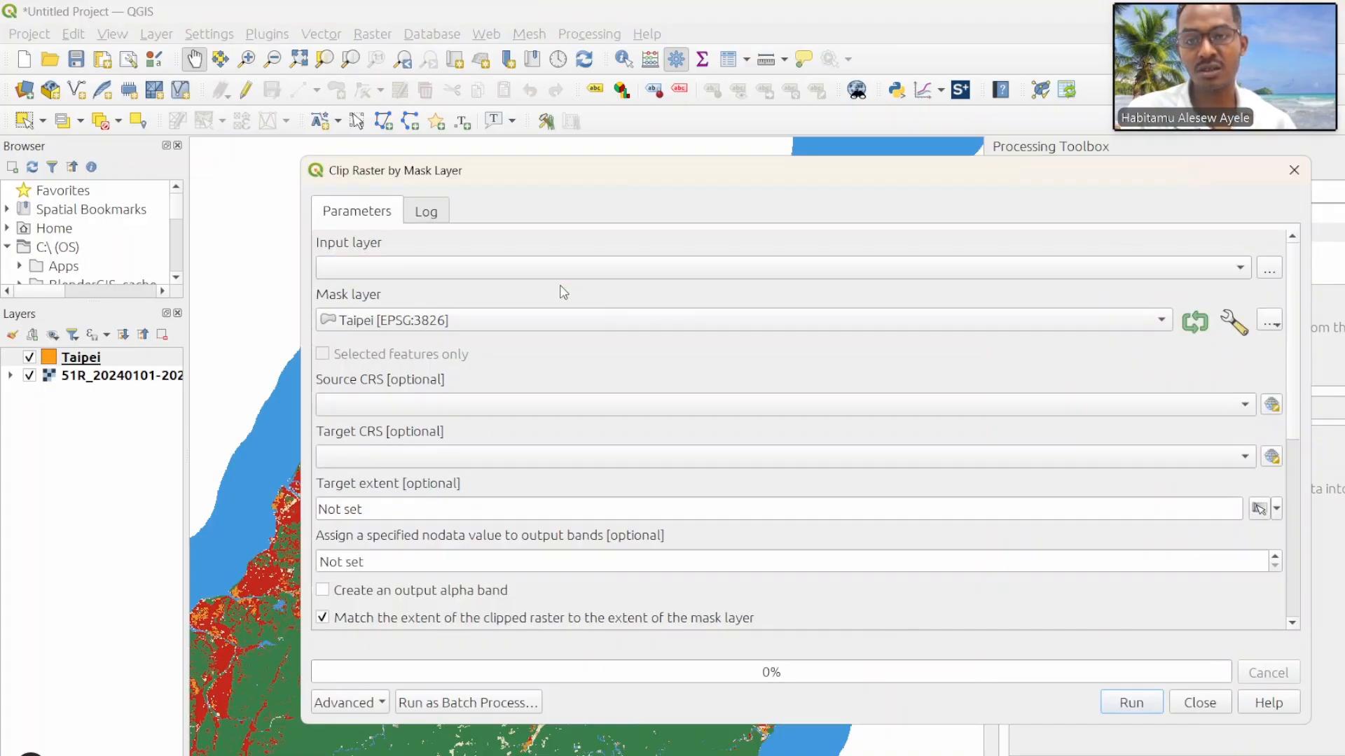
pyautogui.click(494, 272)
pyautogui.click(583, 288)
pyautogui.click(559, 281)
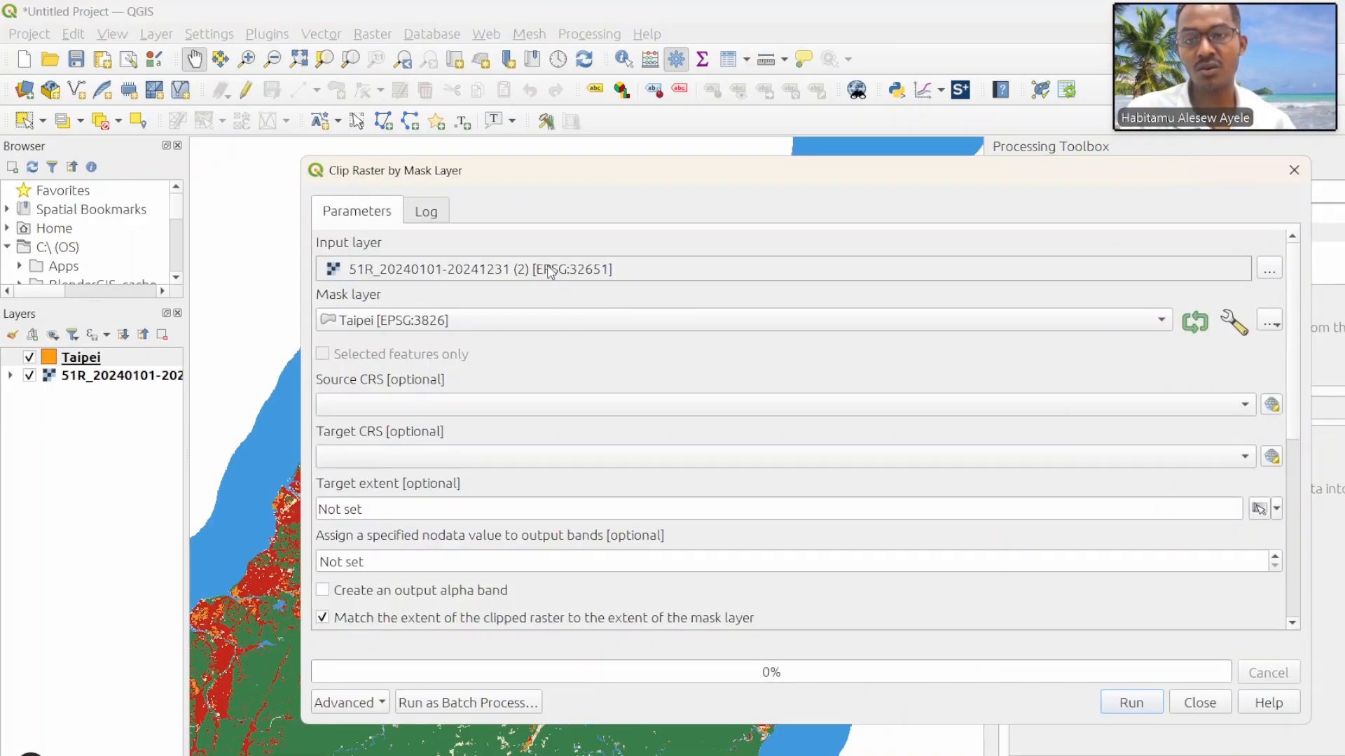
pyautogui.click(545, 291)
pyautogui.click(535, 272)
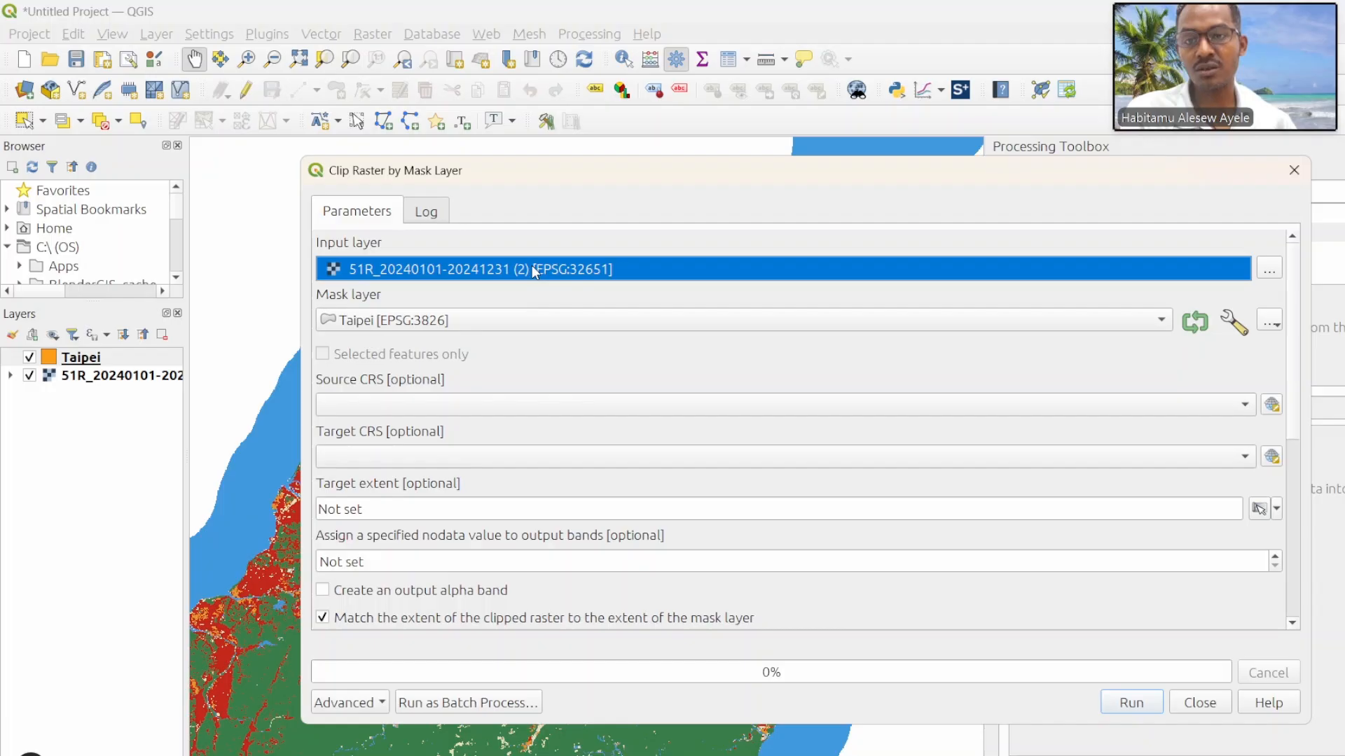
pyautogui.click(568, 279)
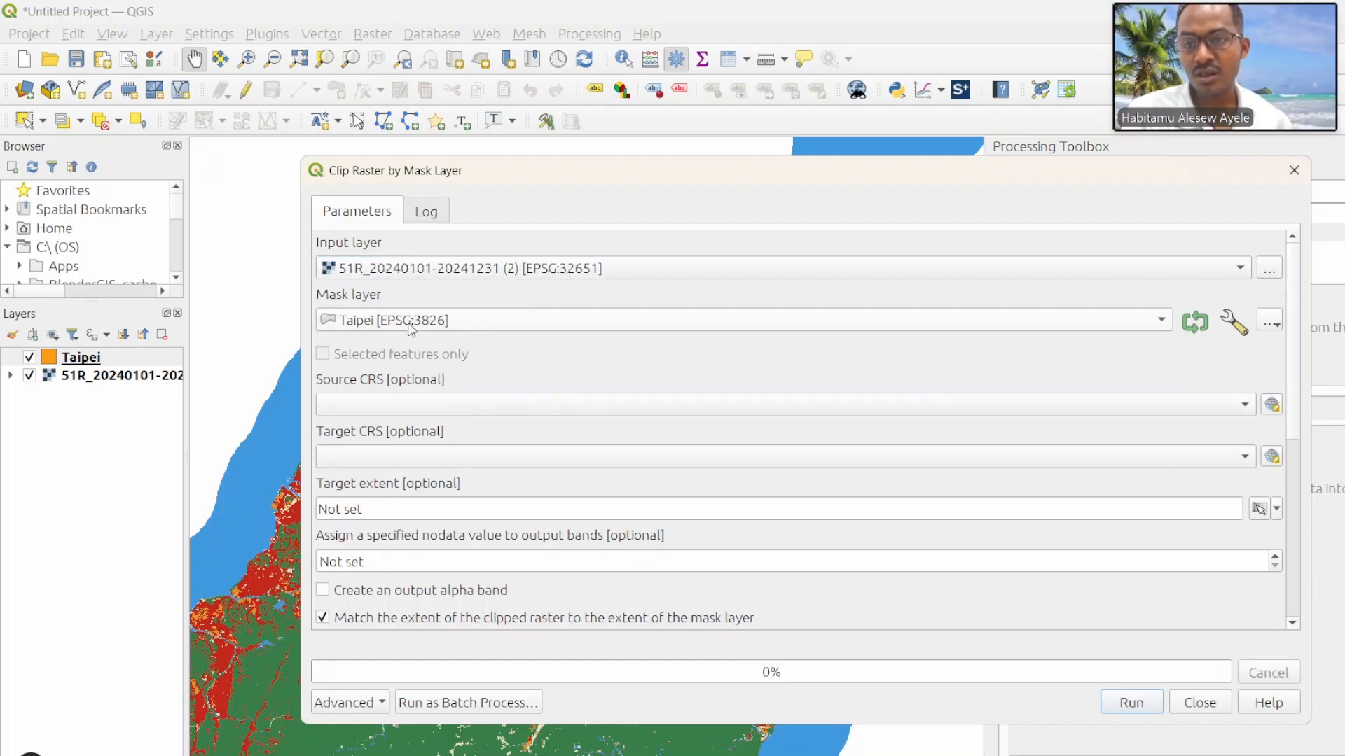
# Step: Review the remaining clip parameters, run the clip to a temporary file with the default options, and close the tool
pyautogui.moveTo(1295, 339); pyautogui.dragTo(1298, 473)
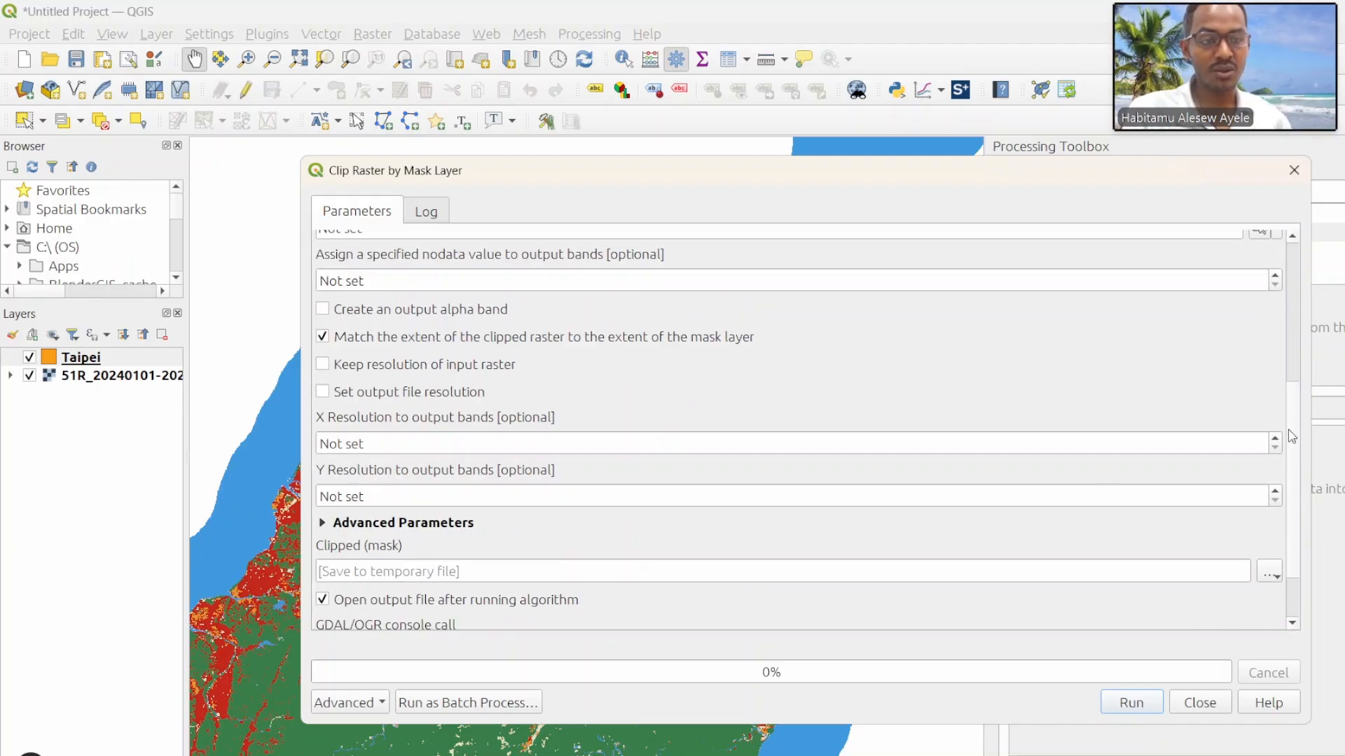
pyautogui.scroll(5, 1292, 435)
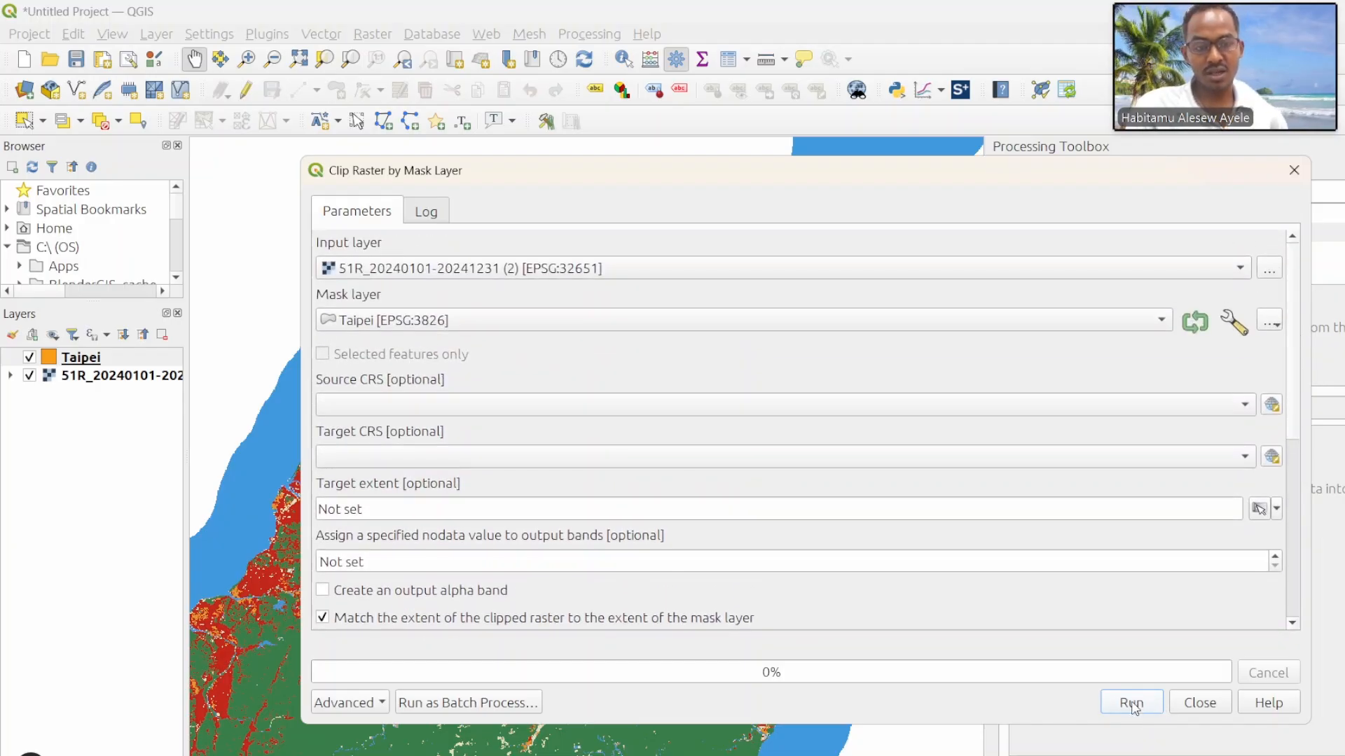
pyautogui.click(1131, 704)
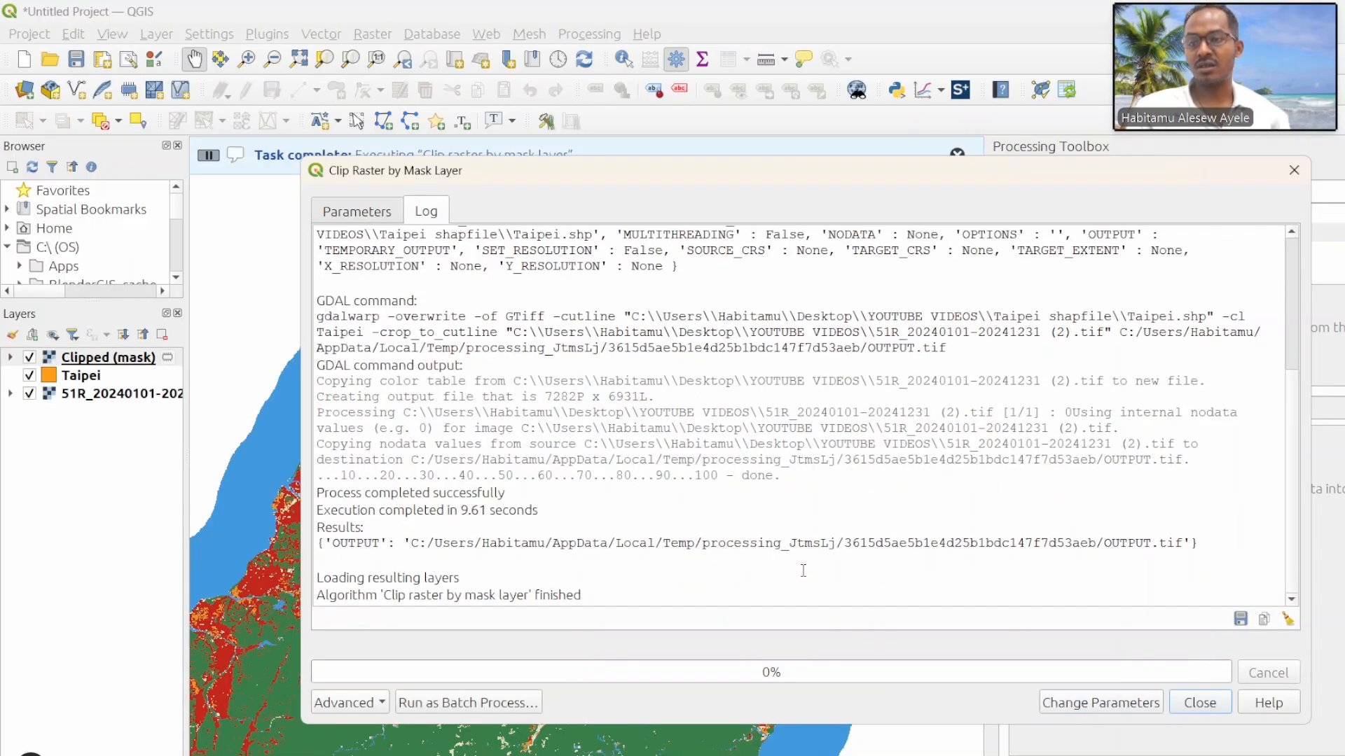
pyautogui.click(1293, 170)
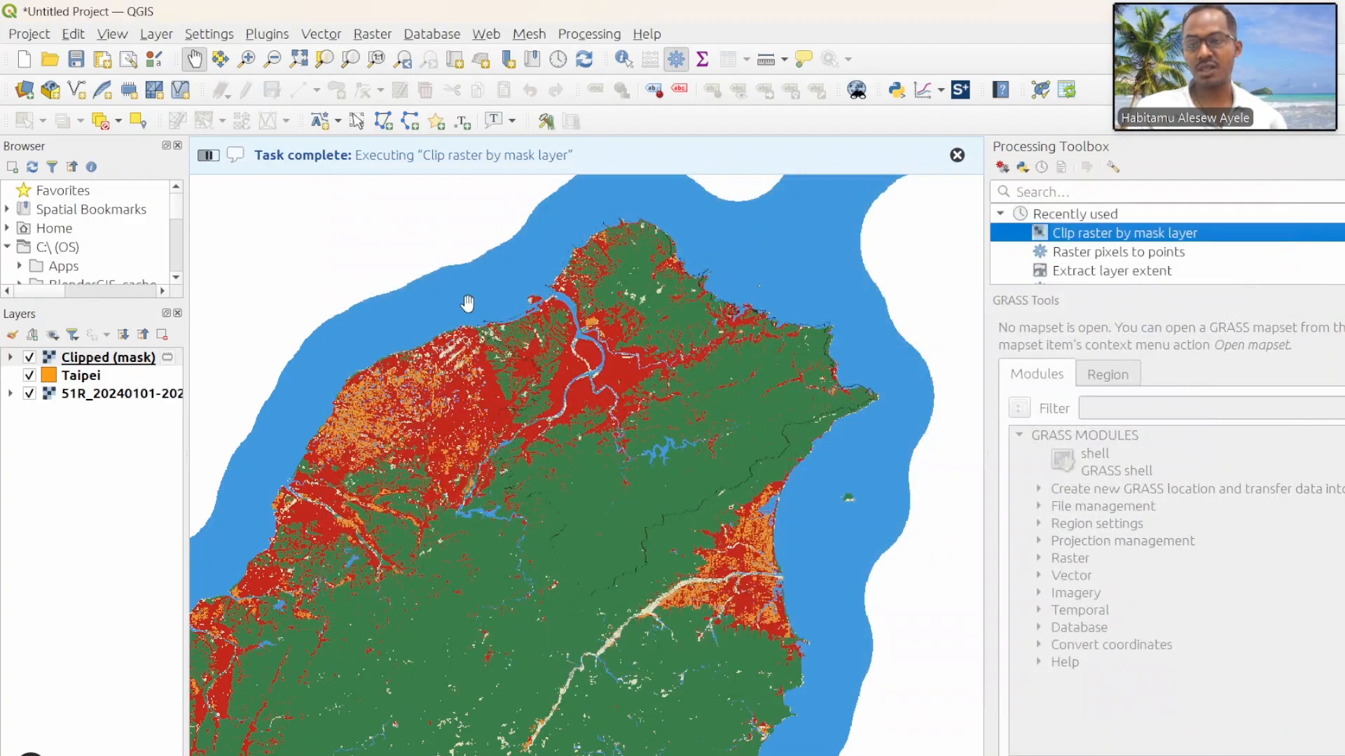
# Step: Hide the original 51R land cover raster to view the clipped result, and hide the Clipped (mask) layer to show the Taipei boundary
pyautogui.click(29, 394)
pyautogui.moveTo(596, 371); pyautogui.dragTo(519, 370)
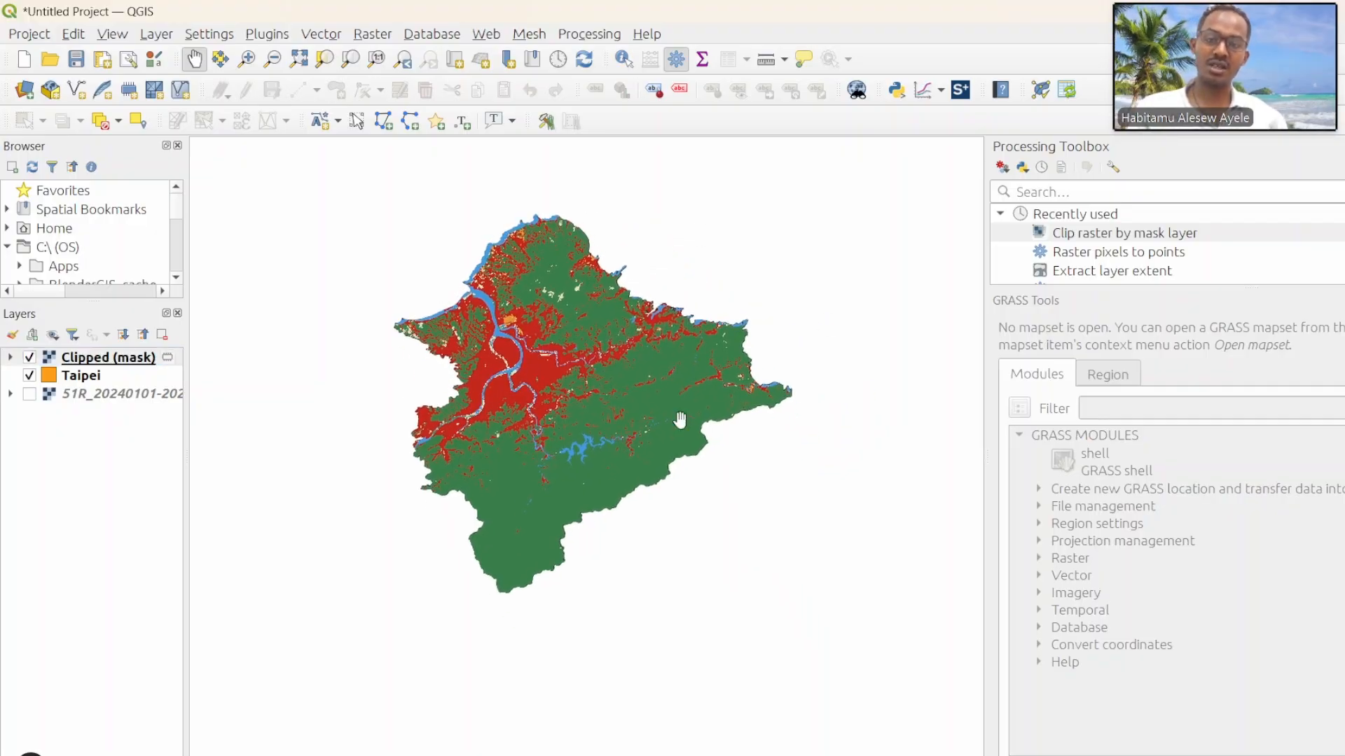
pyautogui.click(29, 357)
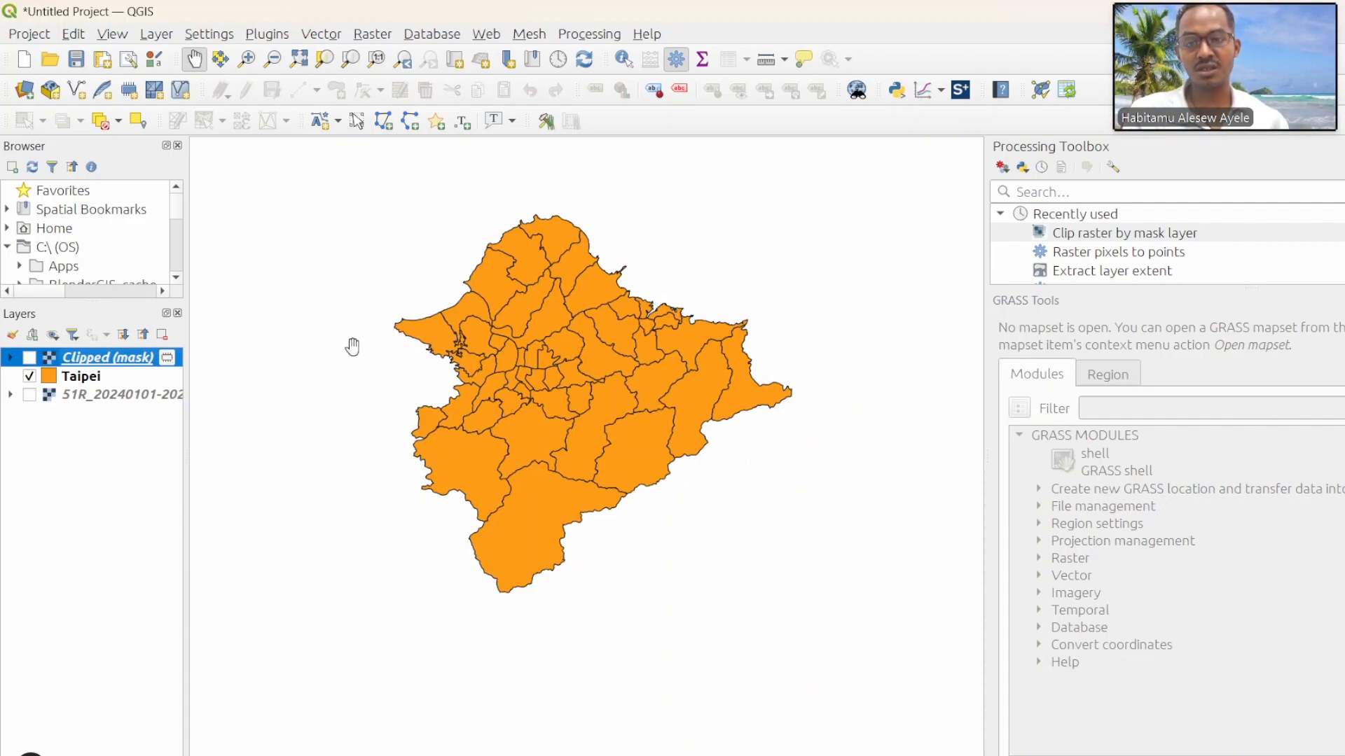
# Step: Show the Clipped (mask) layer and hide the Taipei boundary layer so only the clipped raster is displayed
pyautogui.click(29, 358)
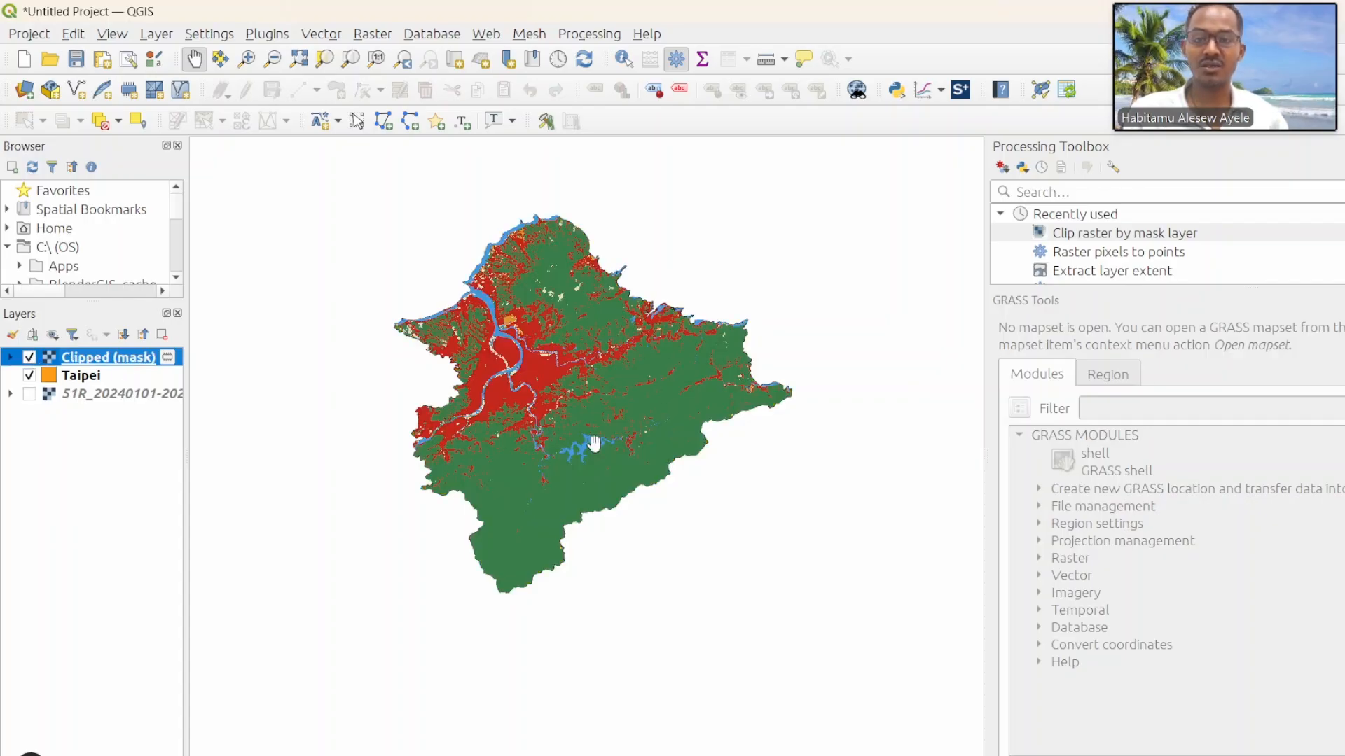
pyautogui.click(30, 376)
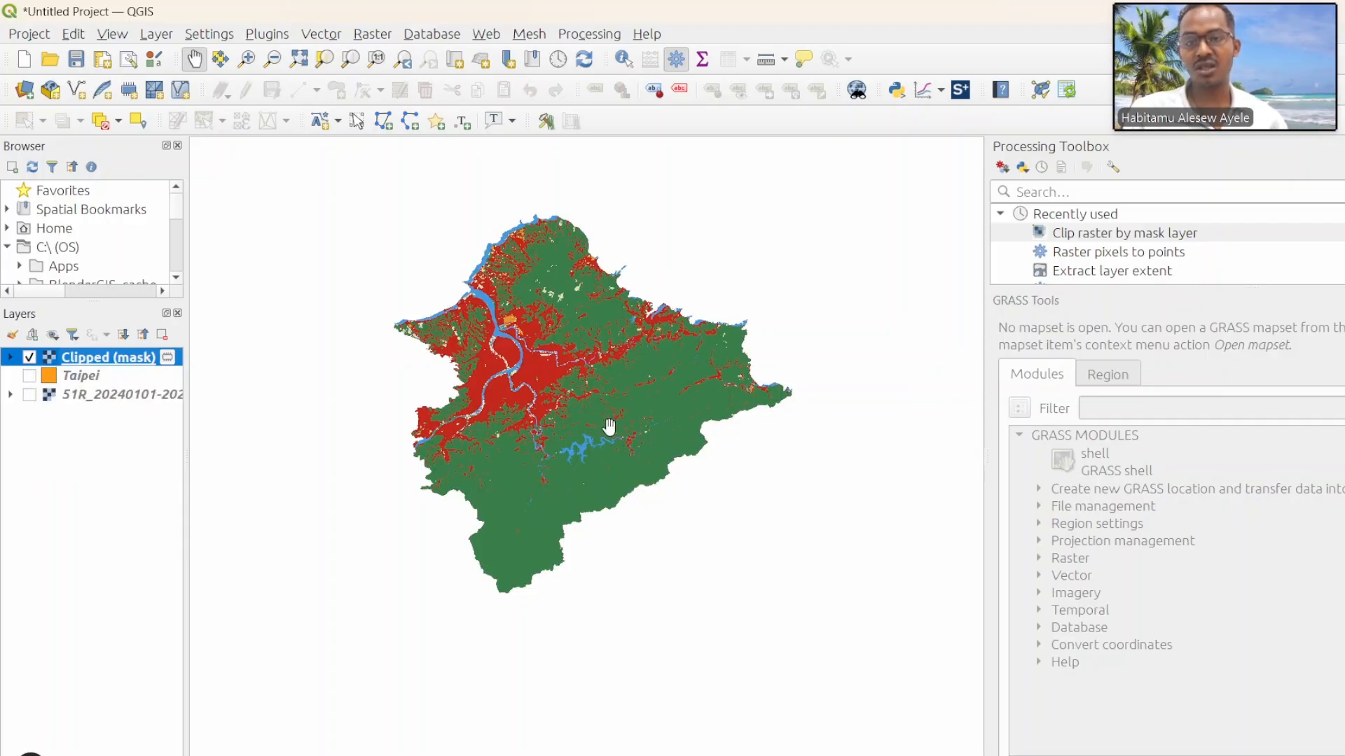
pyautogui.moveTo(552, 396); pyautogui.dragTo(524, 385)
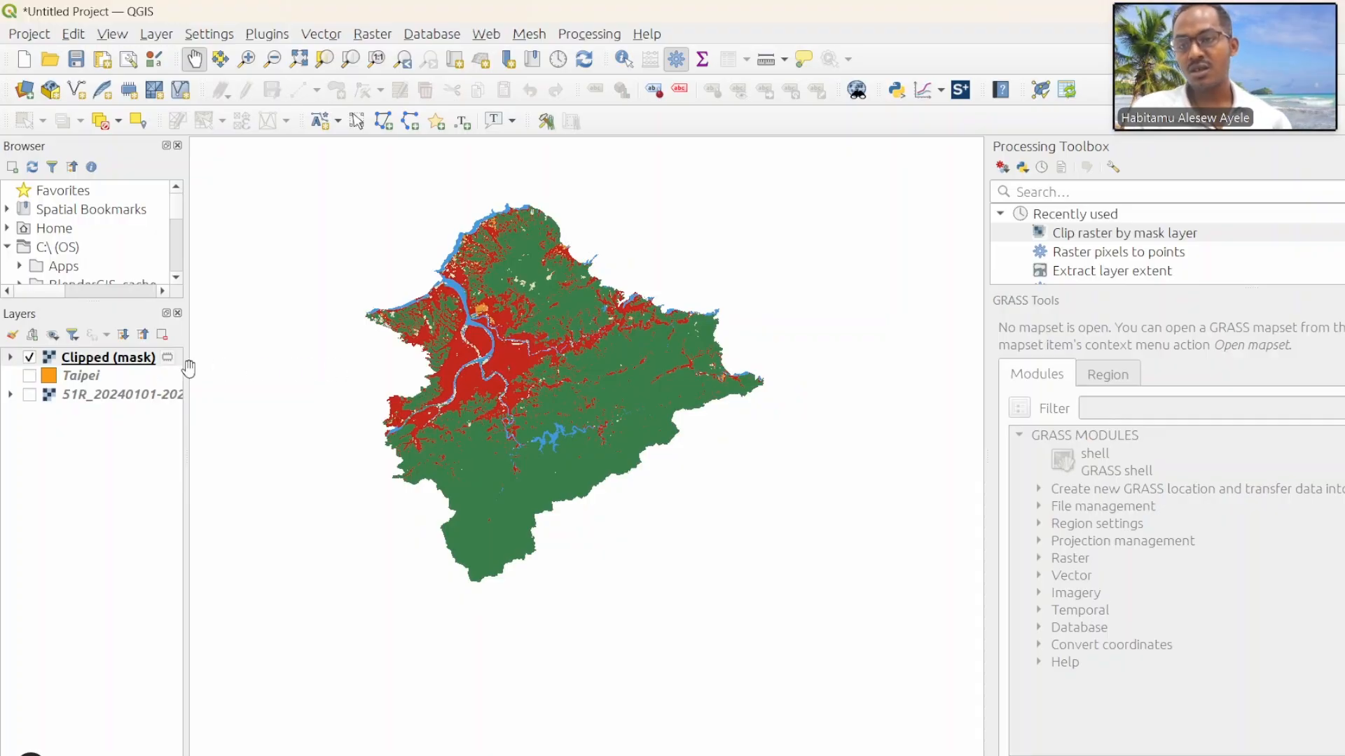
# Step: Reclassify the Clipped (mask) layer's Paletted/Unique values symbology, apply it, and expand the layer's class legend
pyautogui.rightClick(112, 358)
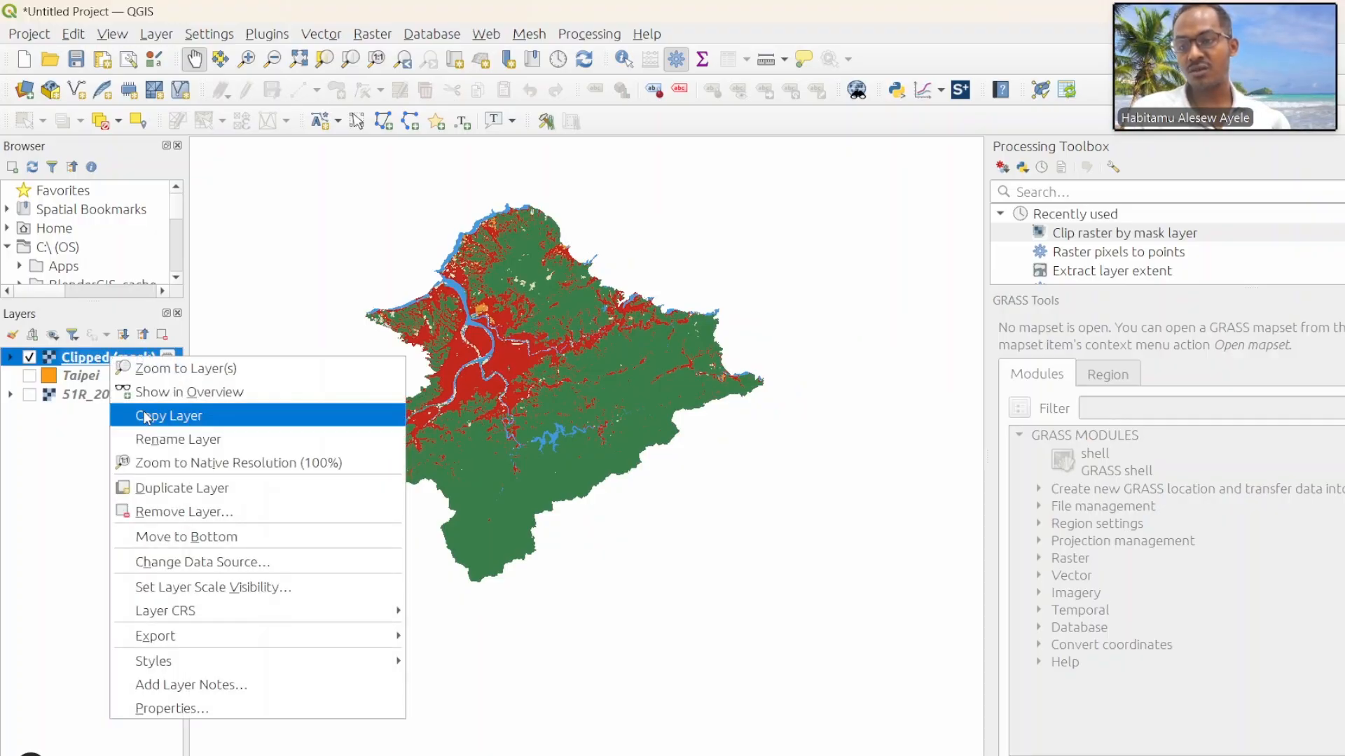
pyautogui.click(192, 709)
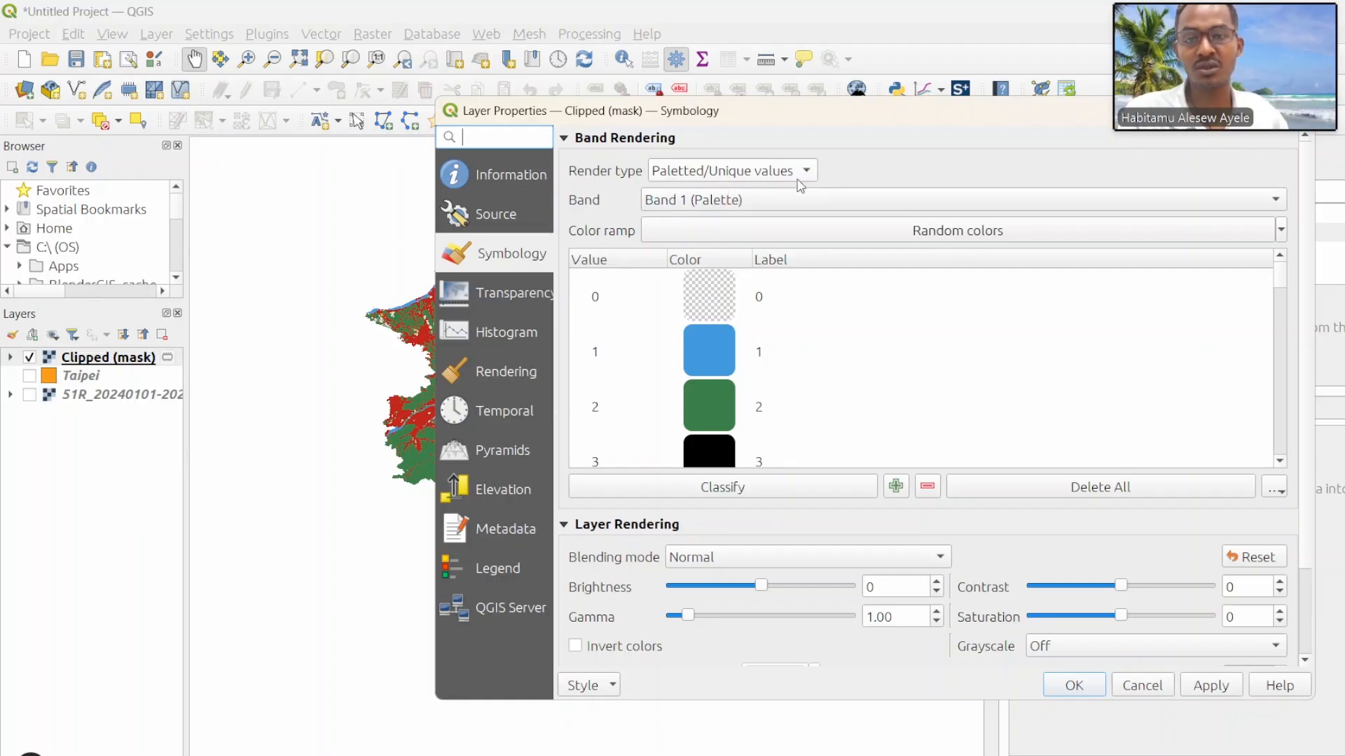
pyautogui.click(719, 489)
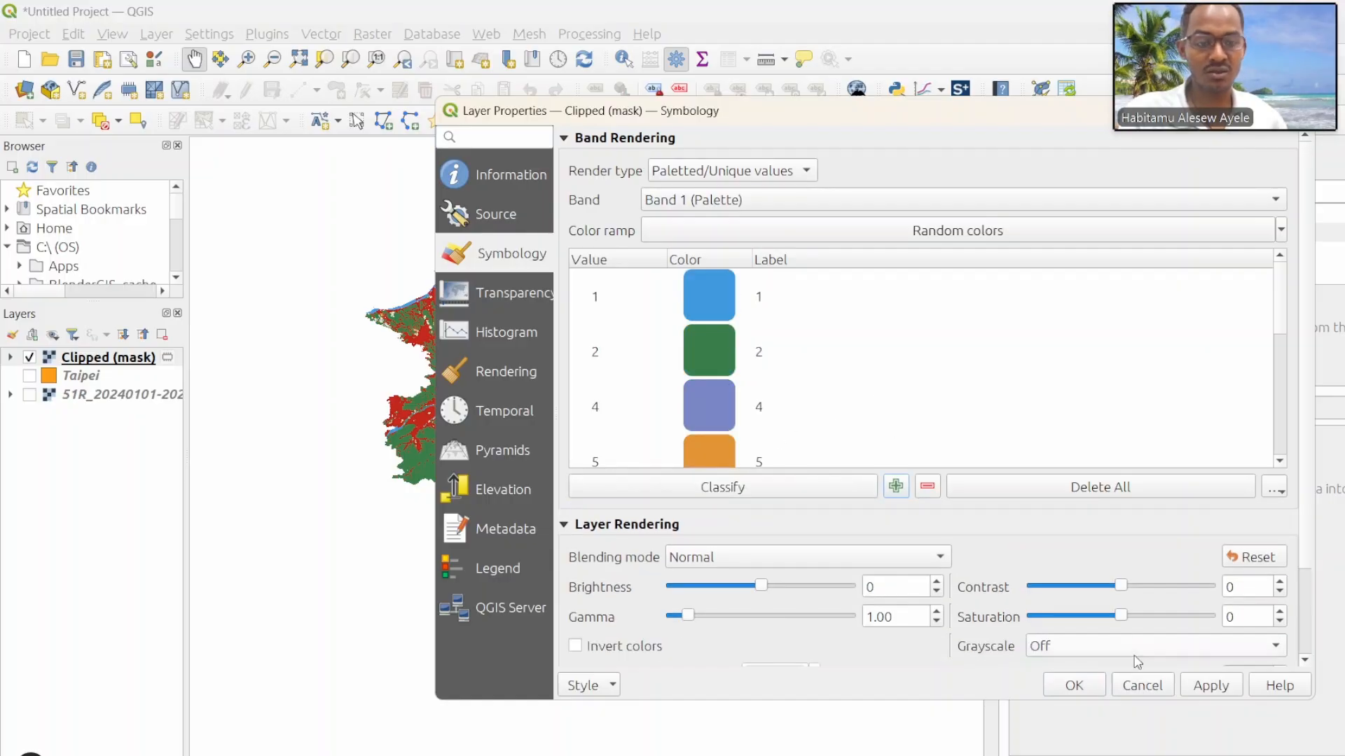
pyautogui.click(1073, 685)
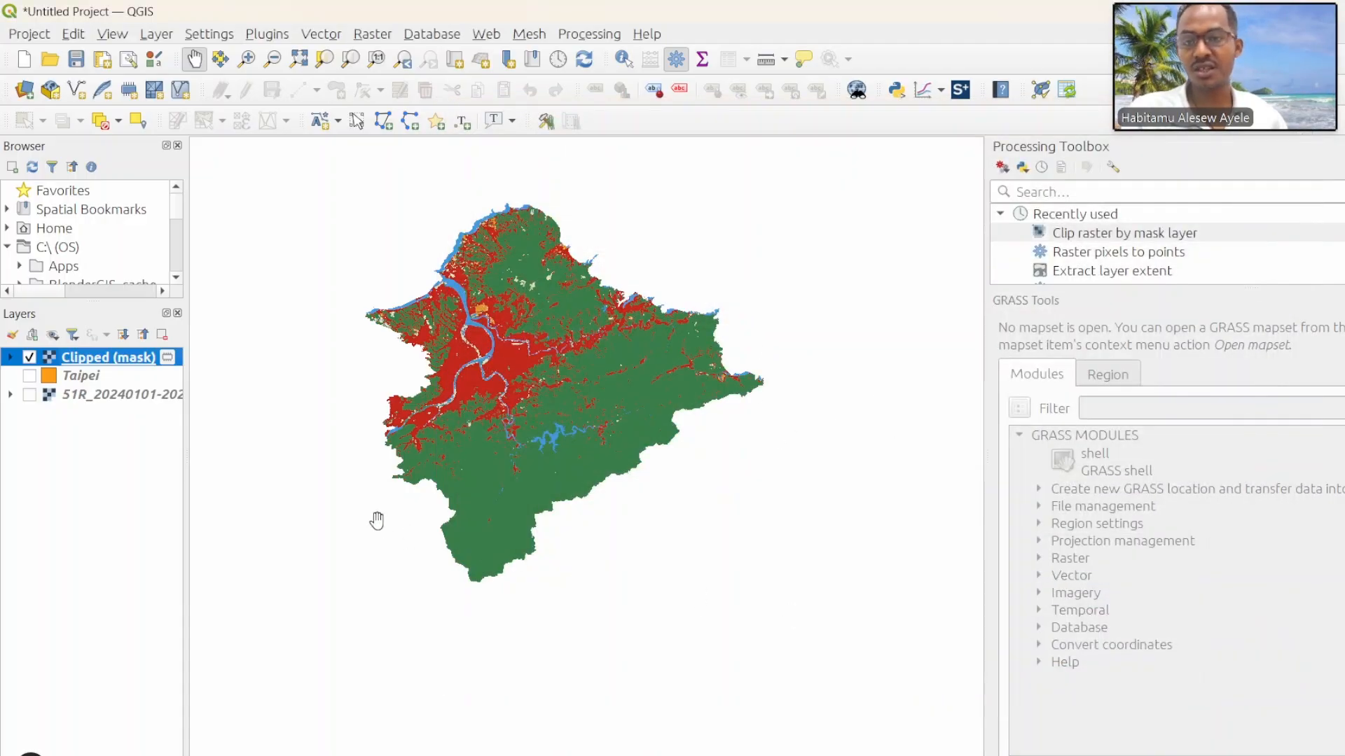
pyautogui.click(13, 357)
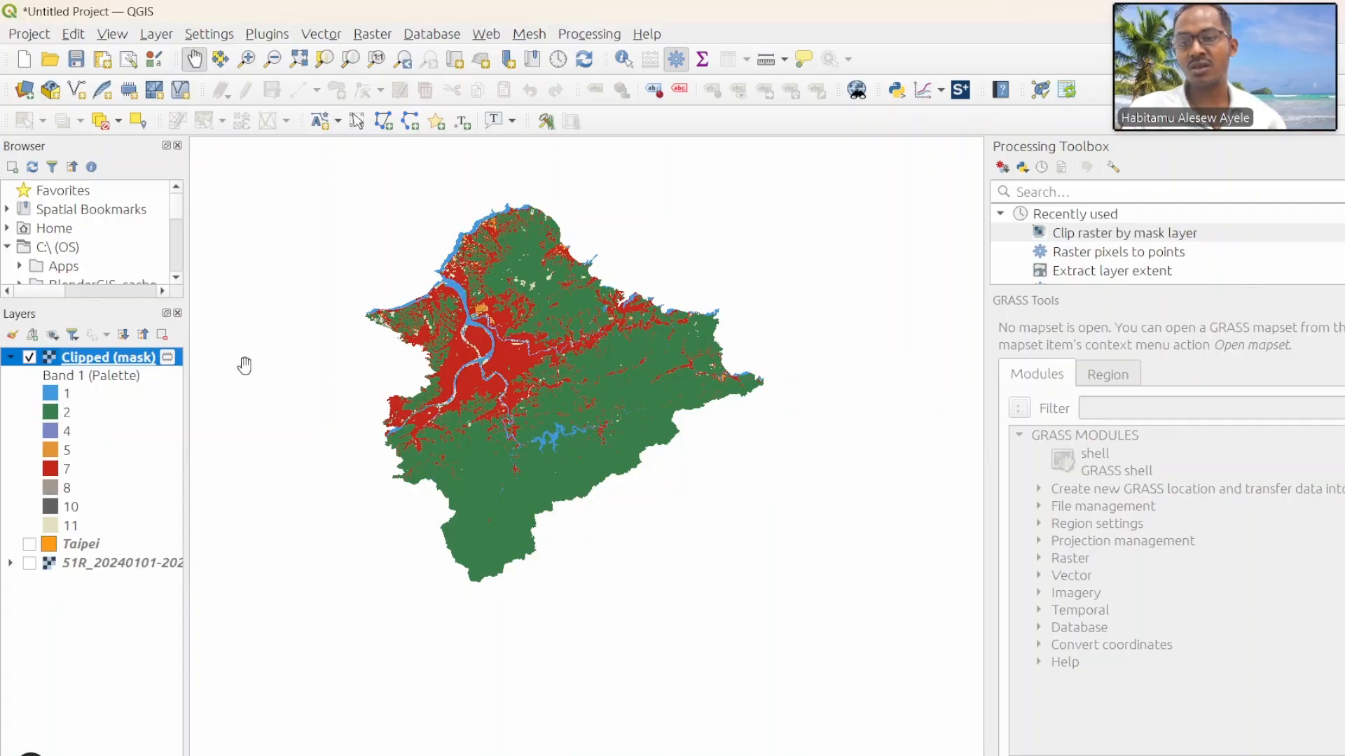
# Step: Compare the clipped raster with Taipei's land cover classes in the browser's Sentinel-2 Land Cover Explorer, closing its download page, and return to QGIS
pyautogui.scroll(1, 456, 306)
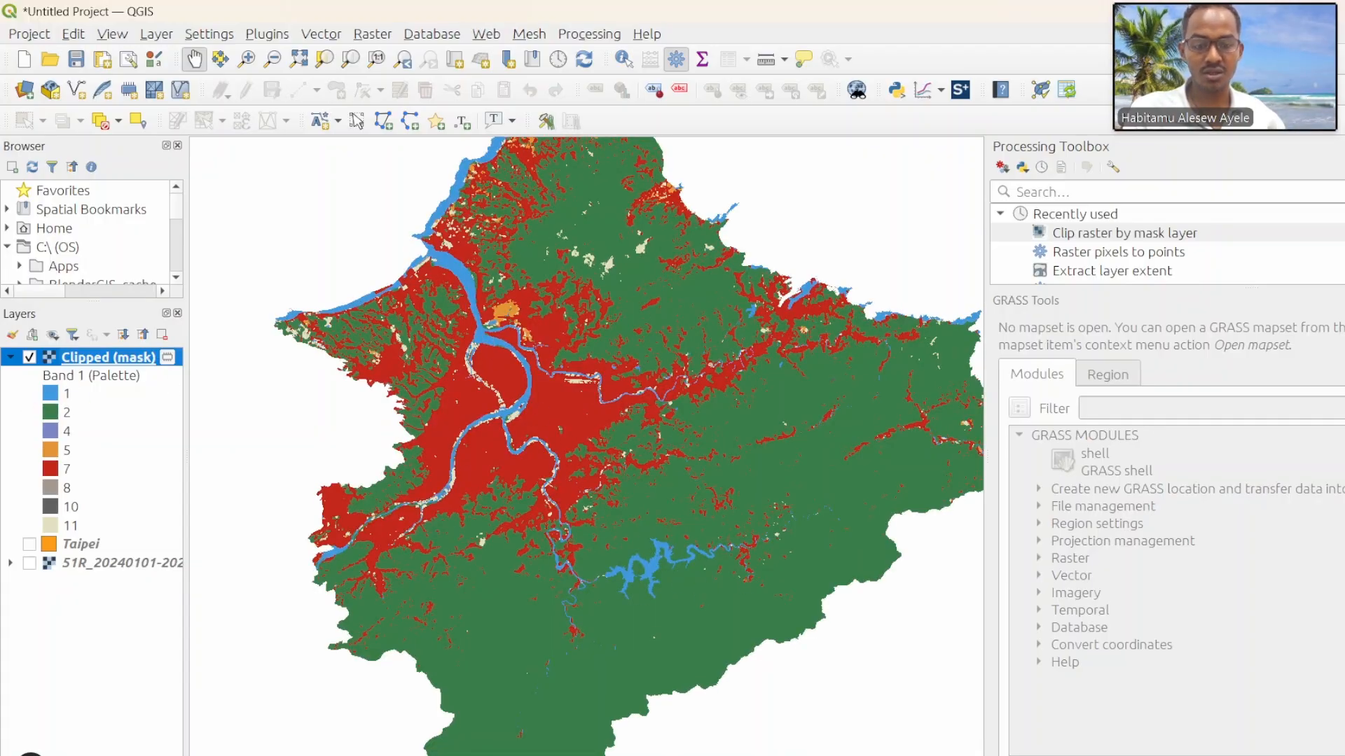
pyautogui.hotkey('alt', 'Tab')
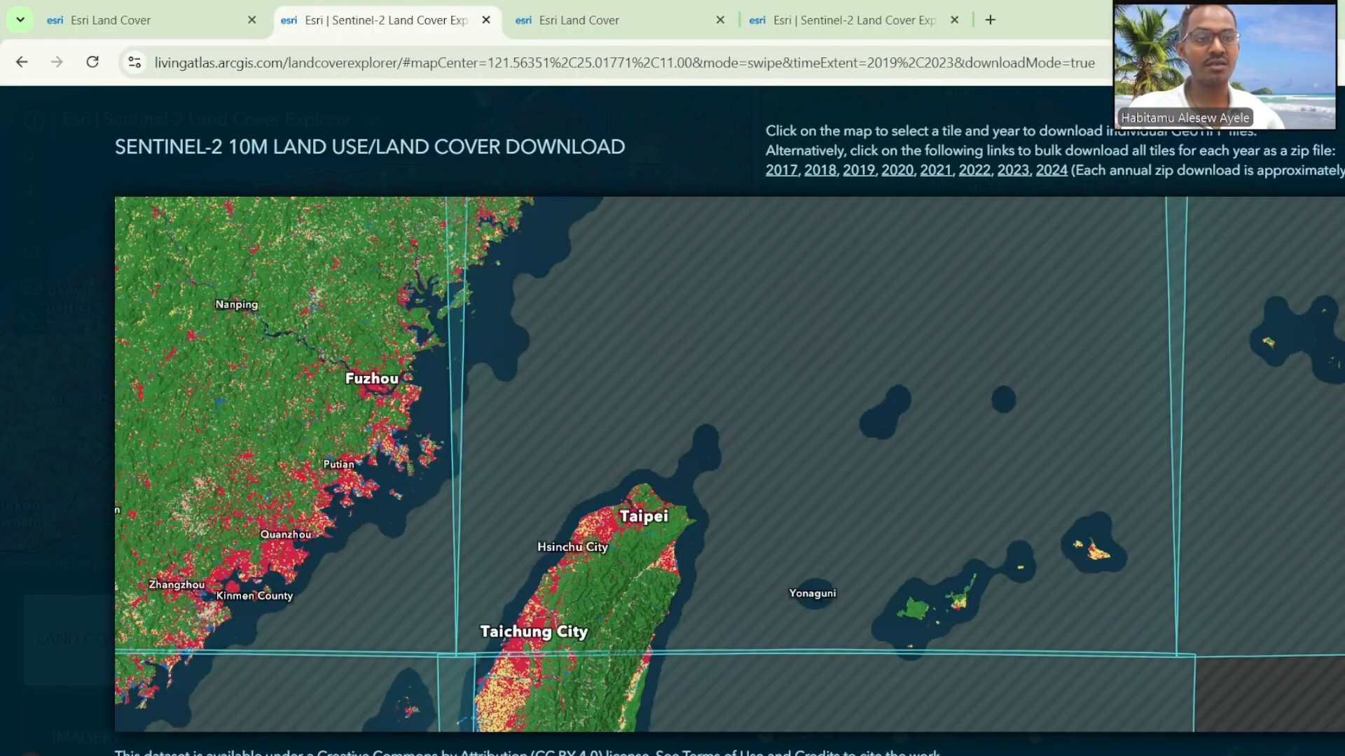
pyautogui.click(1337, 112)
pyautogui.scroll(3, 595, 202)
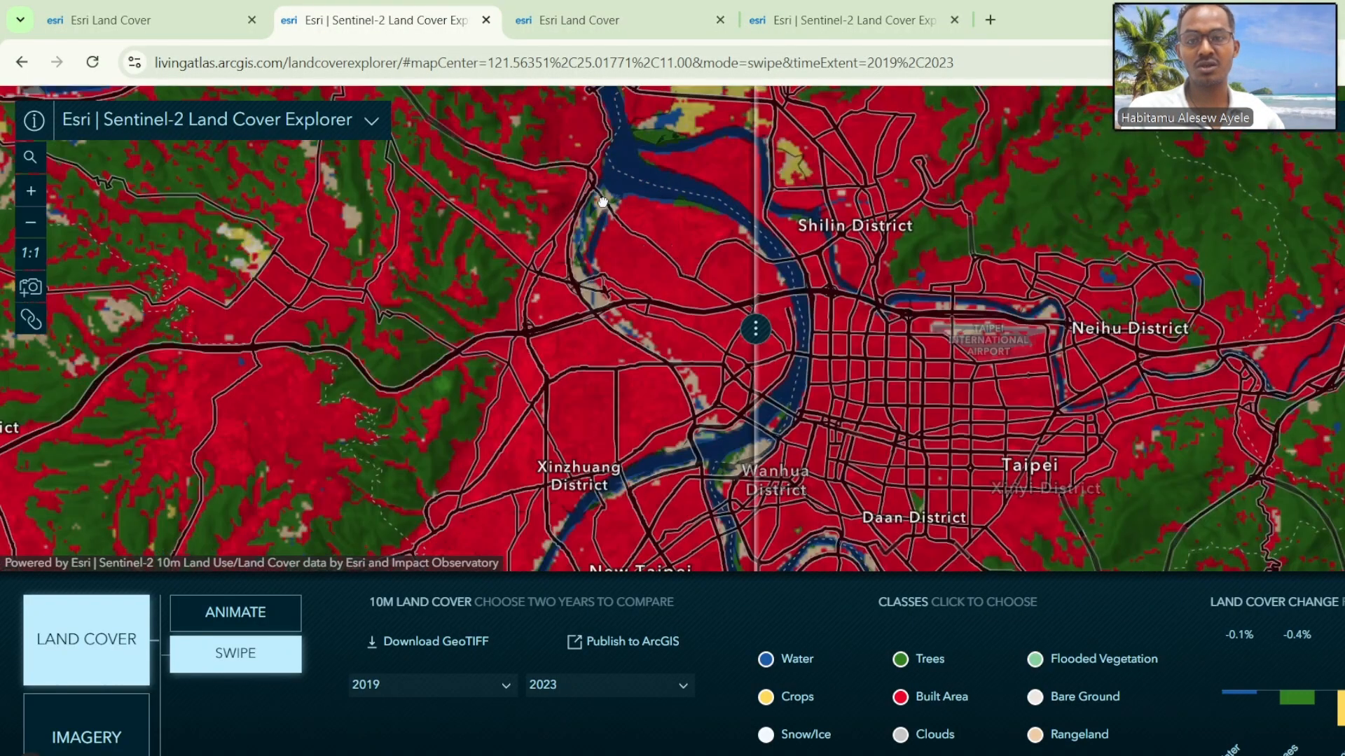
pyautogui.moveTo(662, 281); pyautogui.dragTo(701, 469)
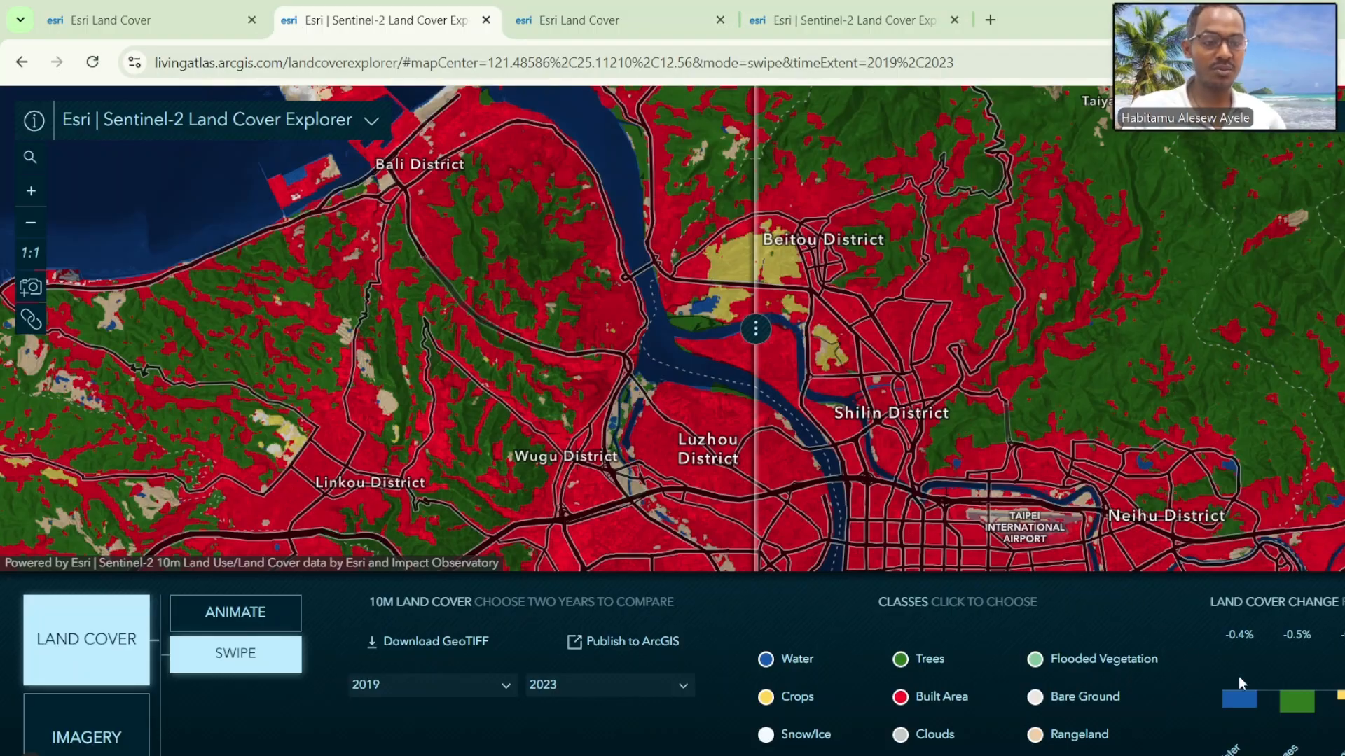
pyautogui.moveTo(1342, 696)
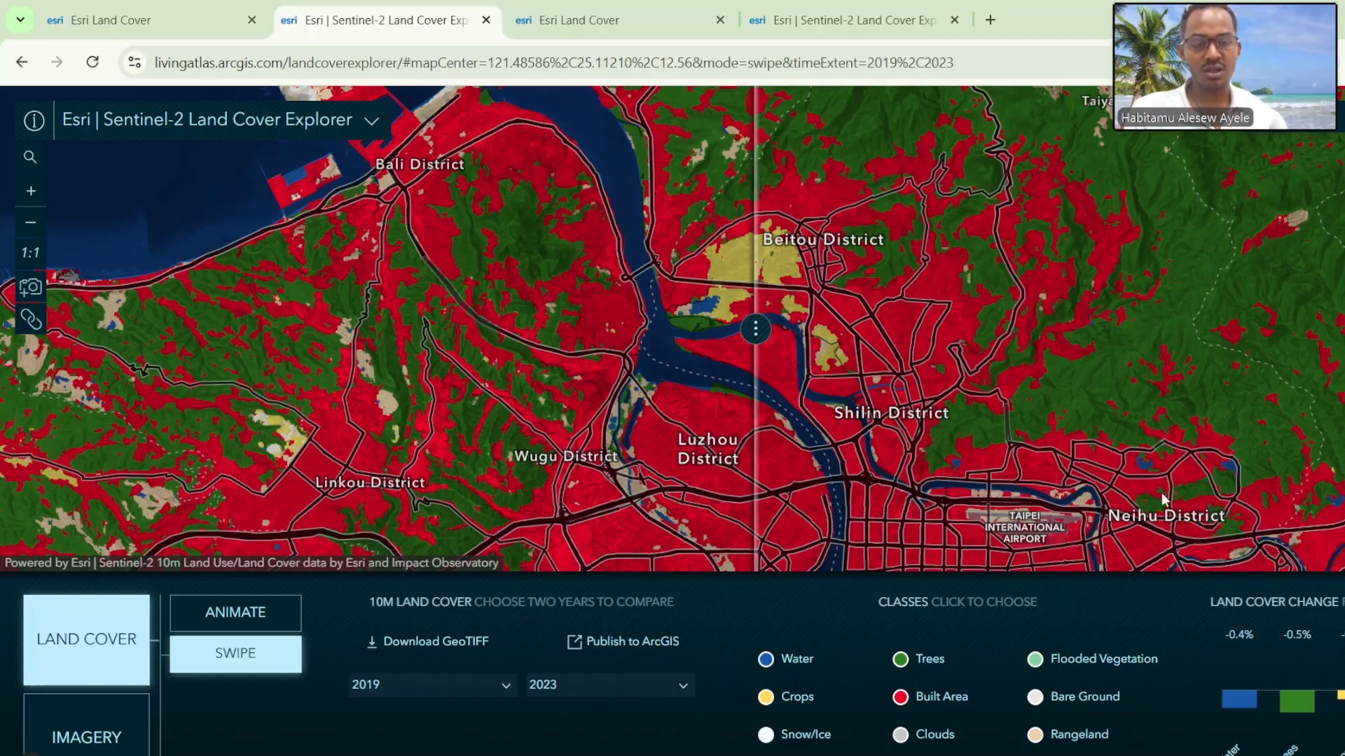
pyautogui.click(870, 755)
pyautogui.click(953, 748)
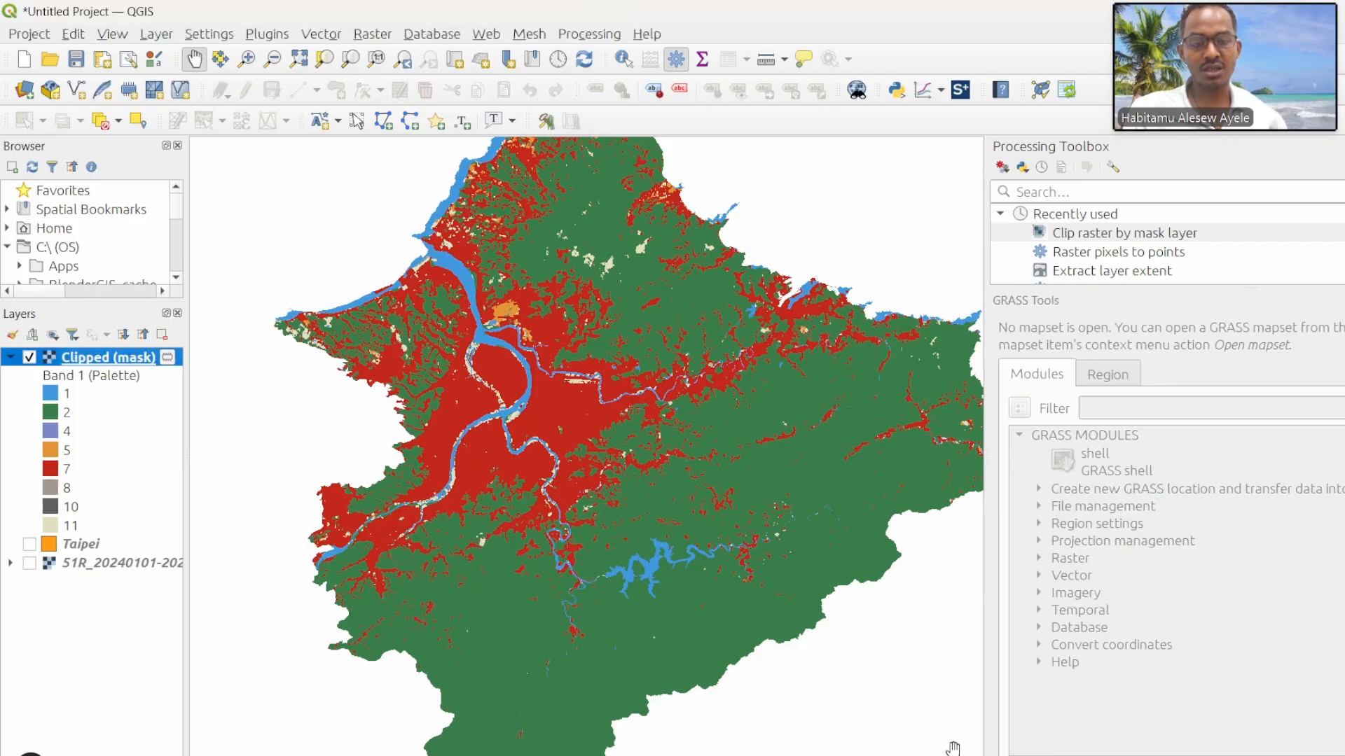
# Step: In the Clipped (mask) symbology, label class value 1 as Water body and value 2 as Trees
pyautogui.scroll(-1, 529, 448)
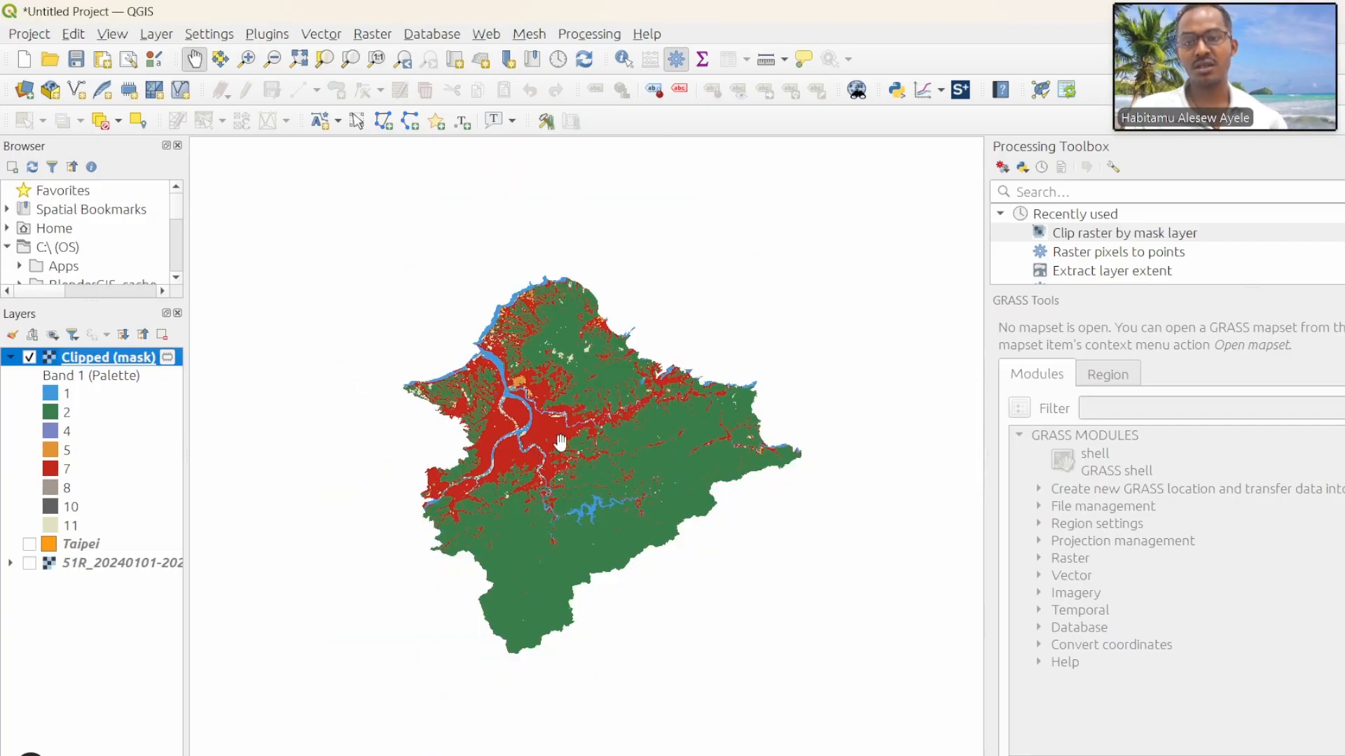
pyautogui.moveTo(547, 465); pyautogui.dragTo(559, 425)
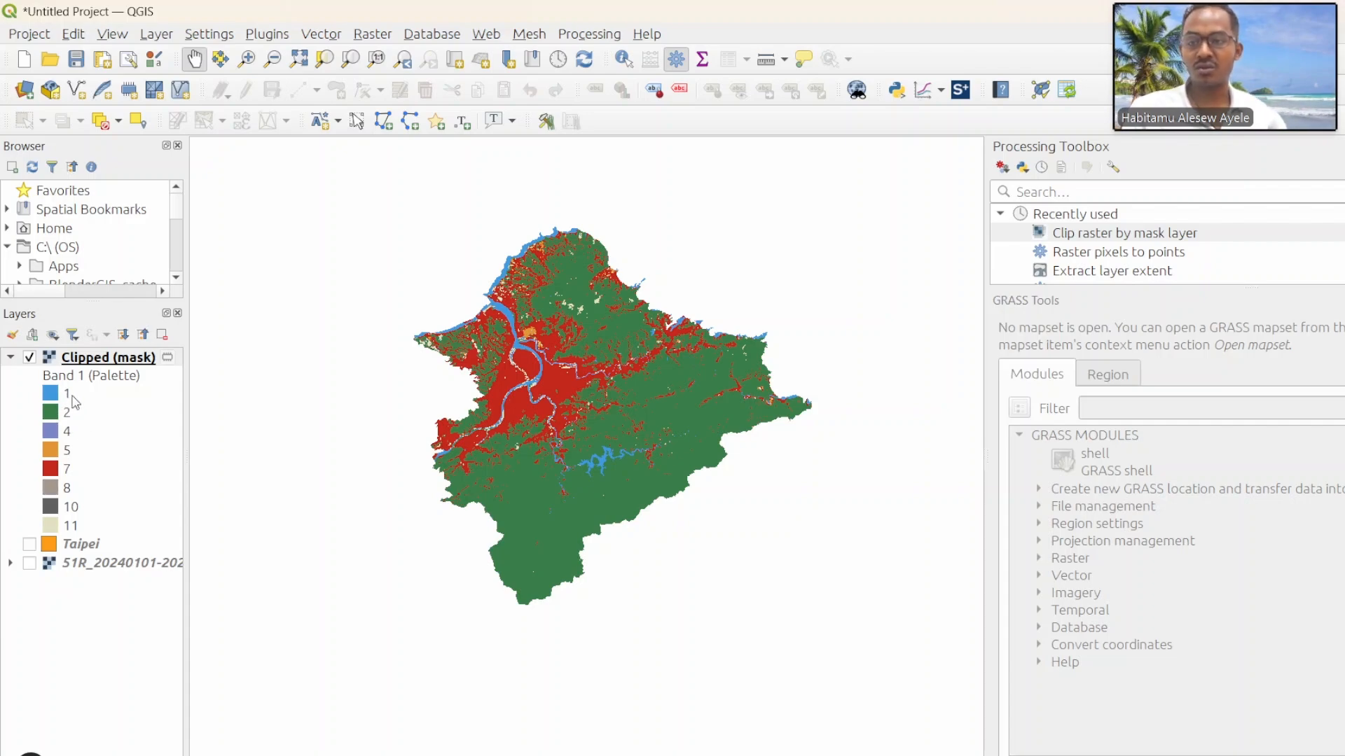
pyautogui.rightClick(93, 364)
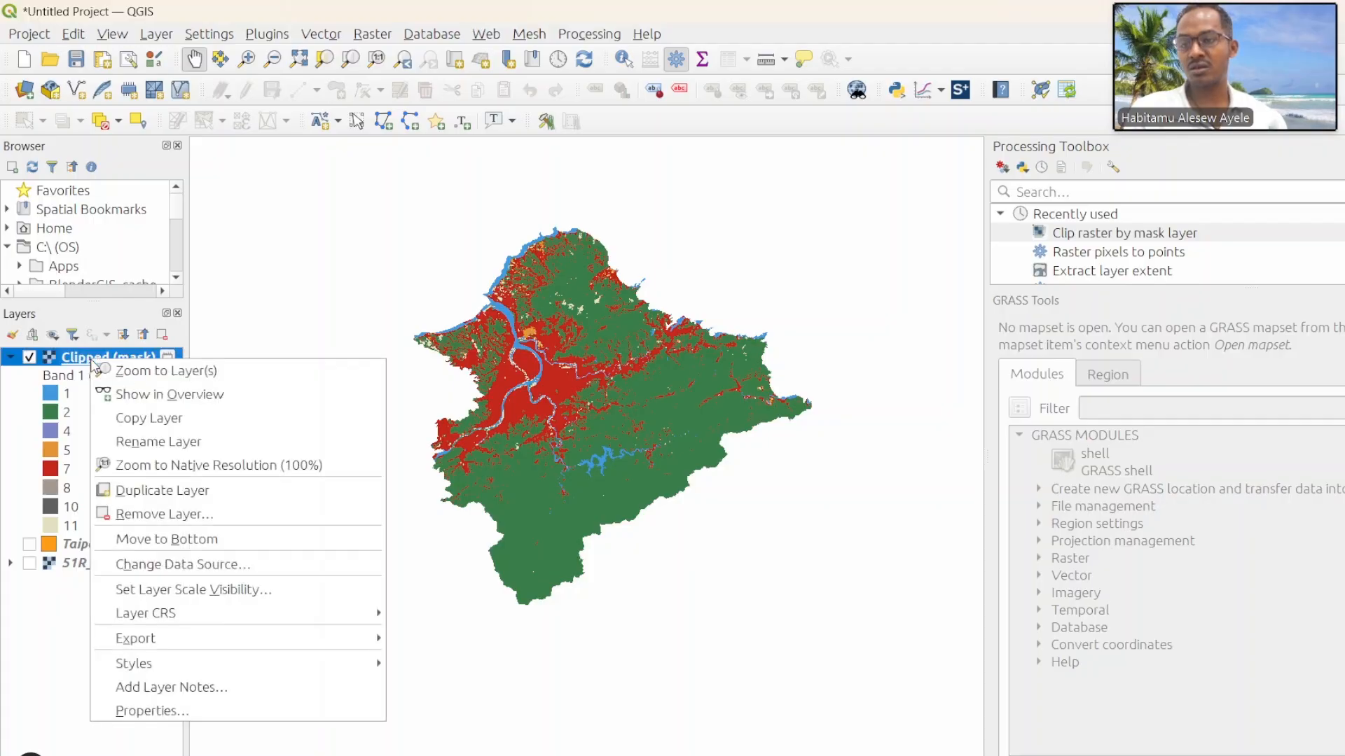
pyautogui.click(188, 714)
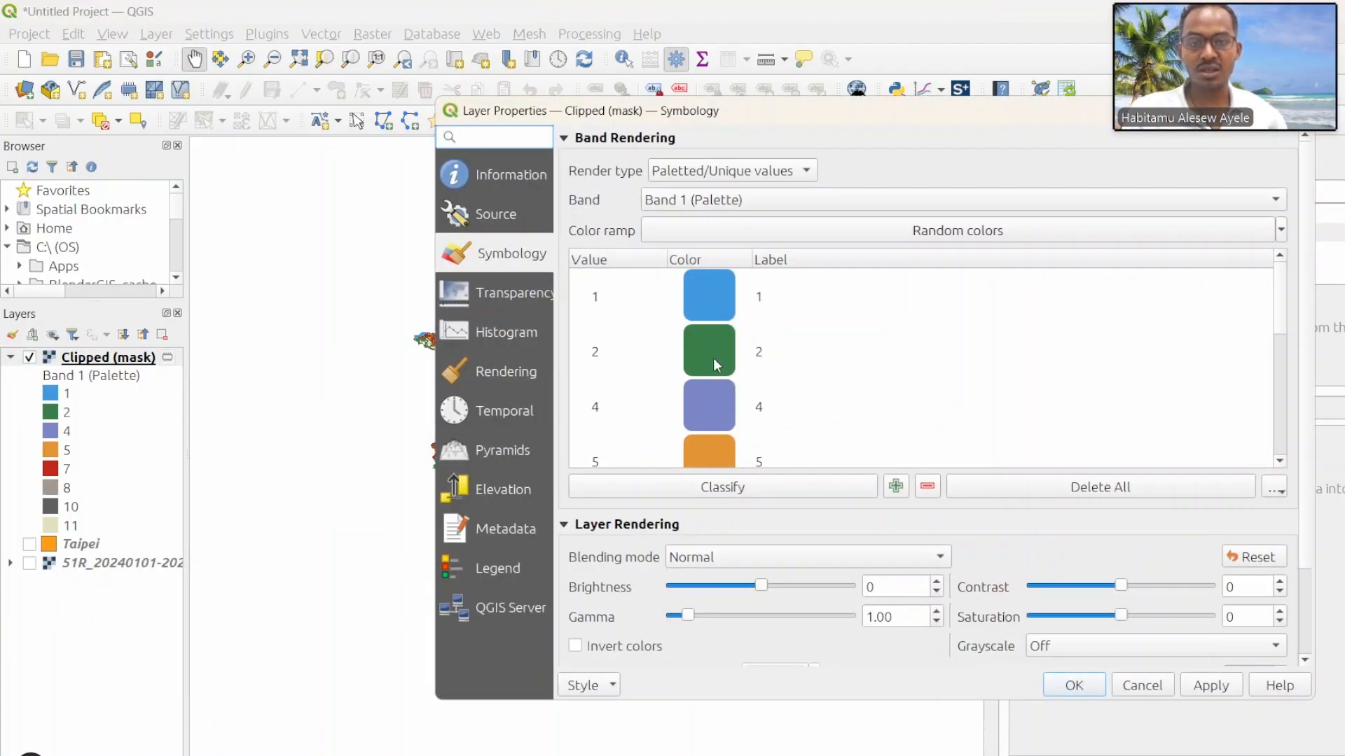
pyautogui.click(780, 296)
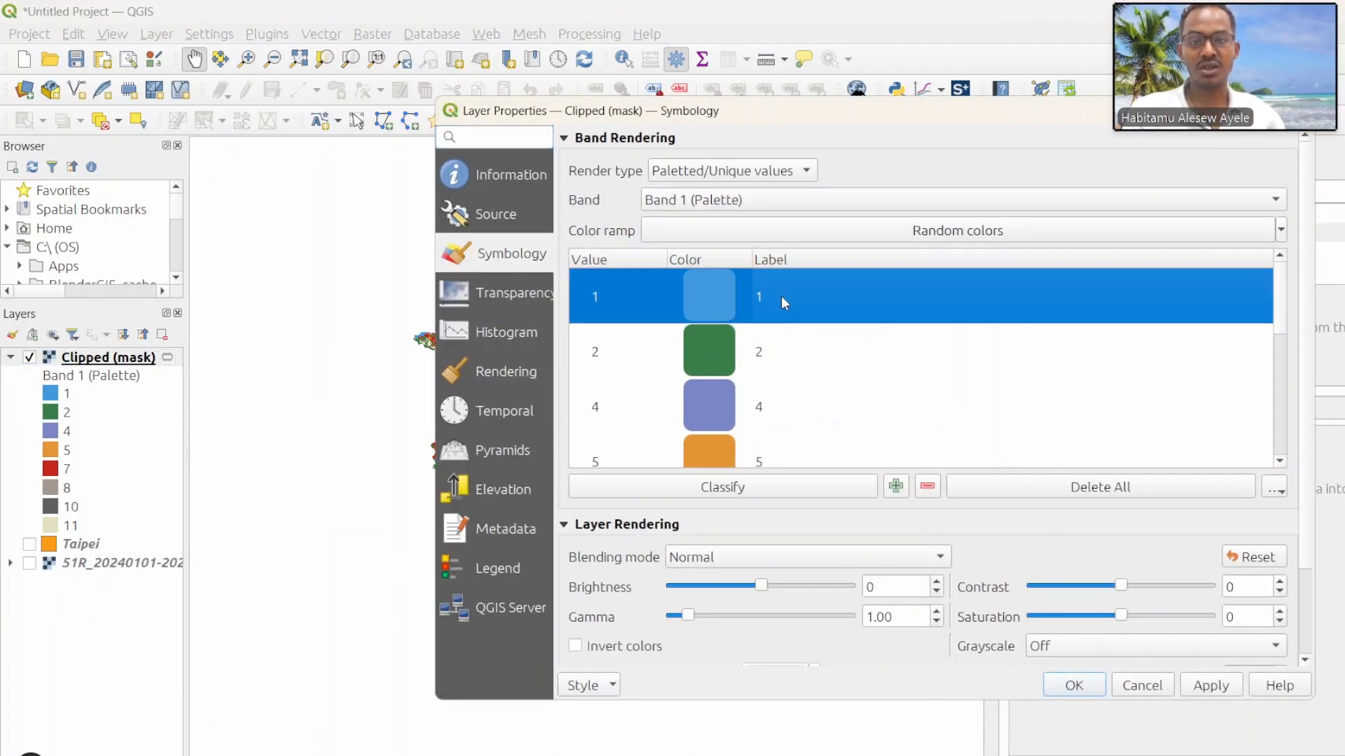
pyautogui.click(781, 297)
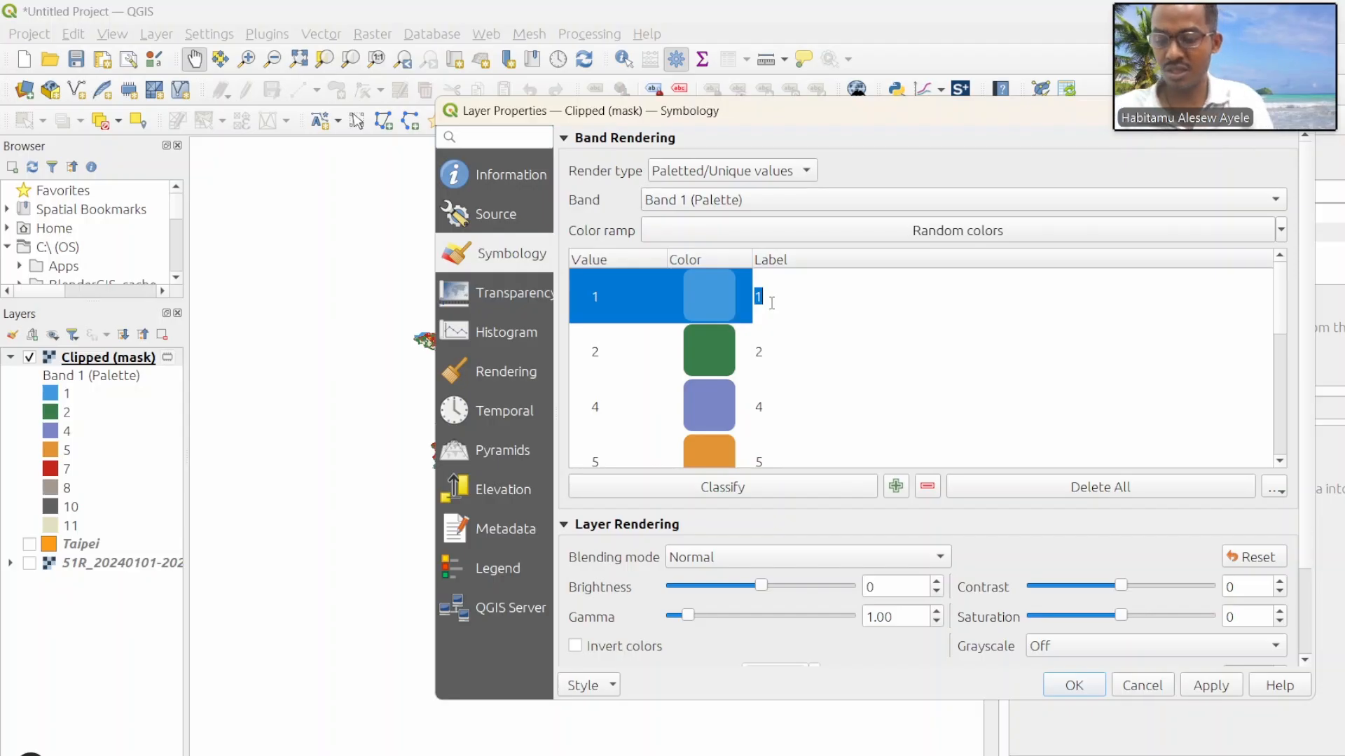
pyautogui.write('Water body')
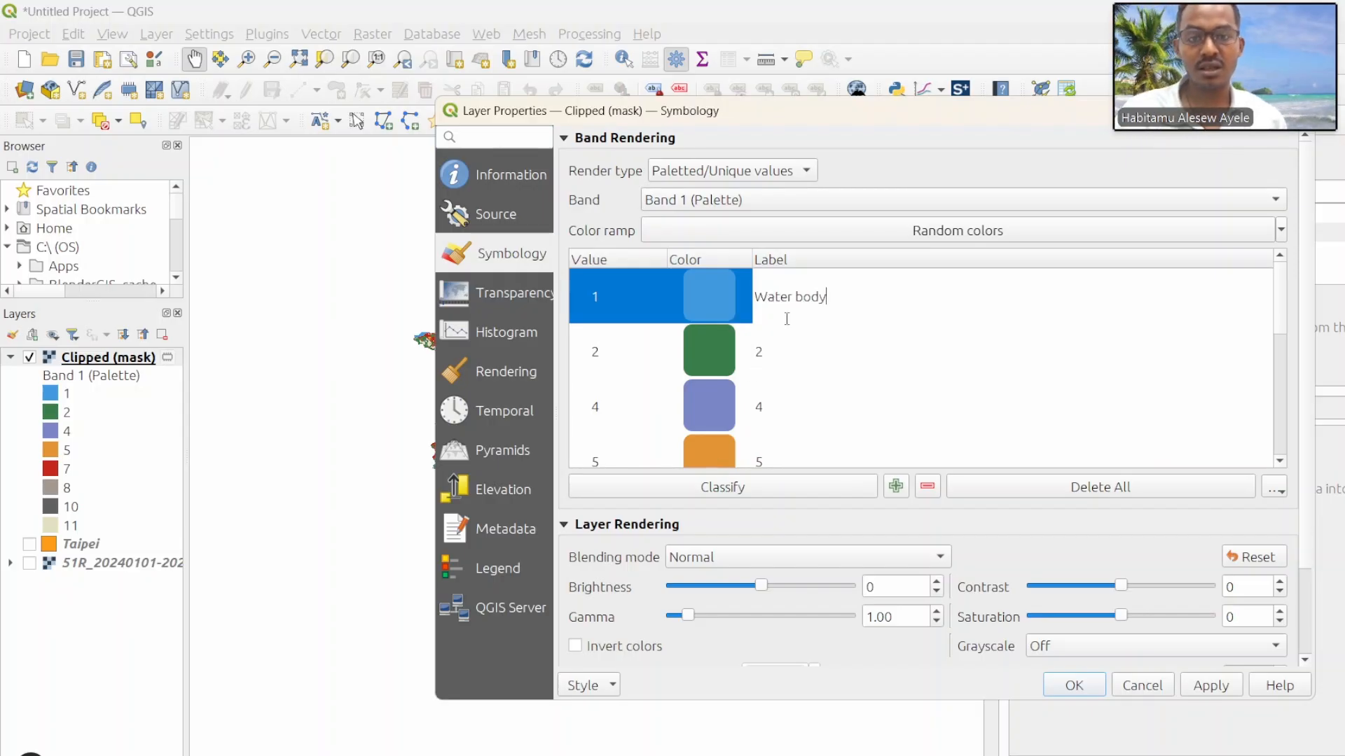
pyautogui.click(788, 346)
pyautogui.doubleClick(789, 346)
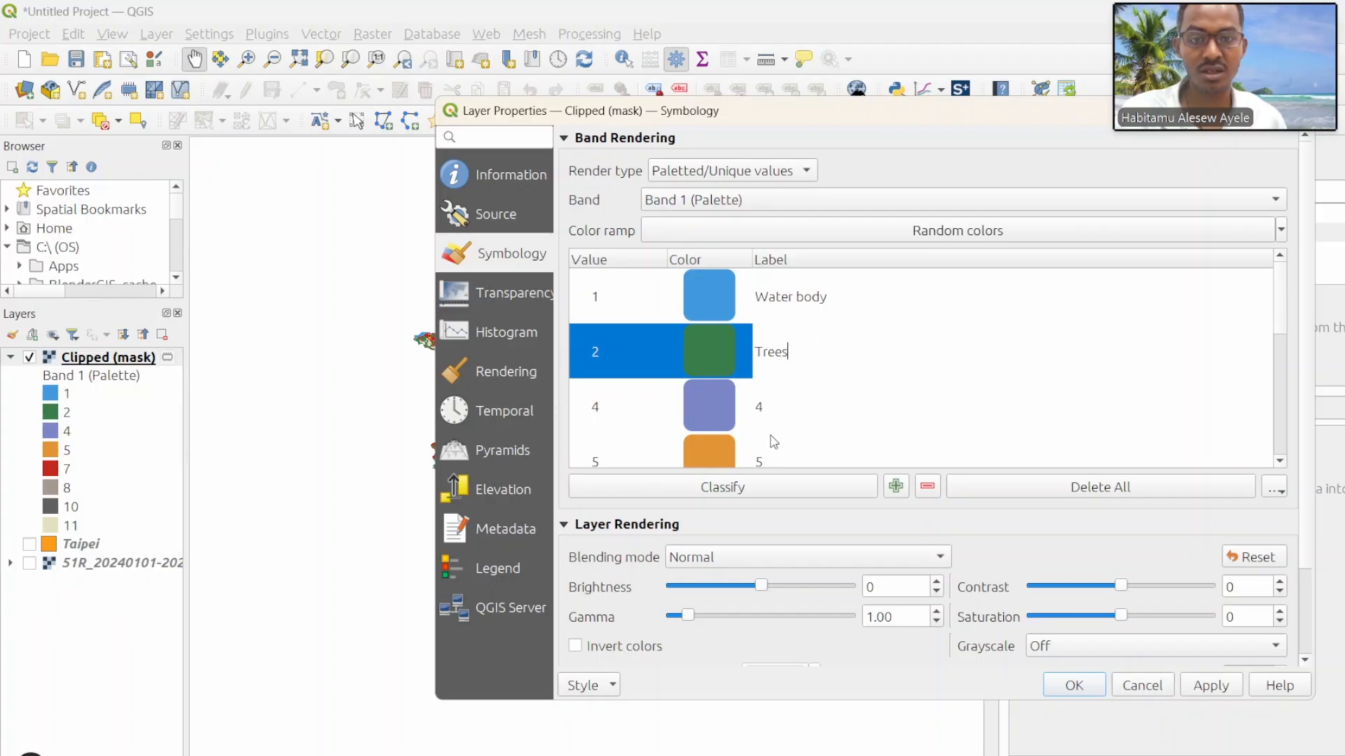
# Step: Label class value 4 as Flooded and class value 5 as Cropes
pyautogui.doubleClick(770, 410)
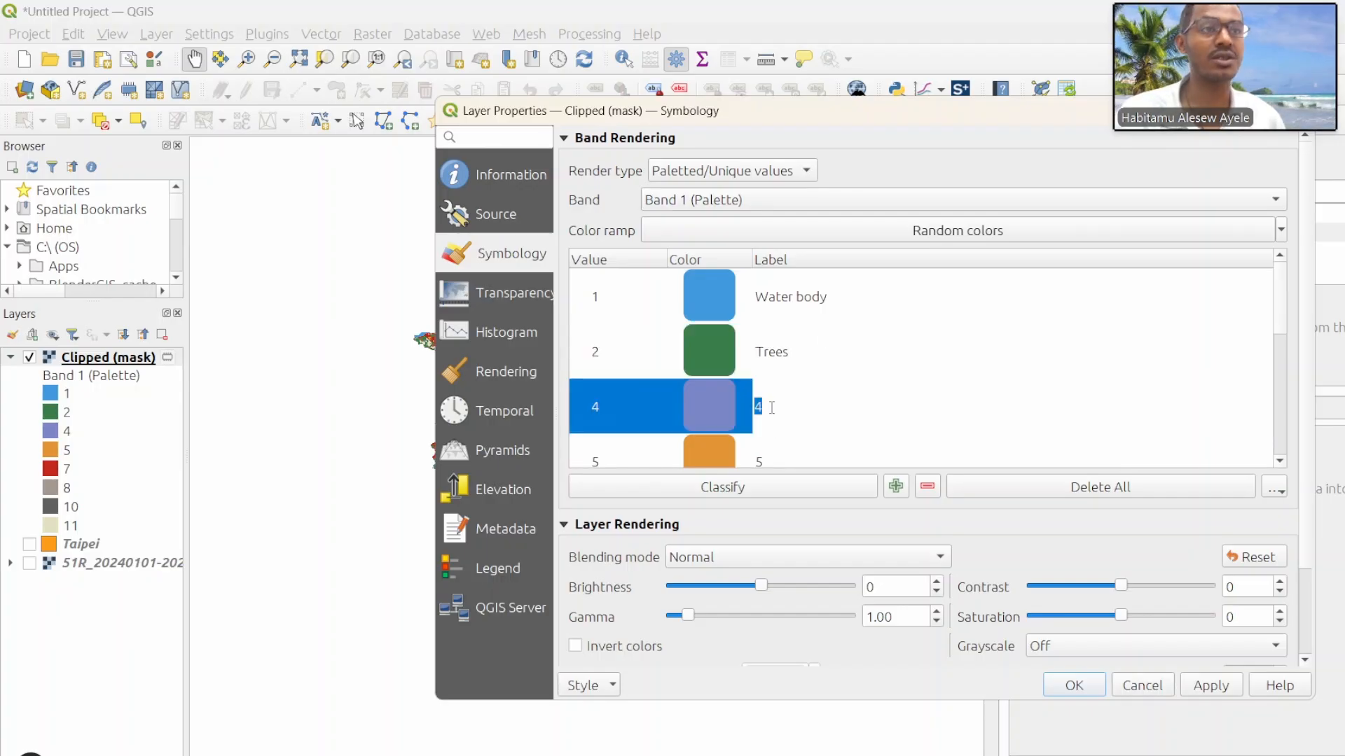
pyautogui.write('Flooded')
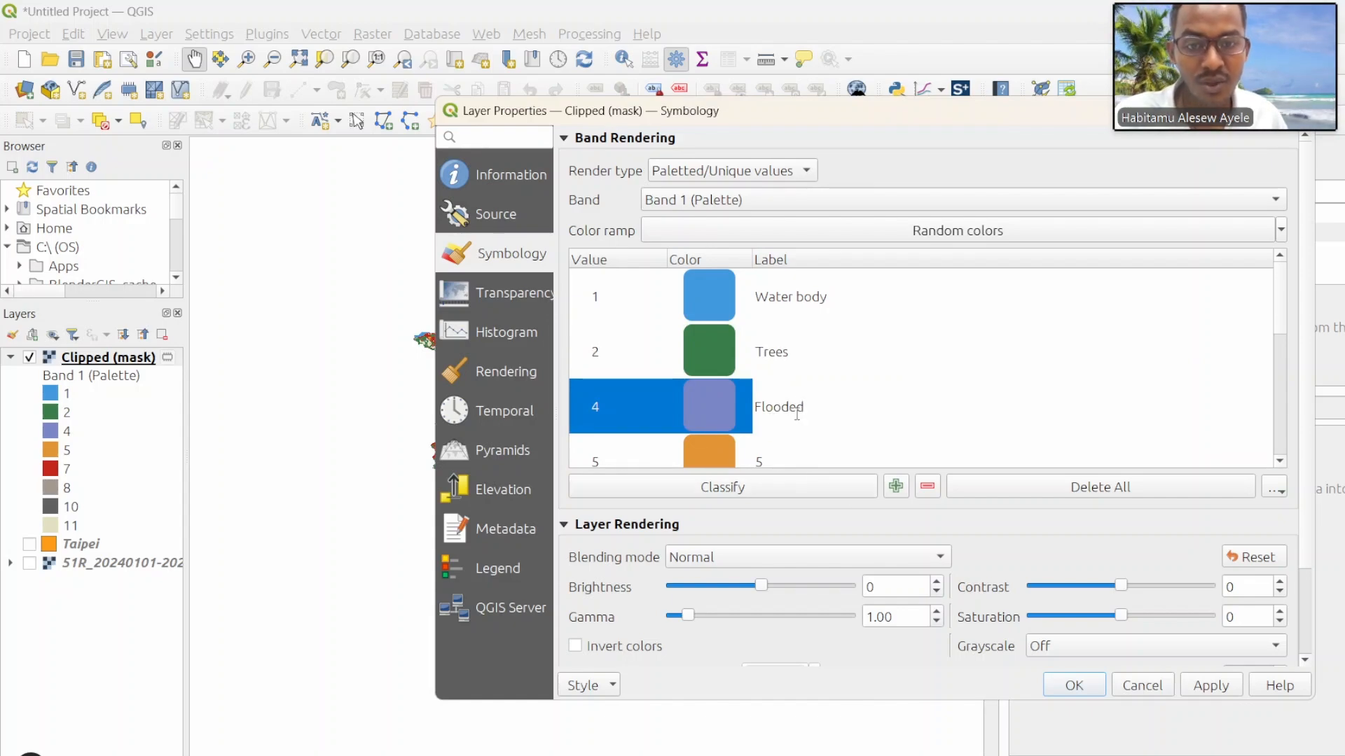
pyautogui.scroll(-1, 803, 380)
pyautogui.scroll(1, 803, 379)
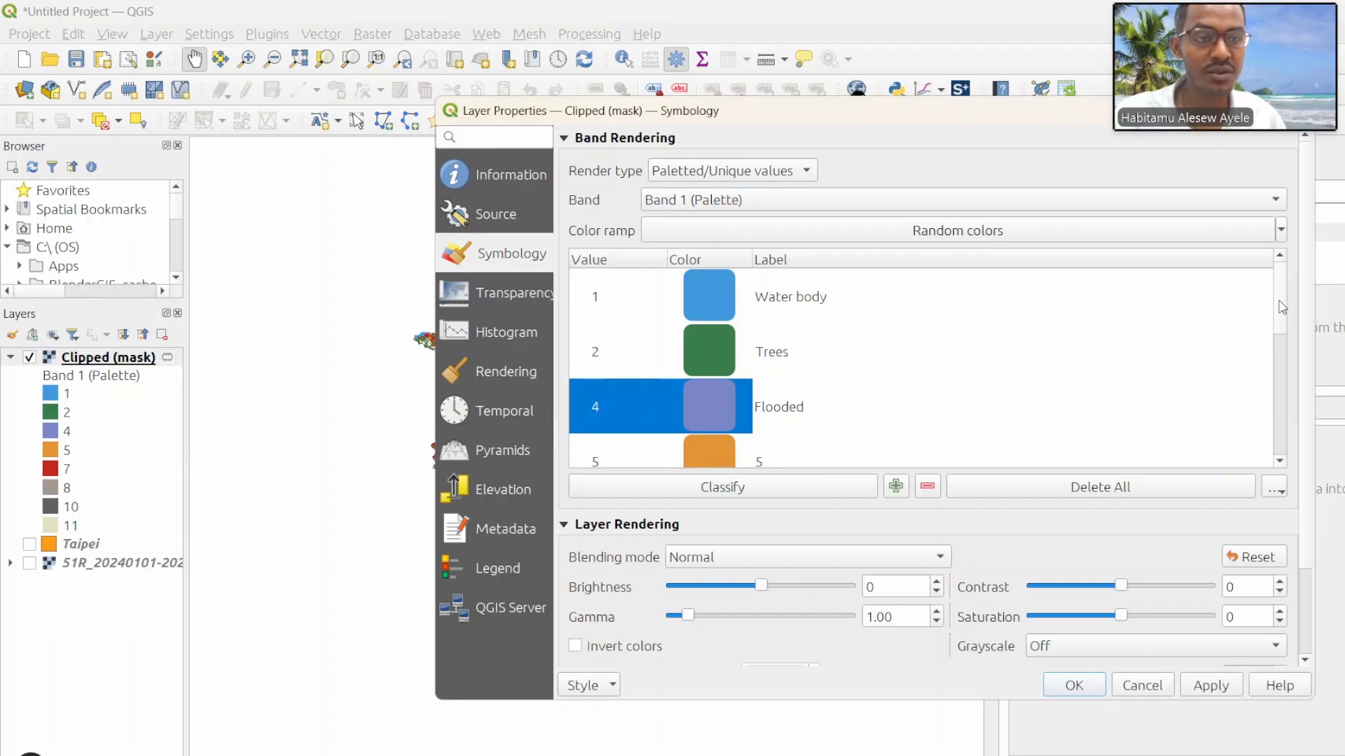
pyautogui.moveTo(1283, 308); pyautogui.dragTo(1281, 352)
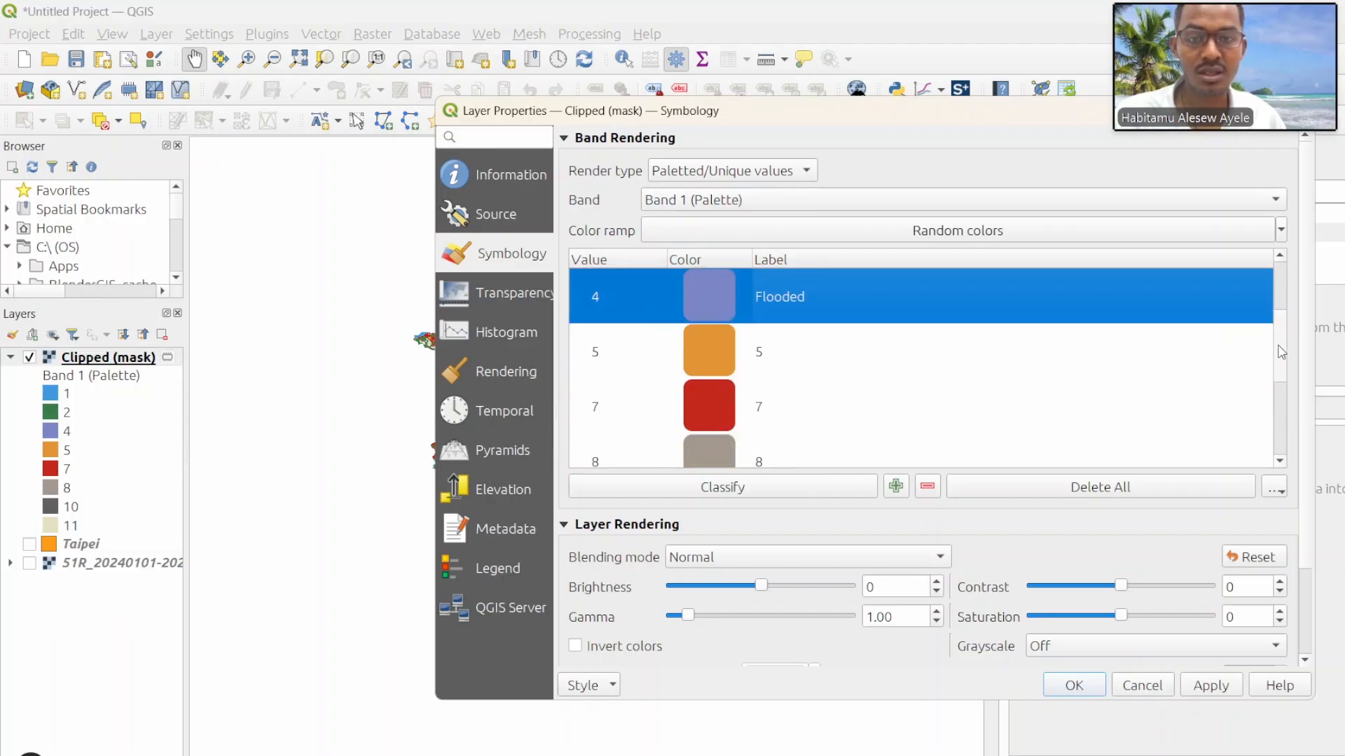
pyautogui.click(769, 348)
pyautogui.click(771, 348)
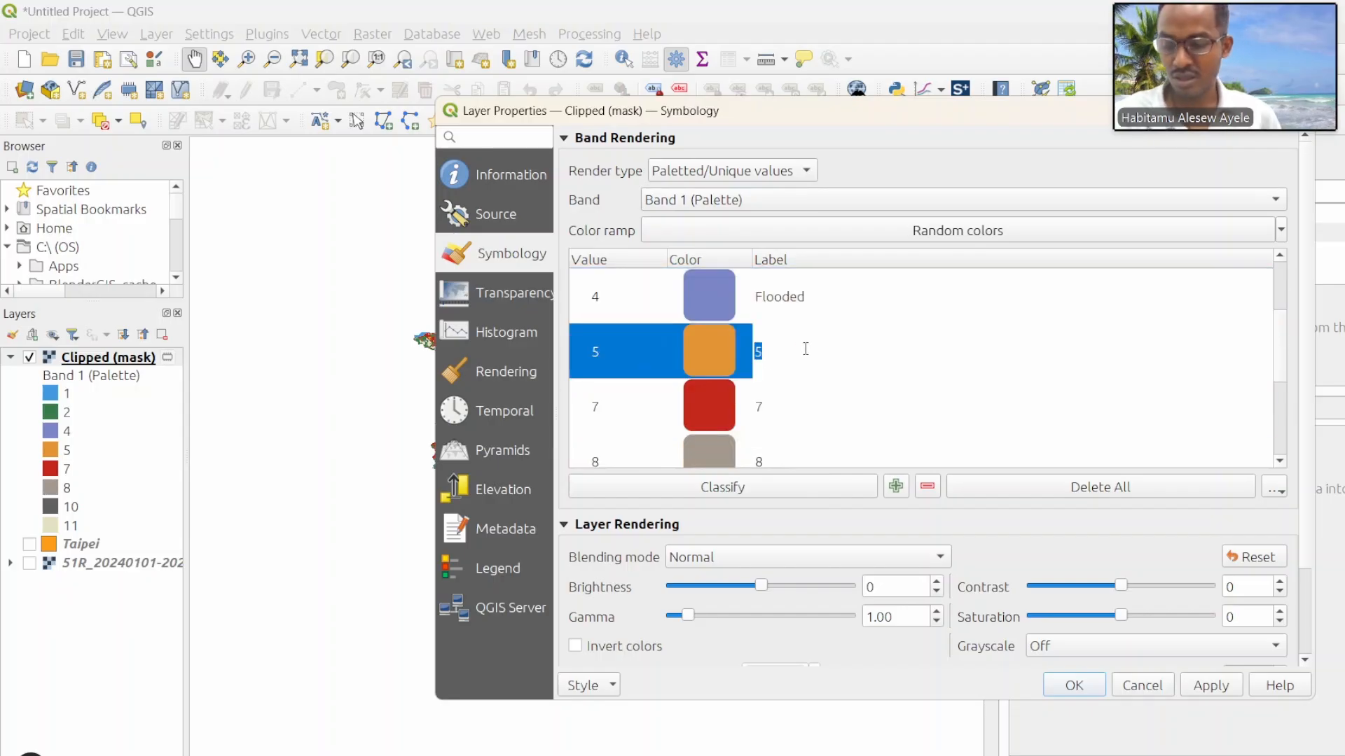
pyautogui.write('Cropes')
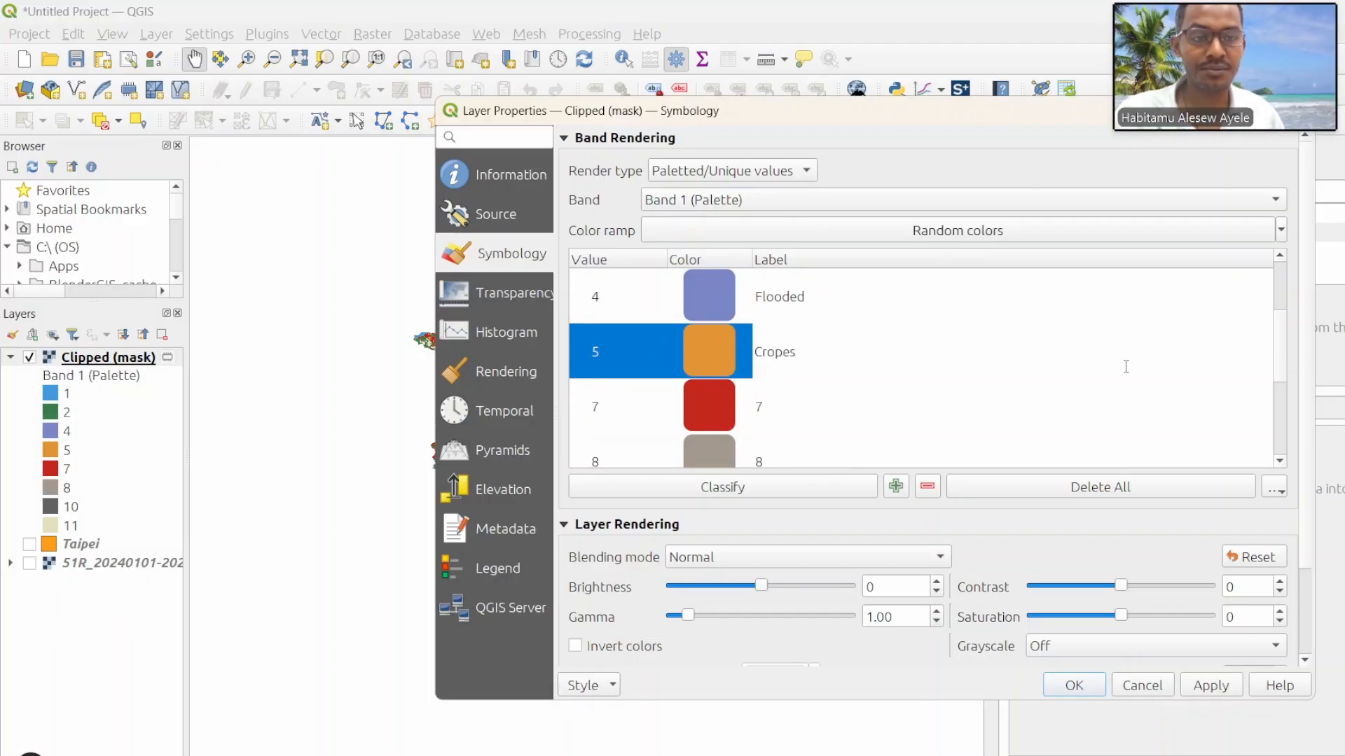
pyautogui.press('Return')
# Step: Label class value 7 as Built and class value 8 as Bare
pyautogui.scroll(-1, 1281, 346)
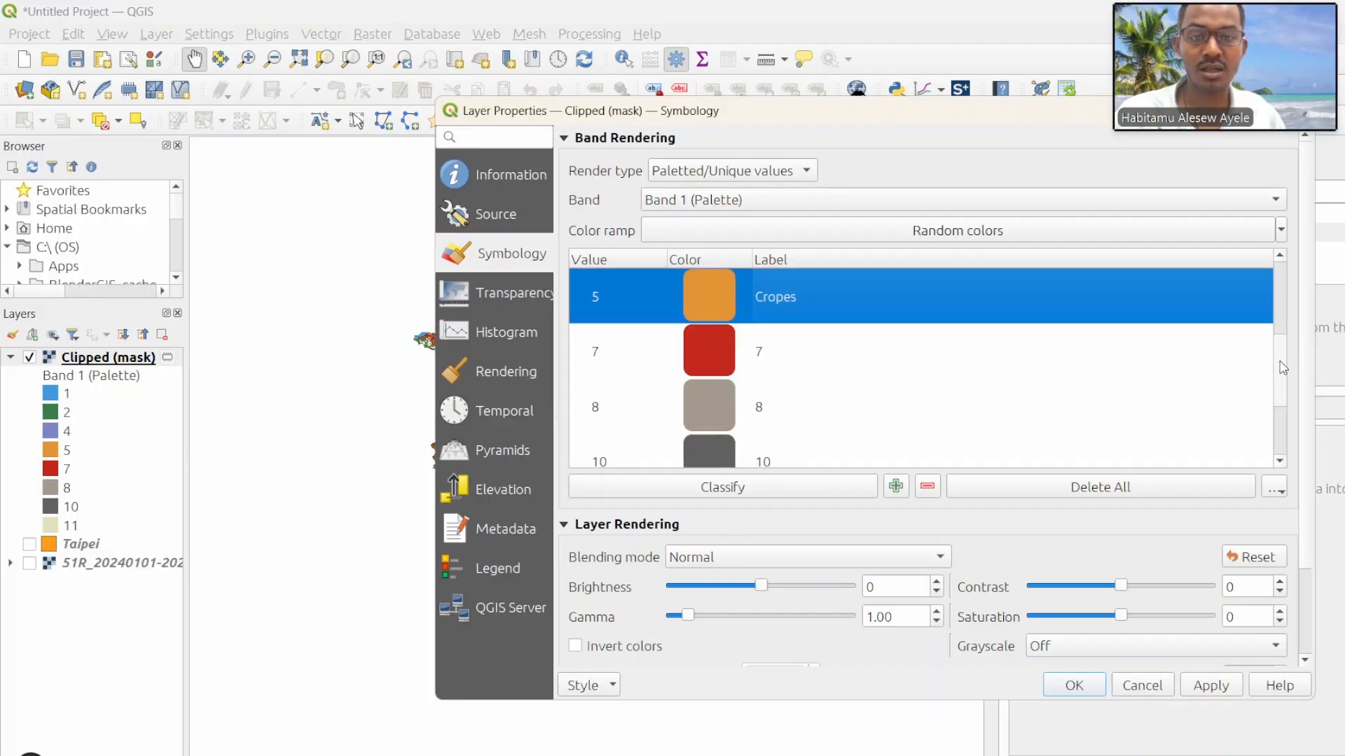
pyautogui.doubleClick(765, 354)
pyautogui.write('Bu')
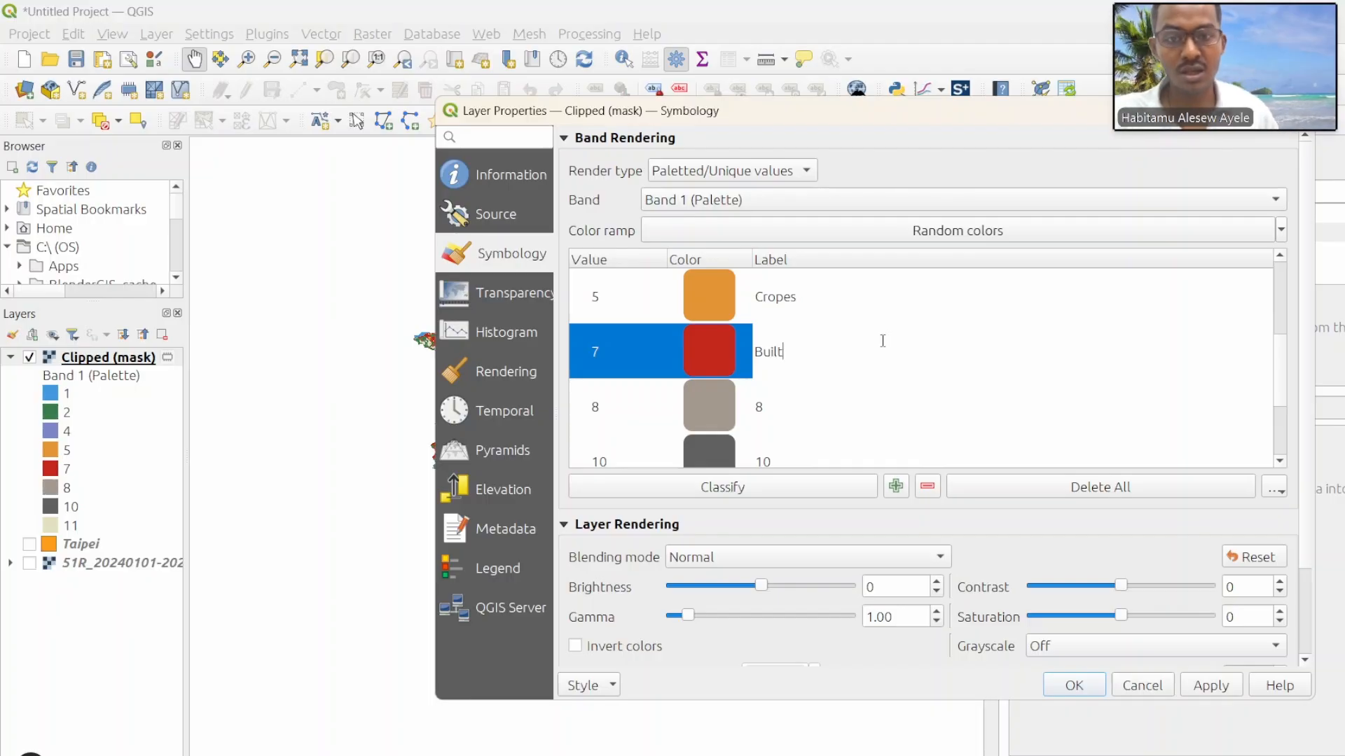
pyautogui.write('ilt')
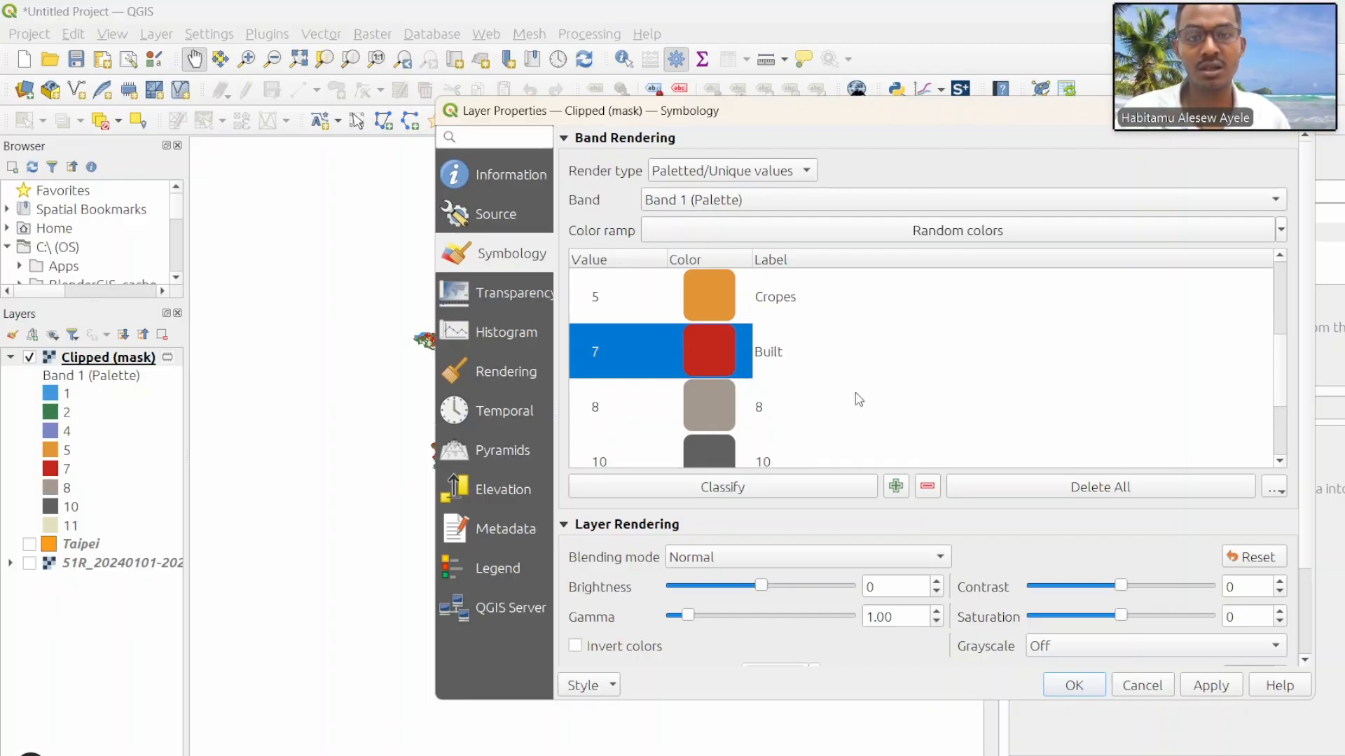
pyautogui.click(748, 413)
pyautogui.doubleClick(771, 410)
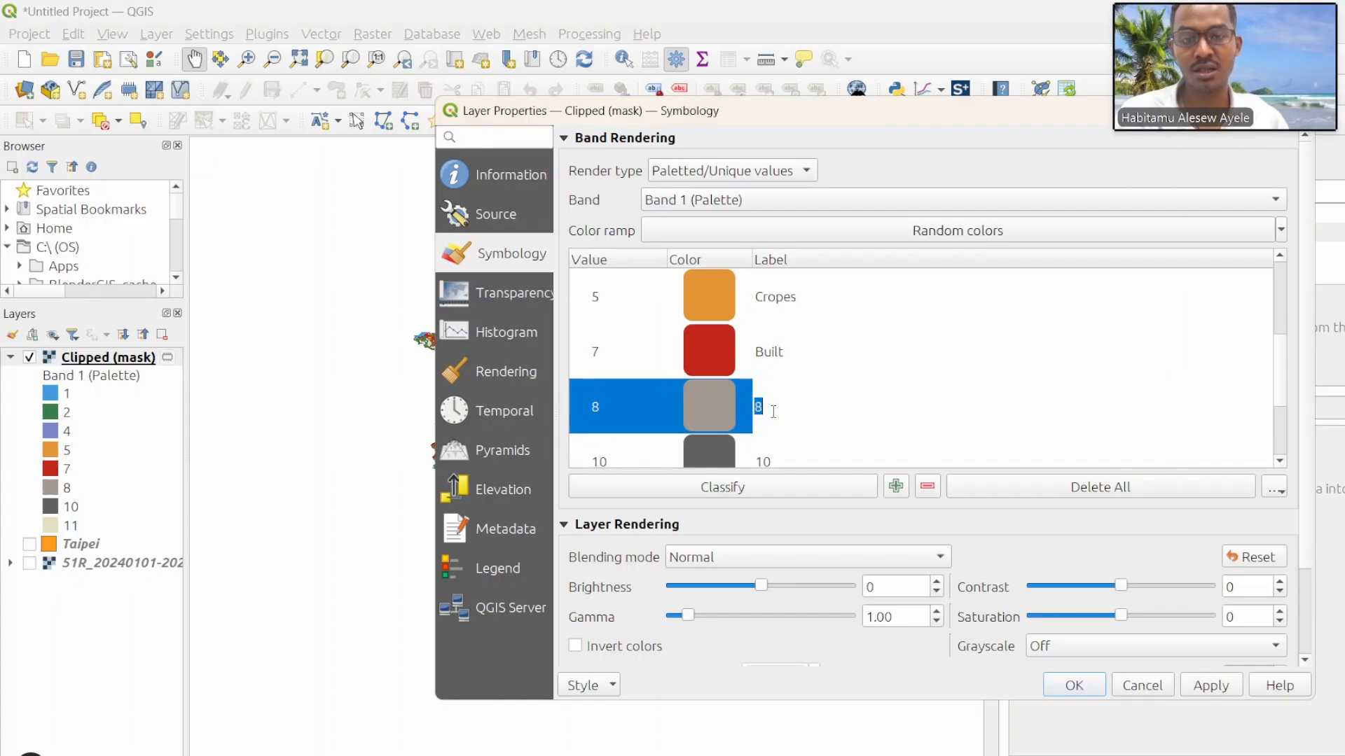
pyautogui.write('Ba')
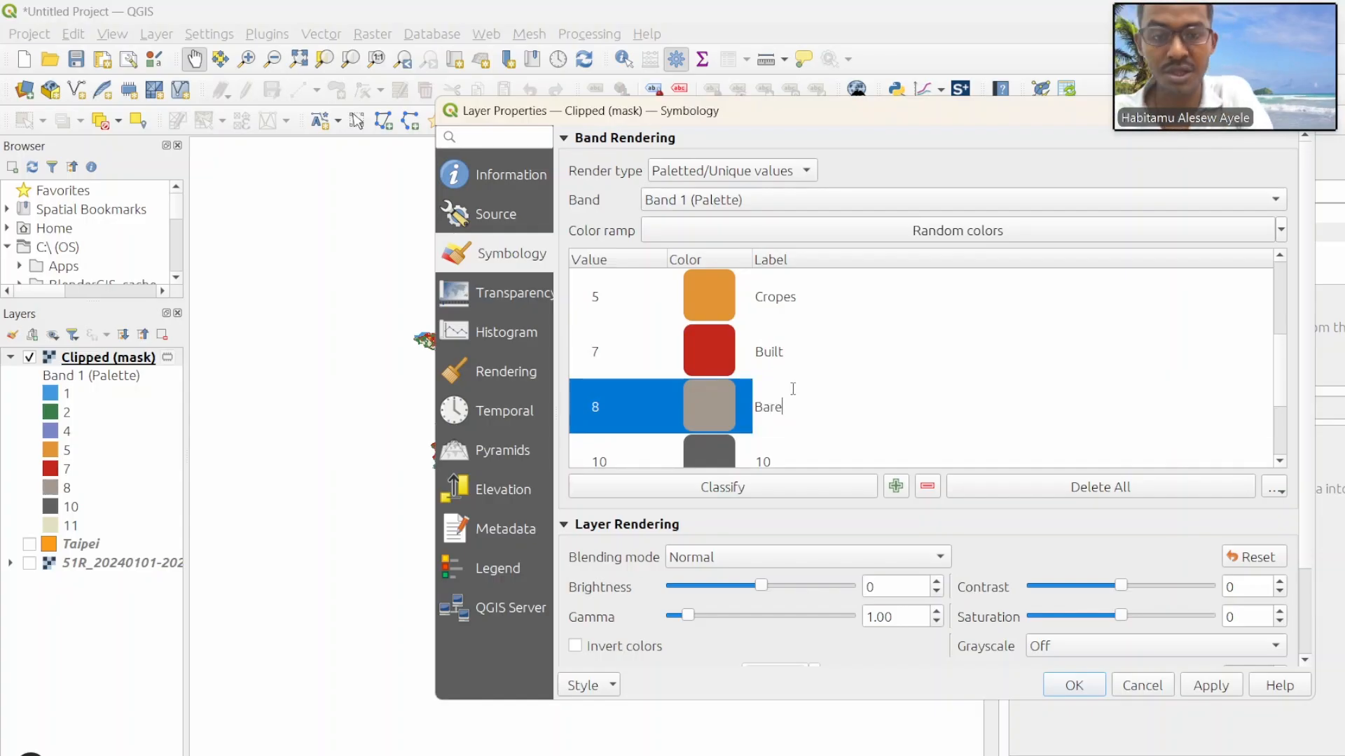
pyautogui.write('re')
# Step: Label class value 10 as Clouds and class value 11 as Rangeland, and apply the symbology to the clipped raster
pyautogui.scroll(-2, 767, 452)
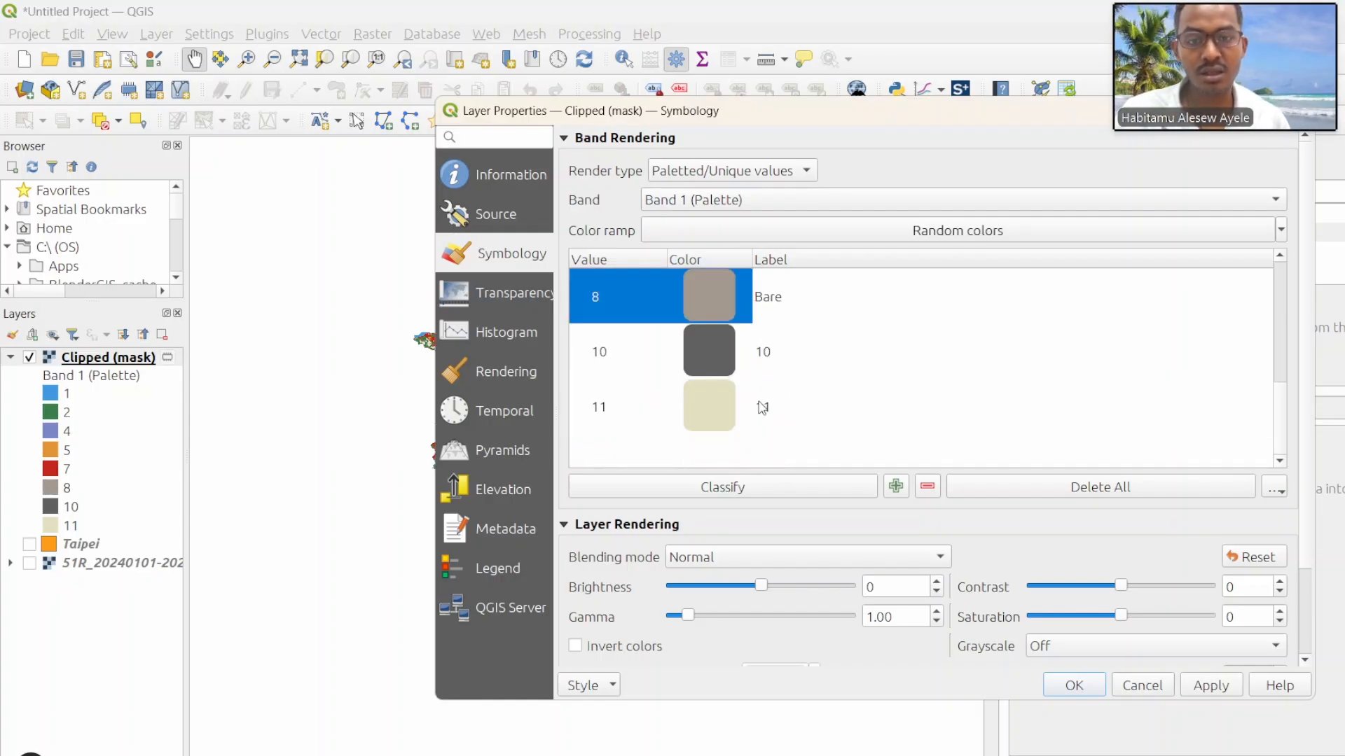
pyautogui.doubleClick(765, 357)
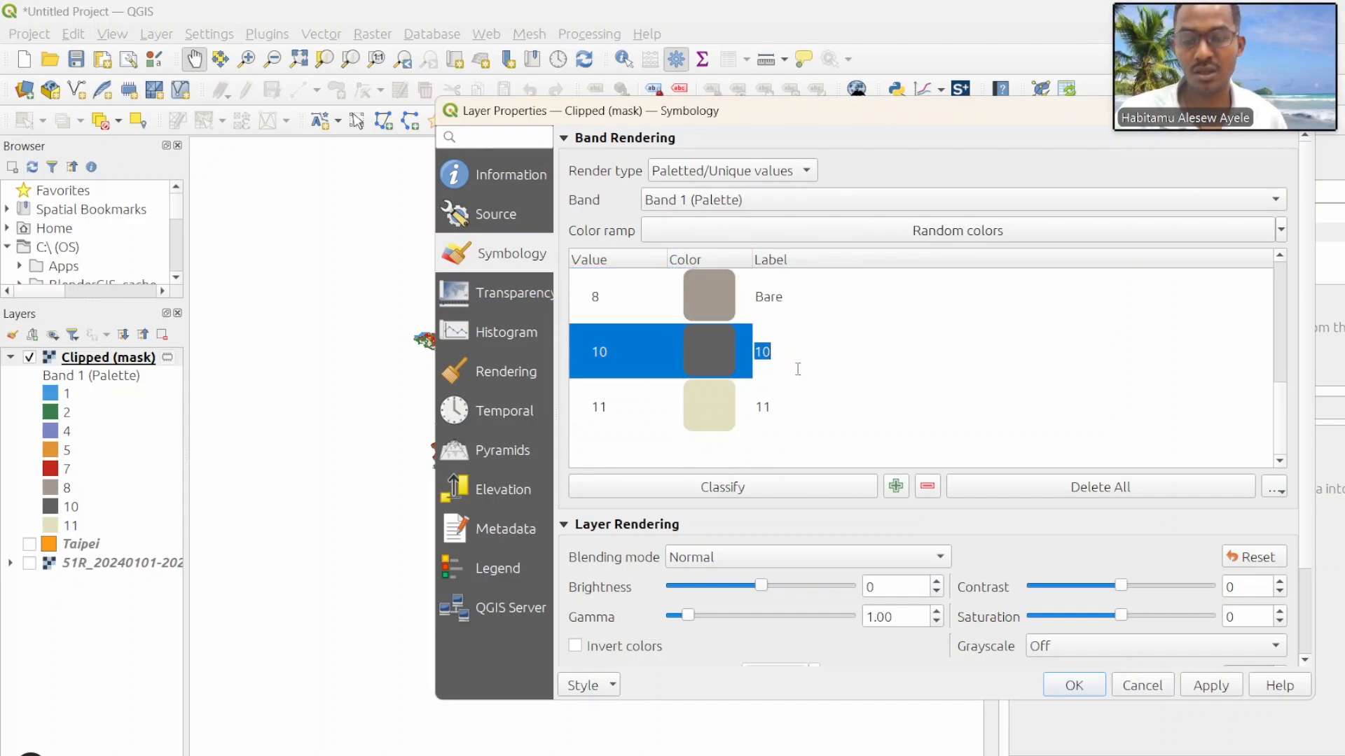
pyautogui.write('Clouds')
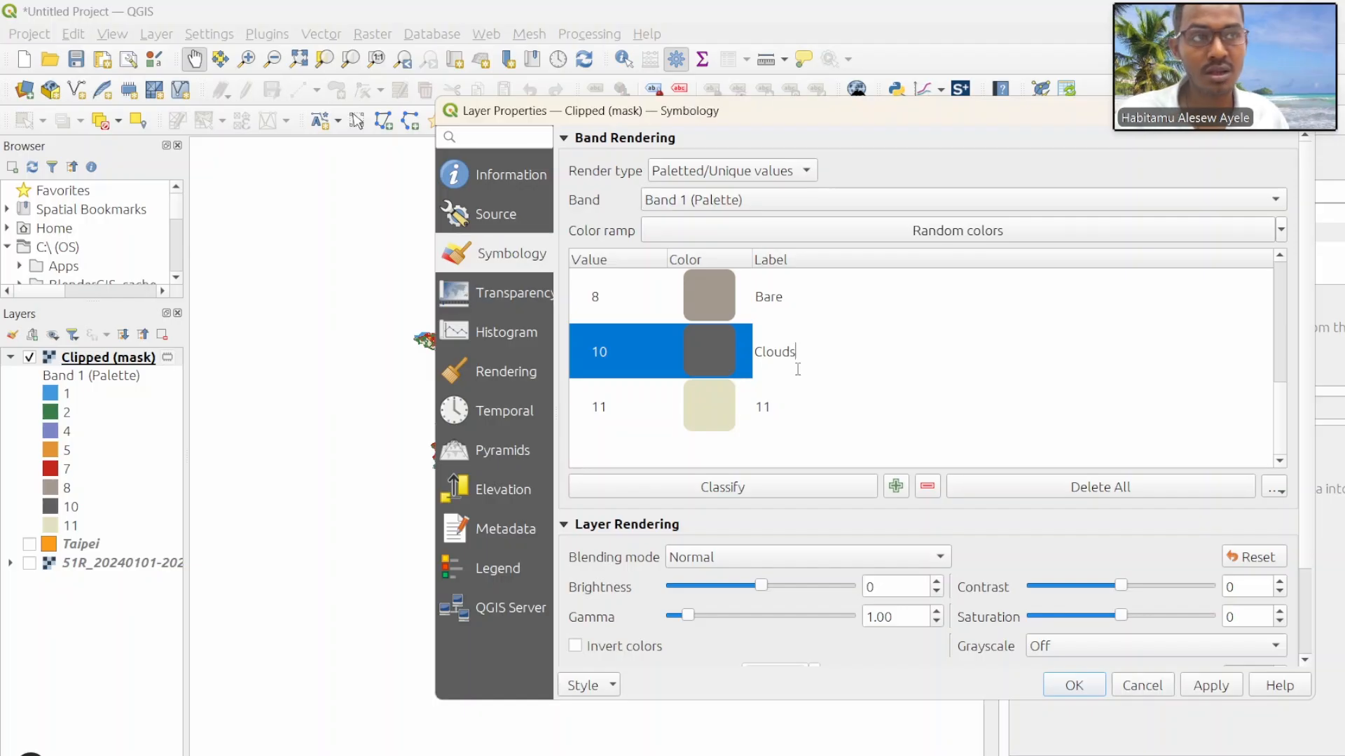
pyautogui.doubleClick(778, 411)
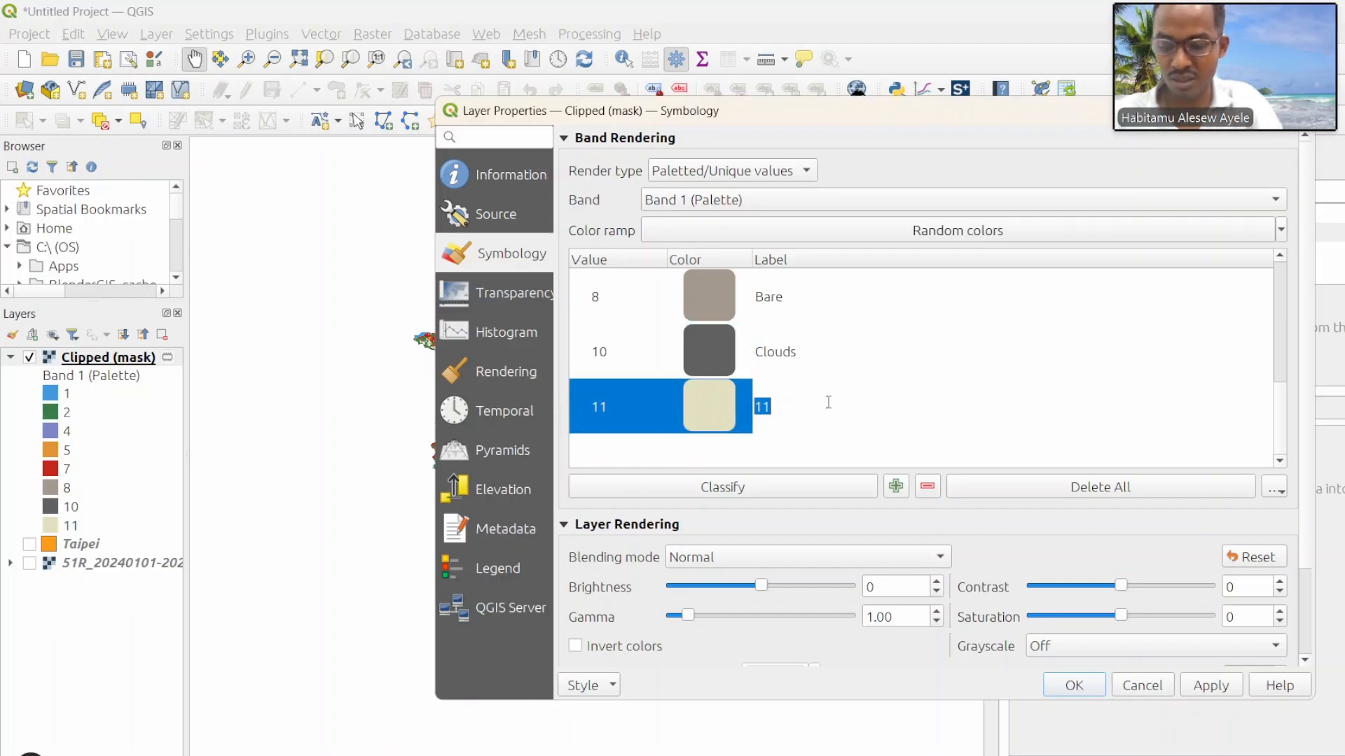
pyautogui.write('Ra')
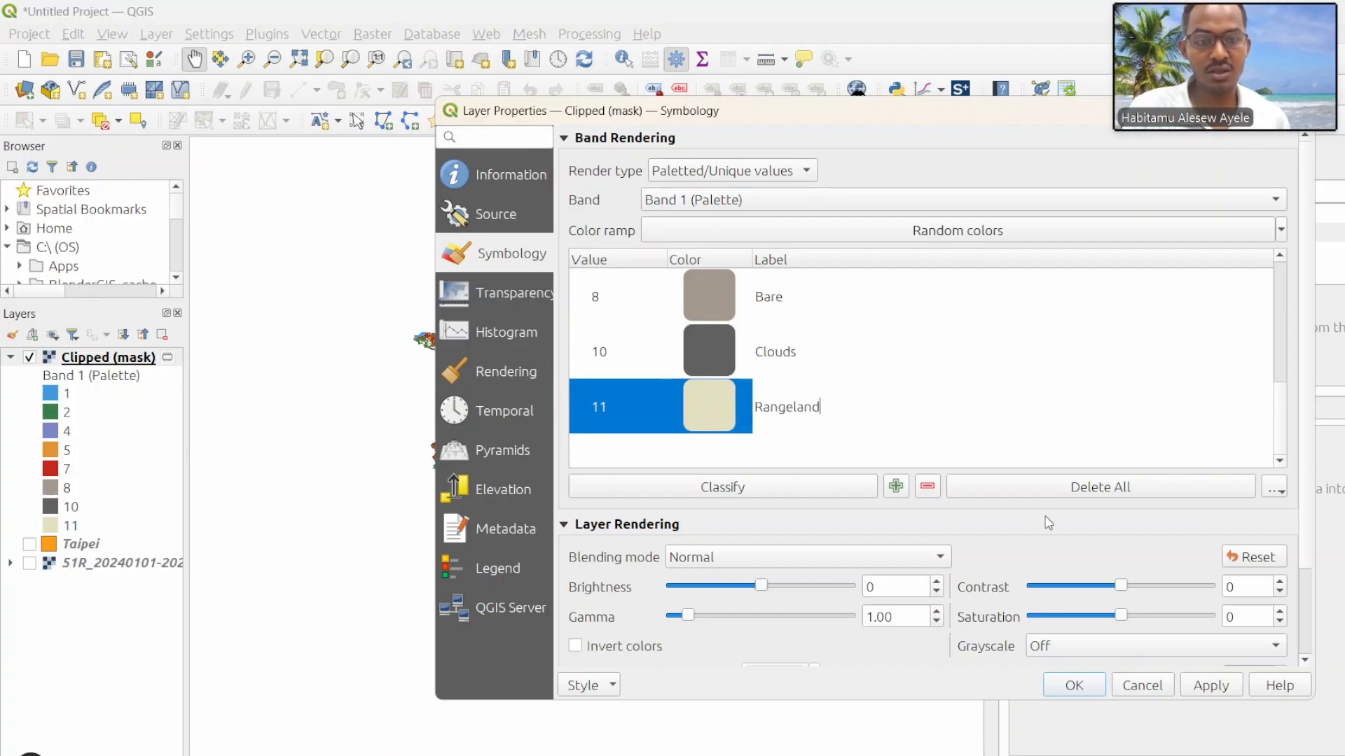
pyautogui.write('ngeland')
pyautogui.click(1210, 685)
pyautogui.click(1074, 685)
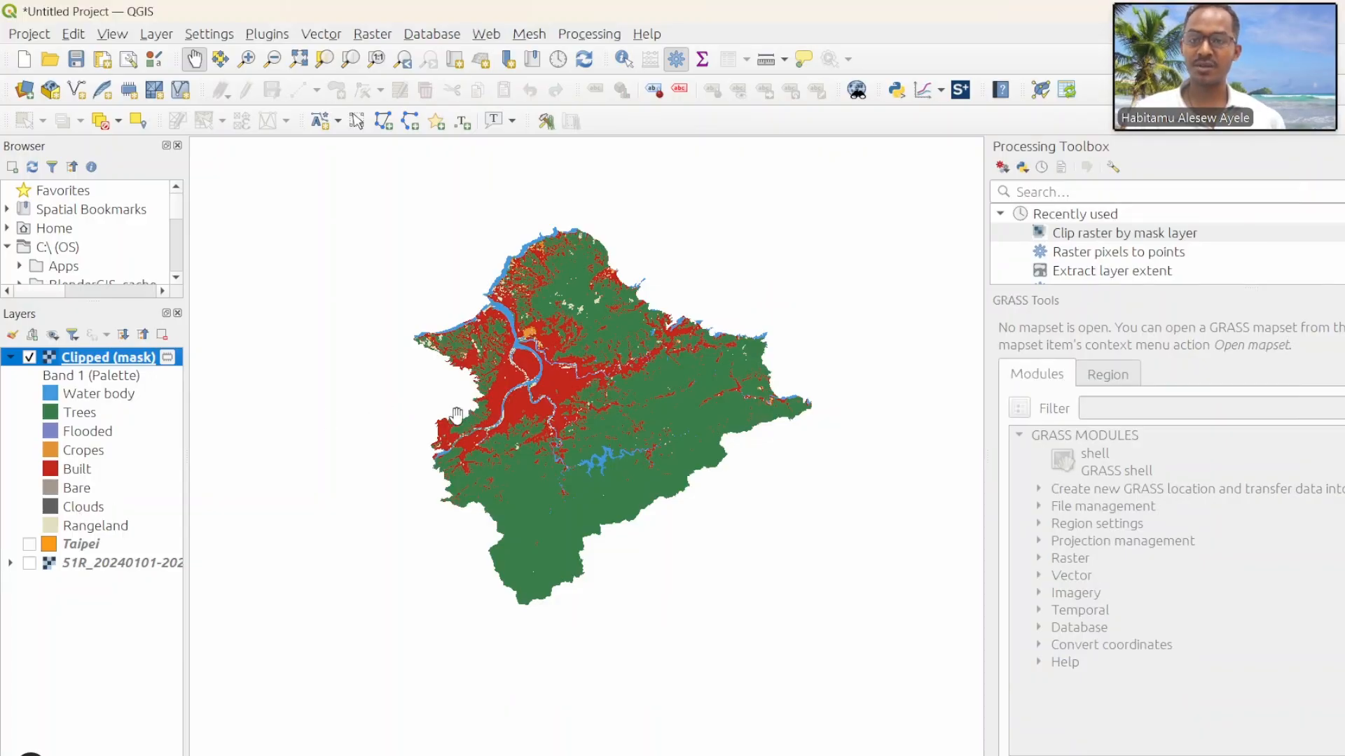
# Step: Zoom to the Clipped (mask) layer and create a print layout titled "LULC Mpa of Taipei"
pyautogui.rightClick(119, 361)
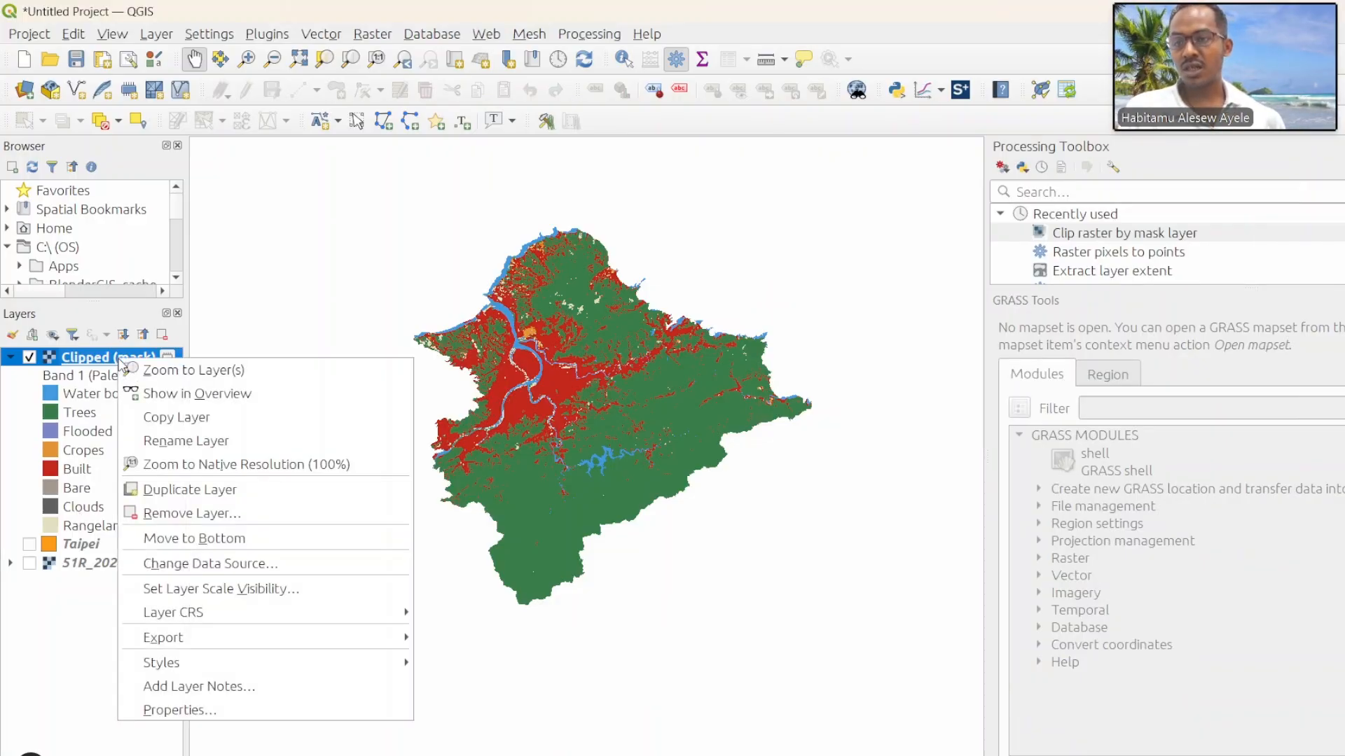
pyautogui.click(147, 367)
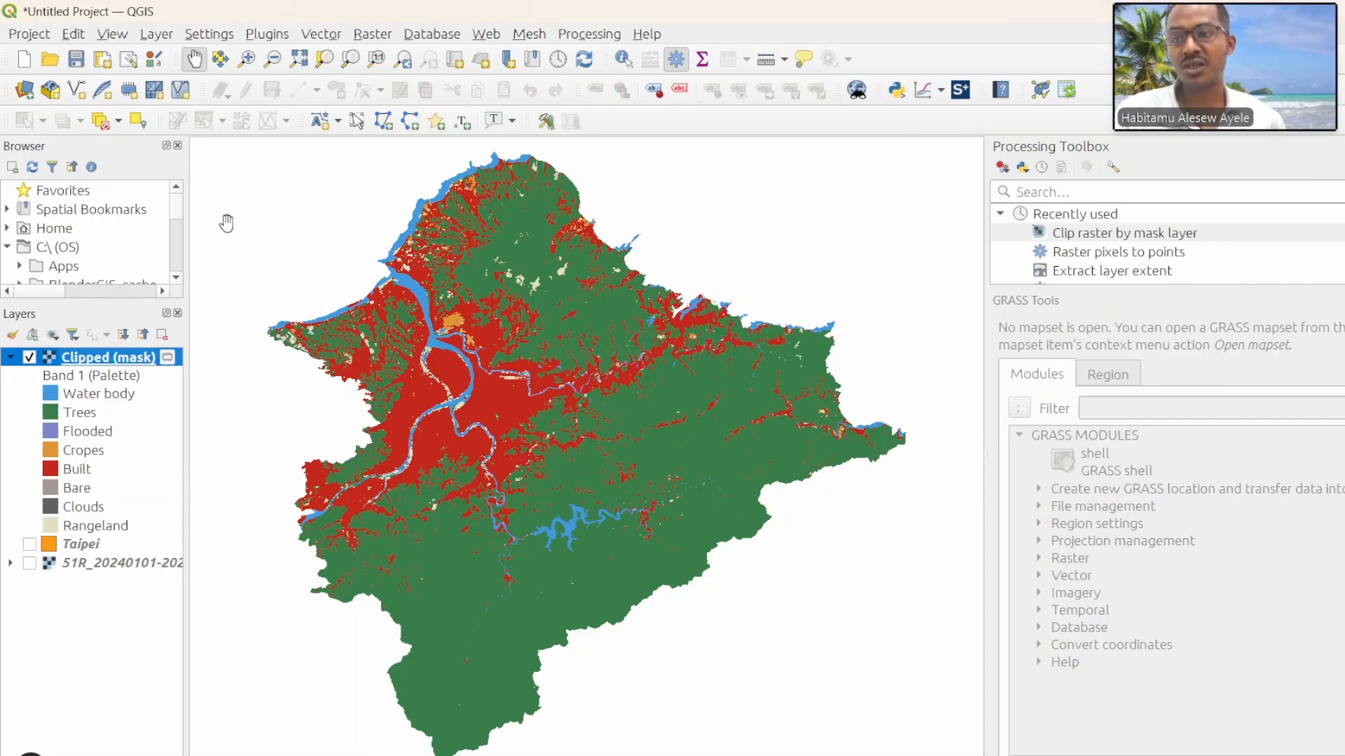
pyautogui.click(103, 60)
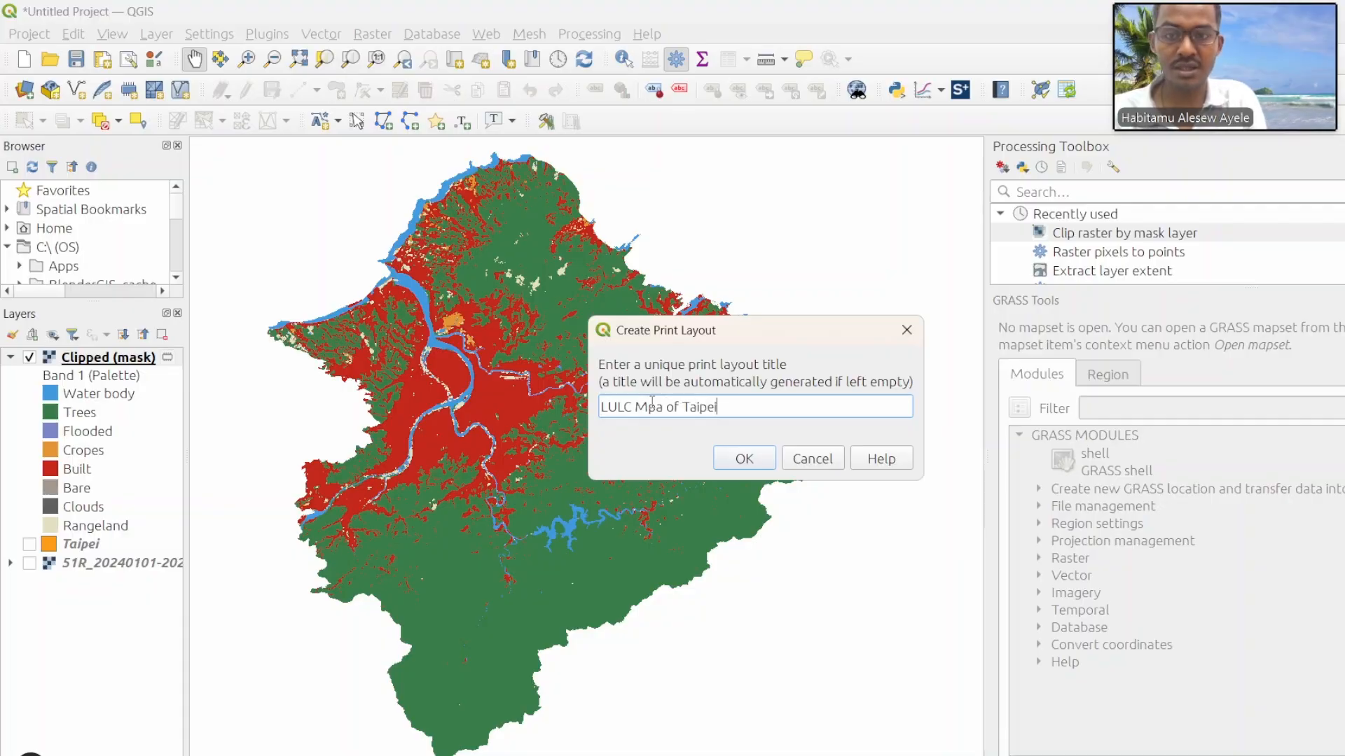
pyautogui.click(734, 464)
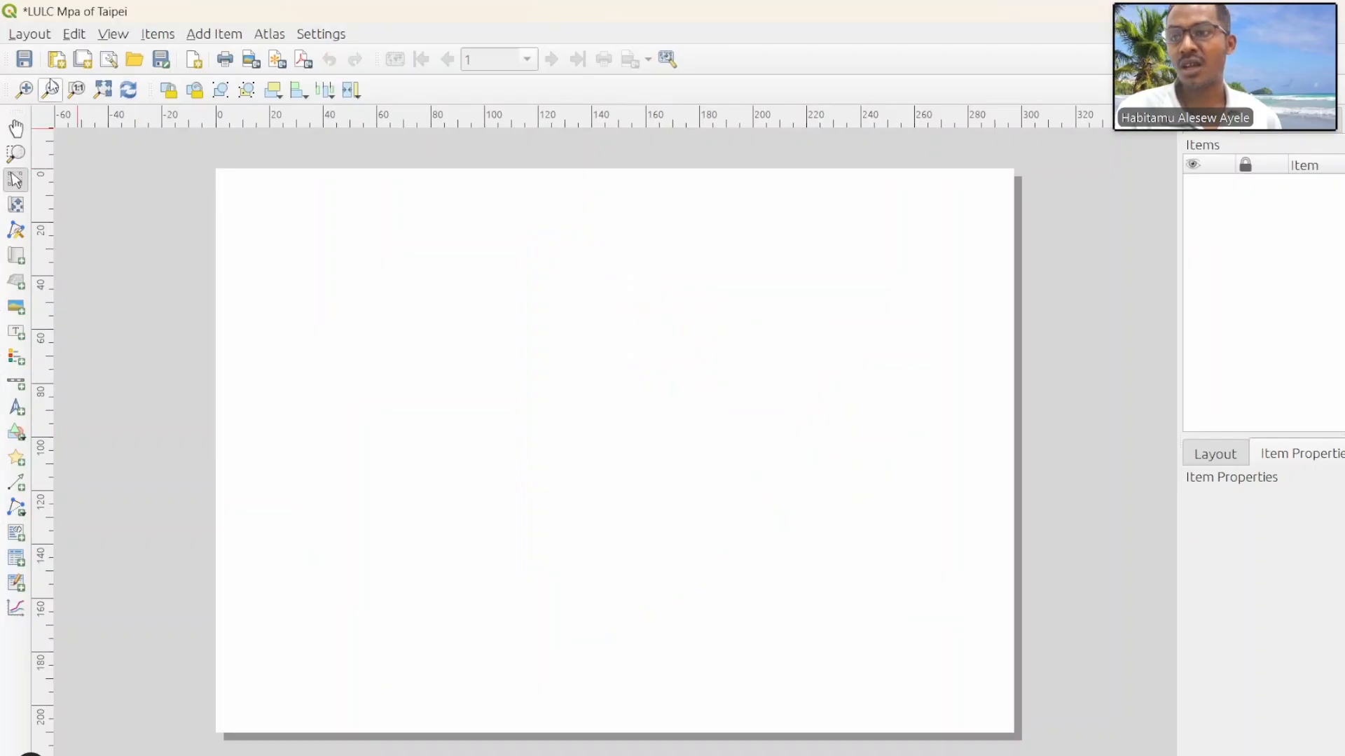
# Step: Add a map of the clipped raster nearly filling the page, and shrink its frame to leave margins on all sides
pyautogui.click(16, 260)
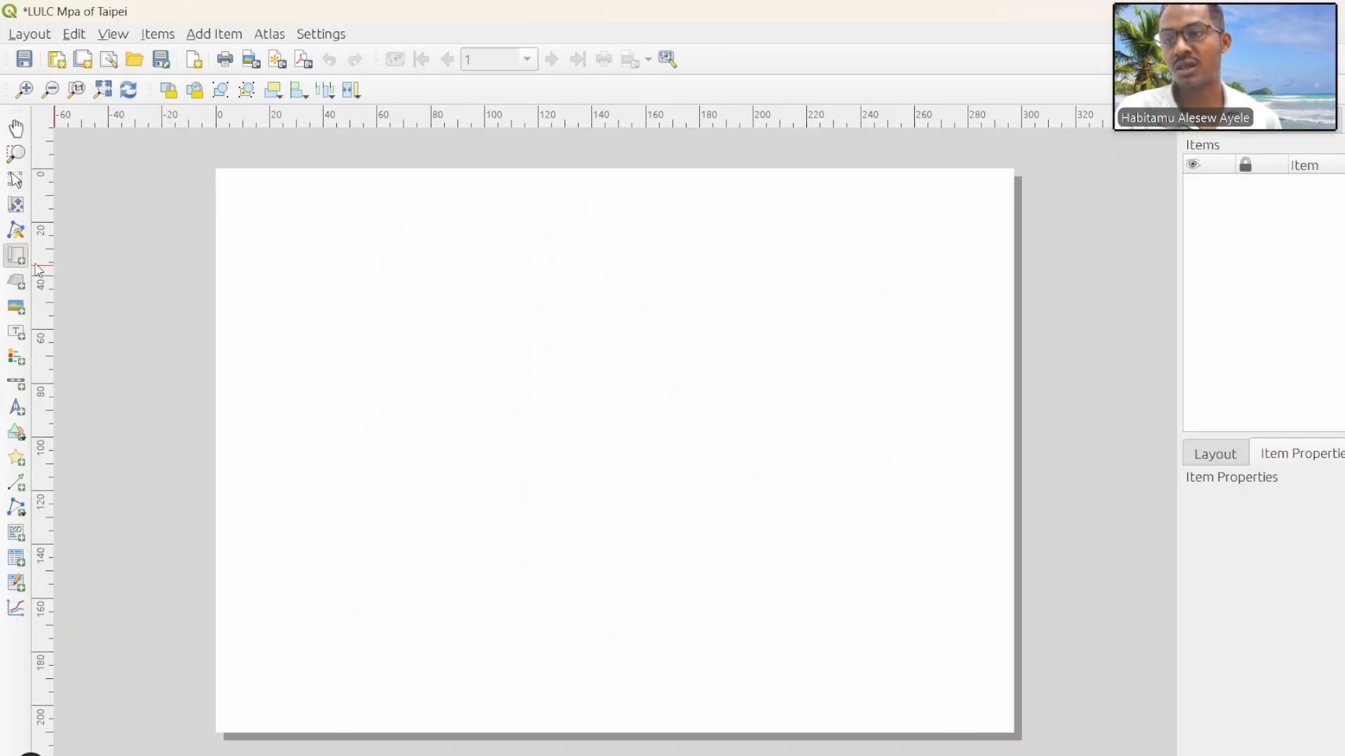
pyautogui.moveTo(225, 184); pyautogui.dragTo(993, 716)
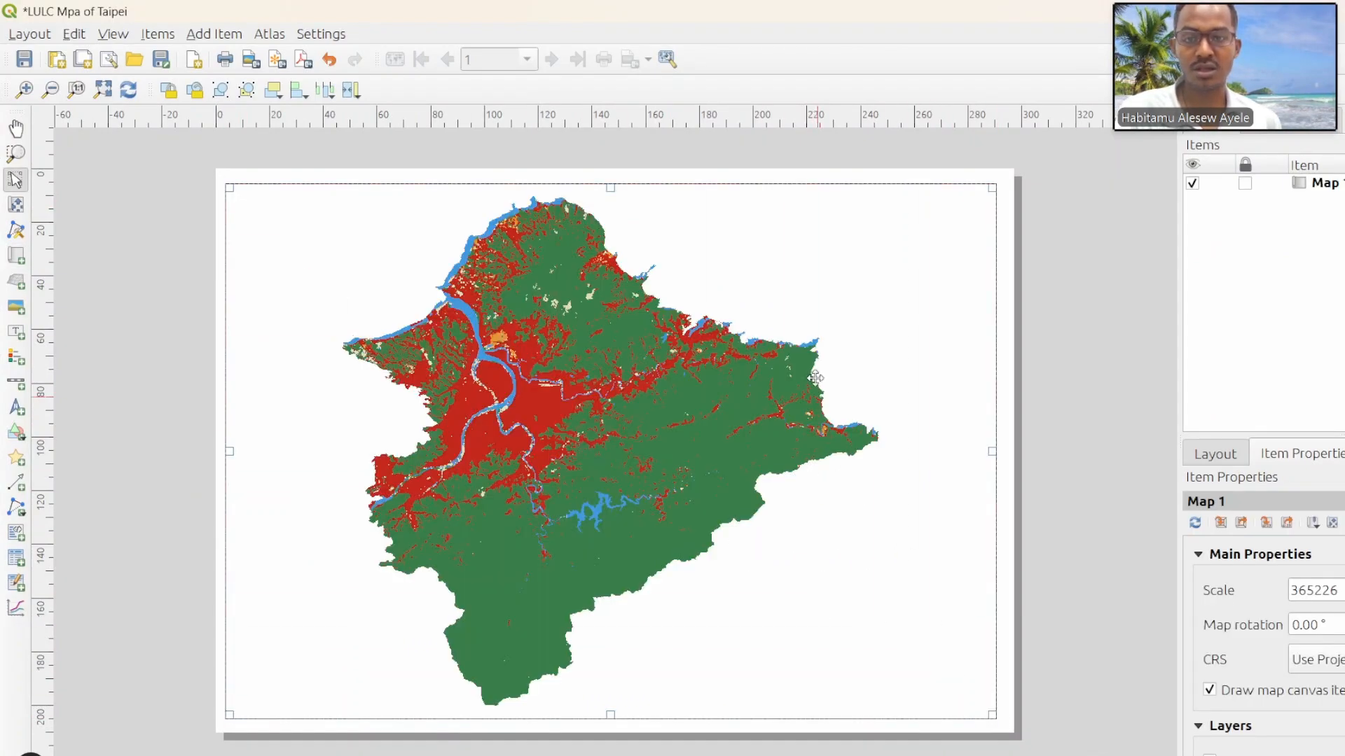
pyautogui.moveTo(988, 193); pyautogui.dragTo(978, 209)
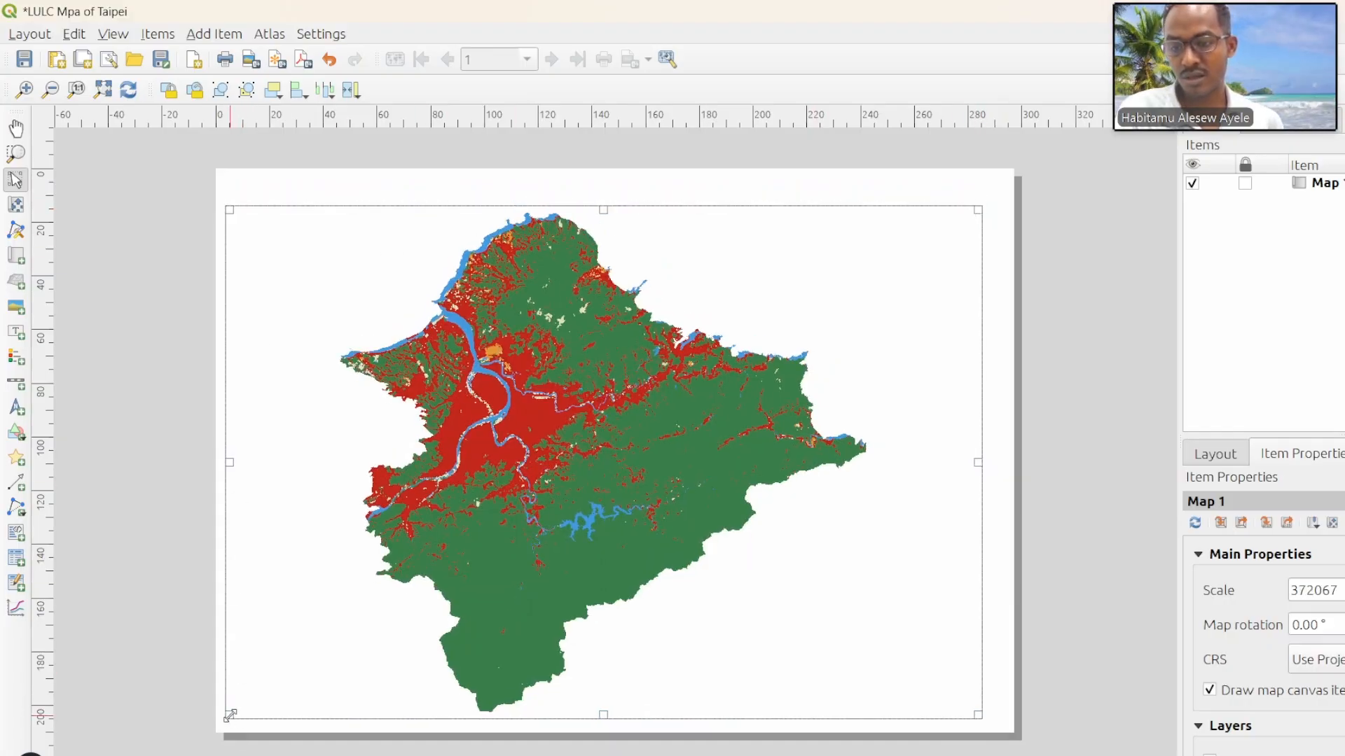
pyautogui.moveTo(234, 714); pyautogui.dragTo(258, 706)
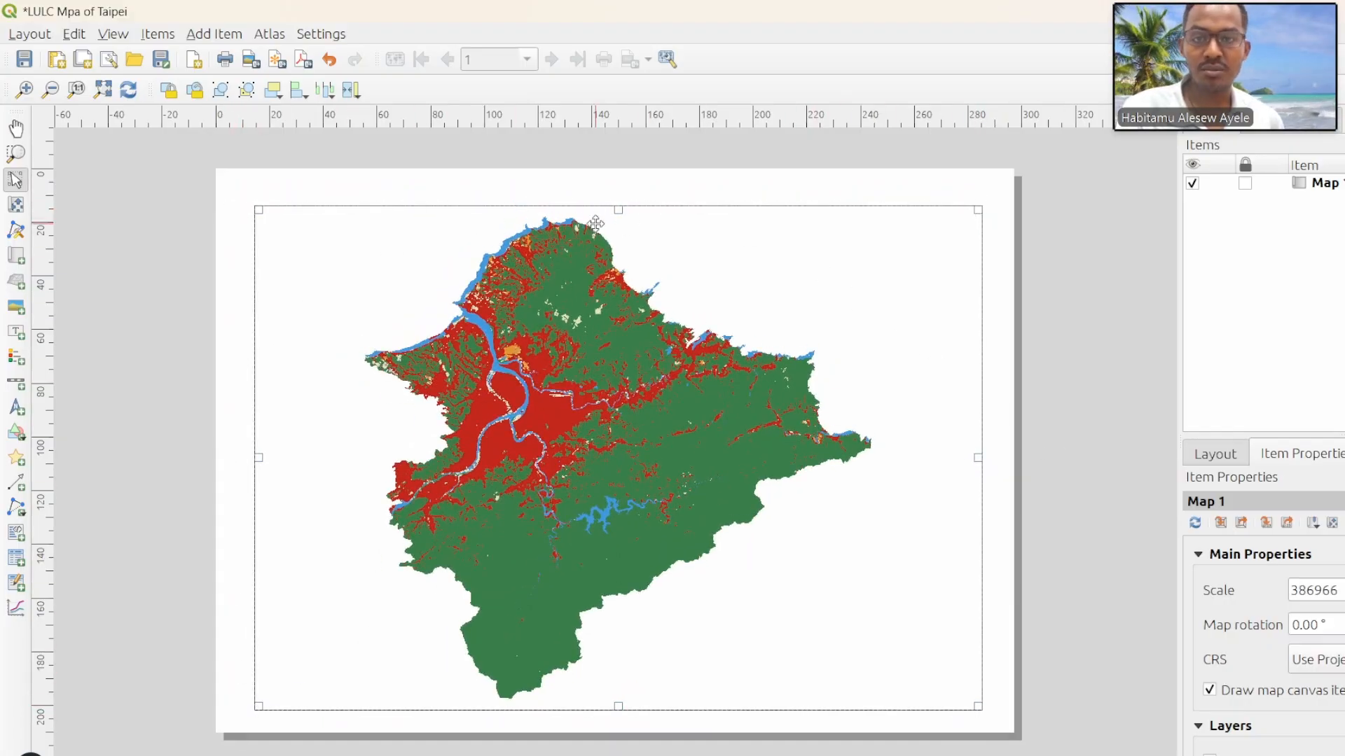
pyautogui.moveTo(616, 209); pyautogui.dragTo(614, 189)
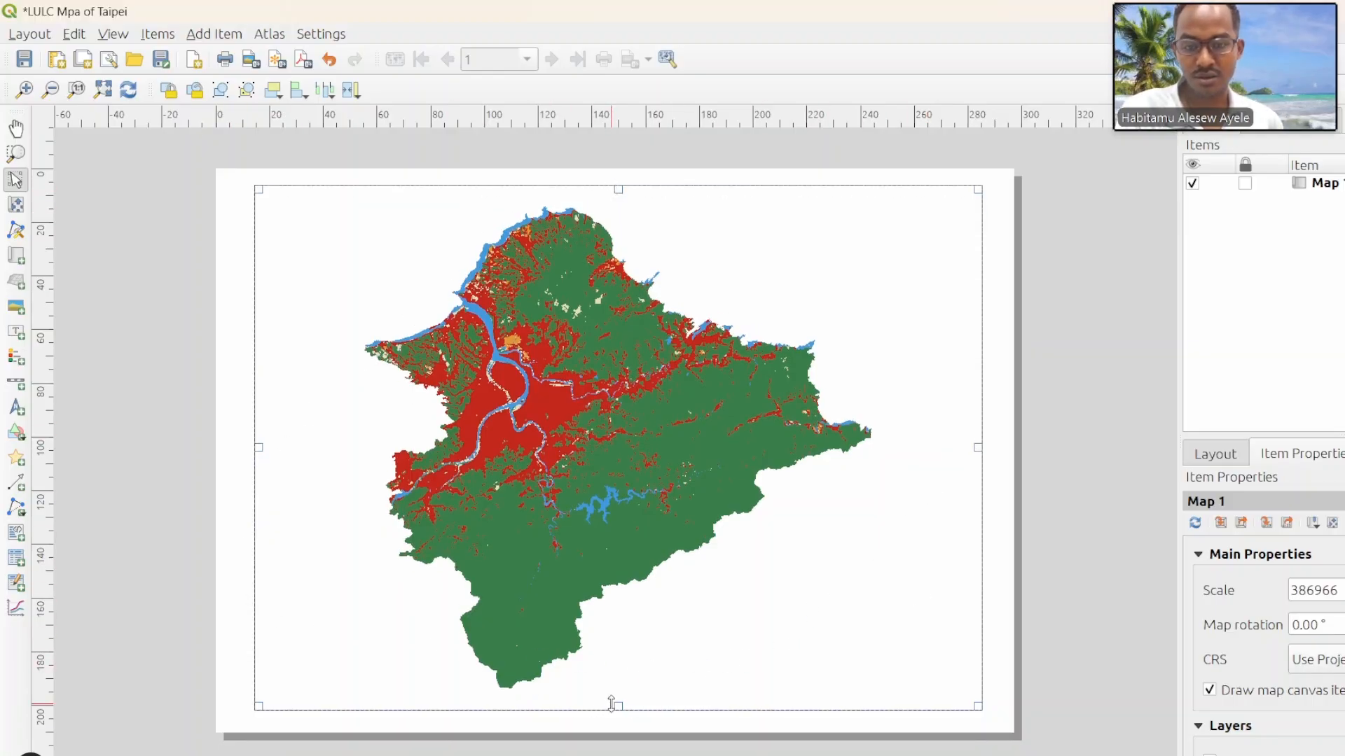
pyautogui.moveTo(615, 705); pyautogui.dragTo(616, 692)
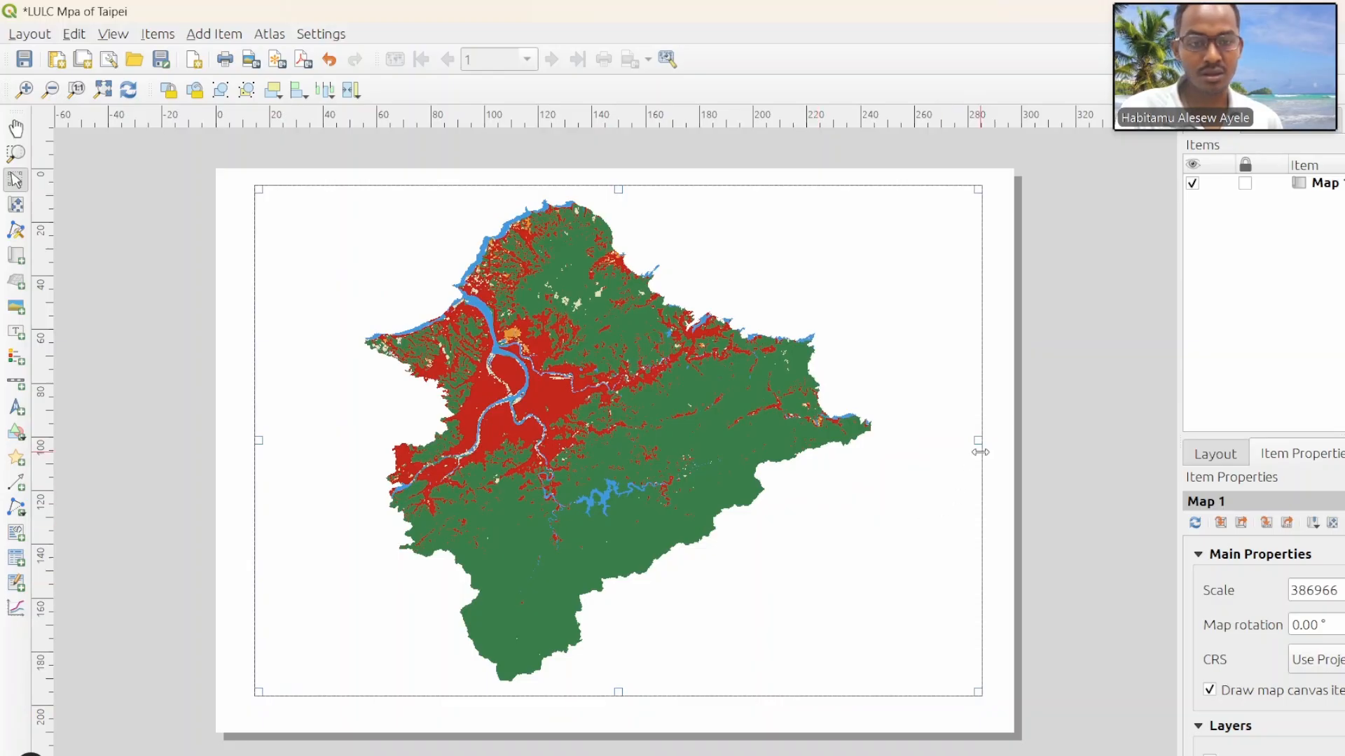
pyautogui.moveTo(979, 441); pyautogui.dragTo(986, 442)
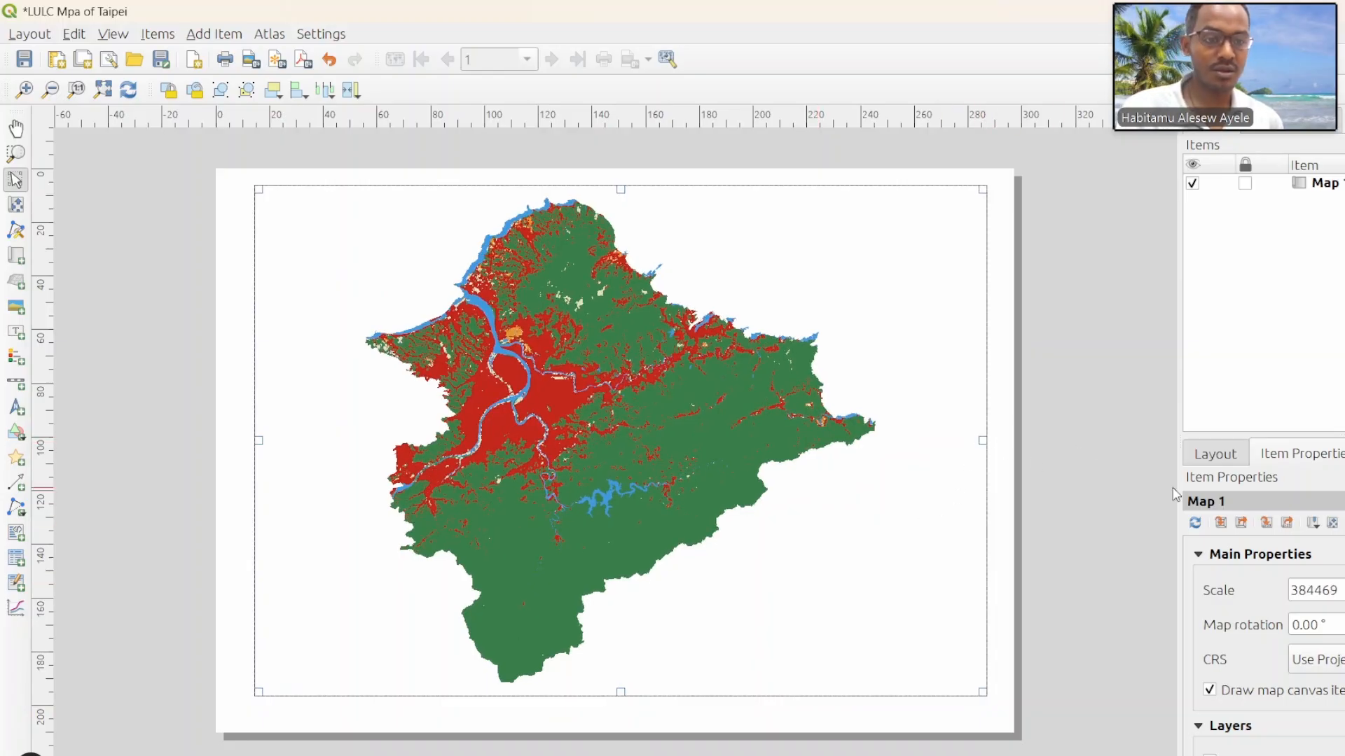
# Step: Add a grid to the layout's map item and open the grid's properties
pyautogui.click(1300, 184)
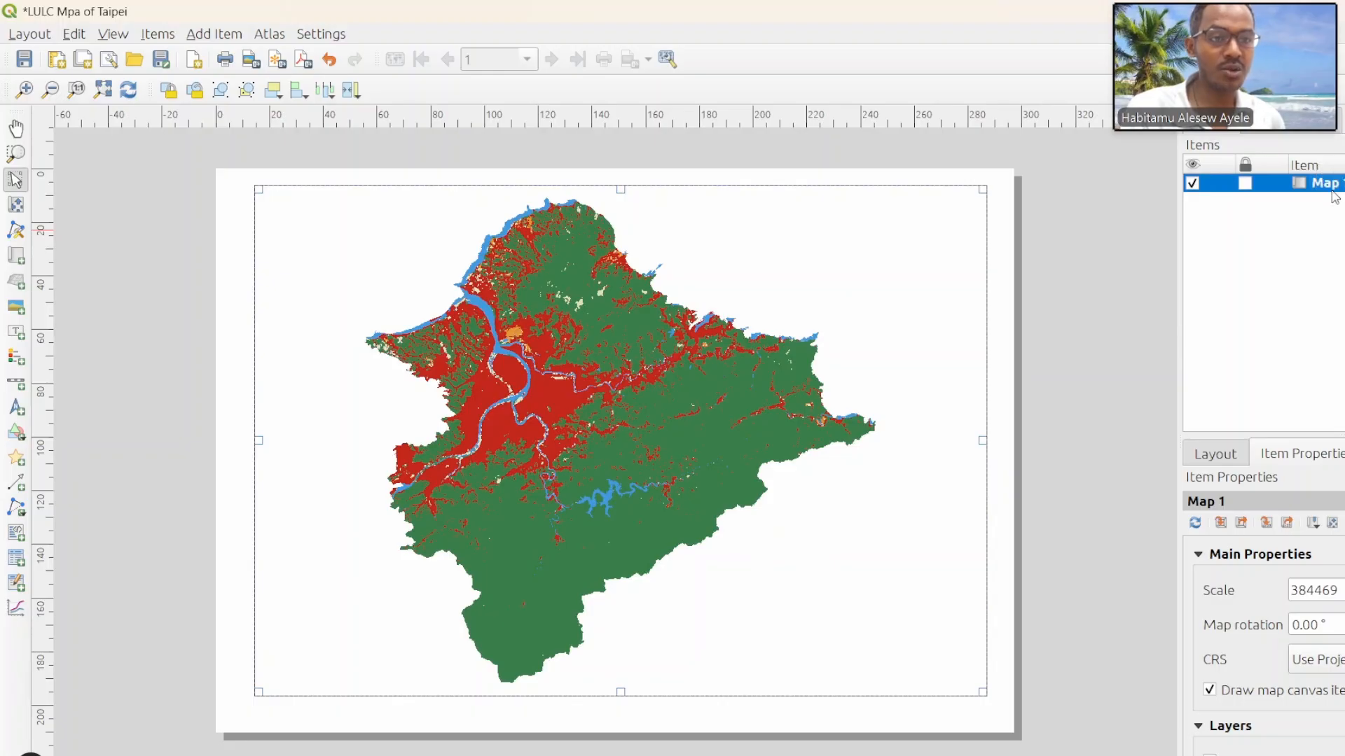
pyautogui.rightClick(1333, 185)
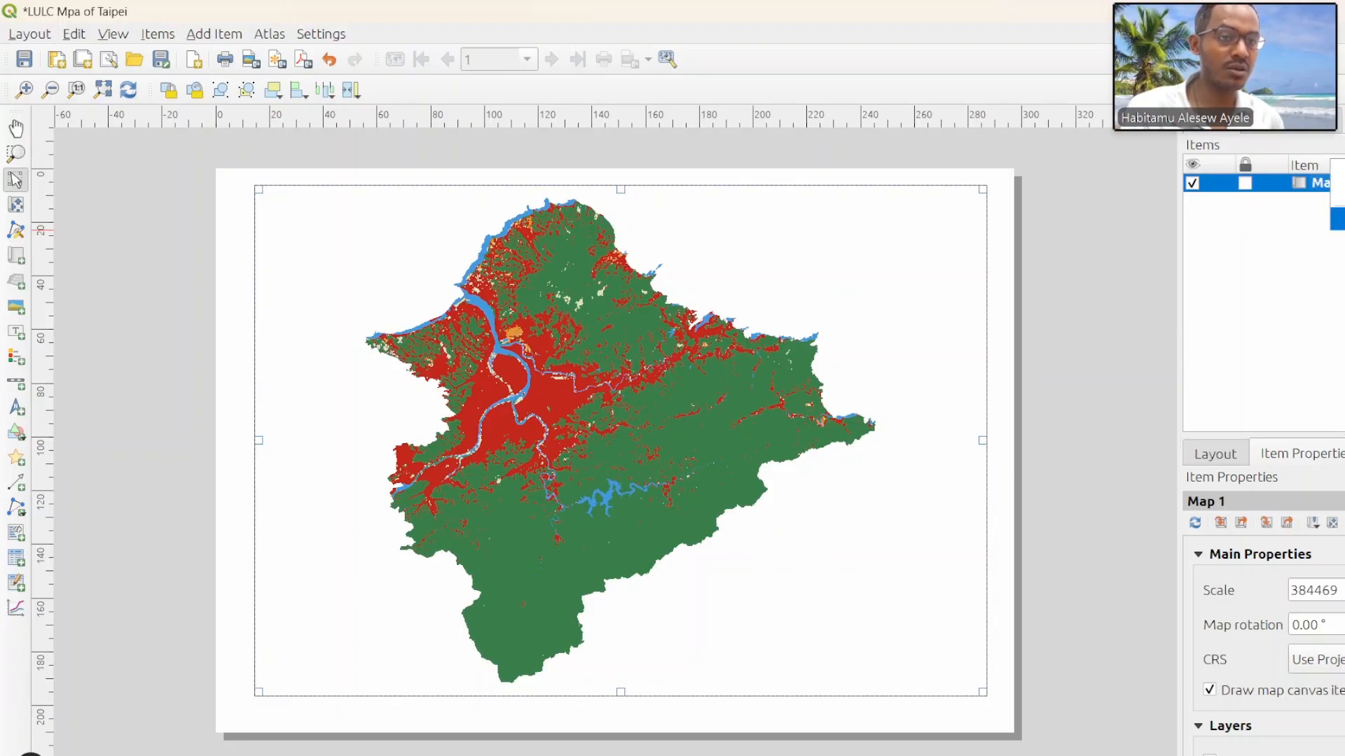
pyautogui.click(1339, 219)
pyautogui.scroll(-4, 1205, 610)
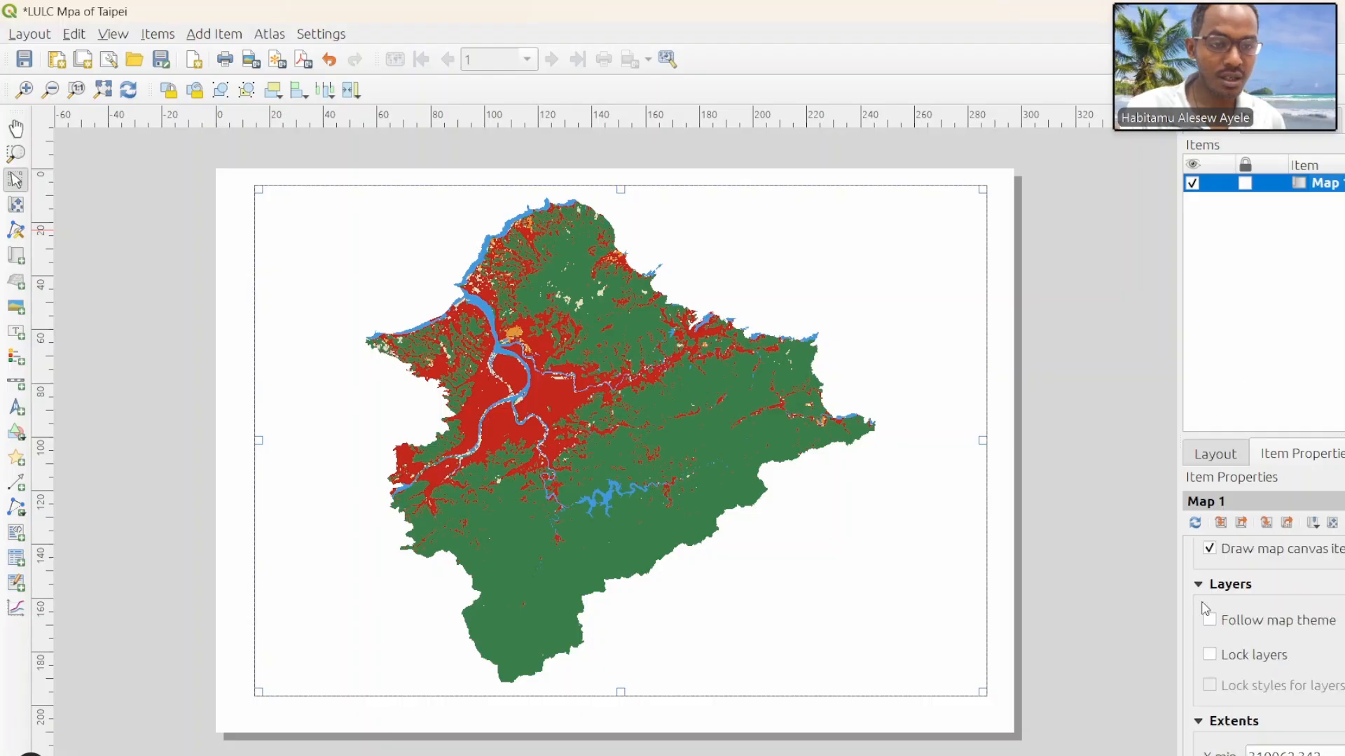
pyautogui.scroll(-2, 1188, 674)
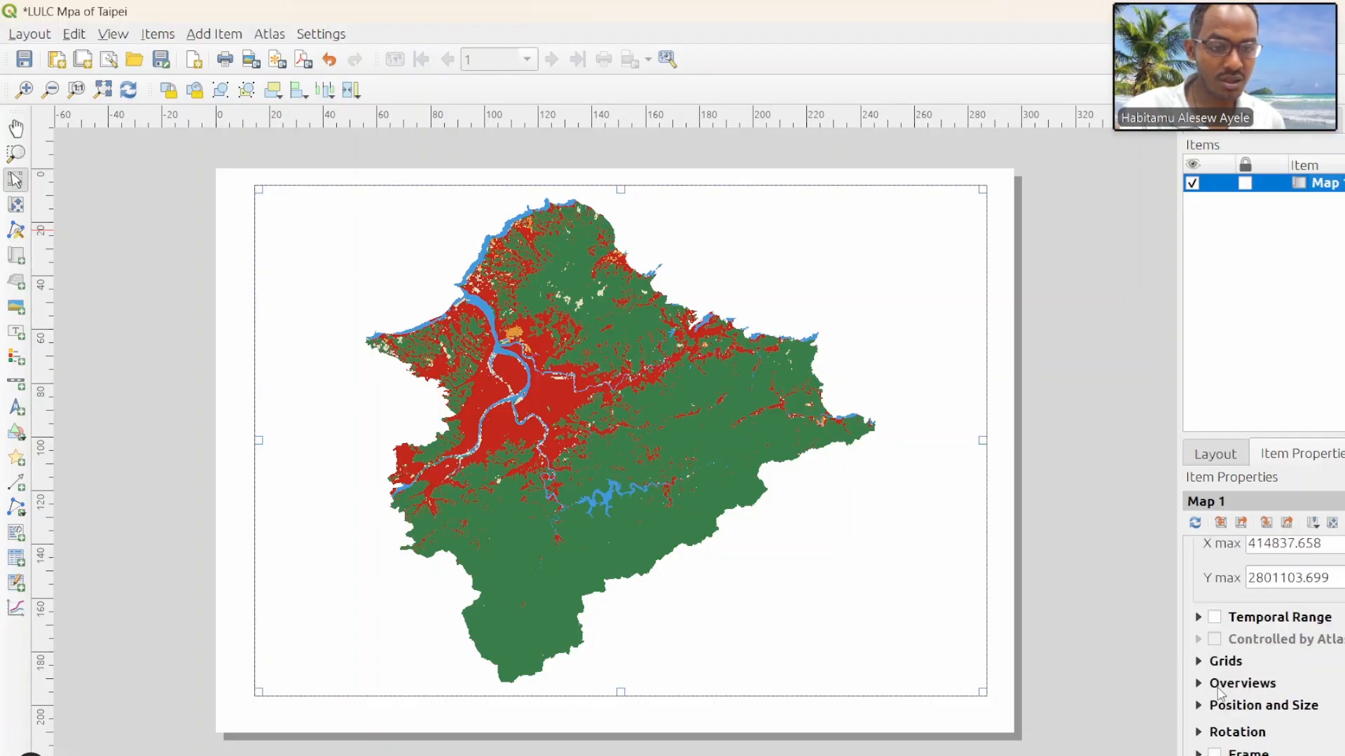
pyautogui.click(1199, 662)
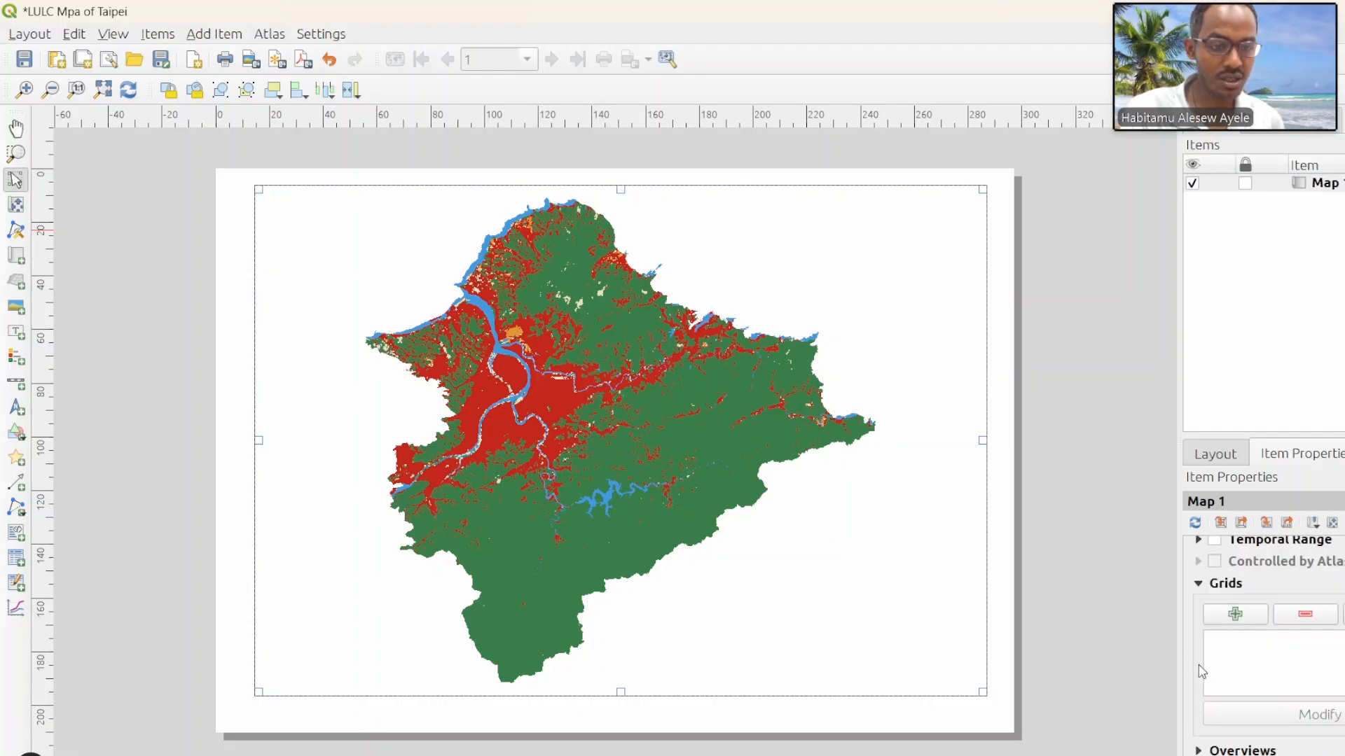
pyautogui.click(1235, 617)
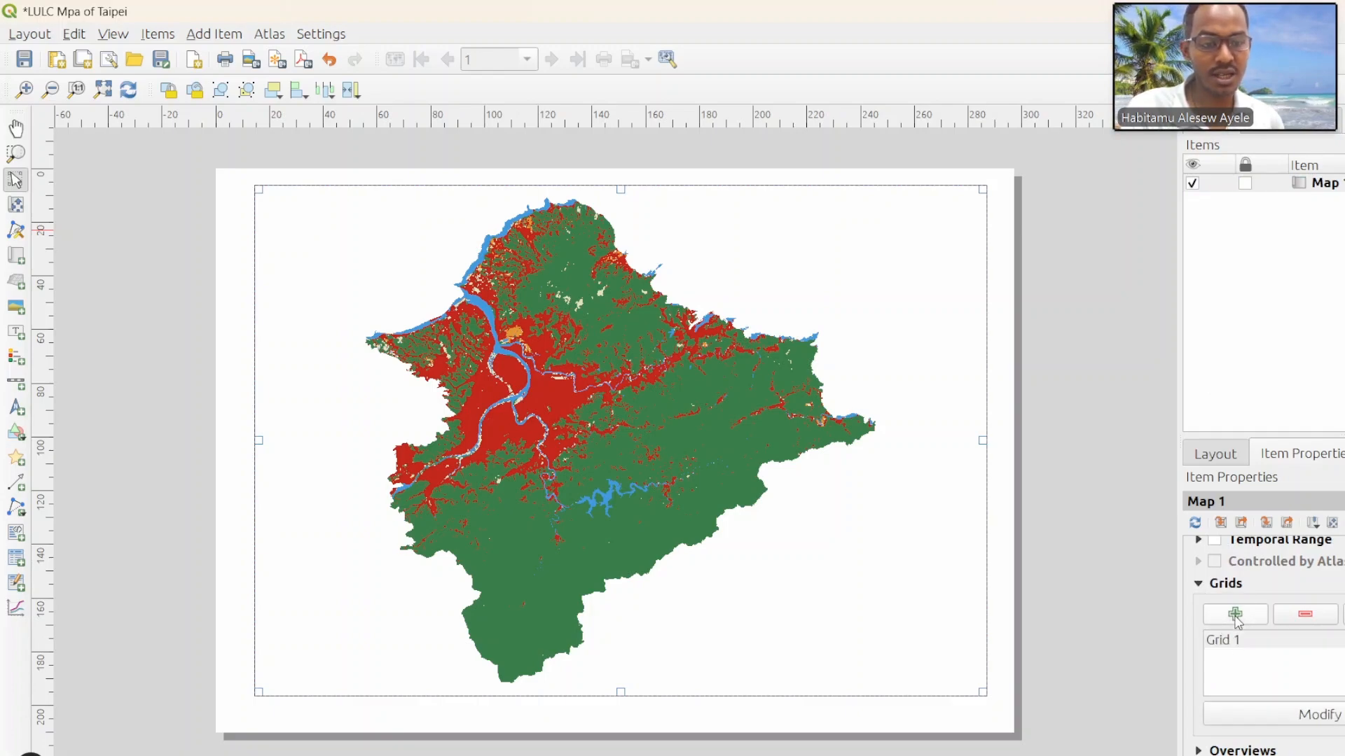
pyautogui.click(1321, 722)
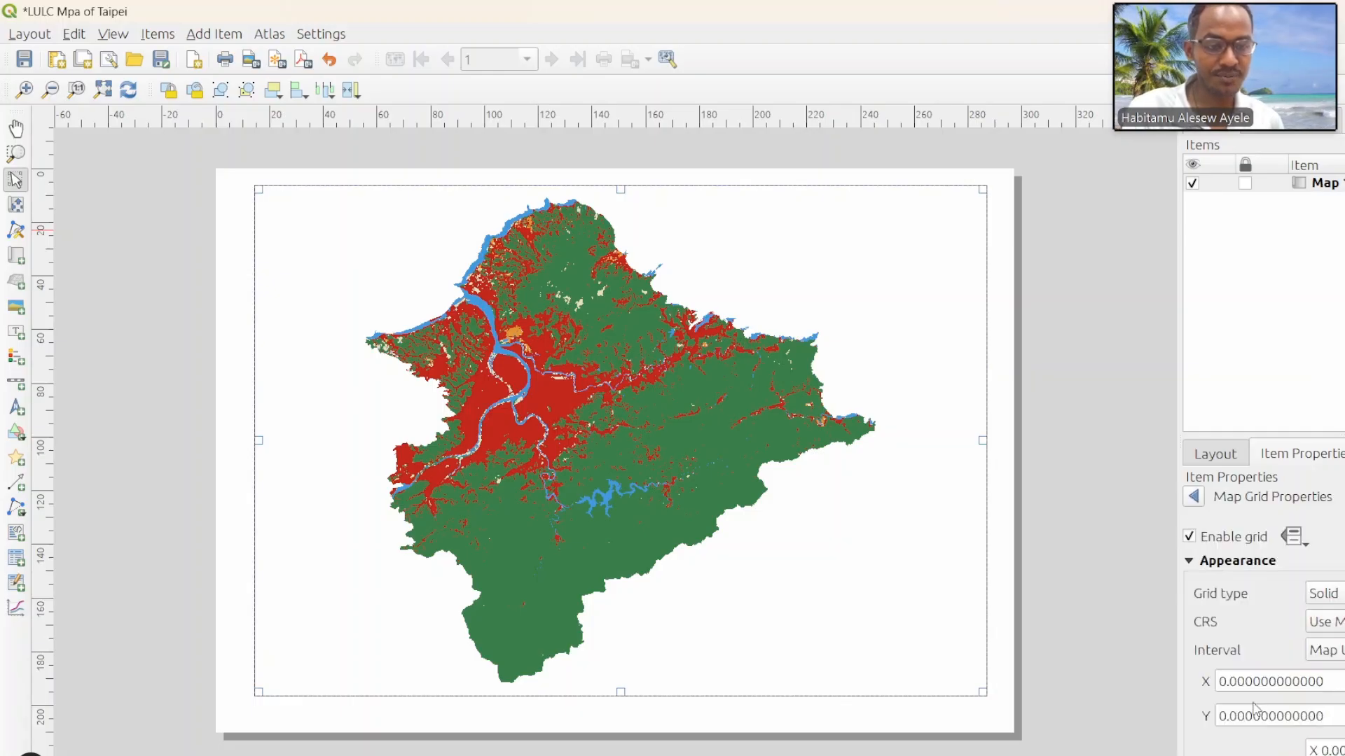
# Step: Keep the map CRS for the grid and set its interval unit to millimetres
pyautogui.scroll(-1, 1257, 604)
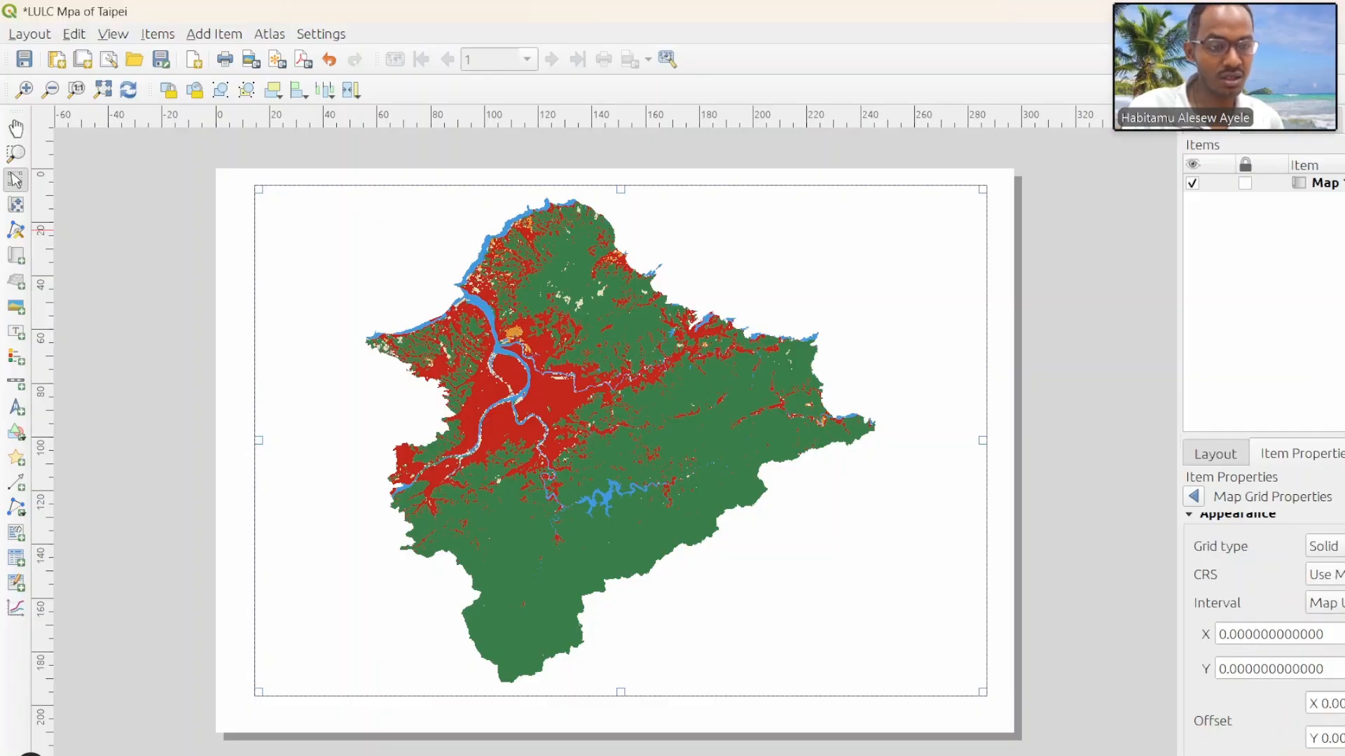
pyautogui.click(1323, 574)
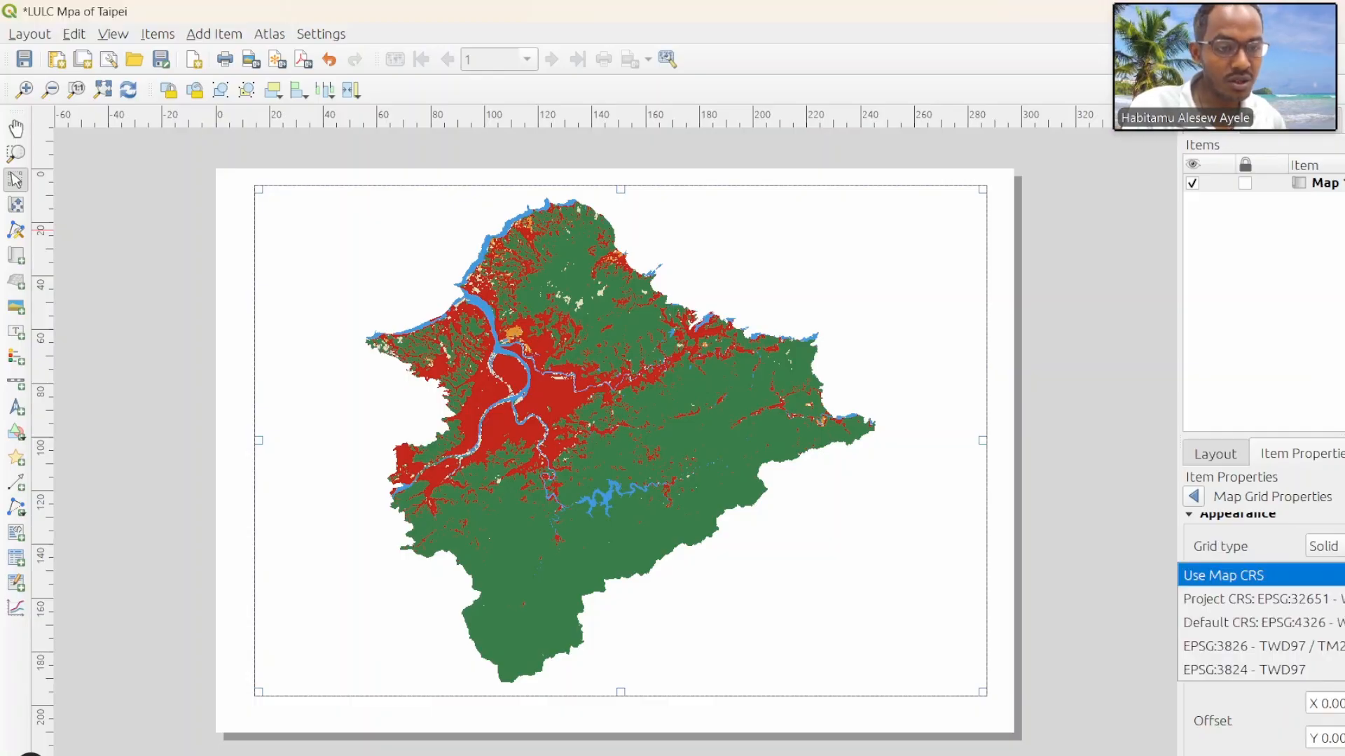
pyautogui.click(1323, 575)
pyautogui.click(1324, 603)
pyautogui.click(1324, 651)
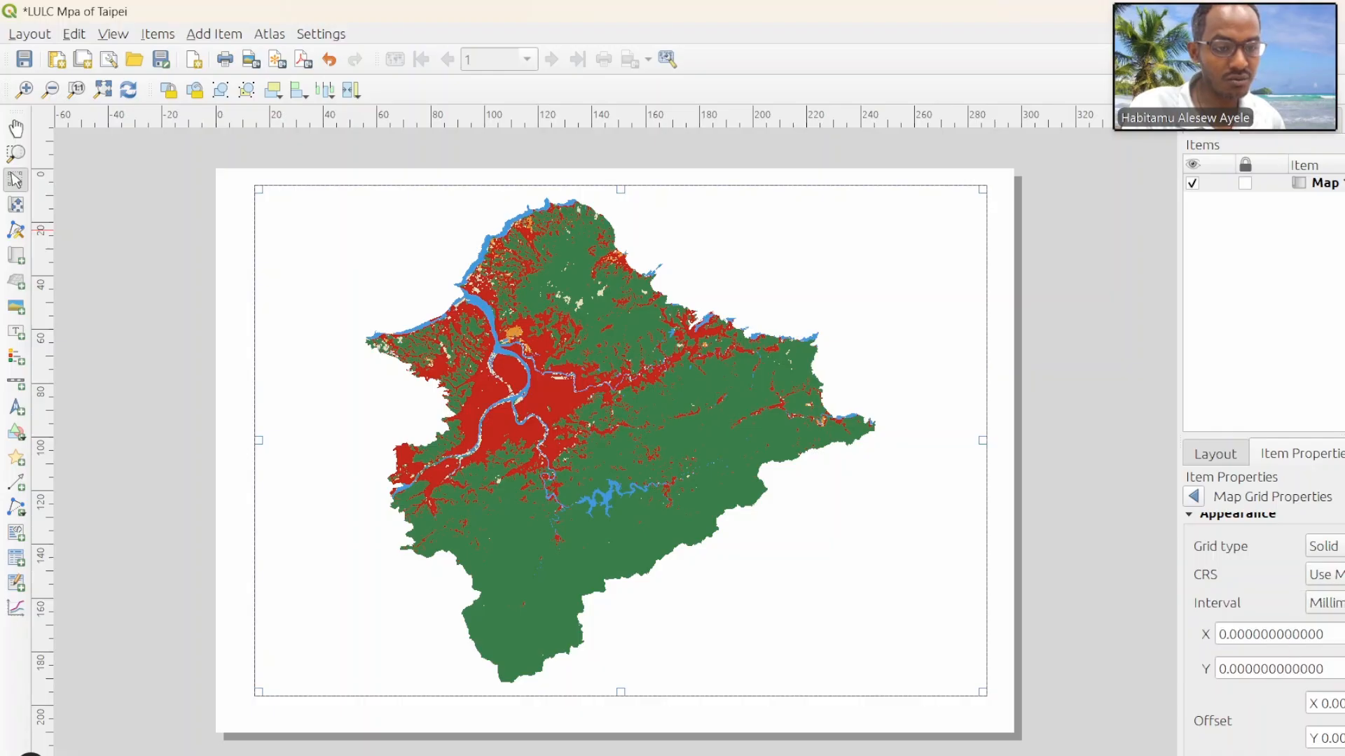
# Step: Set the map grid's X and Y intervals to 40 mm each
pyautogui.click(1225, 634)
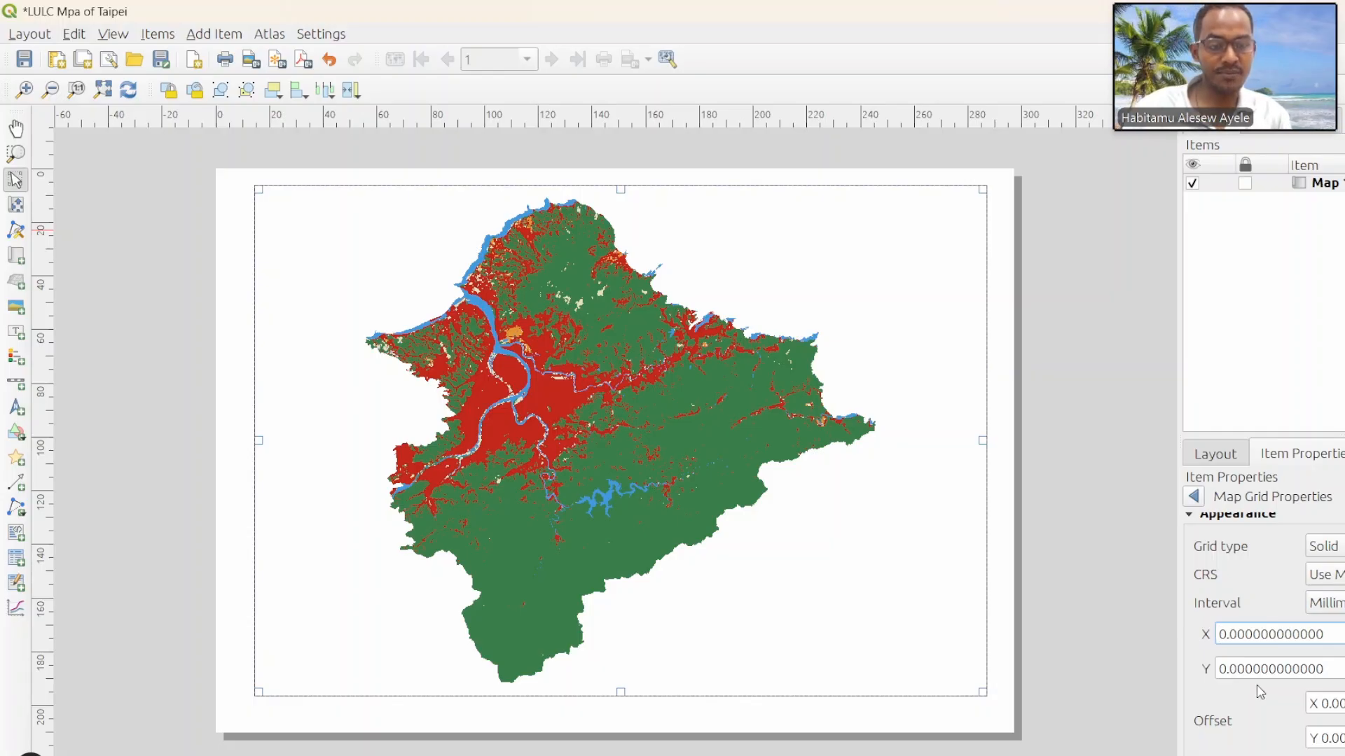
pyautogui.write('4')
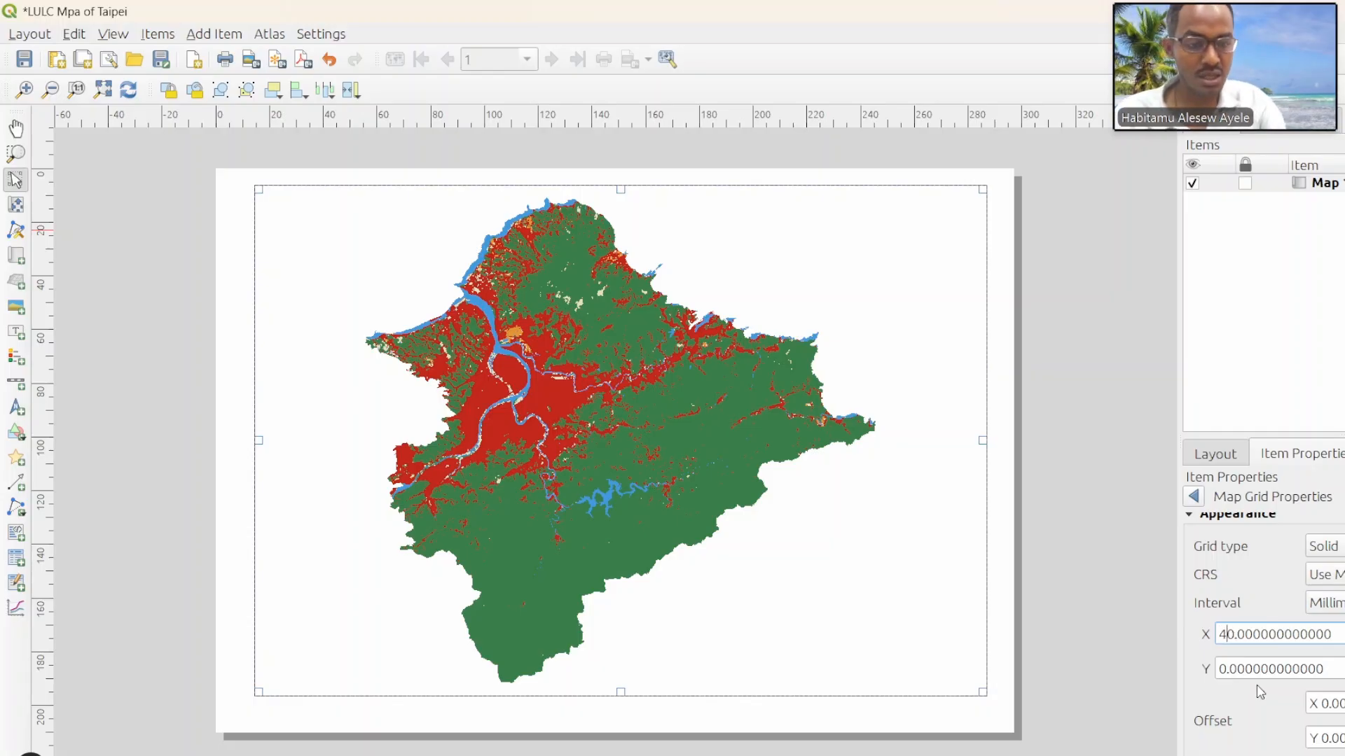
pyautogui.click(1224, 667)
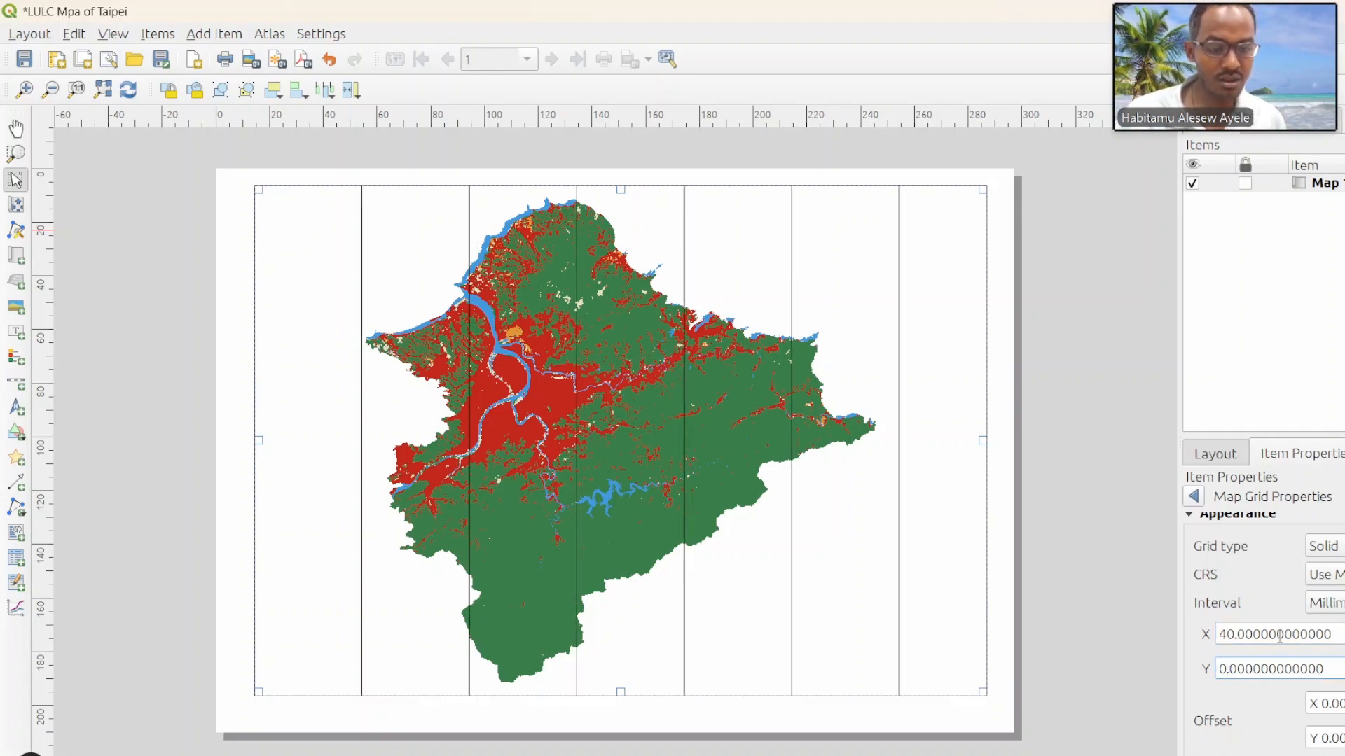
pyautogui.write('40')
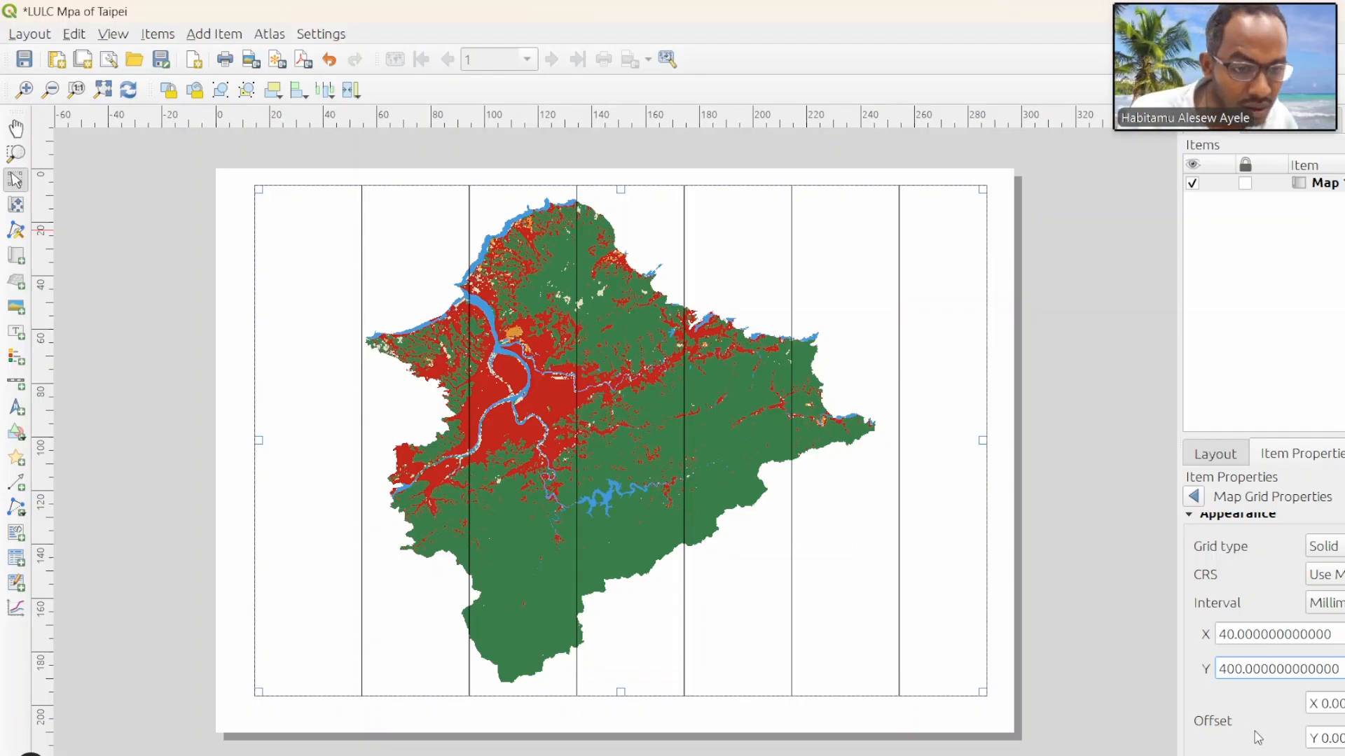
pyautogui.press('Delete')
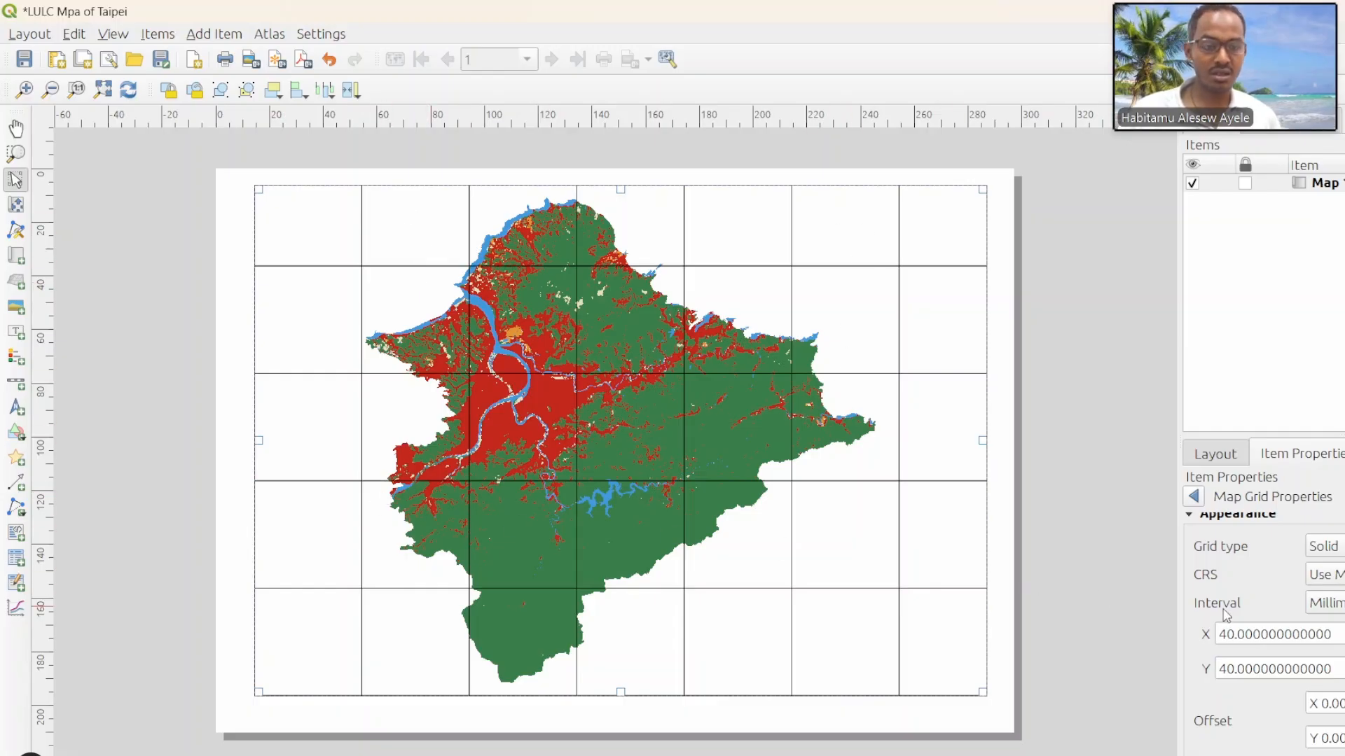
pyautogui.scroll(-4, 1267, 749)
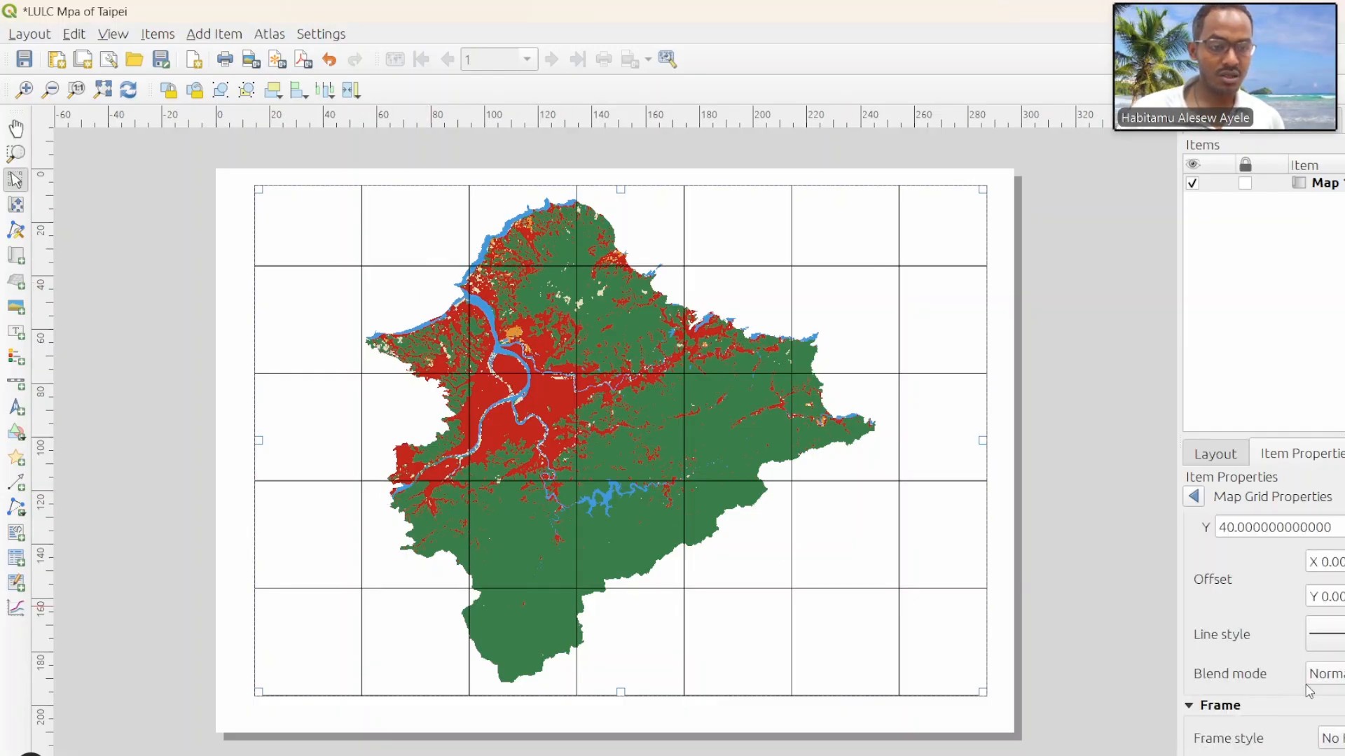
pyautogui.click(1334, 674)
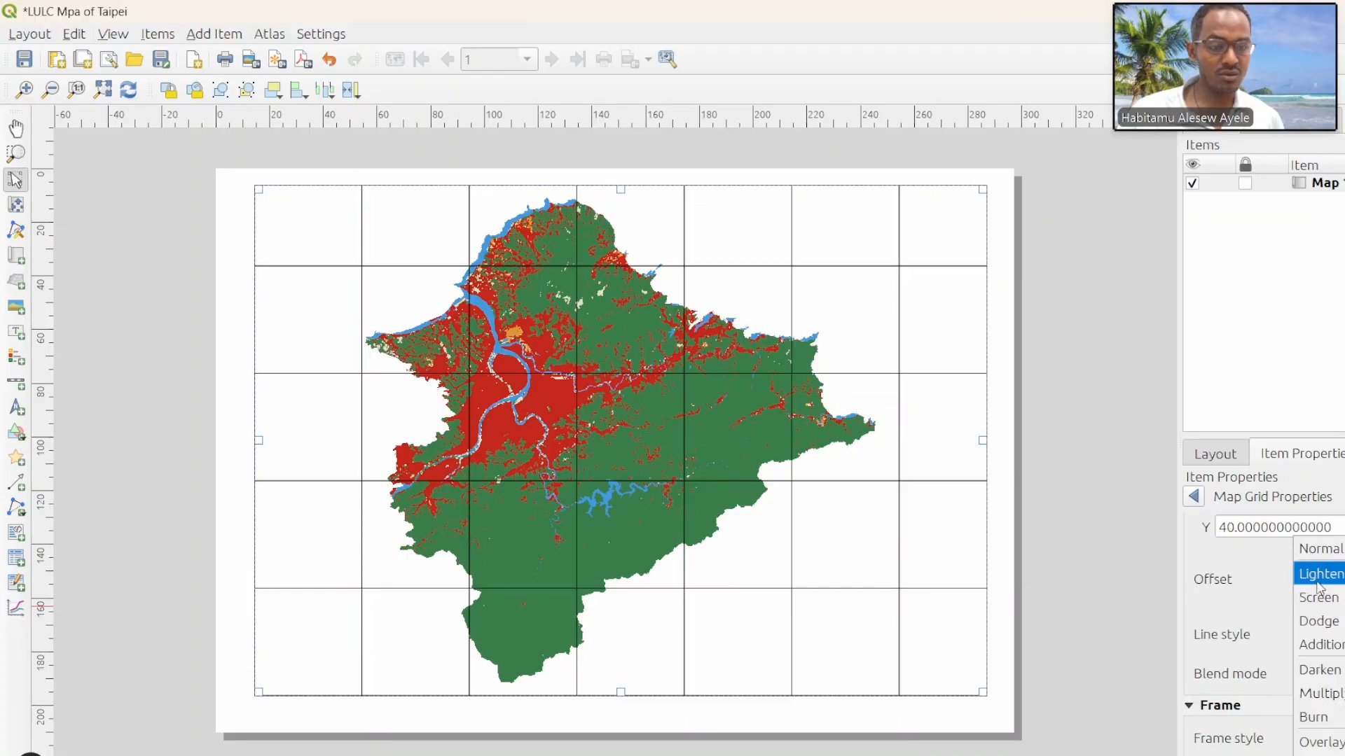
pyautogui.click(1258, 587)
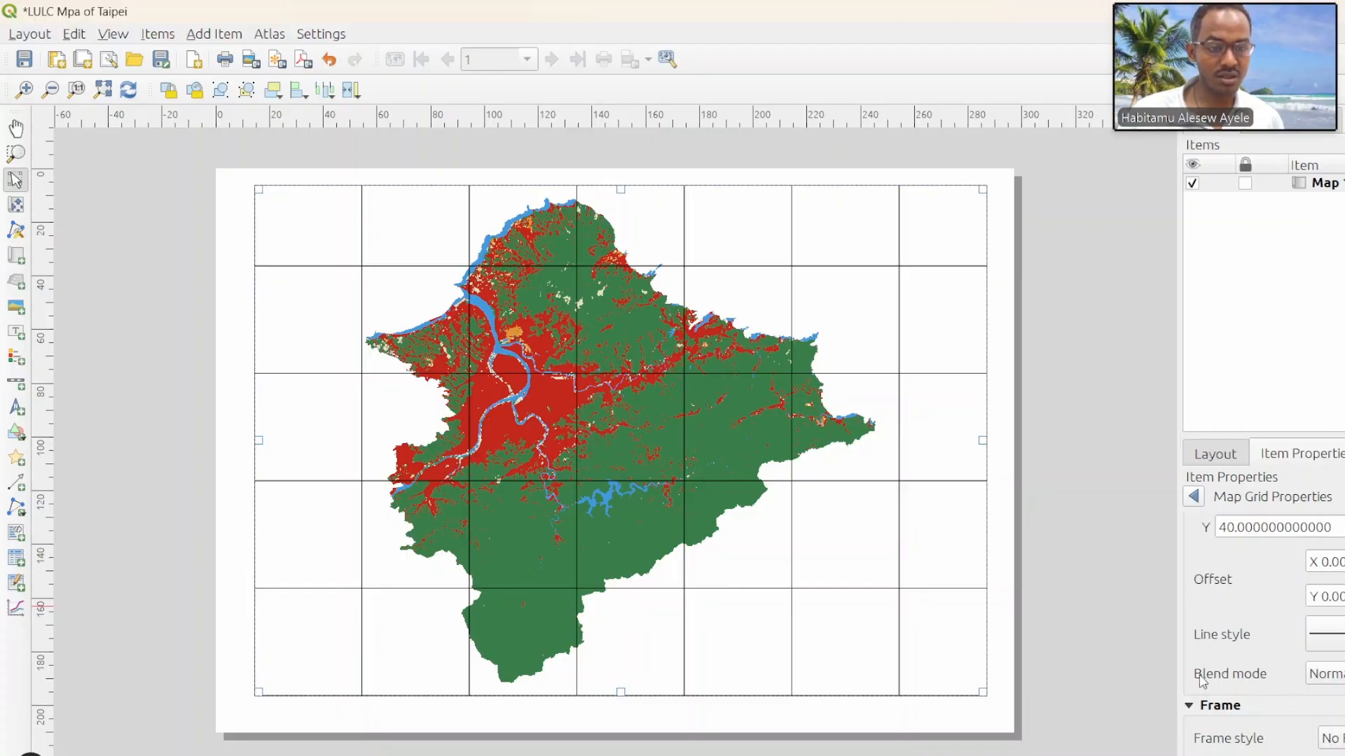
# Step: Set the map grid's blend mode to Lighten and turn on drawing of its coordinates
pyautogui.click(1330, 674)
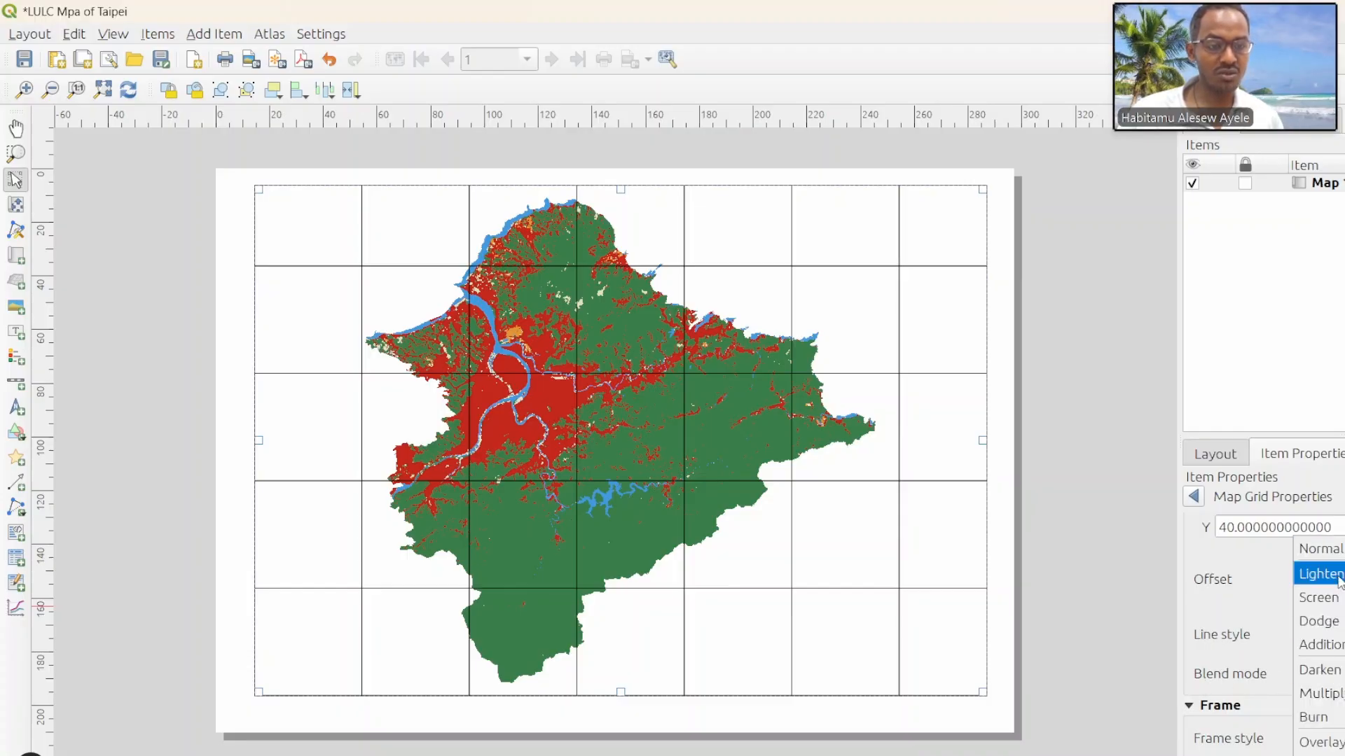
pyautogui.click(1316, 577)
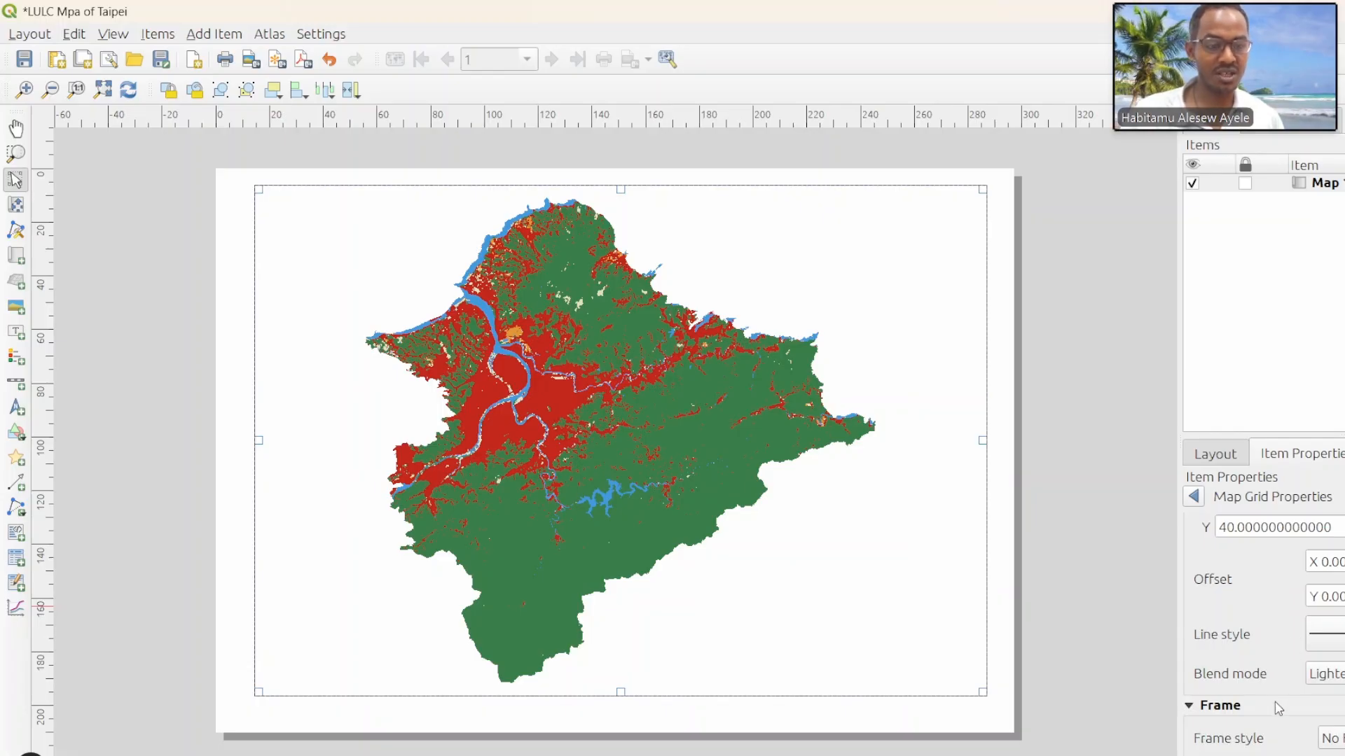
pyautogui.scroll(-10, 1276, 709)
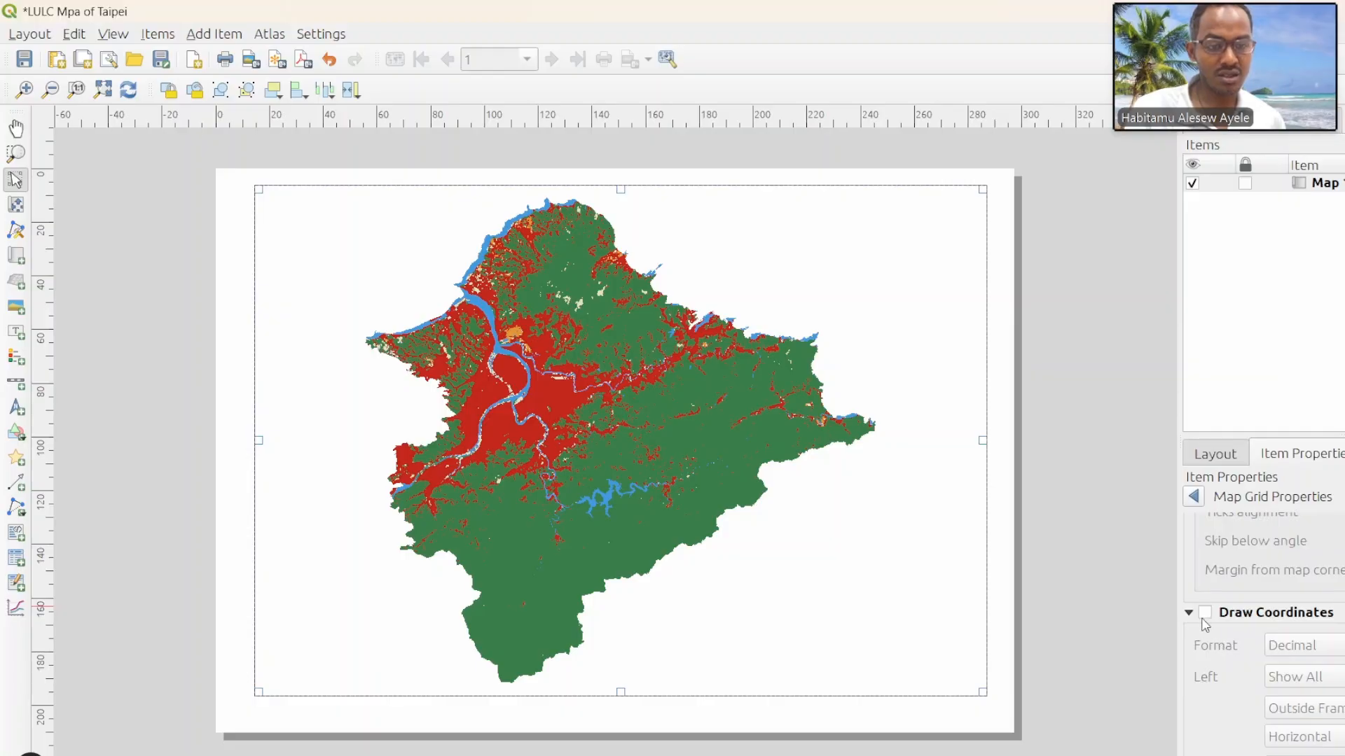
pyautogui.click(1206, 614)
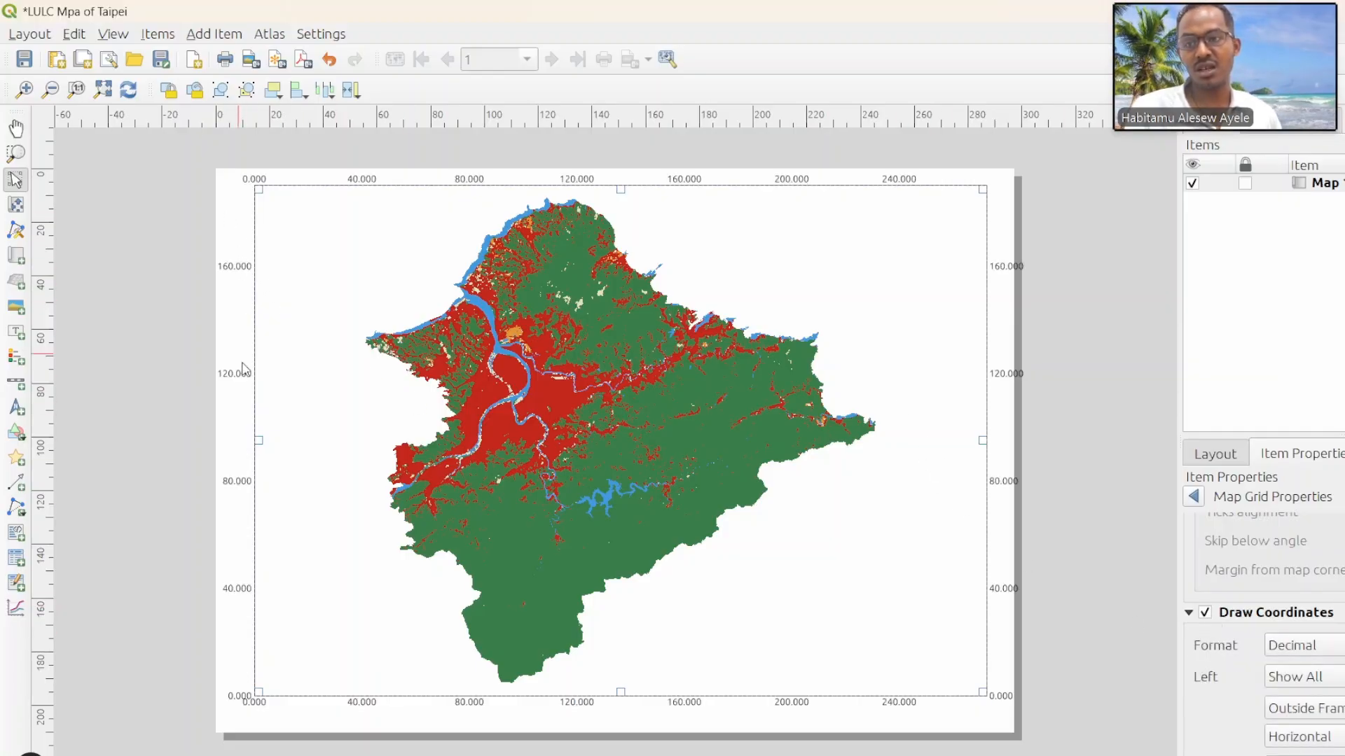
# Step: Set the grid coordinate format to decimal with suffix
pyautogui.scroll(-3, 1228, 710)
pyautogui.scroll(1, 1227, 710)
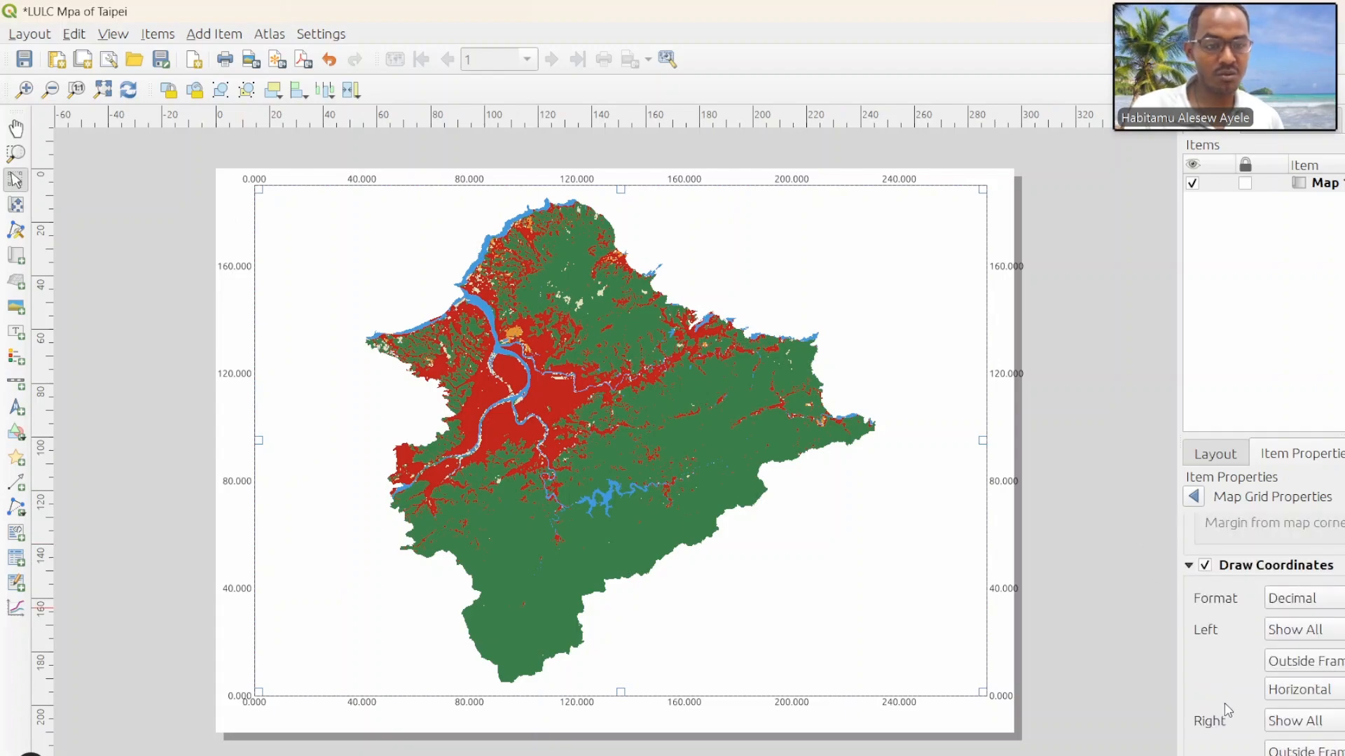
pyautogui.click(1322, 599)
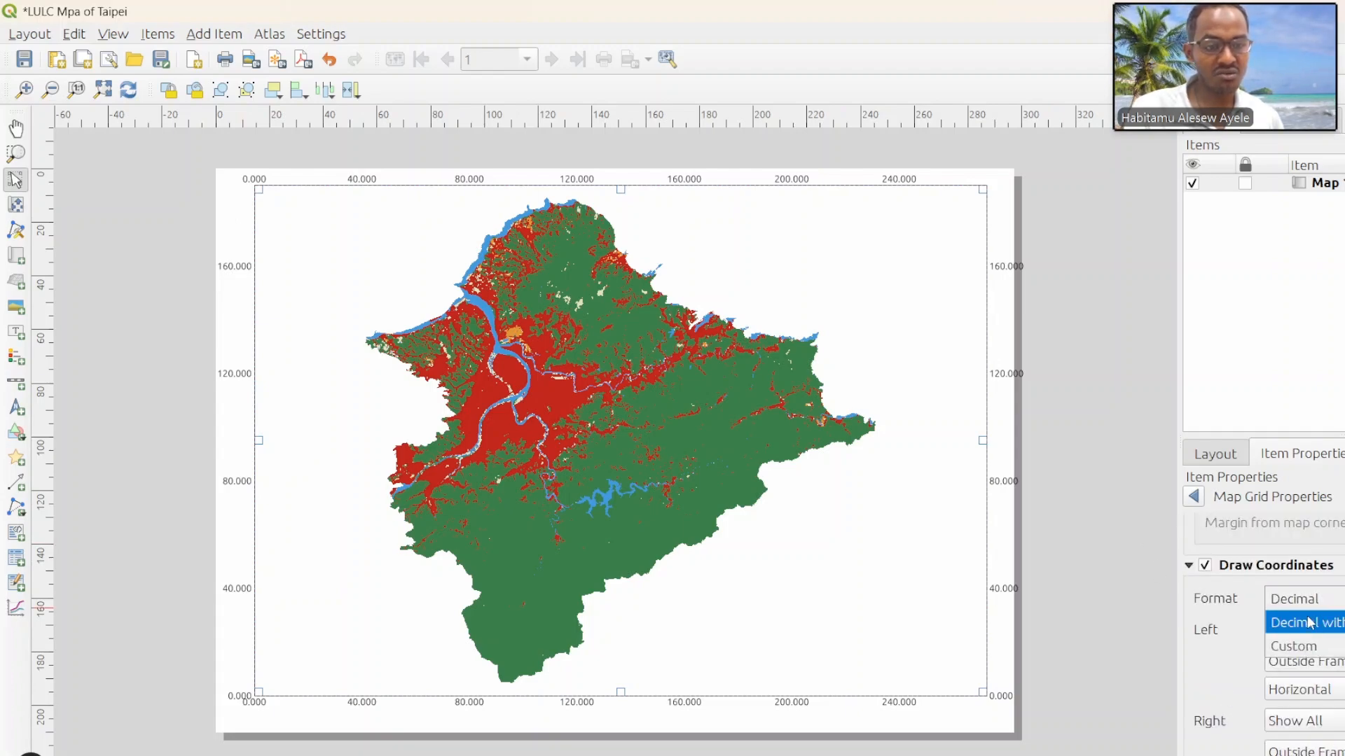
pyautogui.click(1306, 623)
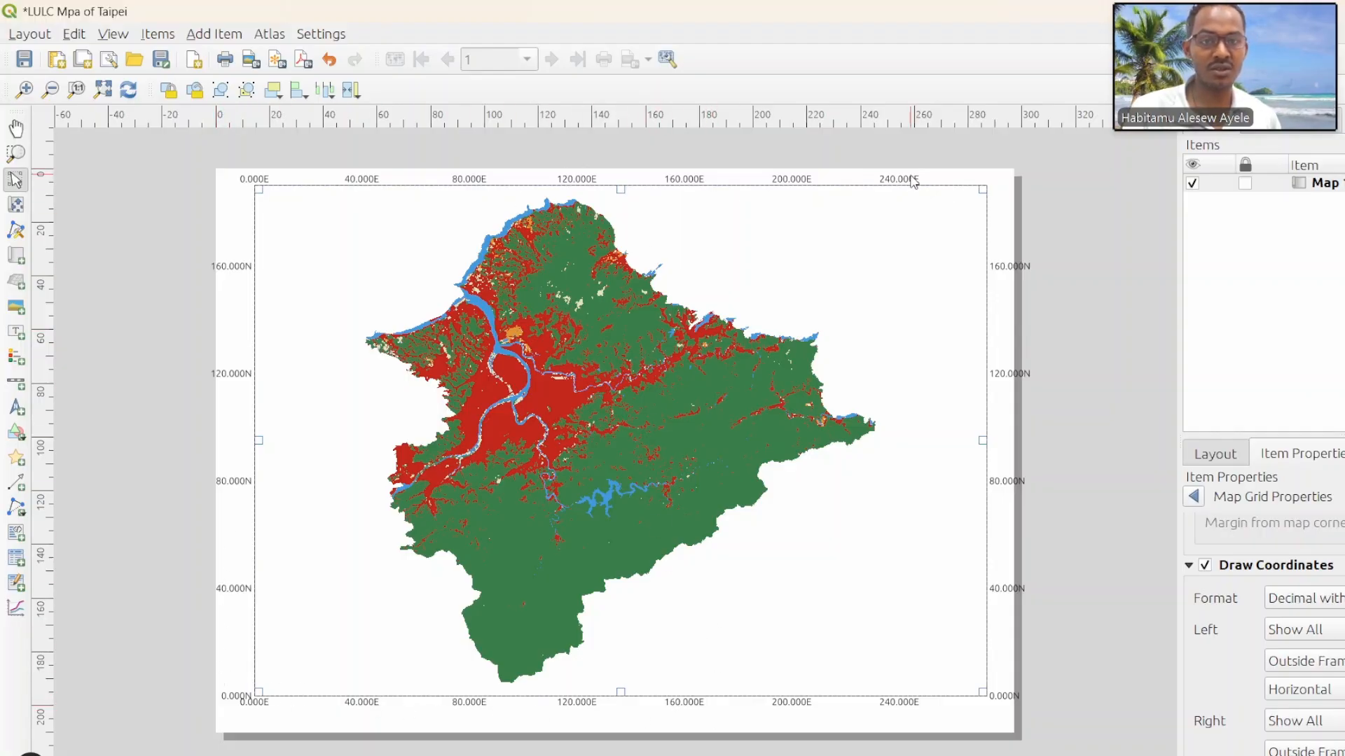
# Step: Limit the left-side grid coordinates to latitude only and orient them Vertical Ascending
pyautogui.click(1327, 630)
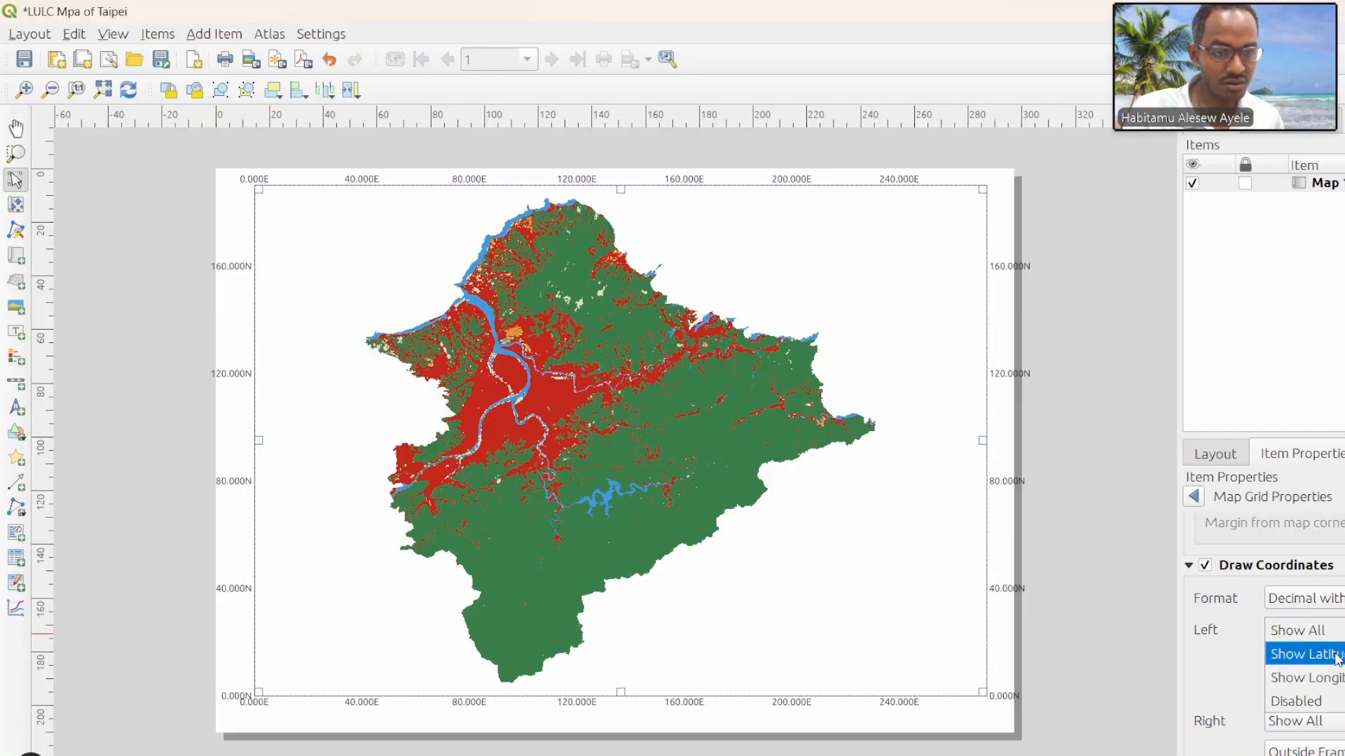
pyautogui.click(1322, 658)
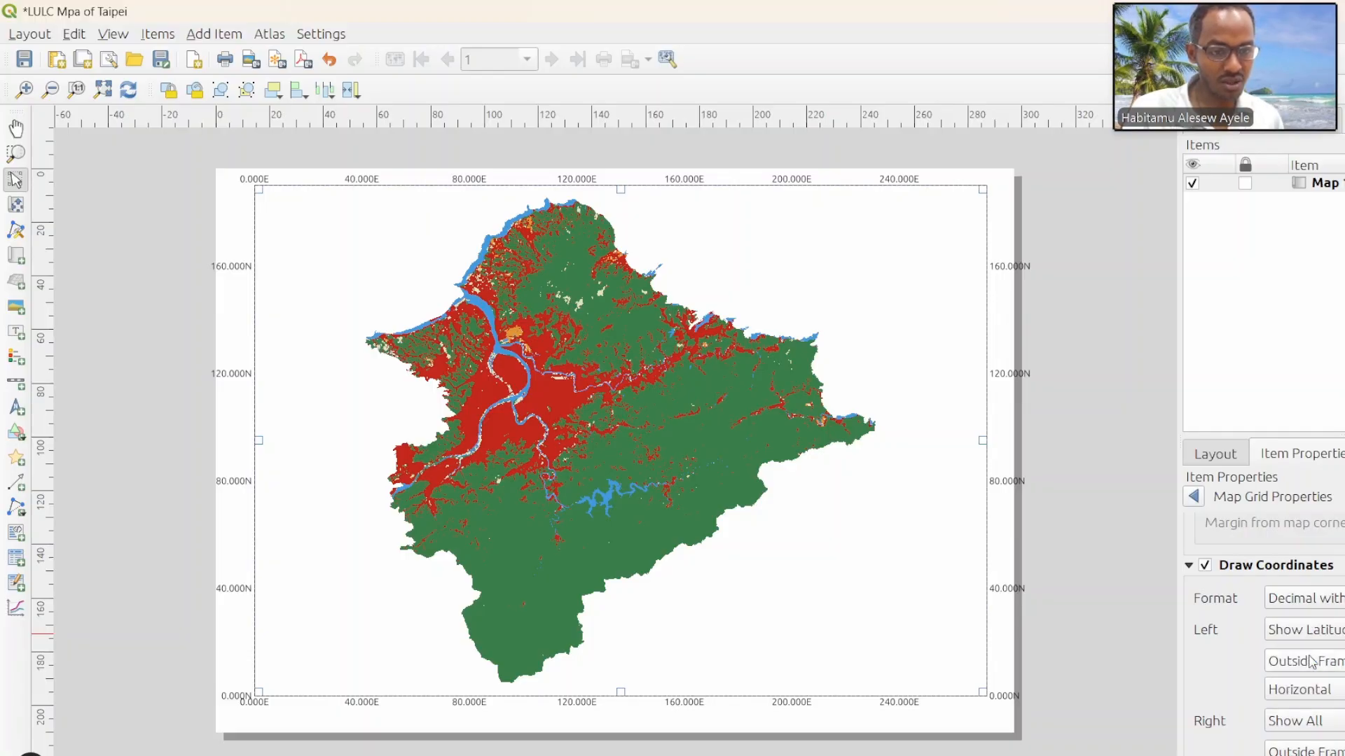
pyautogui.scroll(-1, 1234, 673)
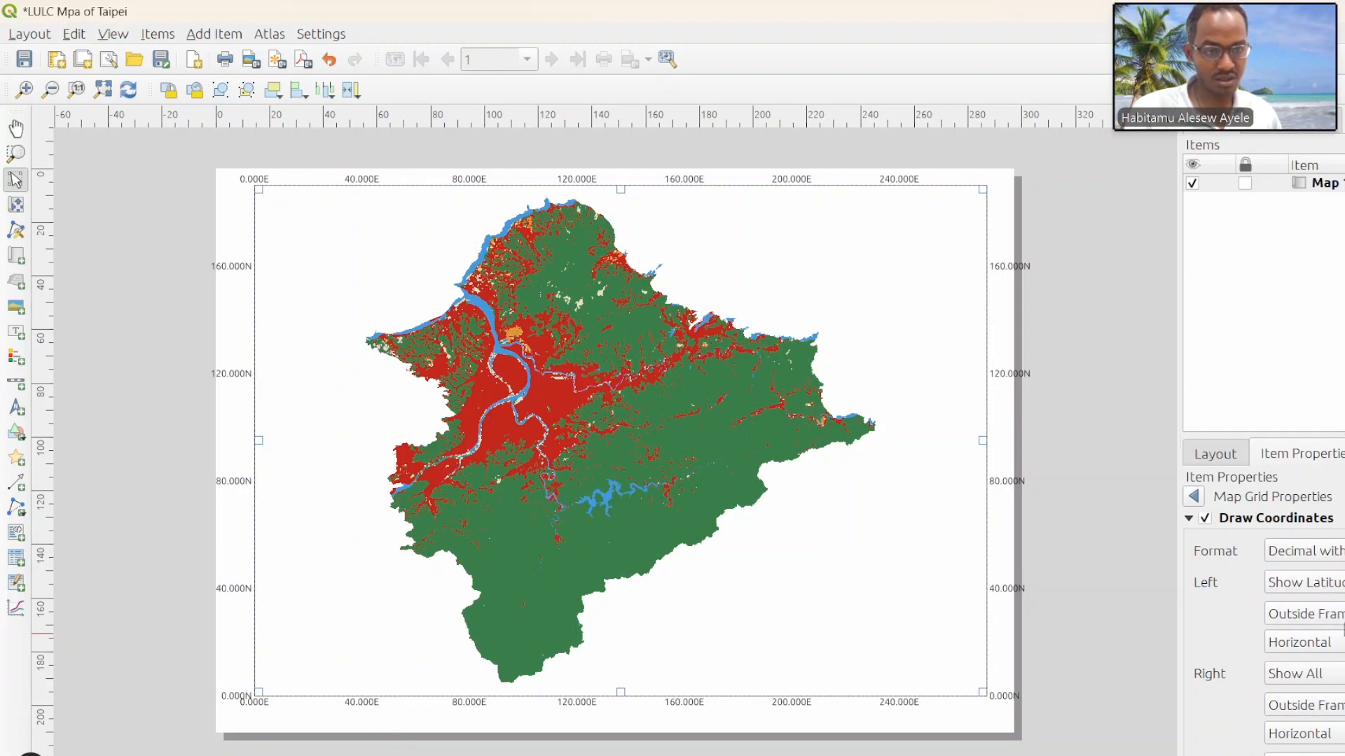
pyautogui.click(1336, 645)
pyautogui.click(1336, 645)
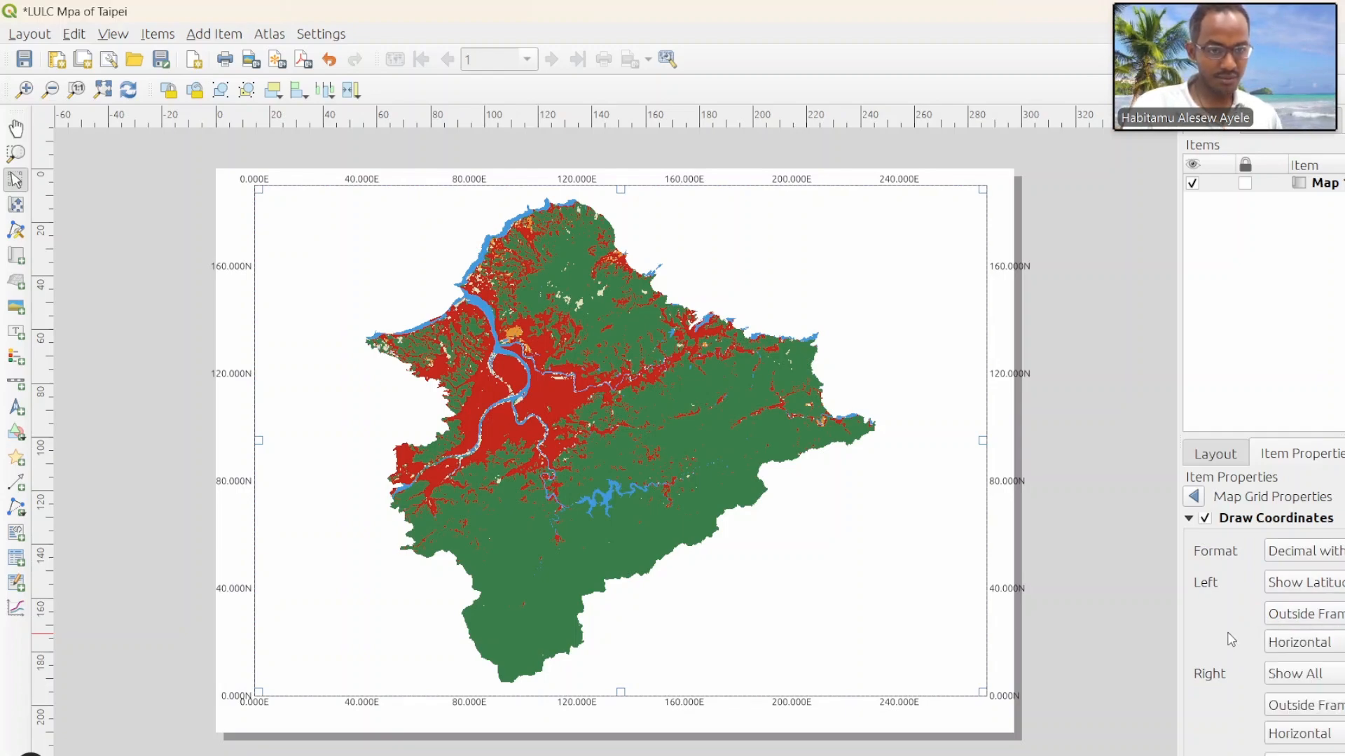
pyautogui.click(1335, 646)
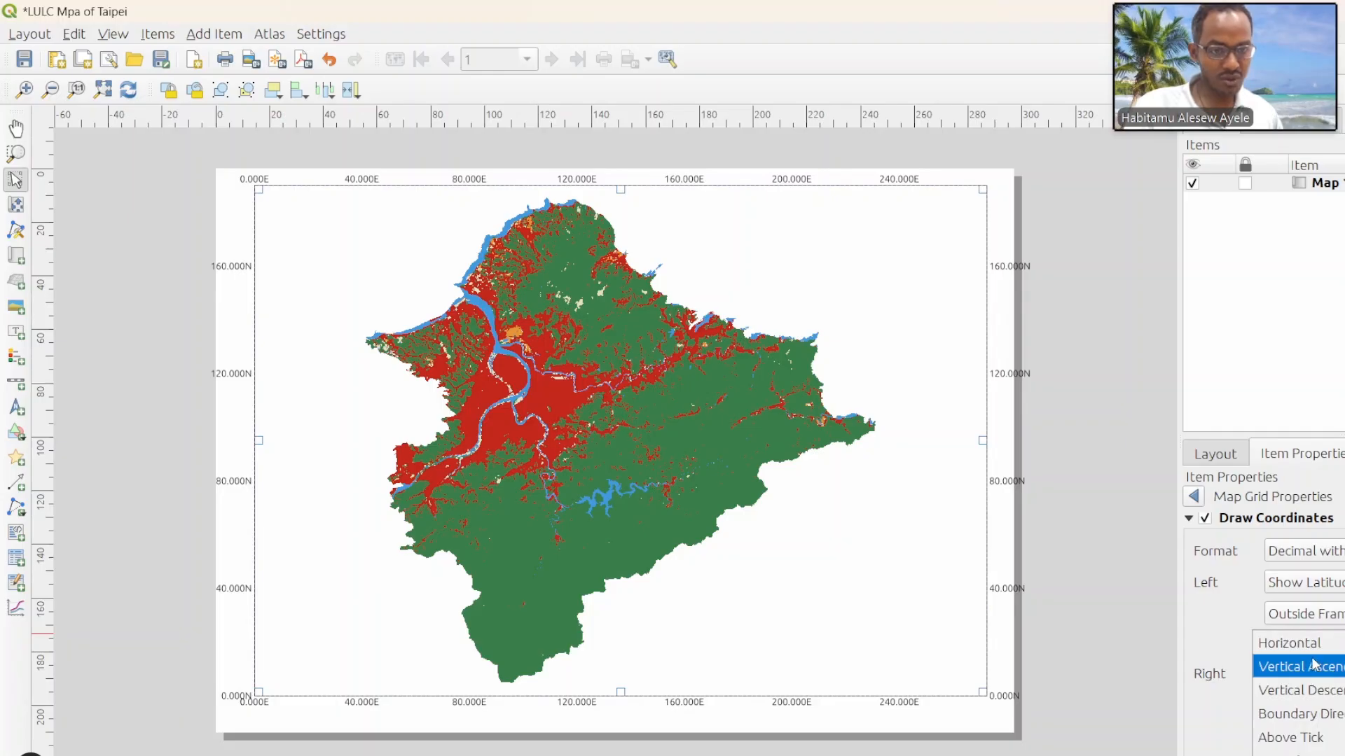
pyautogui.click(1314, 668)
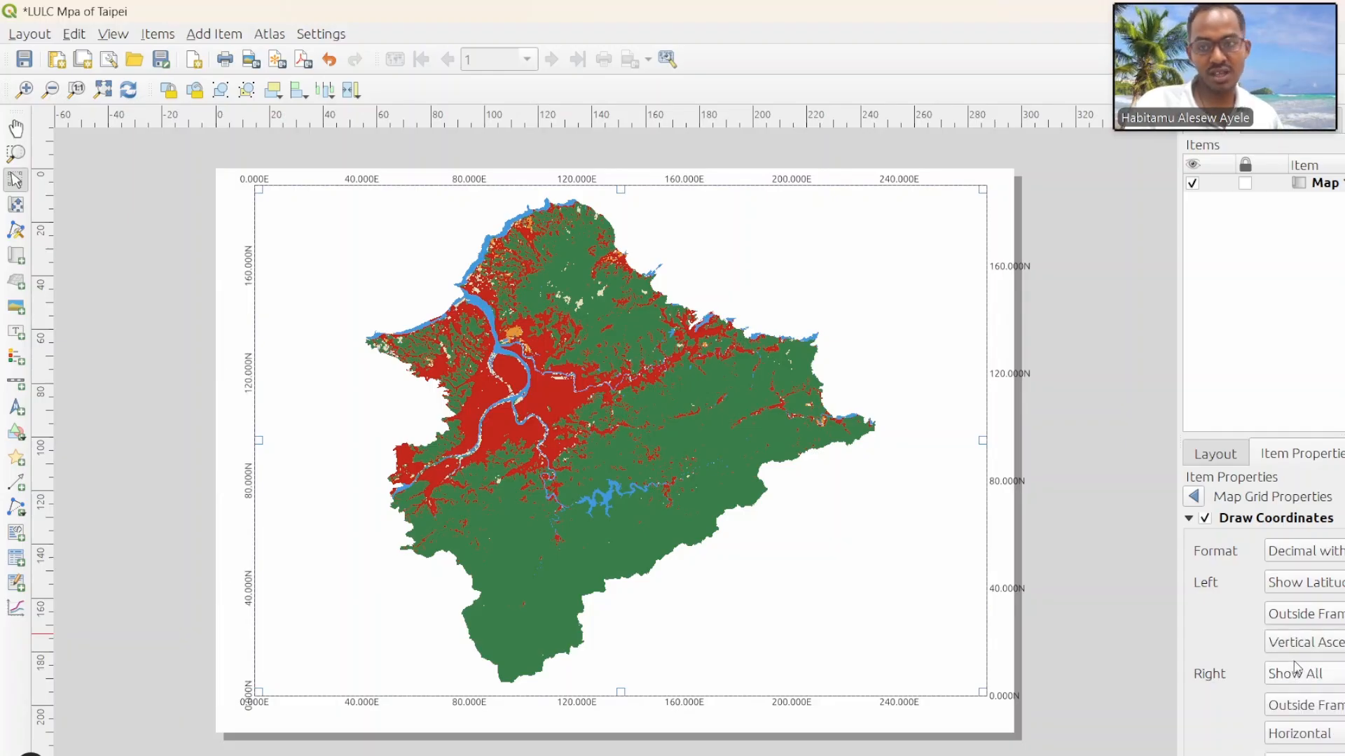
# Step: Disable the grid coordinates on the right and top sides of the map, keeping Show All for the bottom
pyautogui.scroll(-2, 1233, 684)
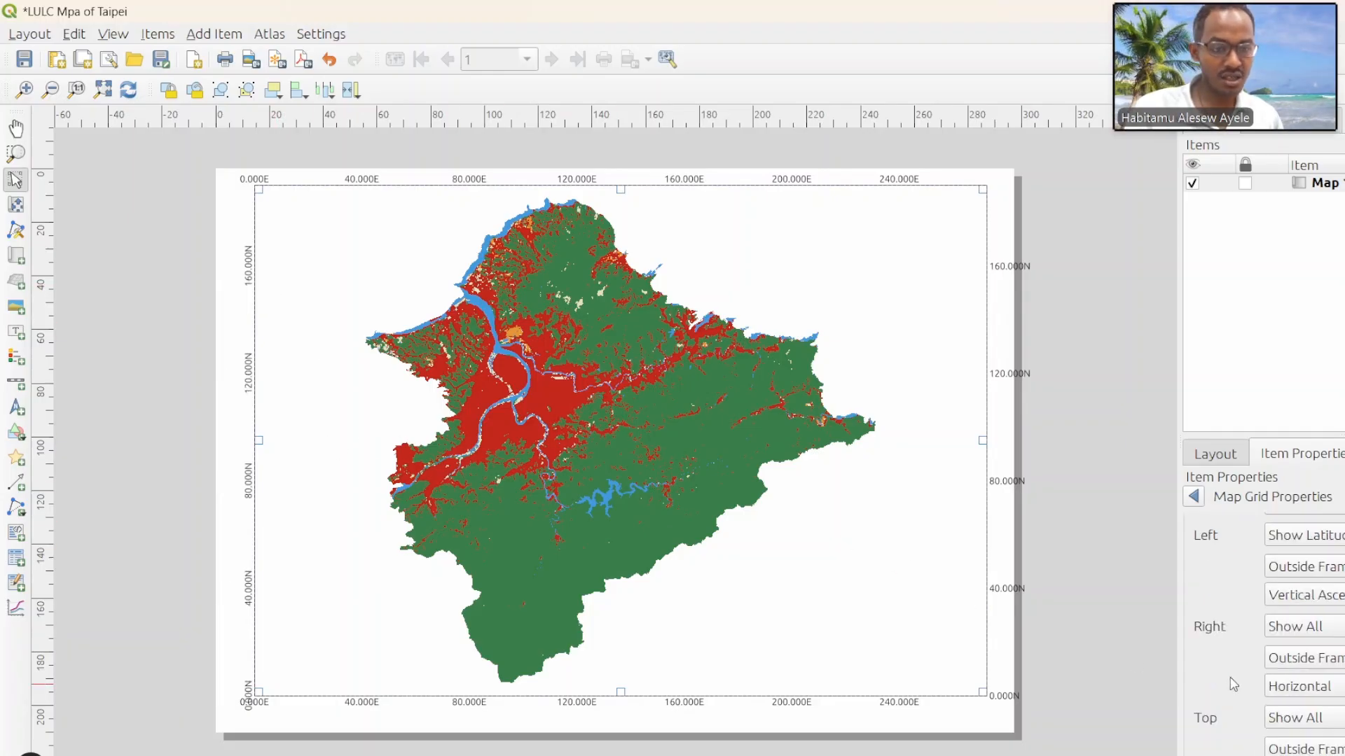
pyautogui.click(1300, 626)
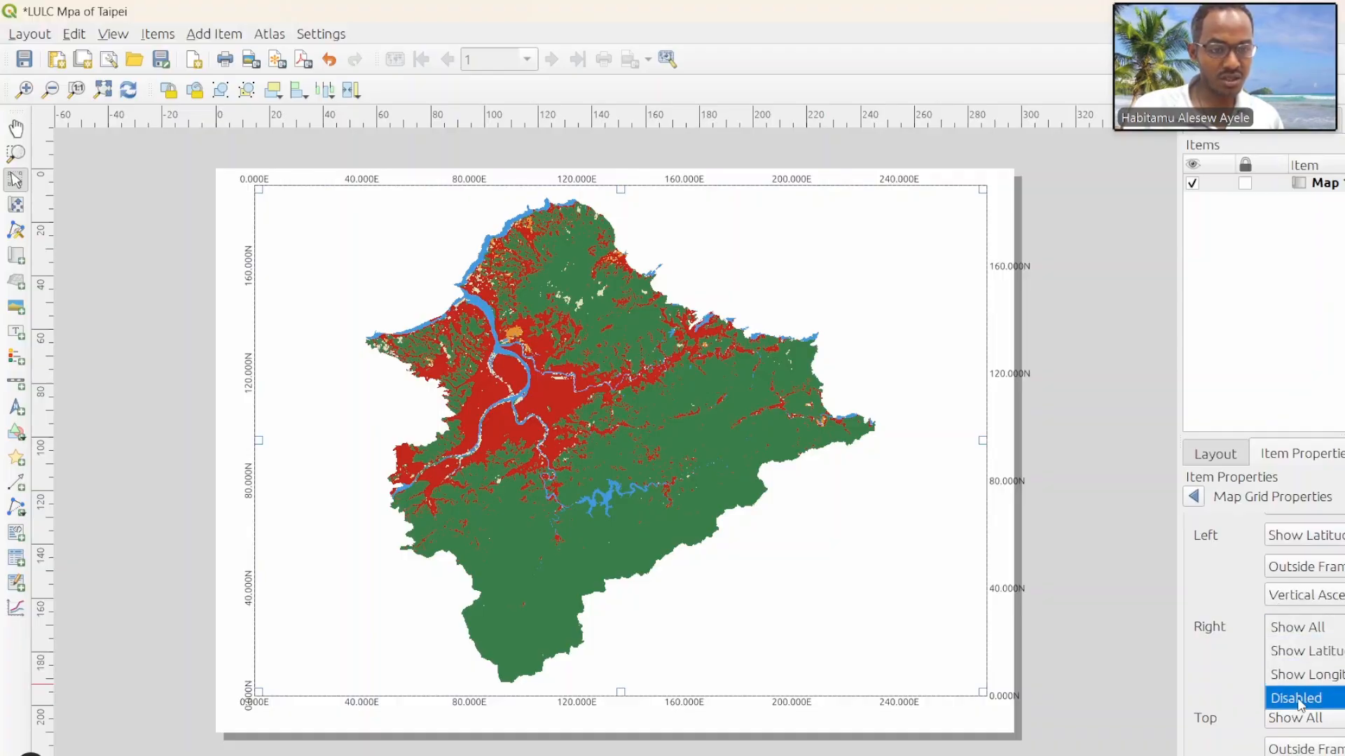
pyautogui.click(1298, 700)
pyautogui.scroll(-4, 1302, 665)
pyautogui.click(1315, 629)
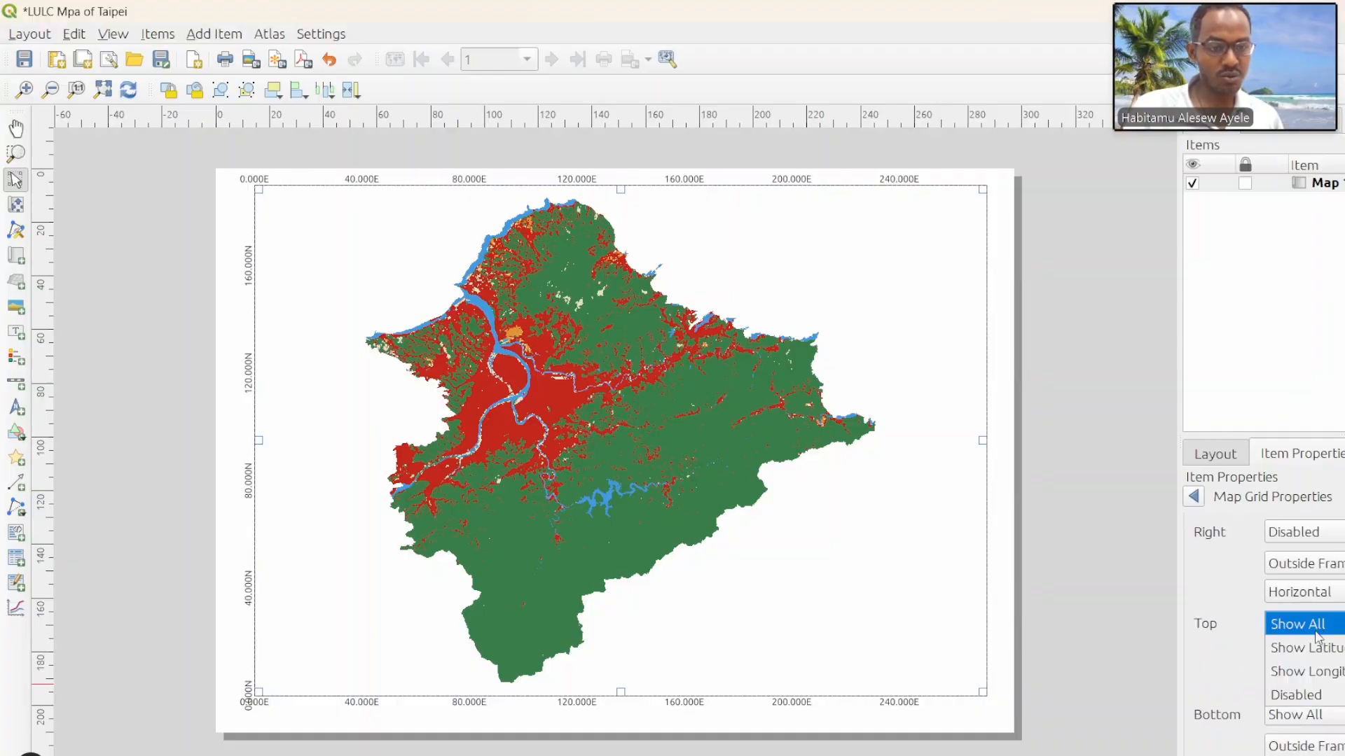
pyautogui.click(1315, 695)
pyautogui.scroll(-2, 1315, 693)
pyautogui.click(1317, 671)
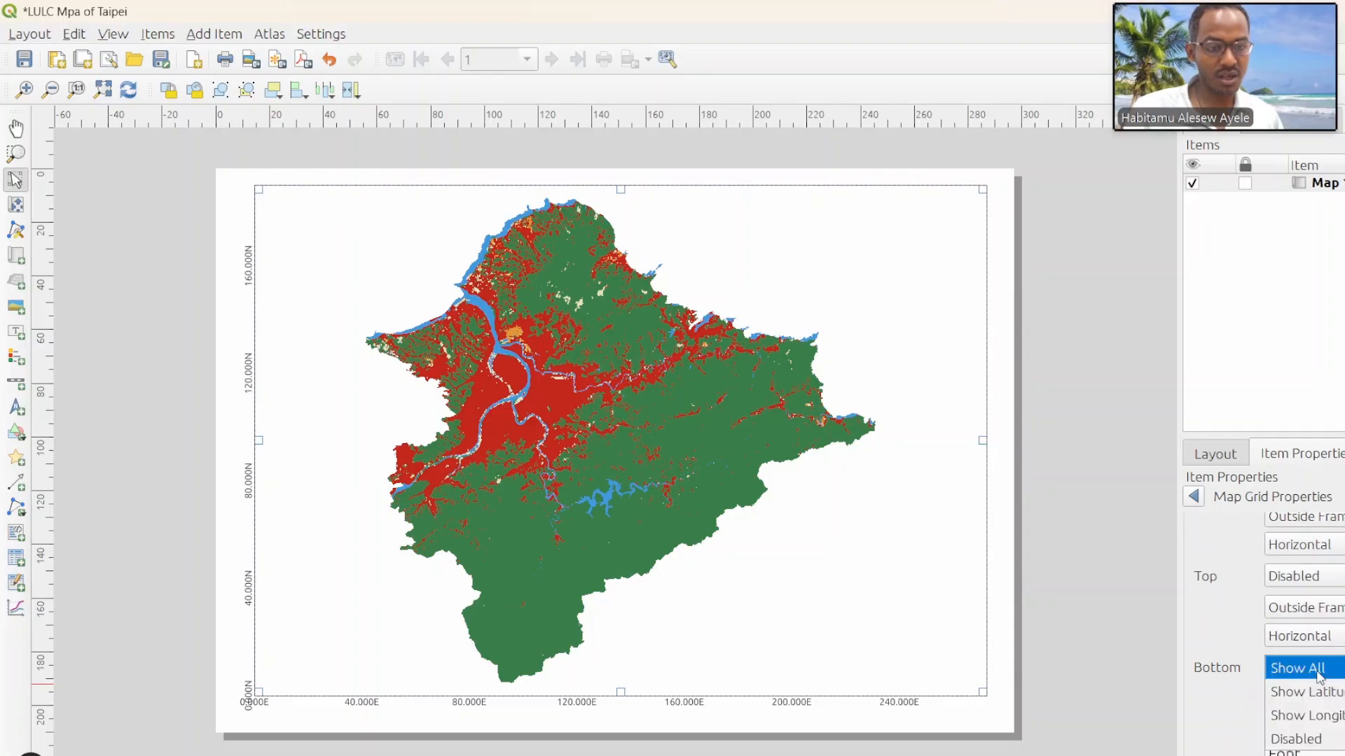
pyautogui.click(1226, 704)
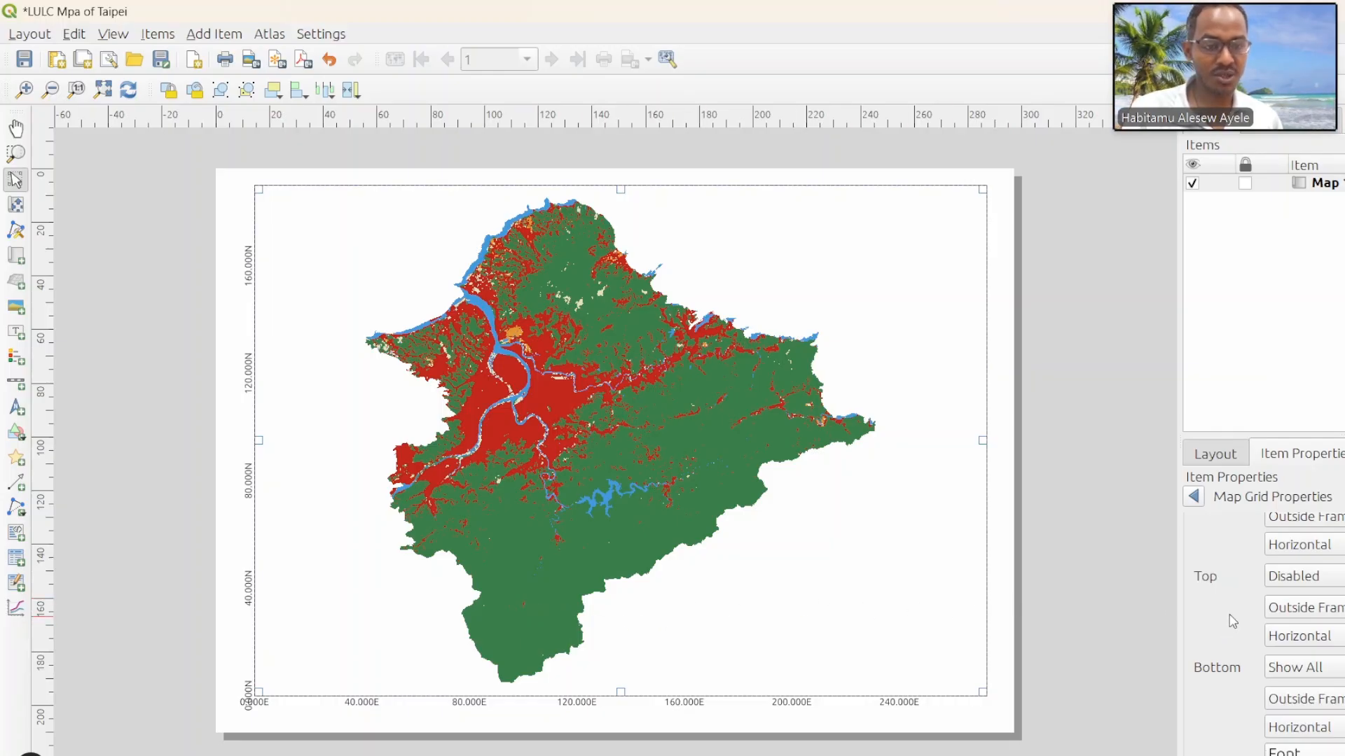
# Step: Set the font size of the grid coordinates to 12 points
pyautogui.scroll(-2, 1249, 646)
pyautogui.click(1275, 665)
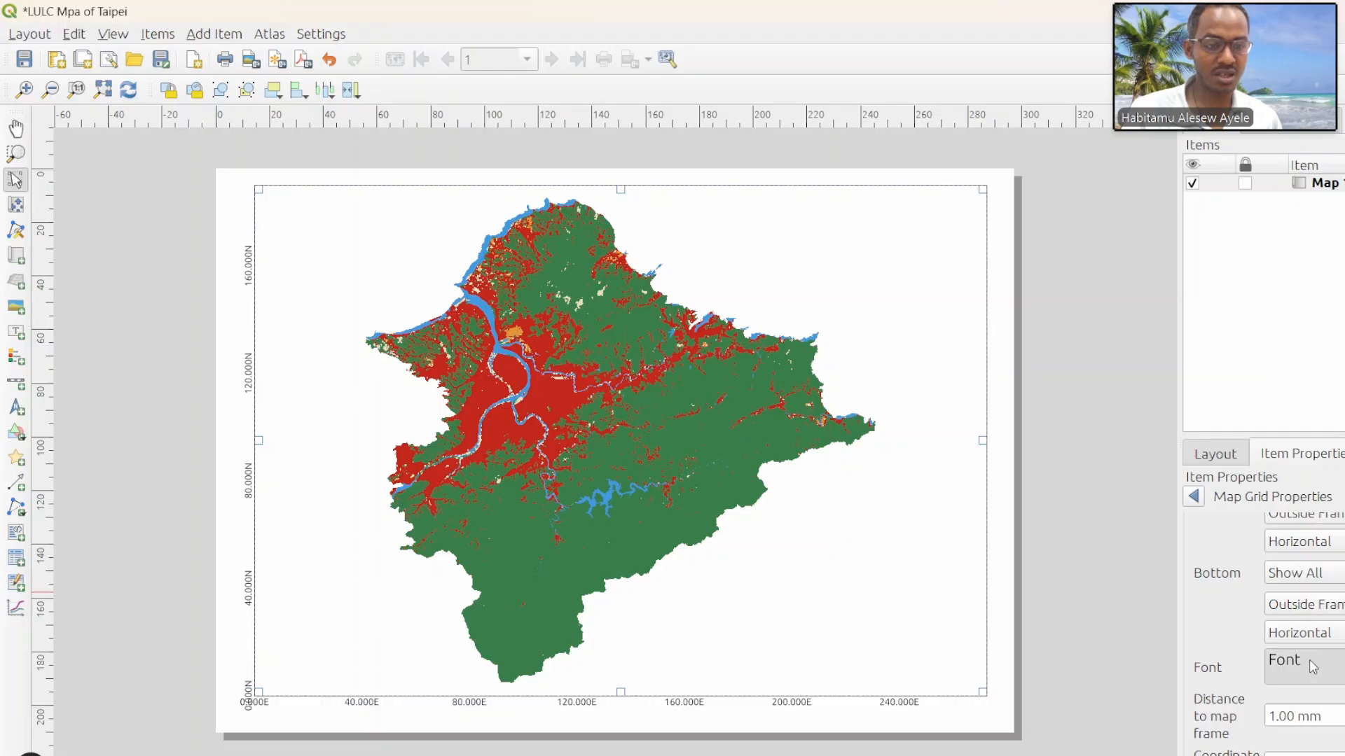
pyautogui.click(1247, 701)
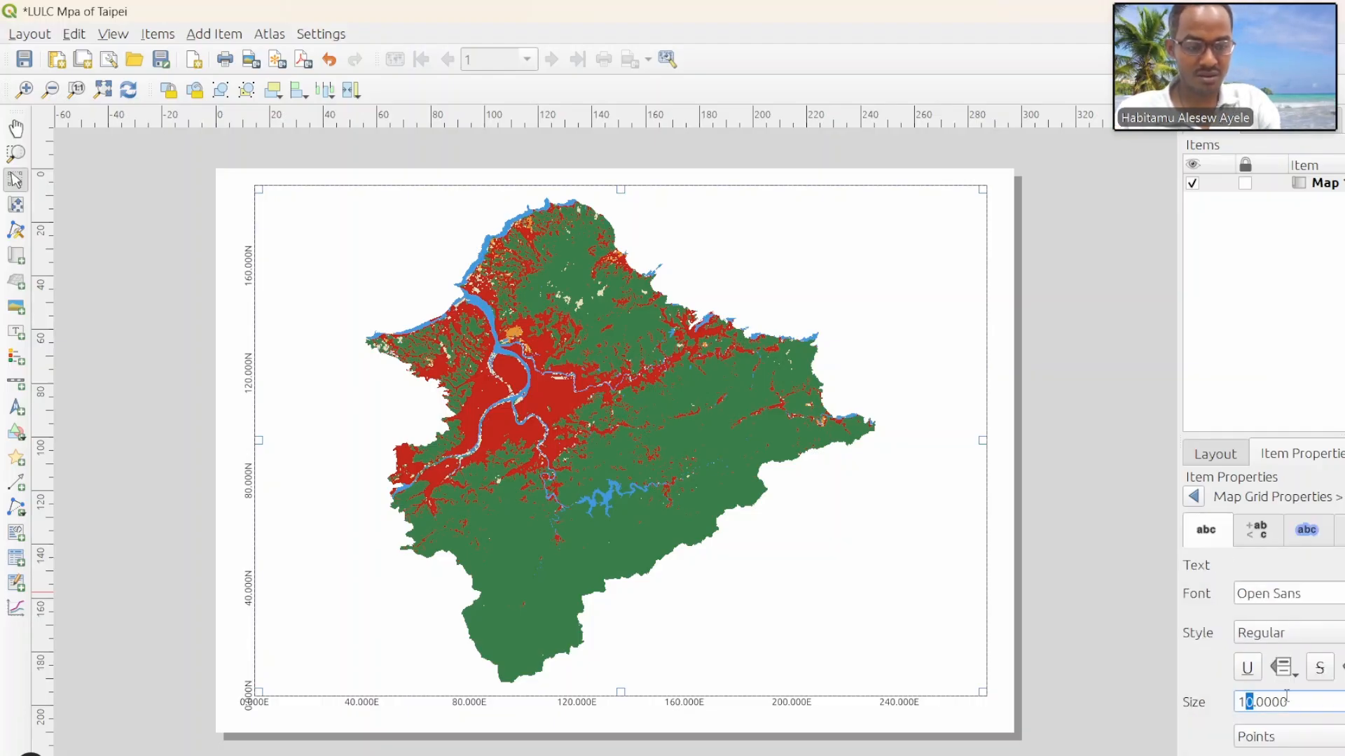
pyautogui.write('2')
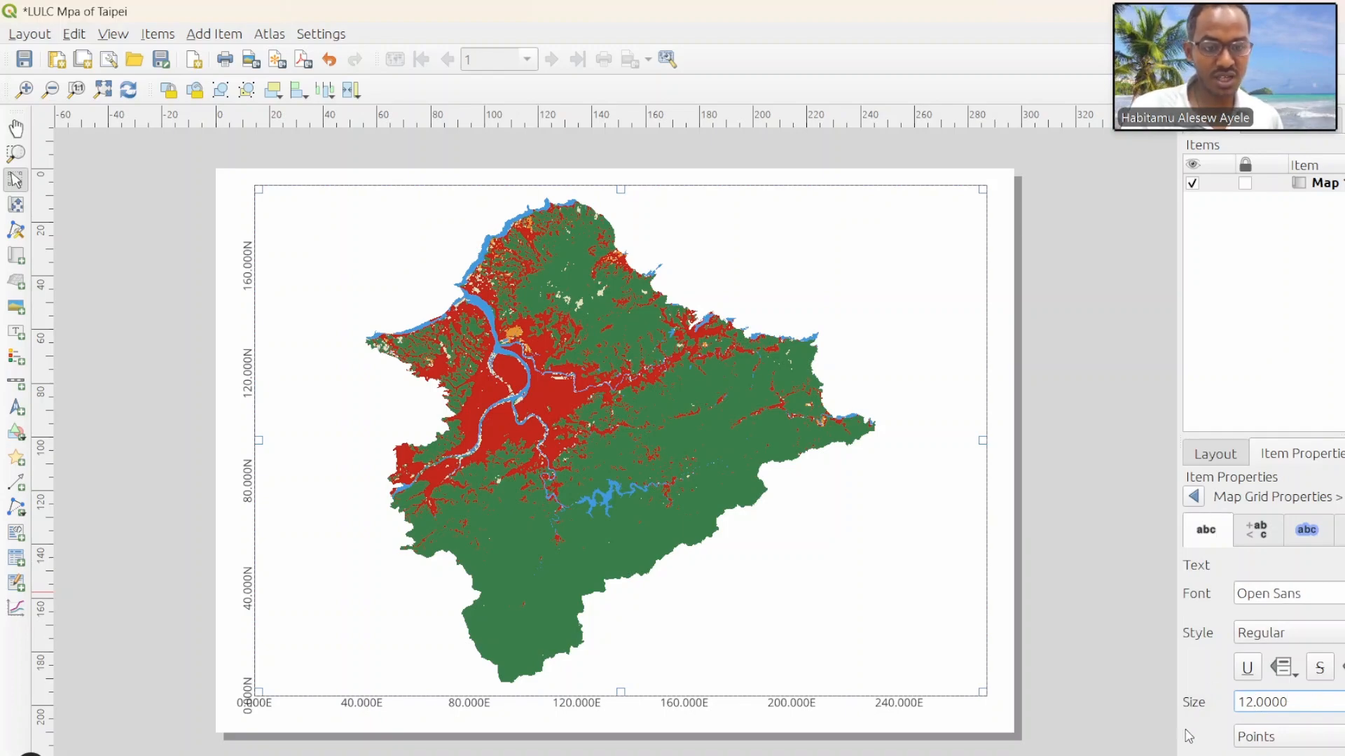
pyautogui.scroll(-2, 1193, 651)
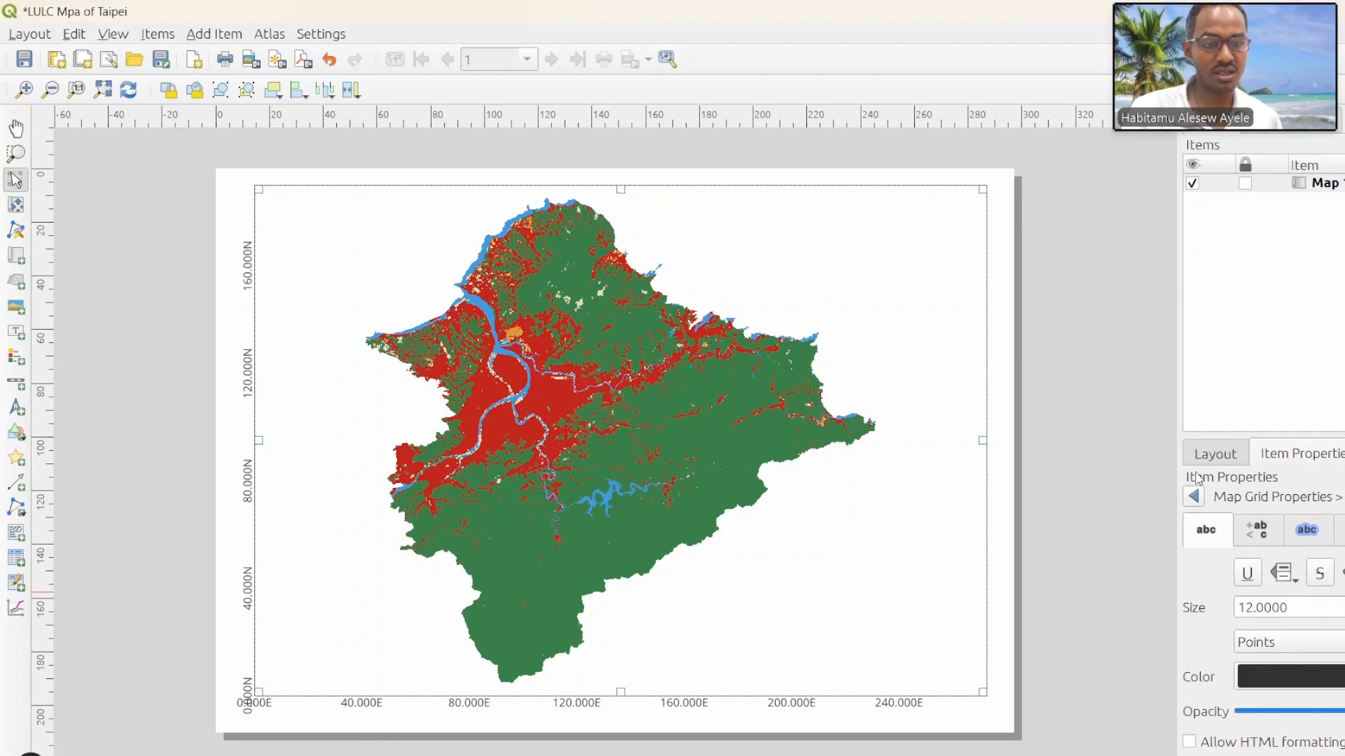
pyautogui.click(1194, 497)
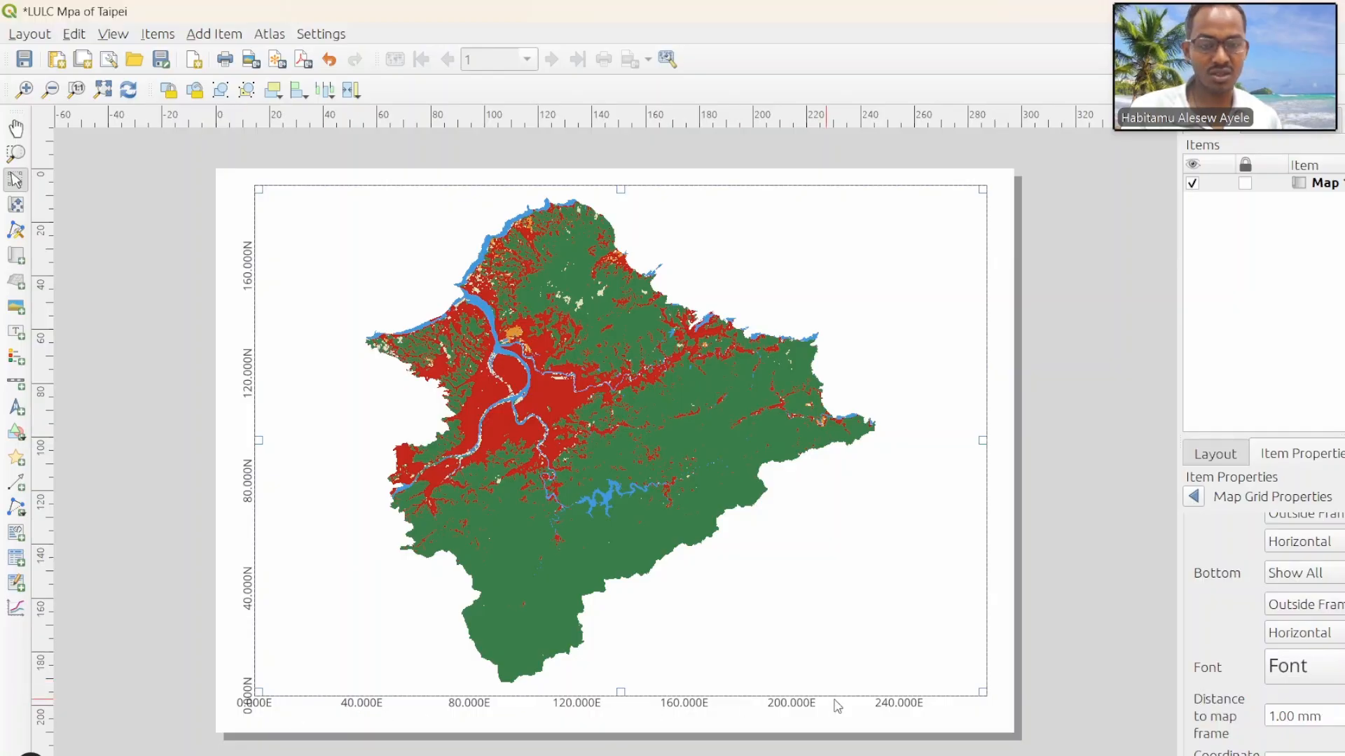
# Step: Widen the map item towards both side edges of the page, to about 288 mm, leaving room for the left-side coordinates
pyautogui.scroll(-3, 1247, 723)
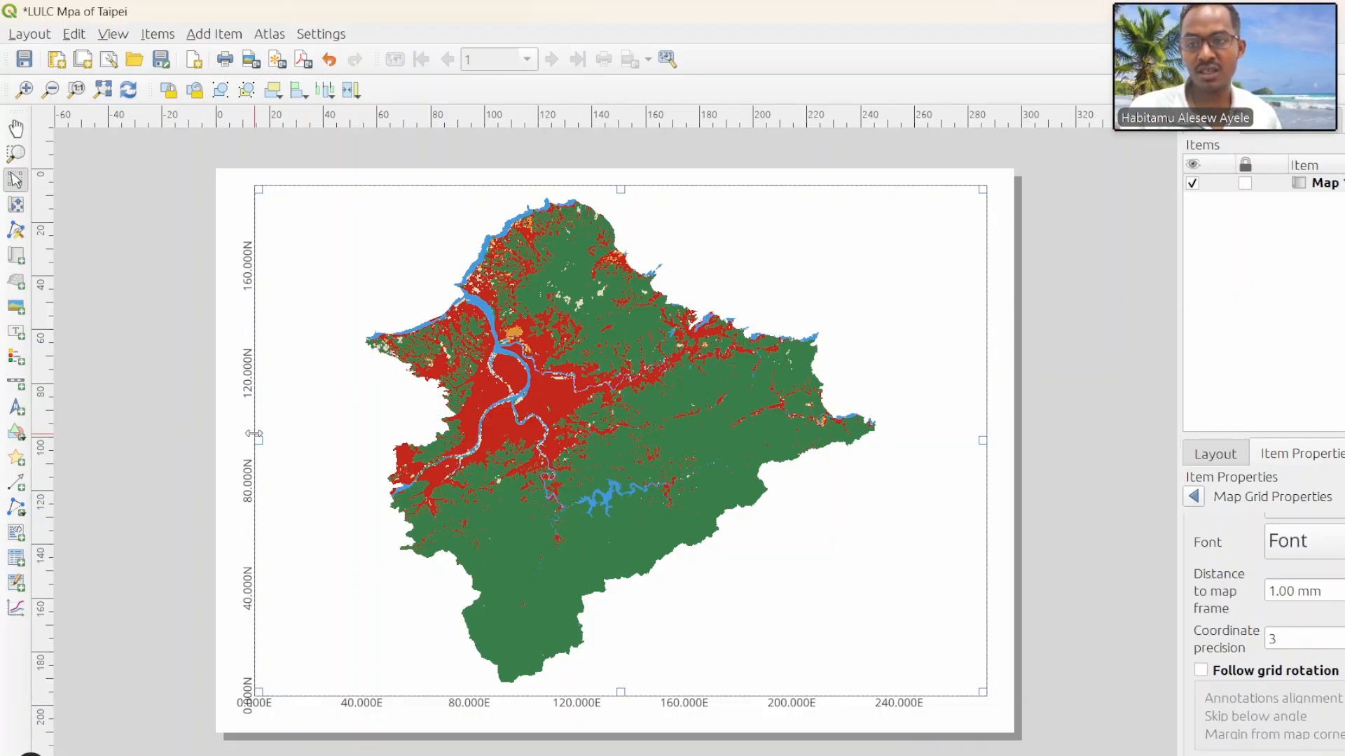
pyautogui.moveTo(254, 434); pyautogui.dragTo(228, 426)
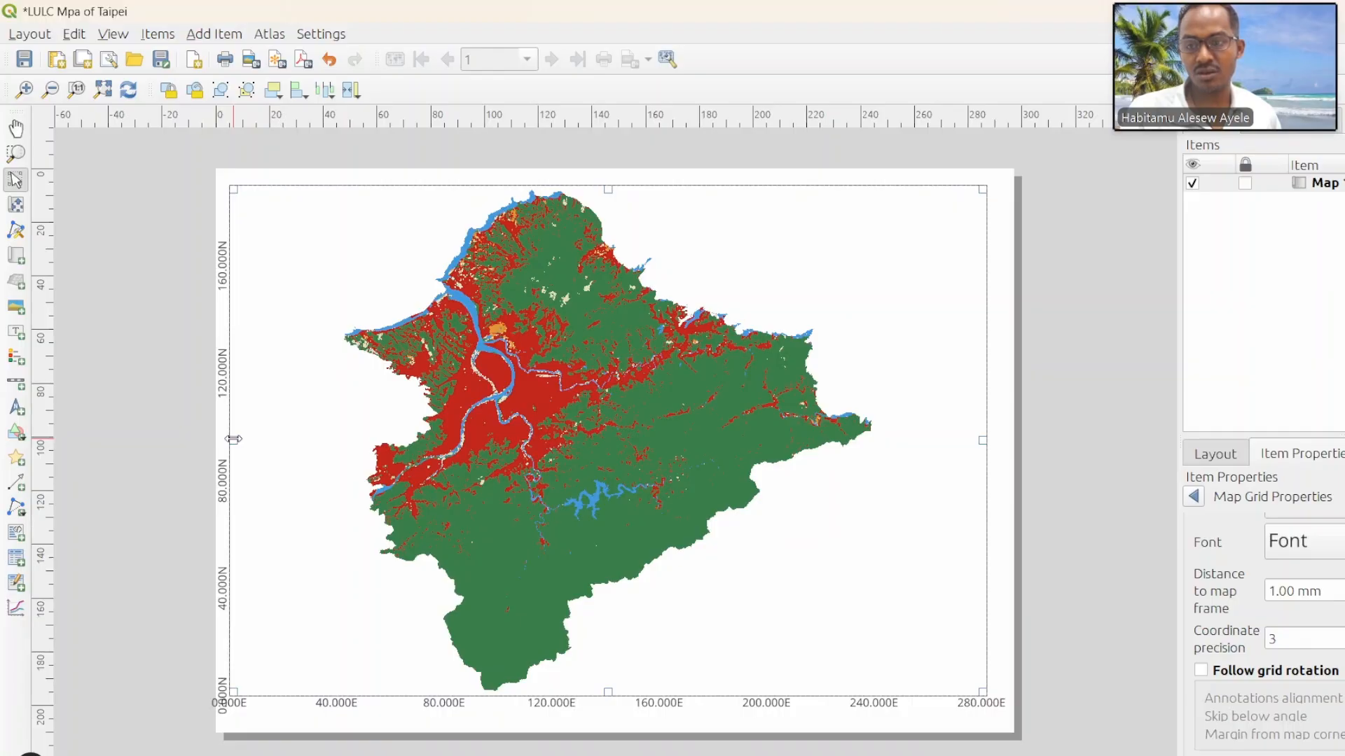
pyautogui.moveTo(233, 439); pyautogui.dragTo(238, 439)
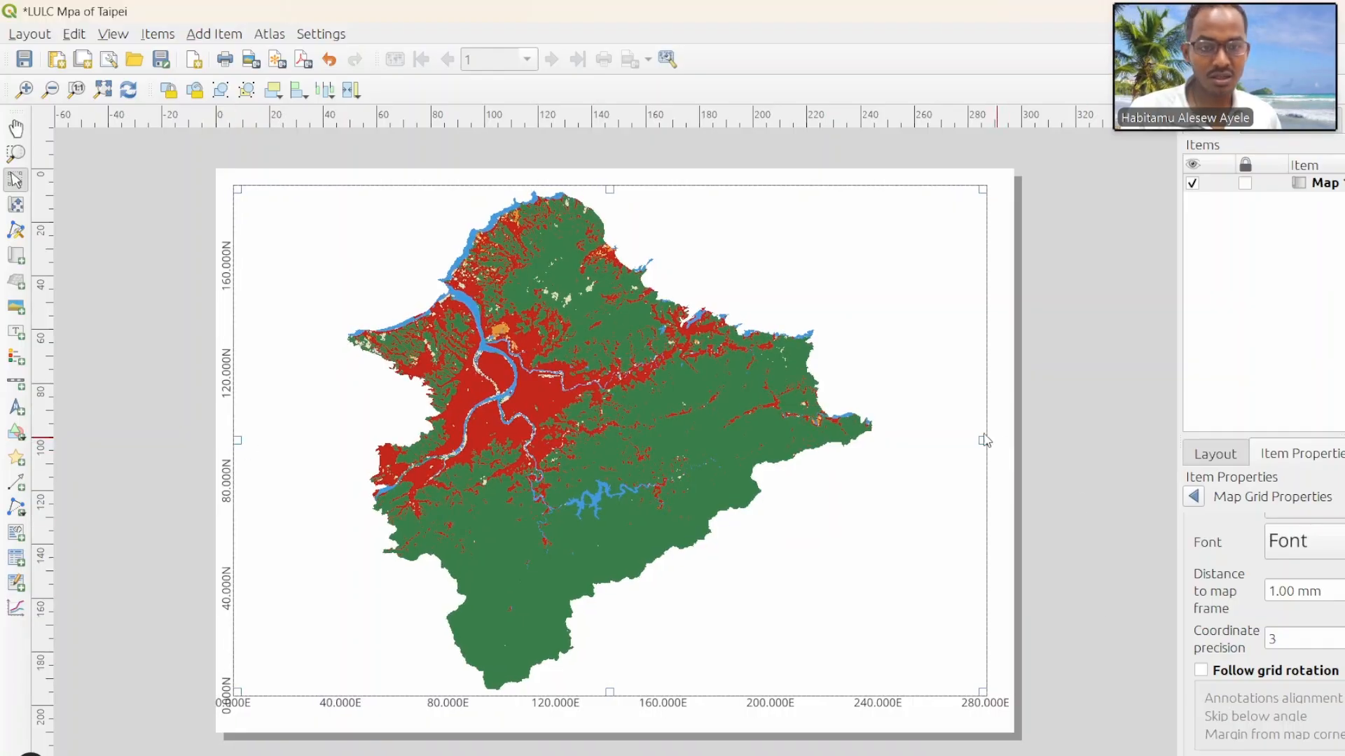
pyautogui.moveTo(984, 440); pyautogui.dragTo(1003, 443)
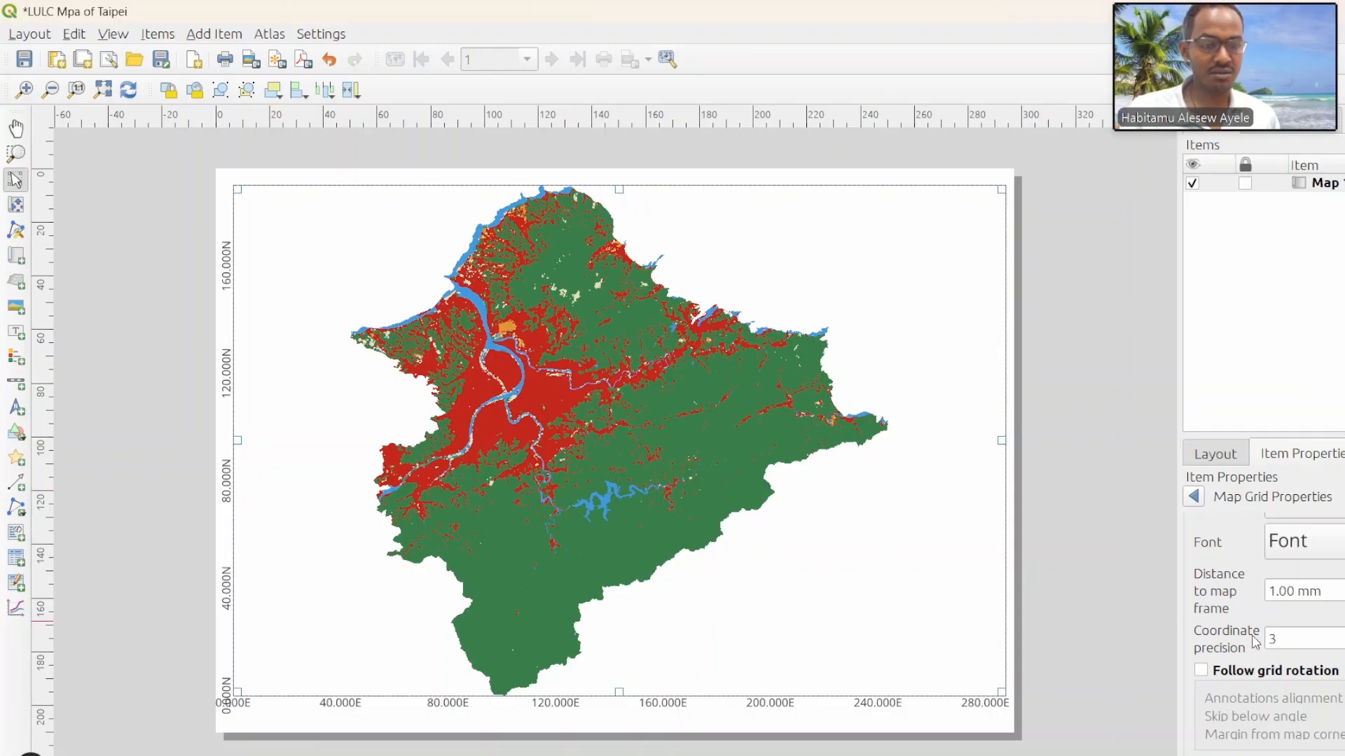
# Step: Leave the grid properties and turn on the frame around the map item
pyautogui.click(1195, 496)
pyautogui.scroll(-2, 1208, 700)
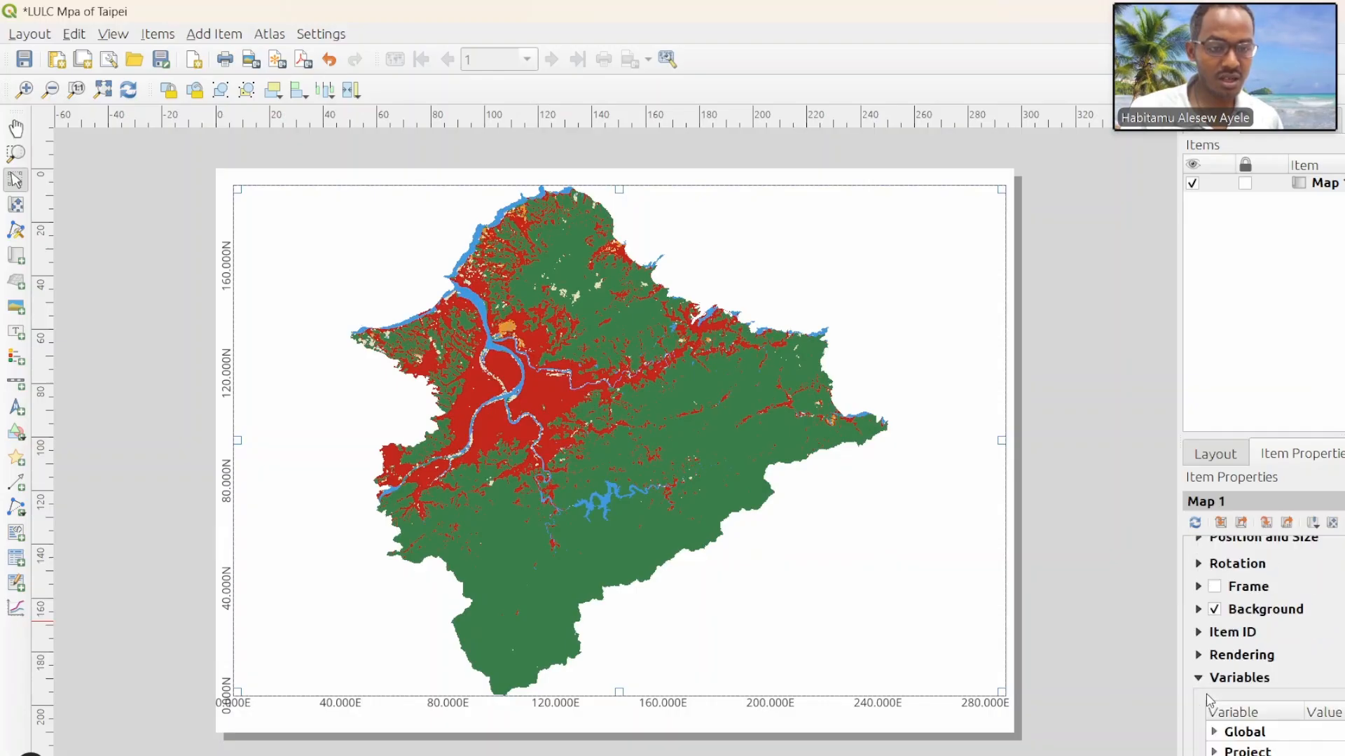
pyautogui.click(1214, 587)
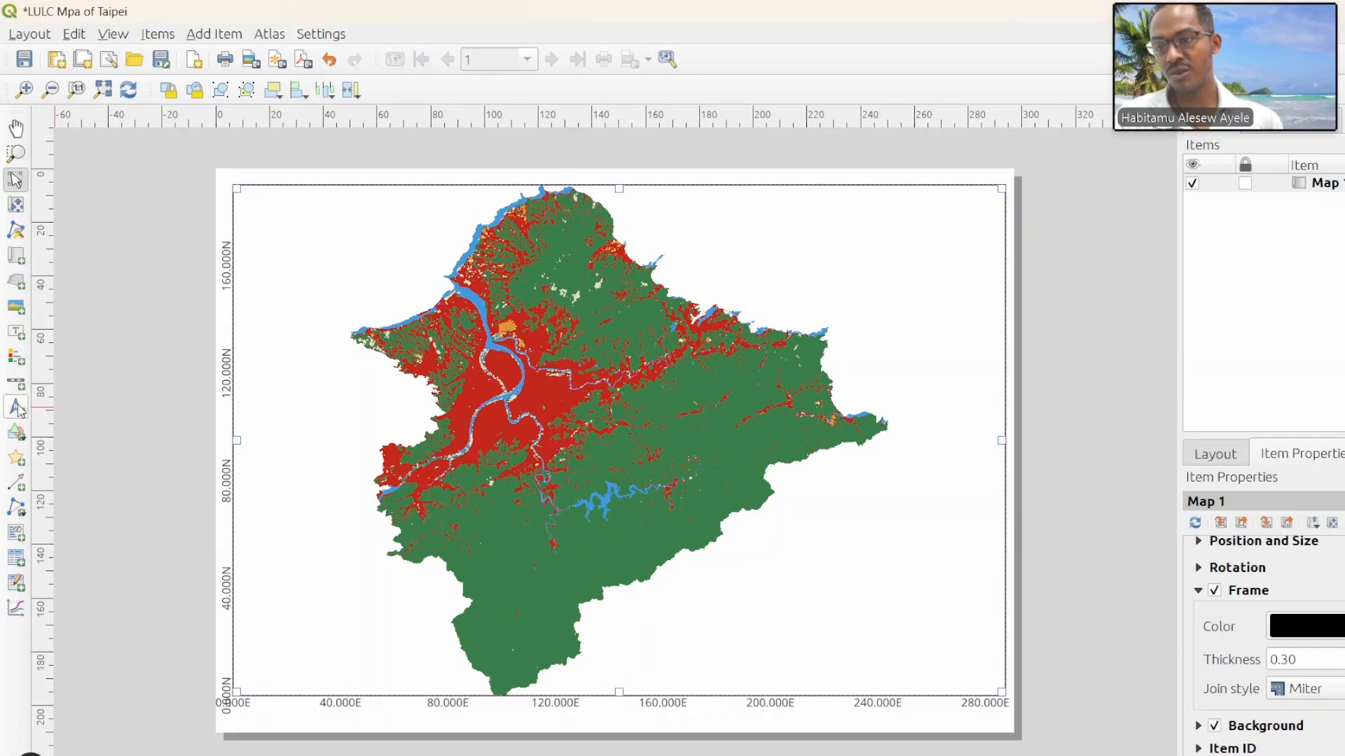
# Step: Add a legend over the left part of the map and move it up near the map's upper left area
pyautogui.click(16, 357)
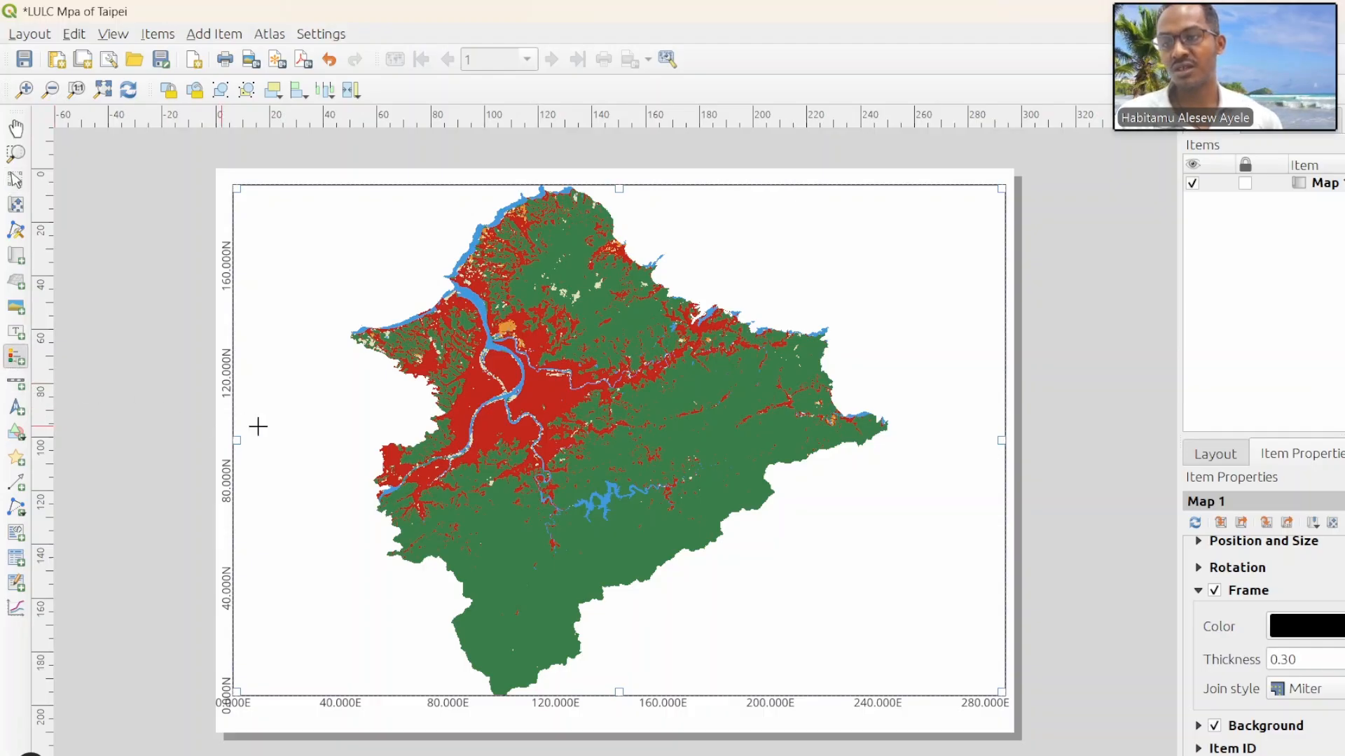
pyautogui.moveTo(261, 425); pyautogui.dragTo(489, 624)
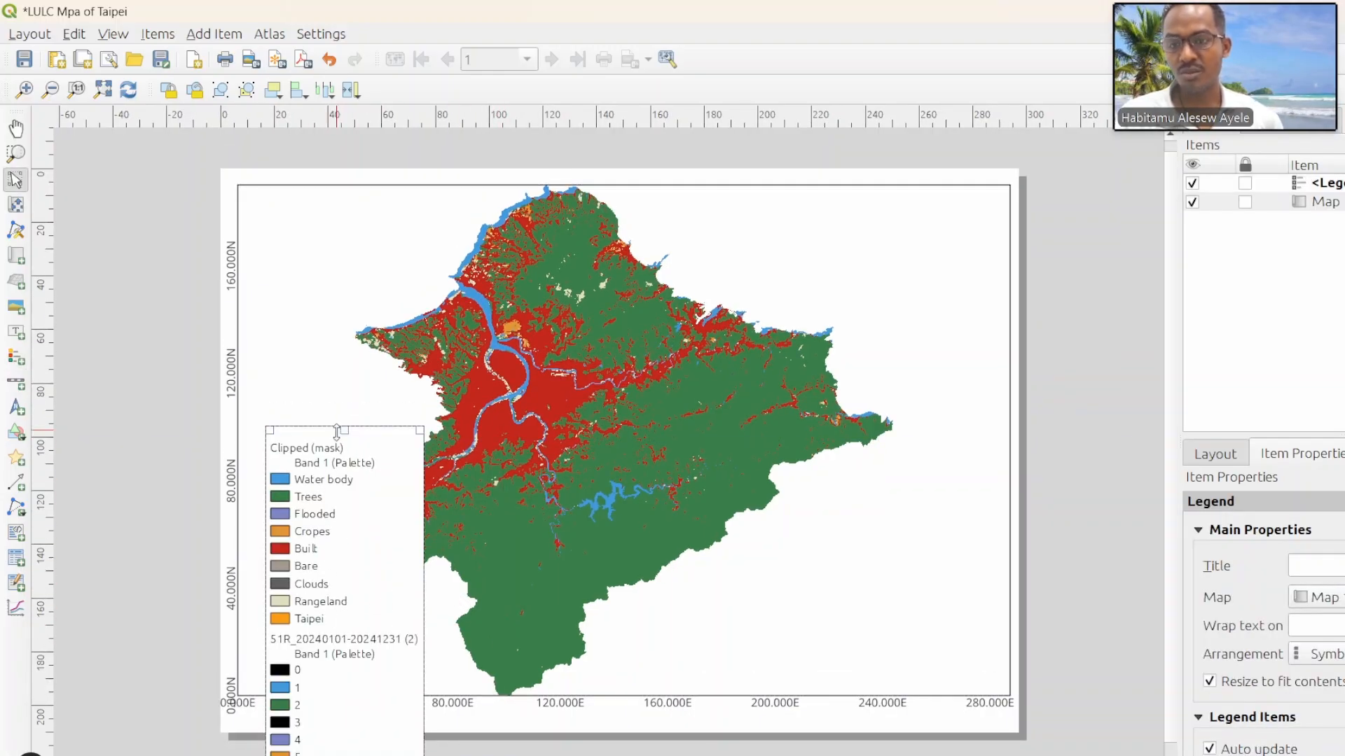
pyautogui.moveTo(370, 446); pyautogui.dragTo(380, 267)
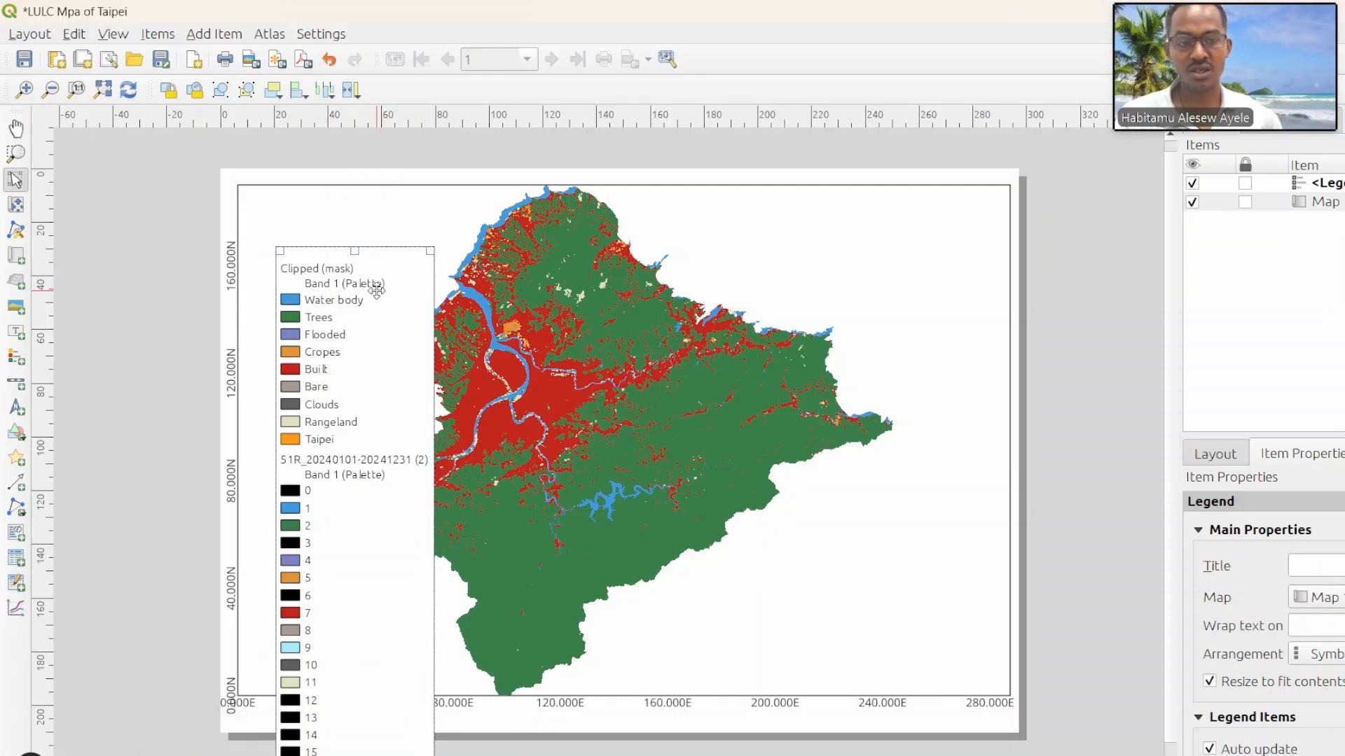
# Step: Turn off auto update for the legend items so that the entries can be edited manually
pyautogui.scroll(-4, 1265, 699)
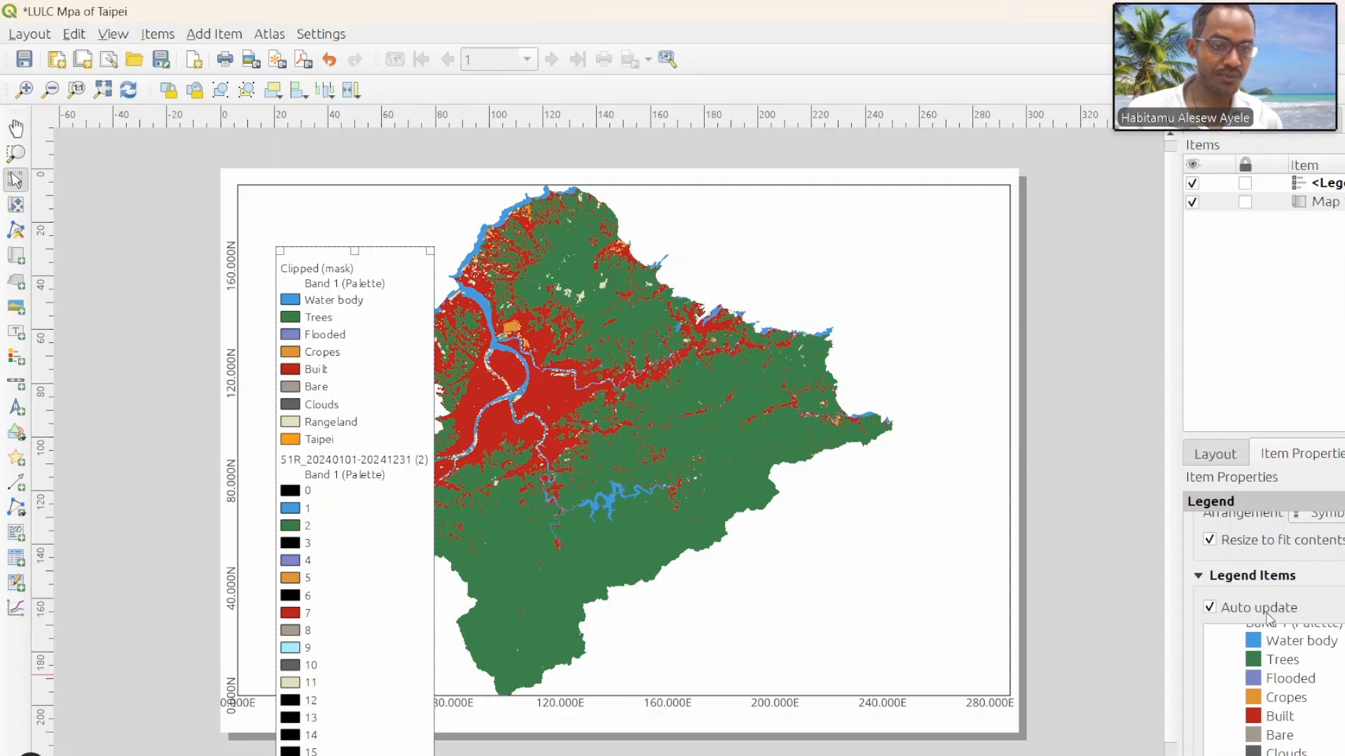
pyautogui.click(1217, 613)
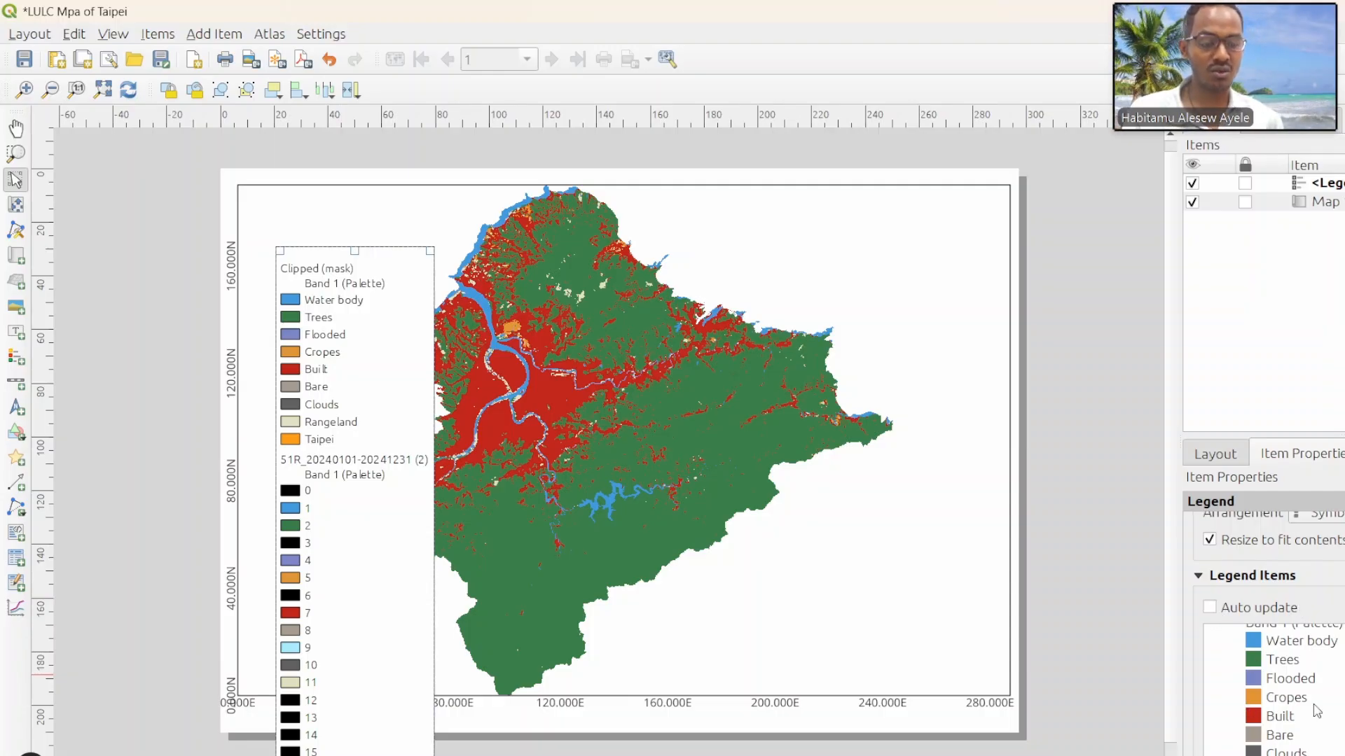
pyautogui.scroll(-3, 1317, 710)
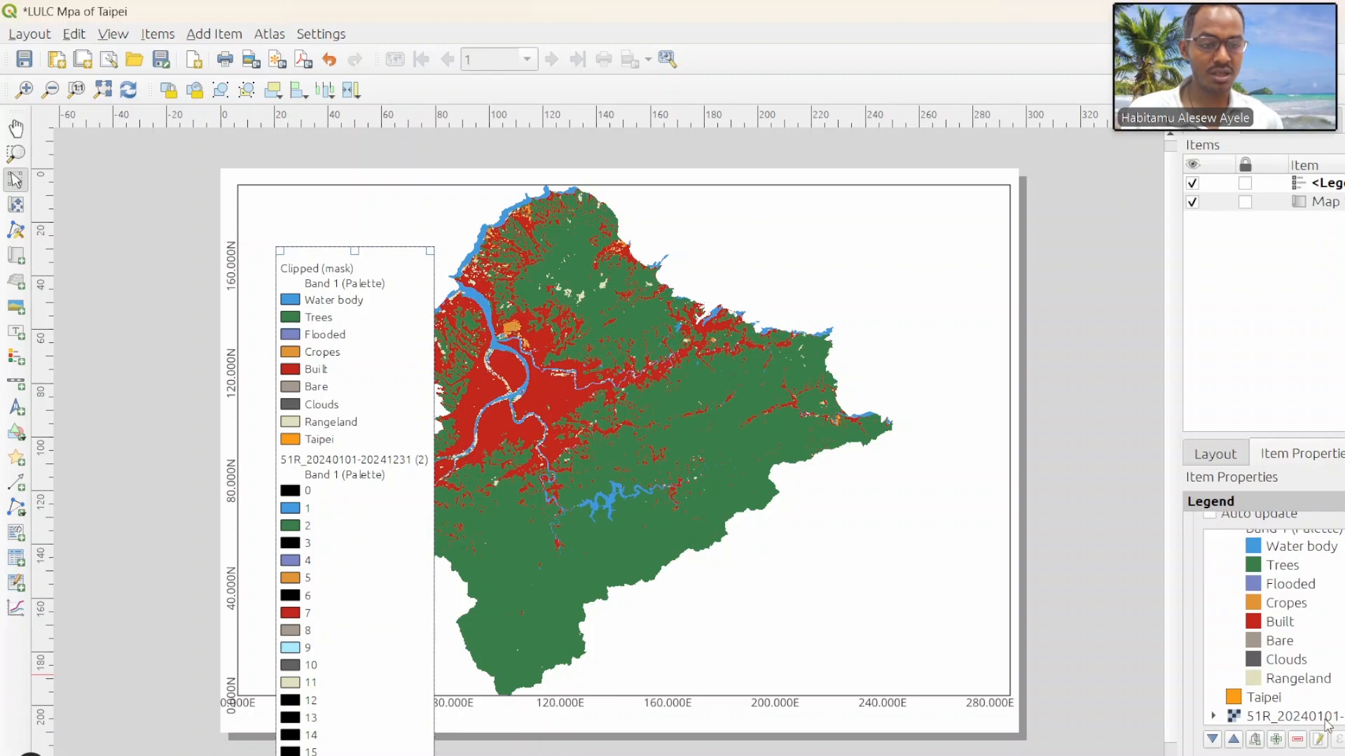
pyautogui.click(1272, 700)
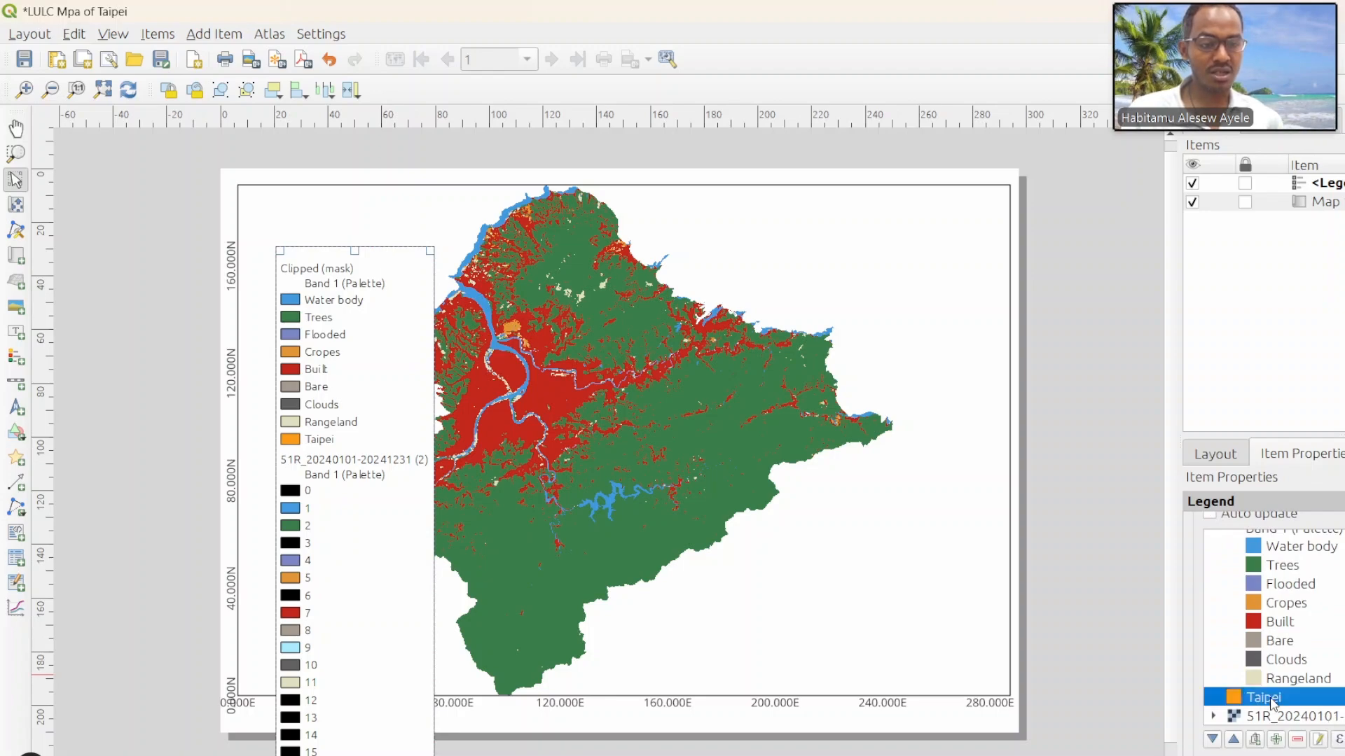
pyautogui.click(1298, 740)
pyautogui.scroll(-3, 1310, 697)
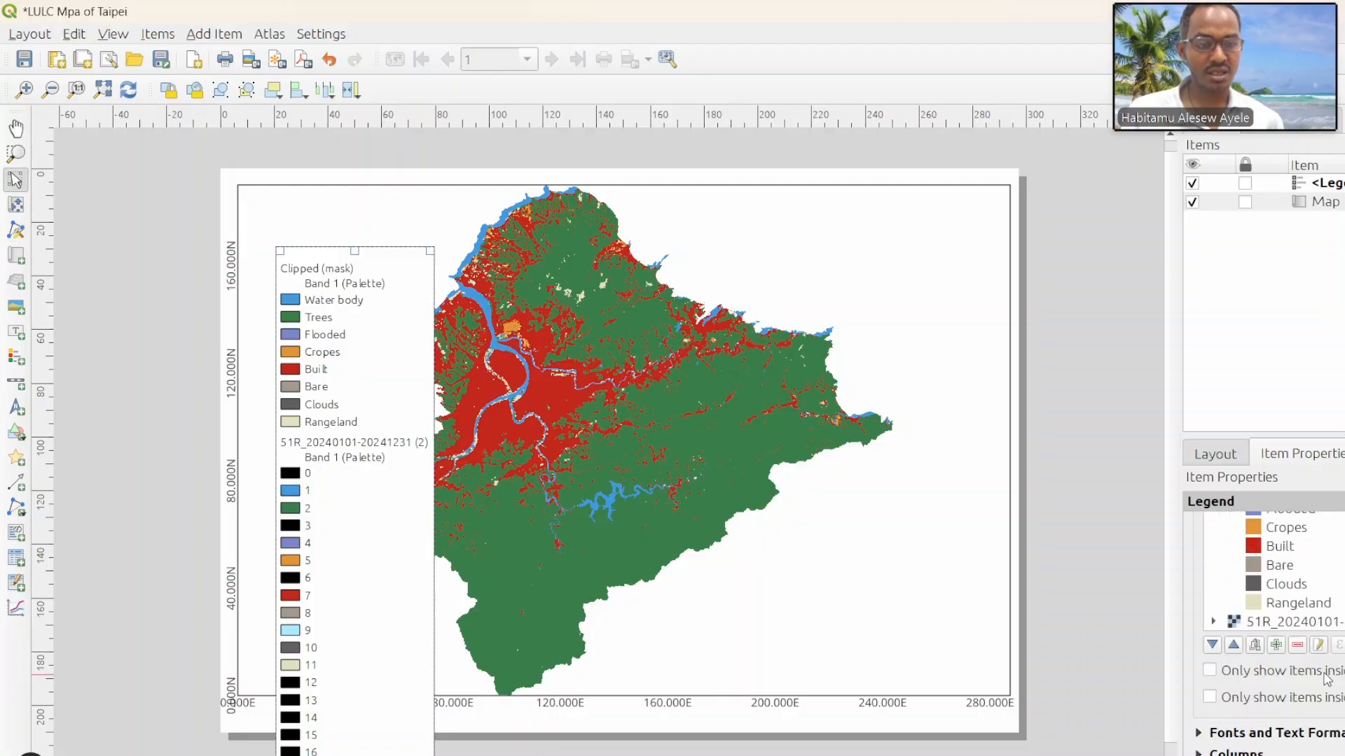
pyautogui.click(1306, 626)
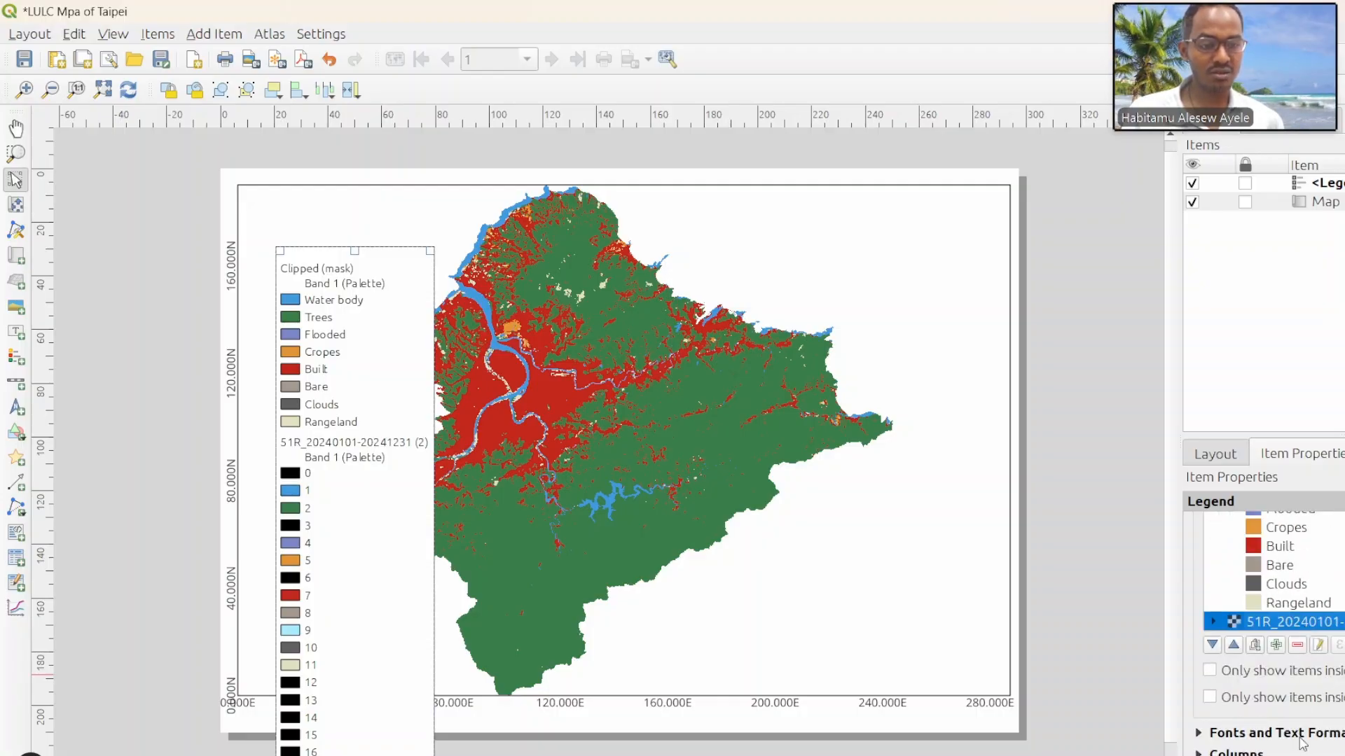
pyautogui.click(1298, 645)
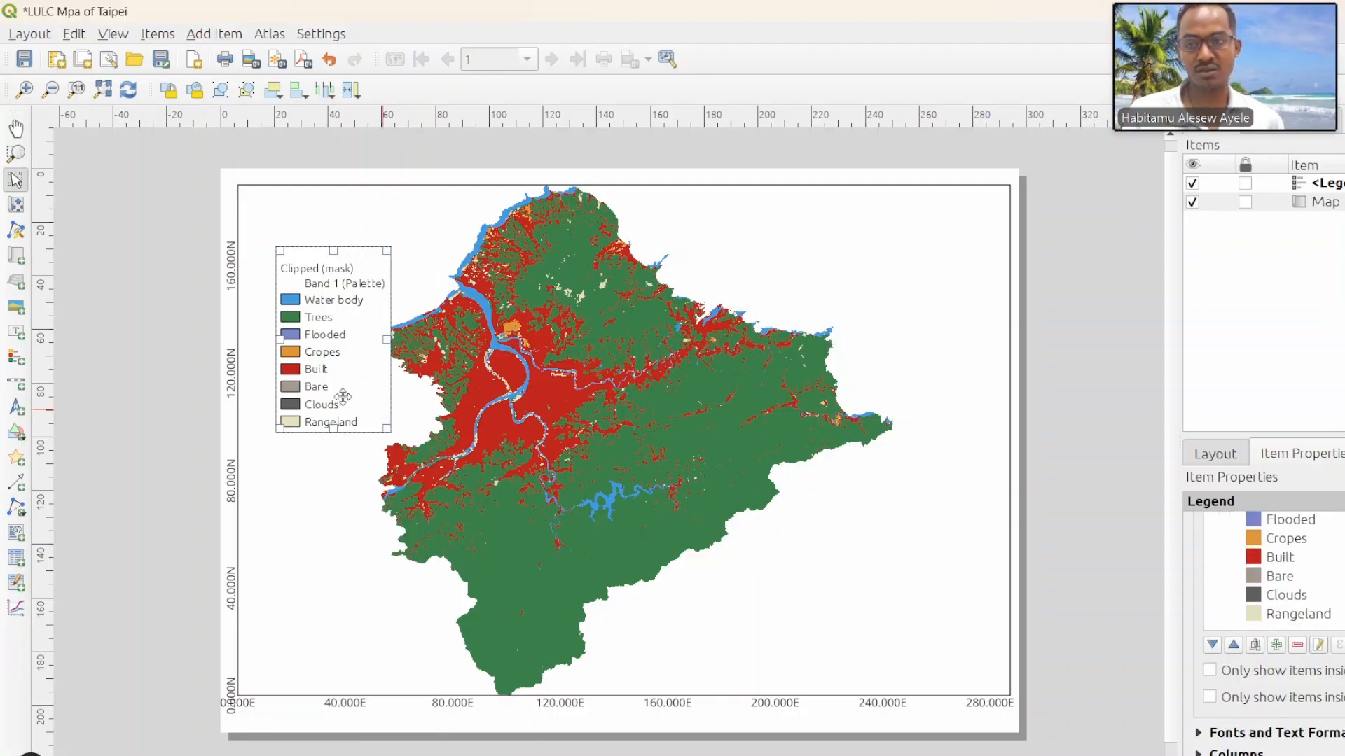
# Step: Move the legend into the map's lower left corner and give it the title "Legend"
pyautogui.moveTo(319, 258); pyautogui.dragTo(298, 511)
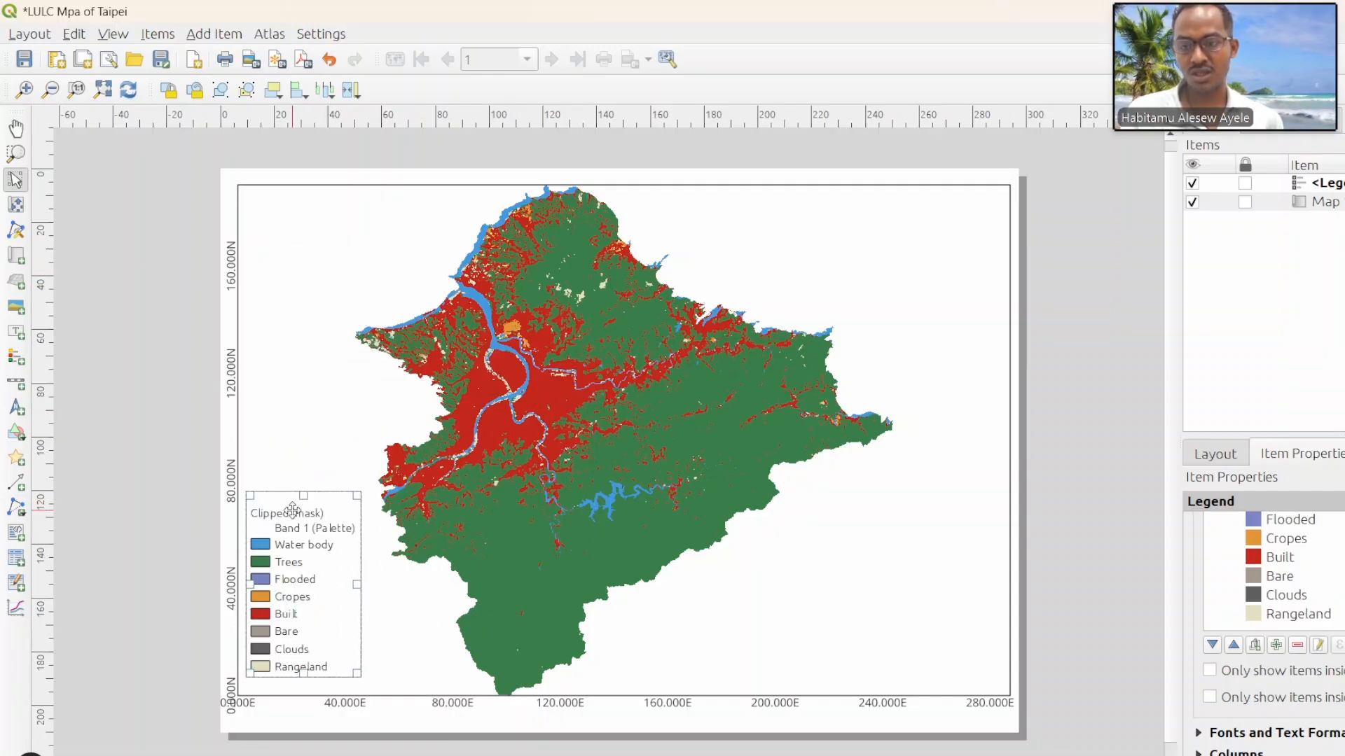
pyautogui.scroll(5, 1244, 578)
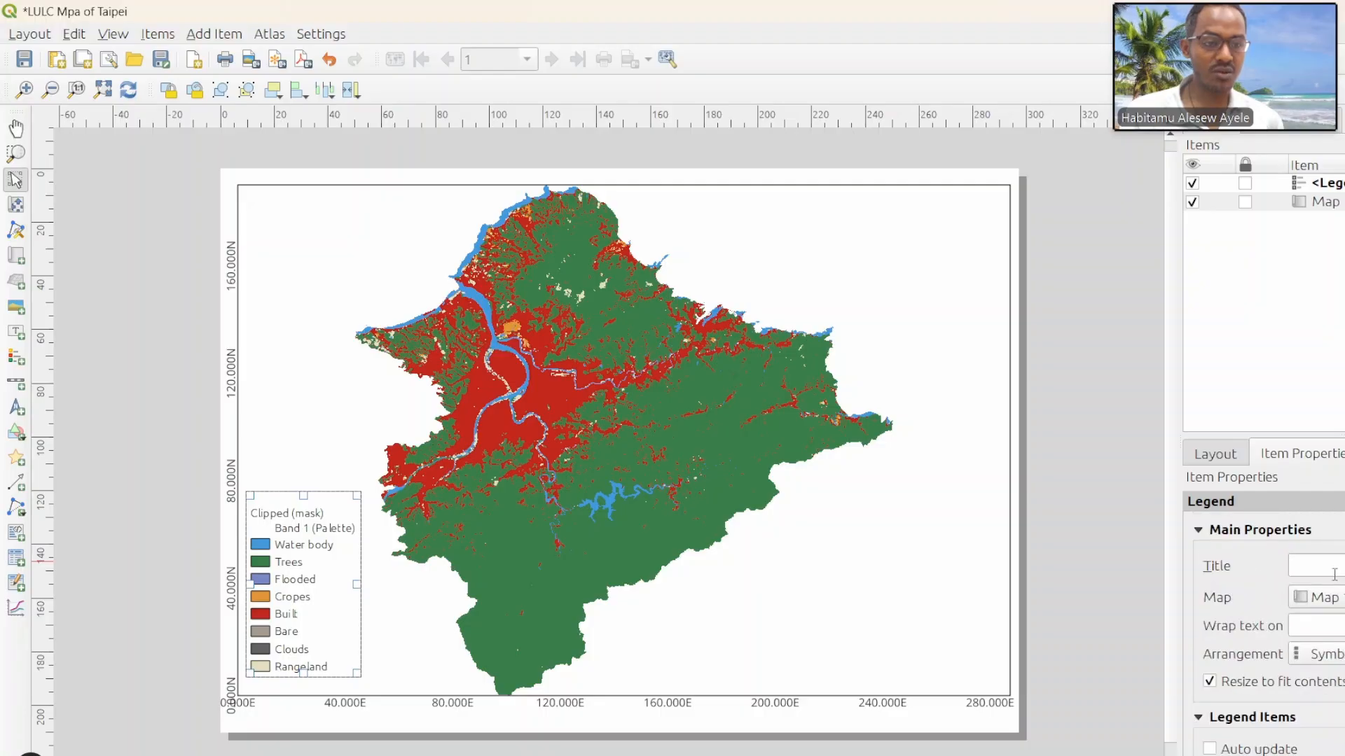
pyautogui.write('Legend')
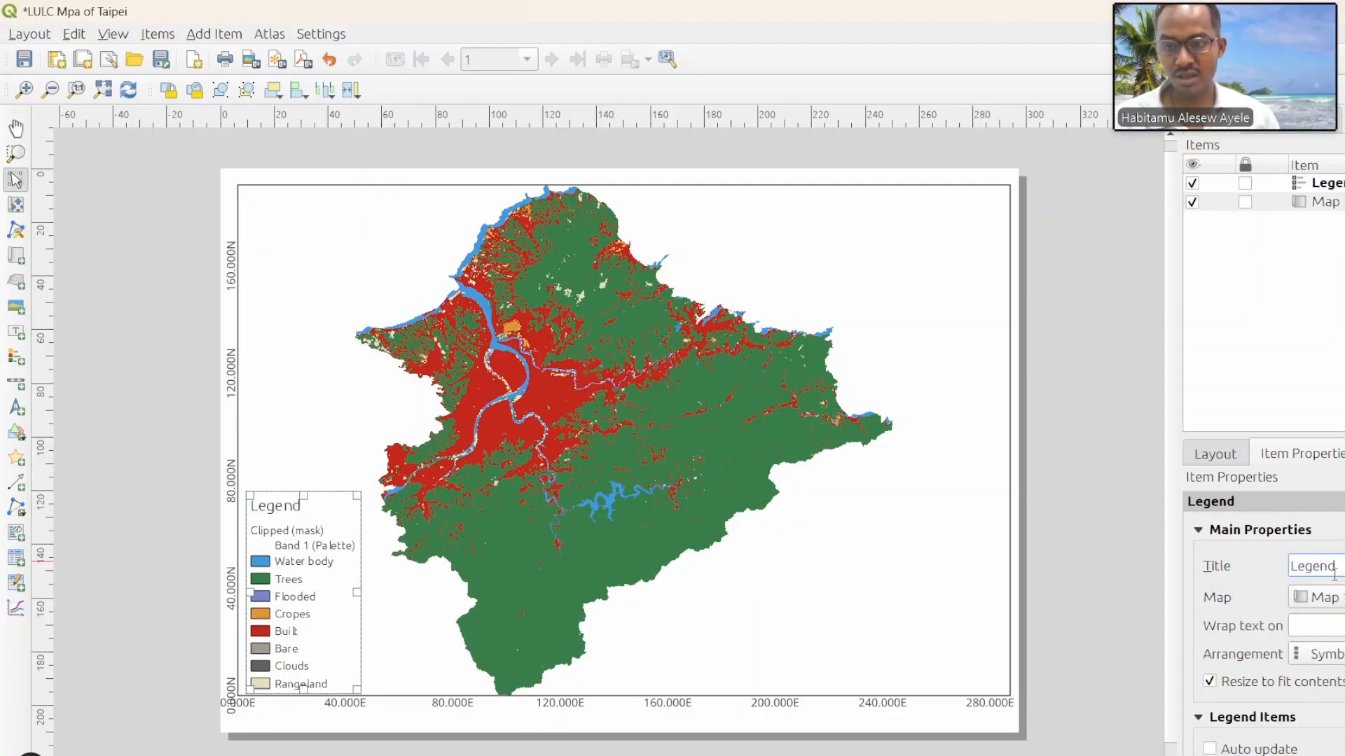
pyautogui.click(448, 561)
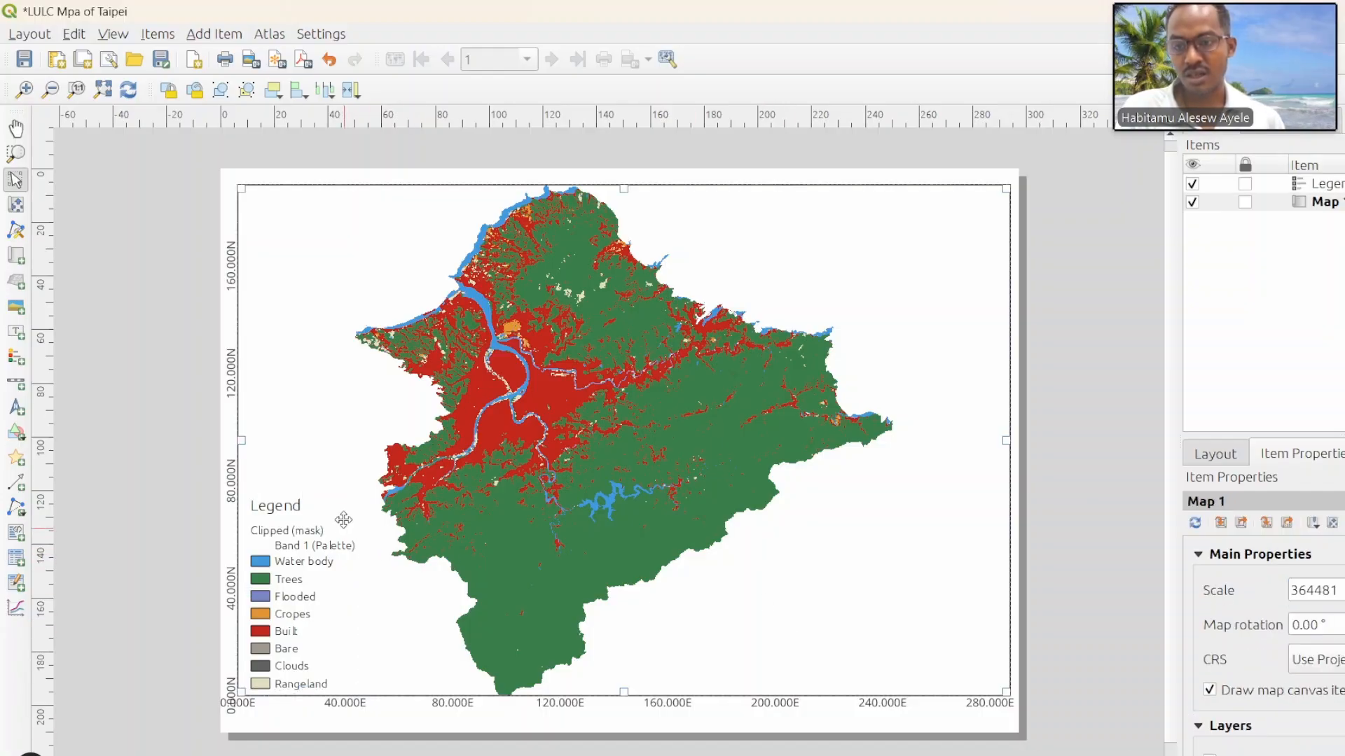
pyautogui.moveTo(311, 532)
pyautogui.mouseDown()
pyautogui.moveTo(351, 510)
pyautogui.moveTo(332, 518)
pyautogui.mouseUp()
# Step: Arrange the legend symbols to the right of their labels and turn on the legend's frame, keeping it in the map's lower left corner
pyautogui.scroll(-1, 1299, 655)
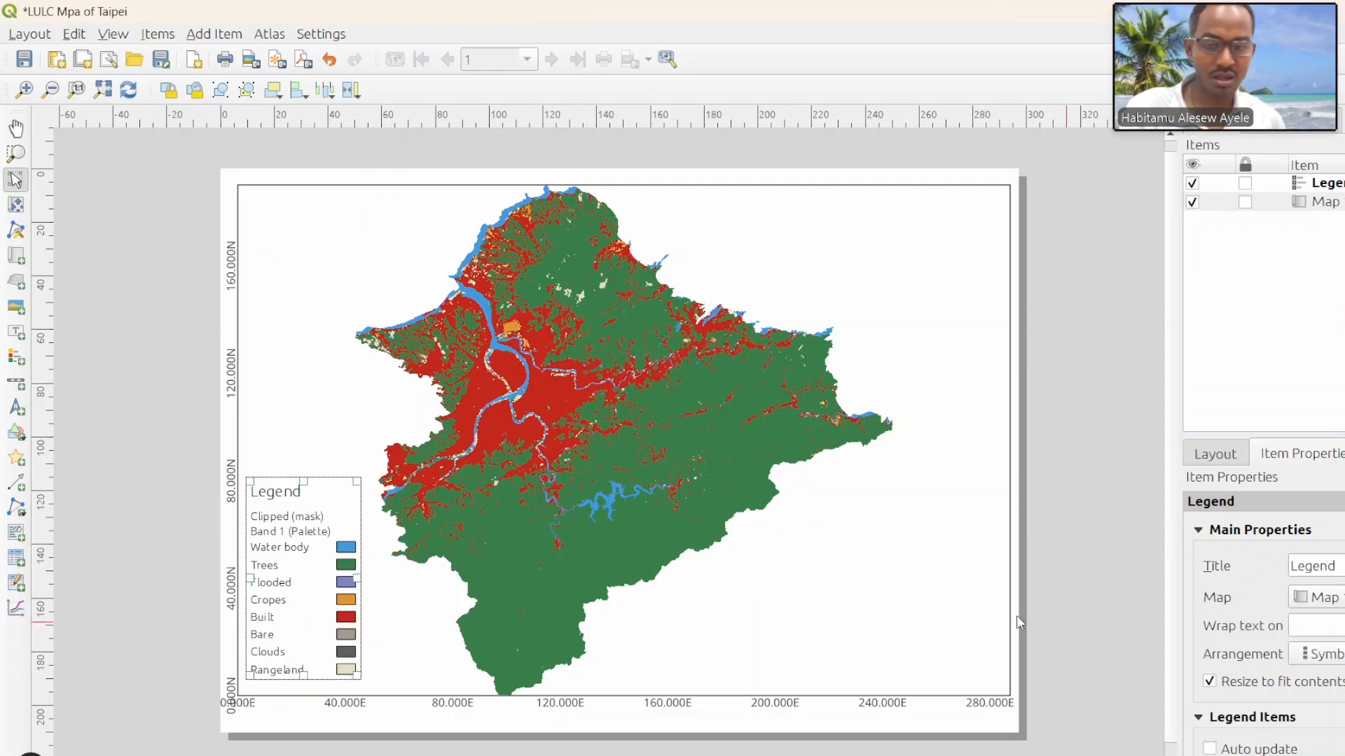
pyautogui.scroll(-8, 1204, 645)
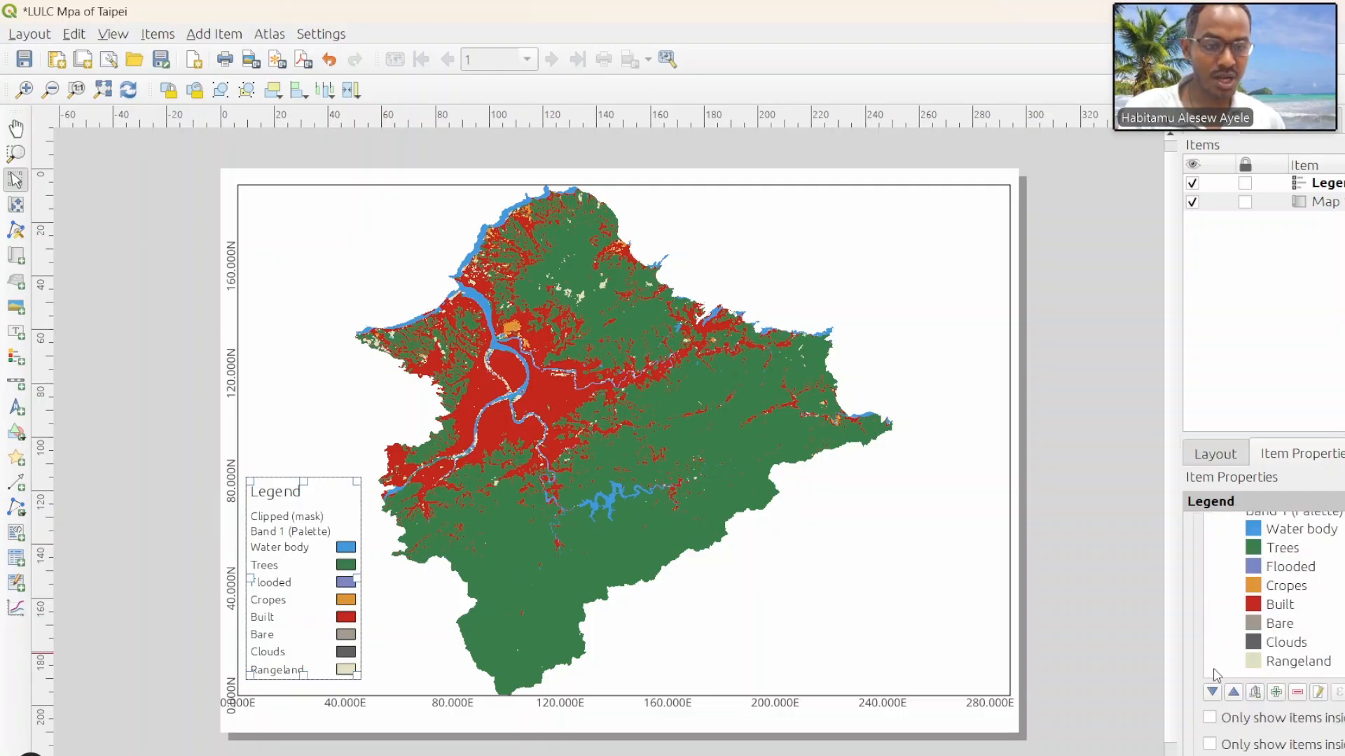
pyautogui.scroll(-2, 1256, 666)
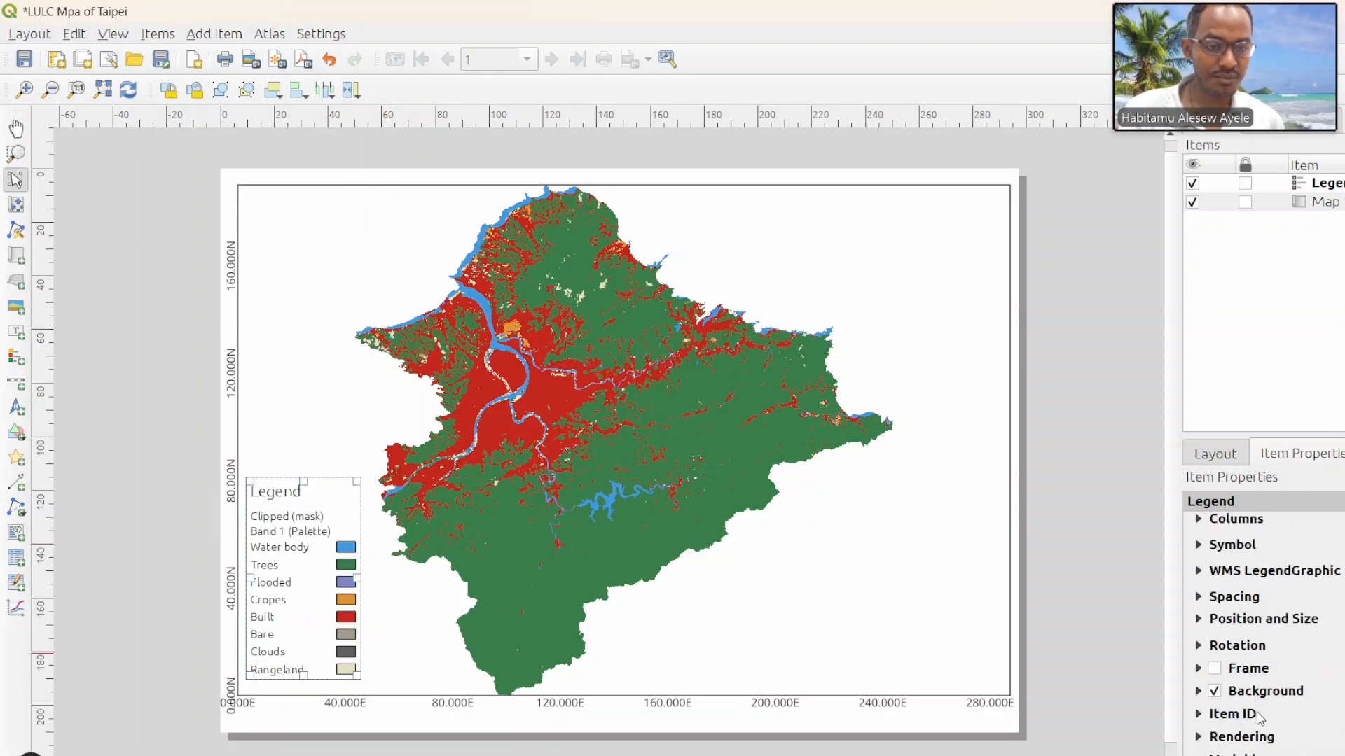
pyautogui.click(1215, 670)
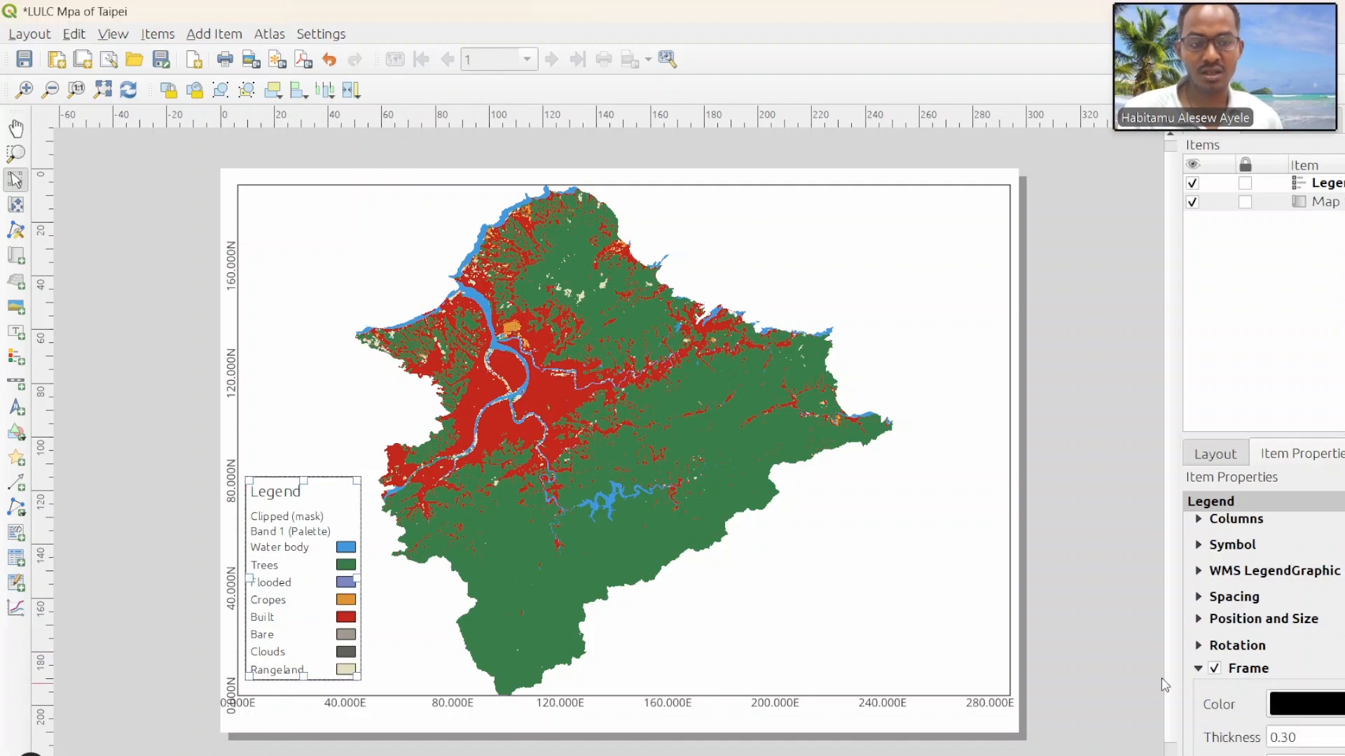
pyautogui.click(402, 612)
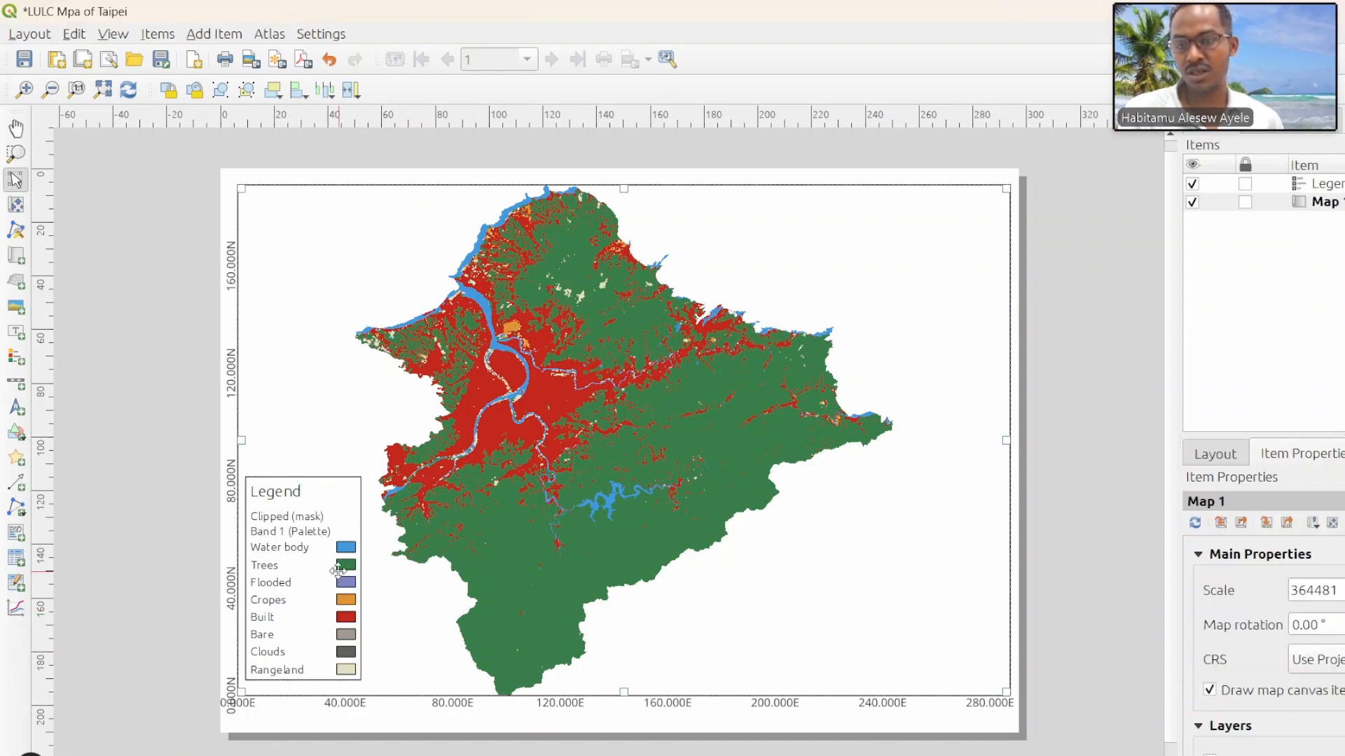
pyautogui.moveTo(297, 557); pyautogui.dragTo(298, 565)
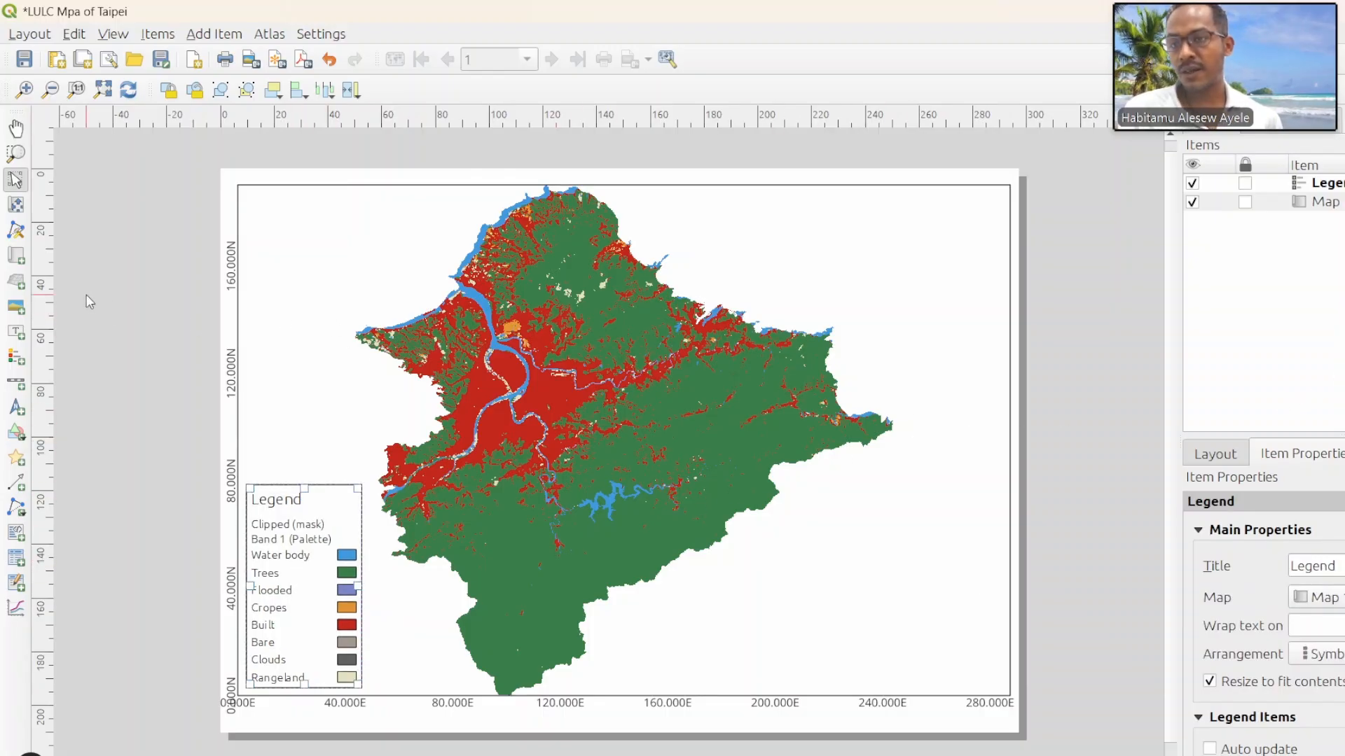
# Step: Add a north arrow in the map's upper left corner and a scale bar in its lower right area
pyautogui.click(13, 408)
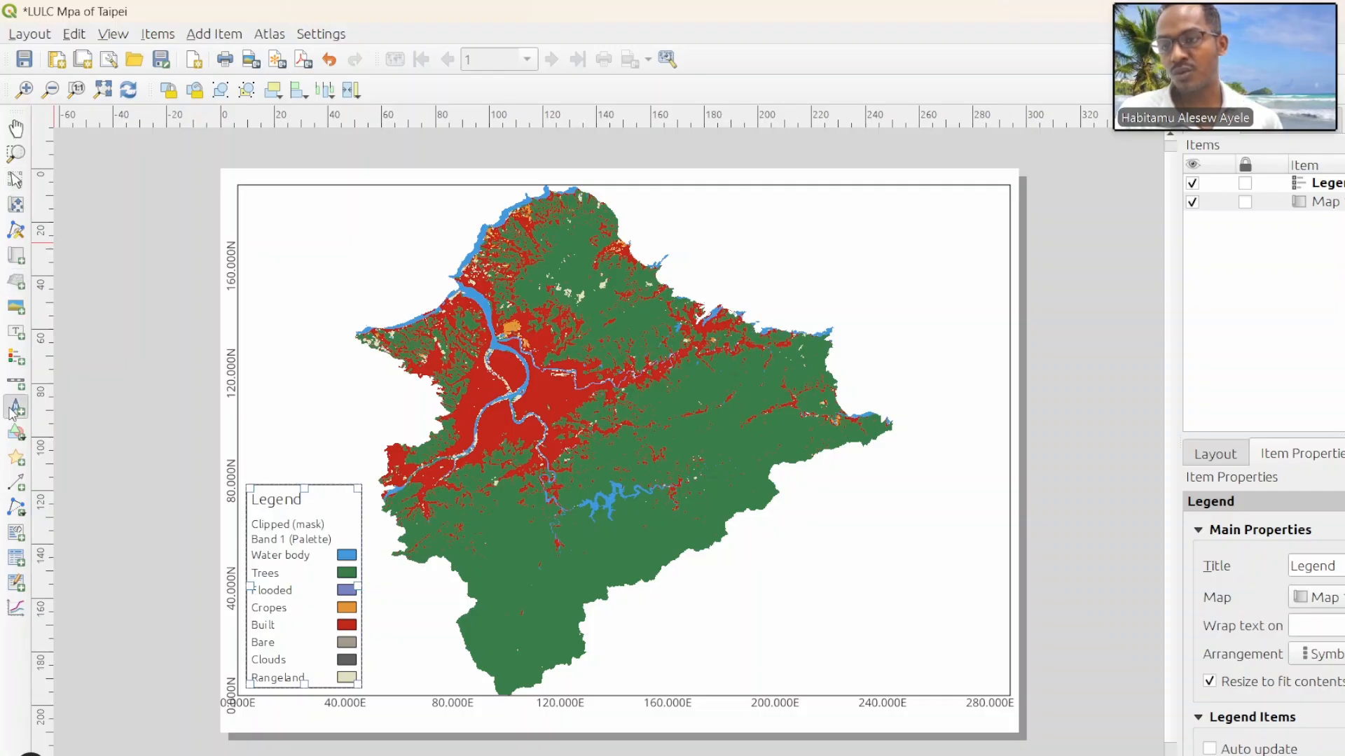
pyautogui.moveTo(254, 206); pyautogui.dragTo(290, 260)
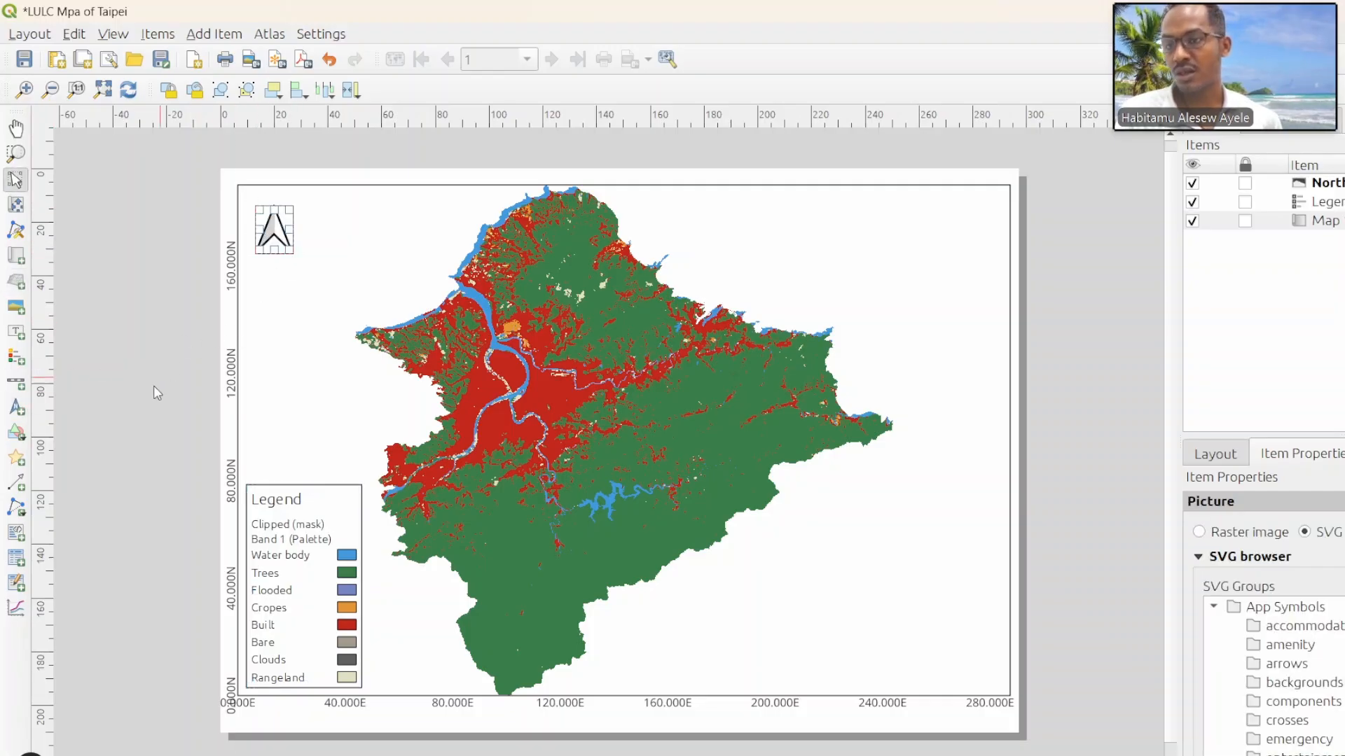
pyautogui.click(15, 383)
pyautogui.moveTo(847, 640); pyautogui.dragTo(925, 655)
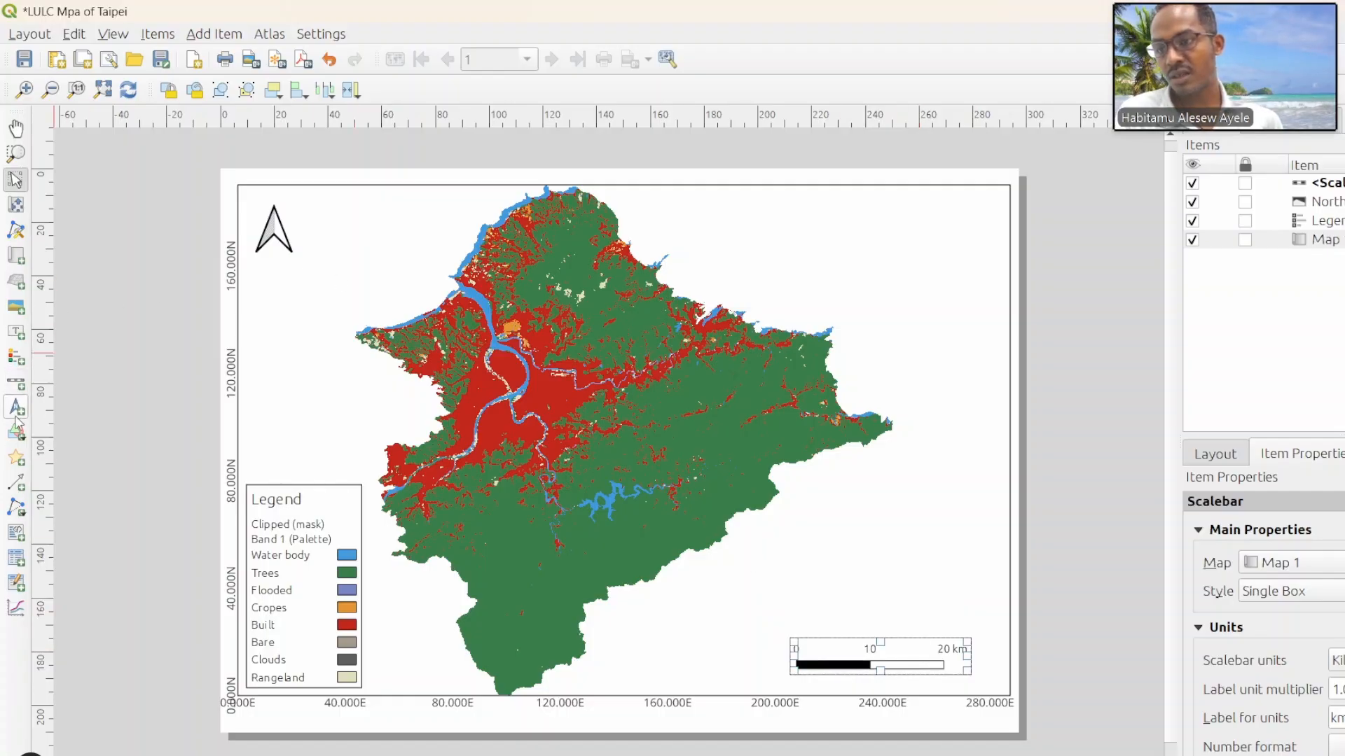
# Step: Add a label in the map's upper right area with the text "LULC Map of Taipei City"
pyautogui.click(15, 332)
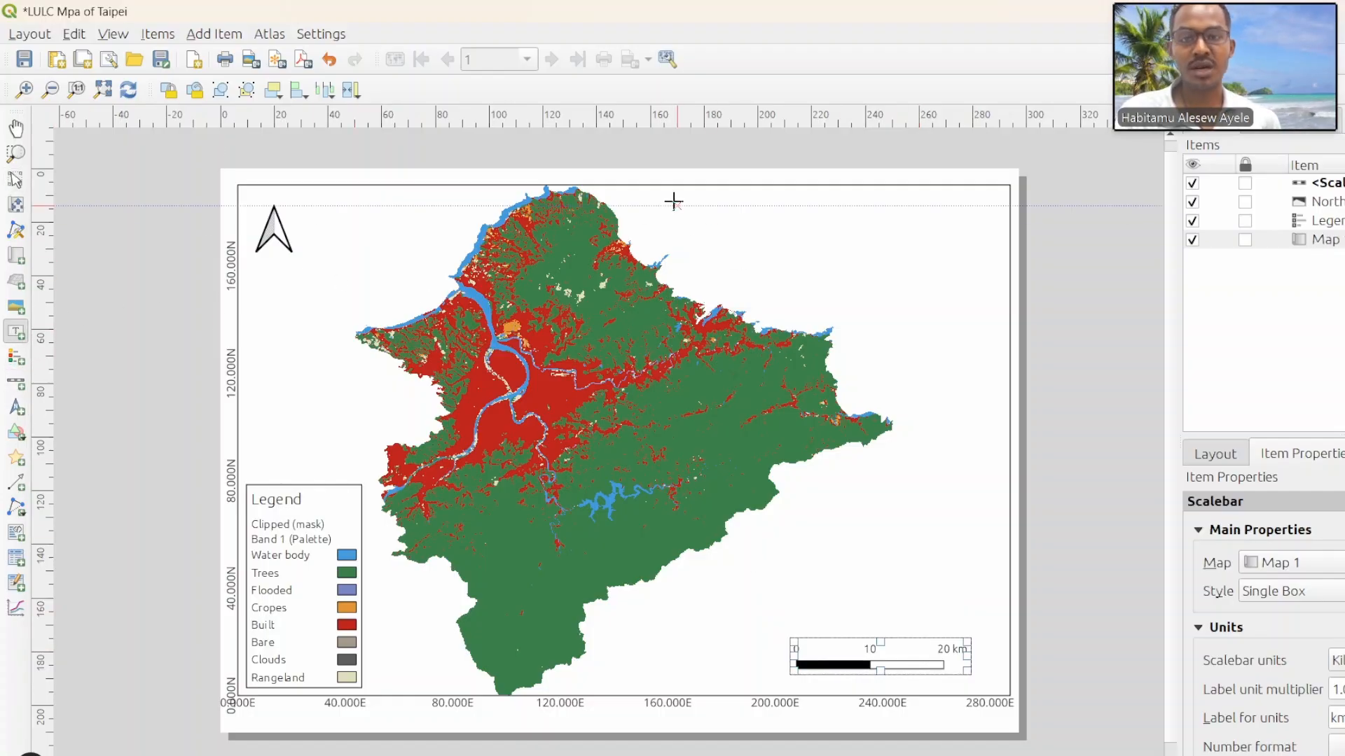
pyautogui.moveTo(672, 197); pyautogui.dragTo(989, 229)
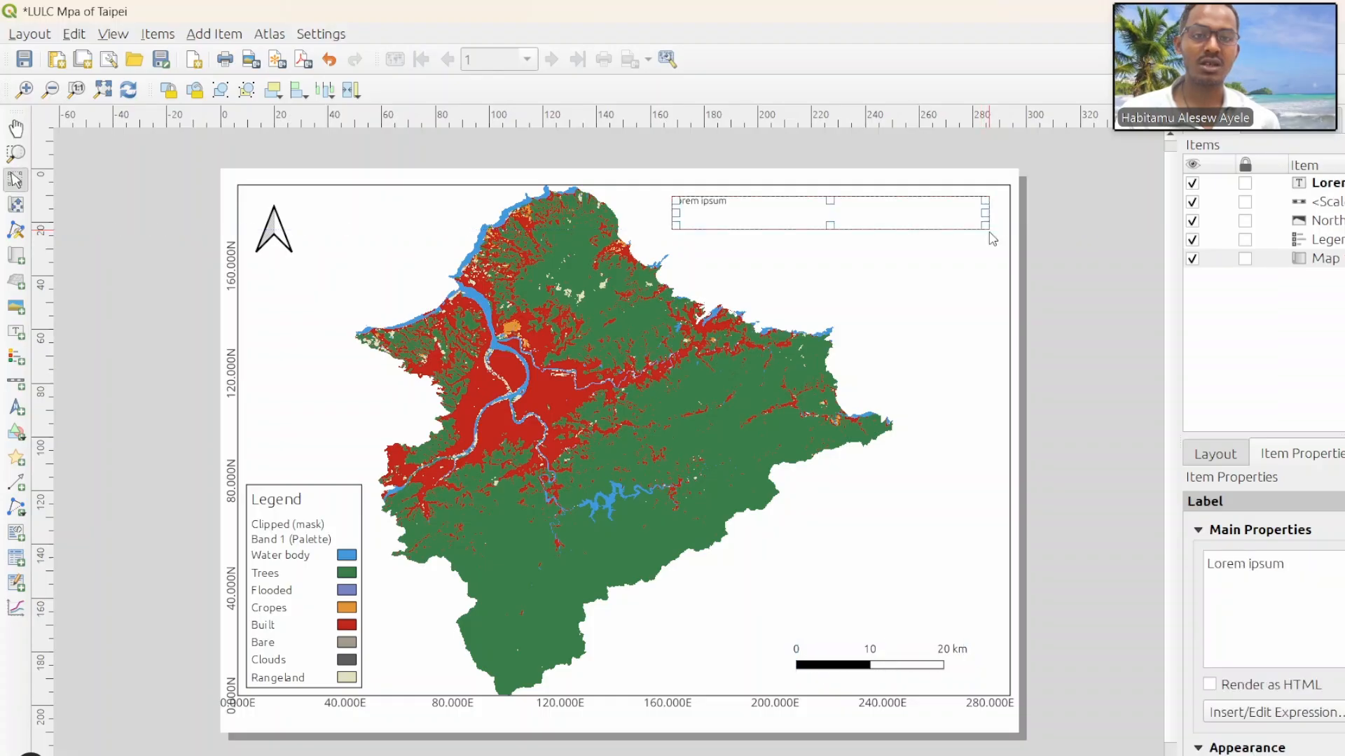
pyautogui.moveTo(1291, 565); pyautogui.dragTo(1197, 554)
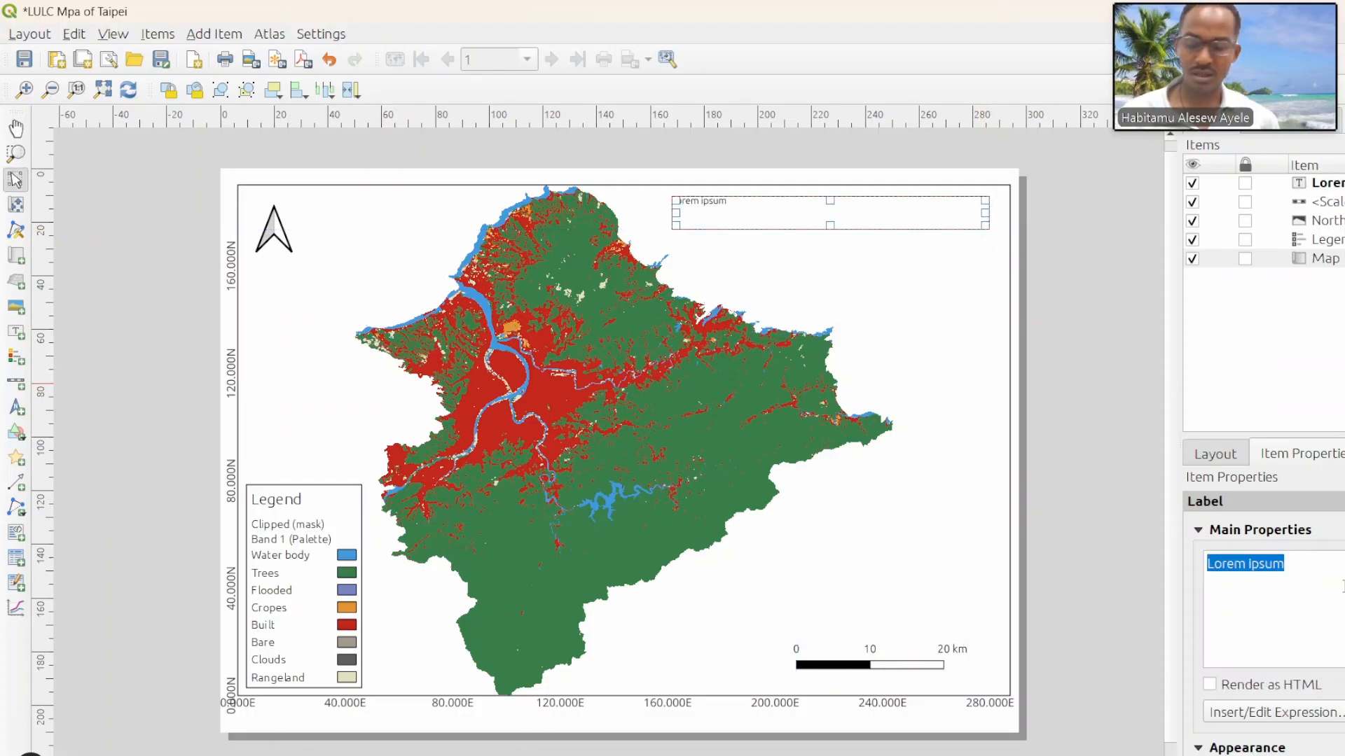
pyautogui.write('LULC')
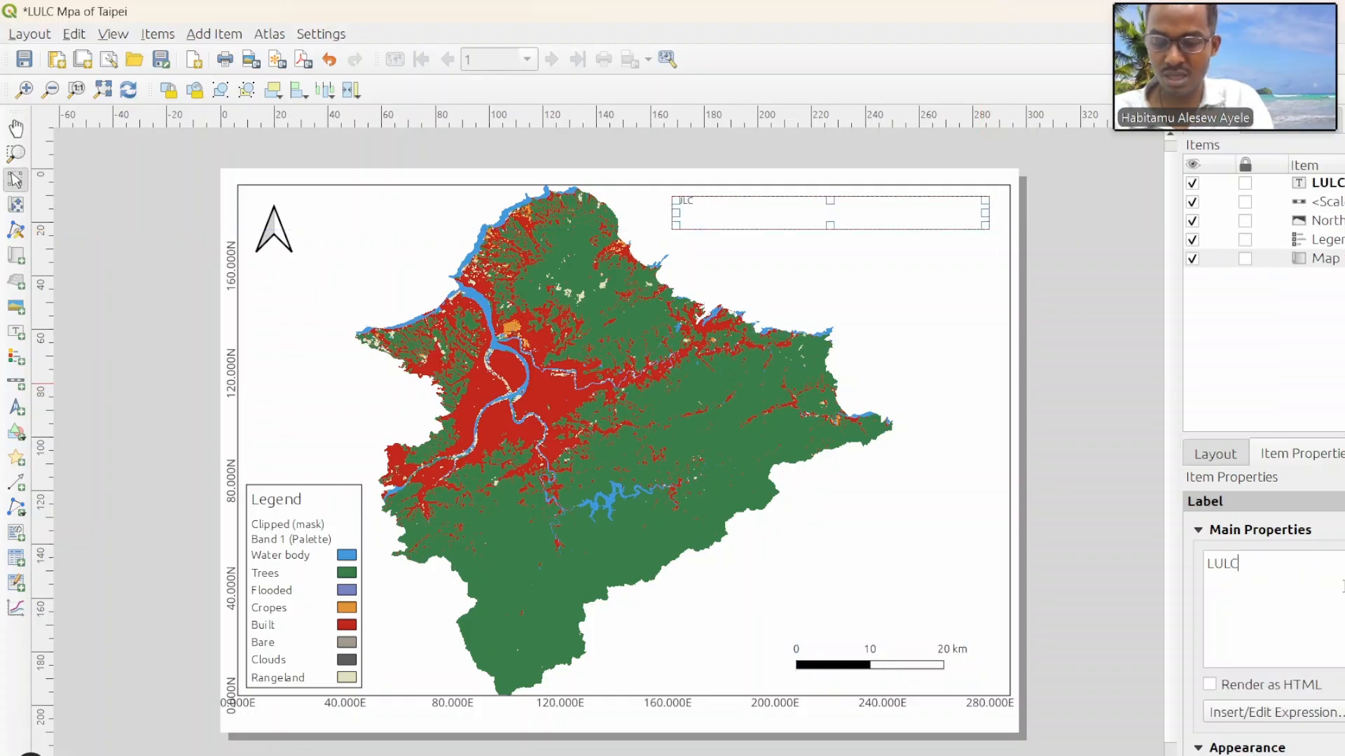
pyautogui.write(' Map of Taipei City')
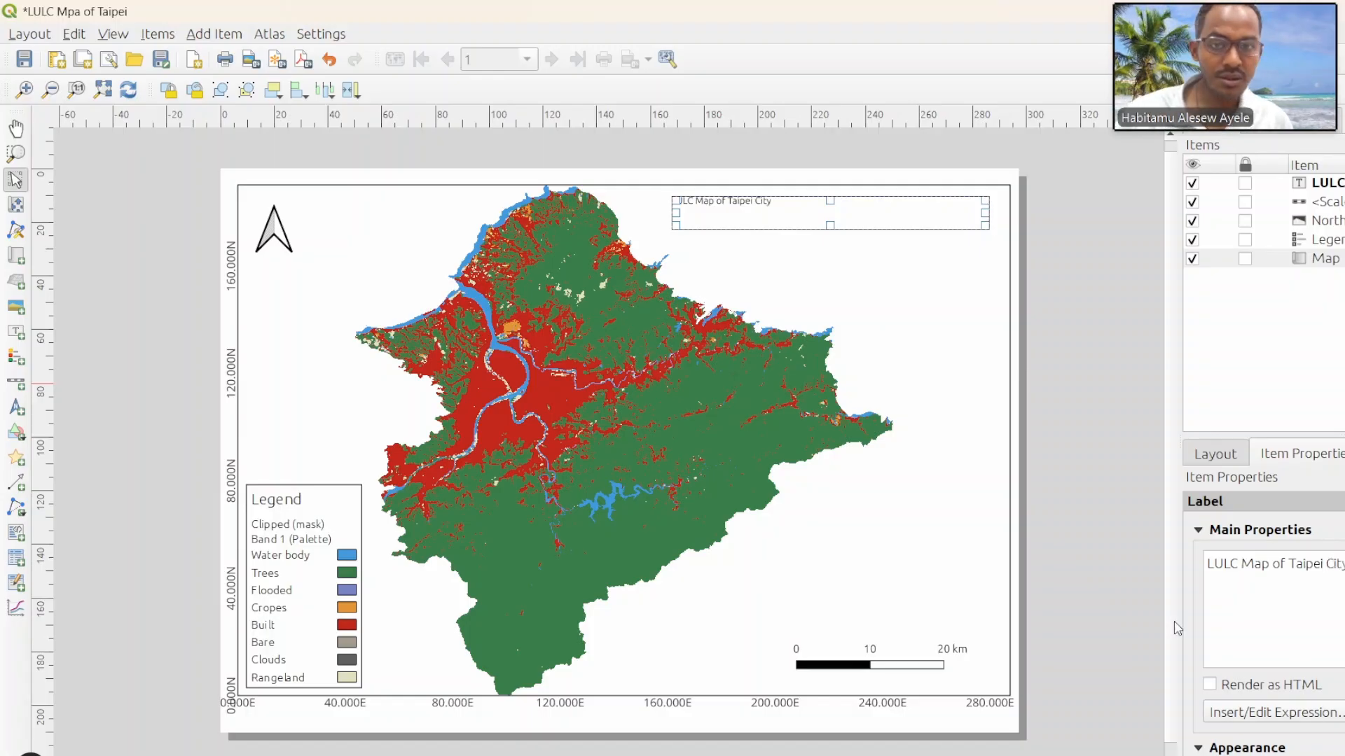
pyautogui.click(942, 430)
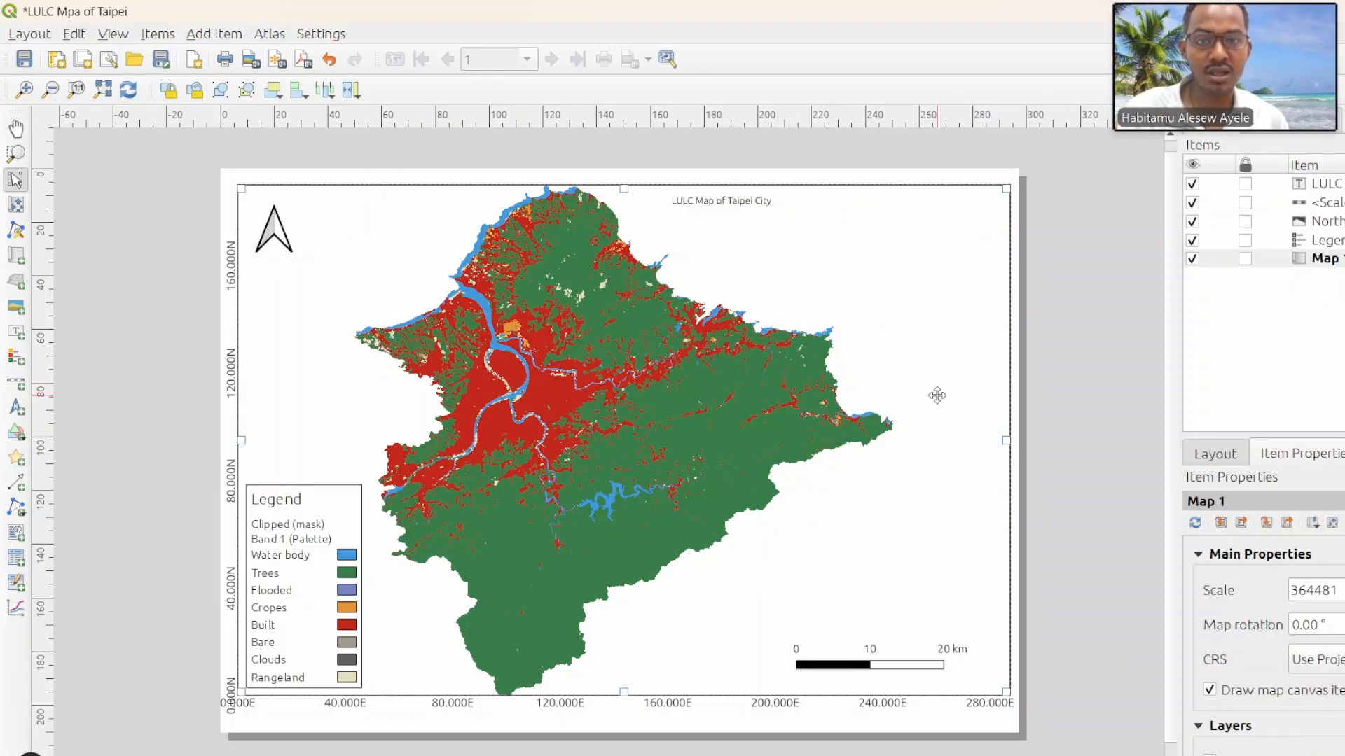
# Step: Set the font size of the map title label to 14 points
pyautogui.click(740, 202)
pyautogui.scroll(-1, 1219, 719)
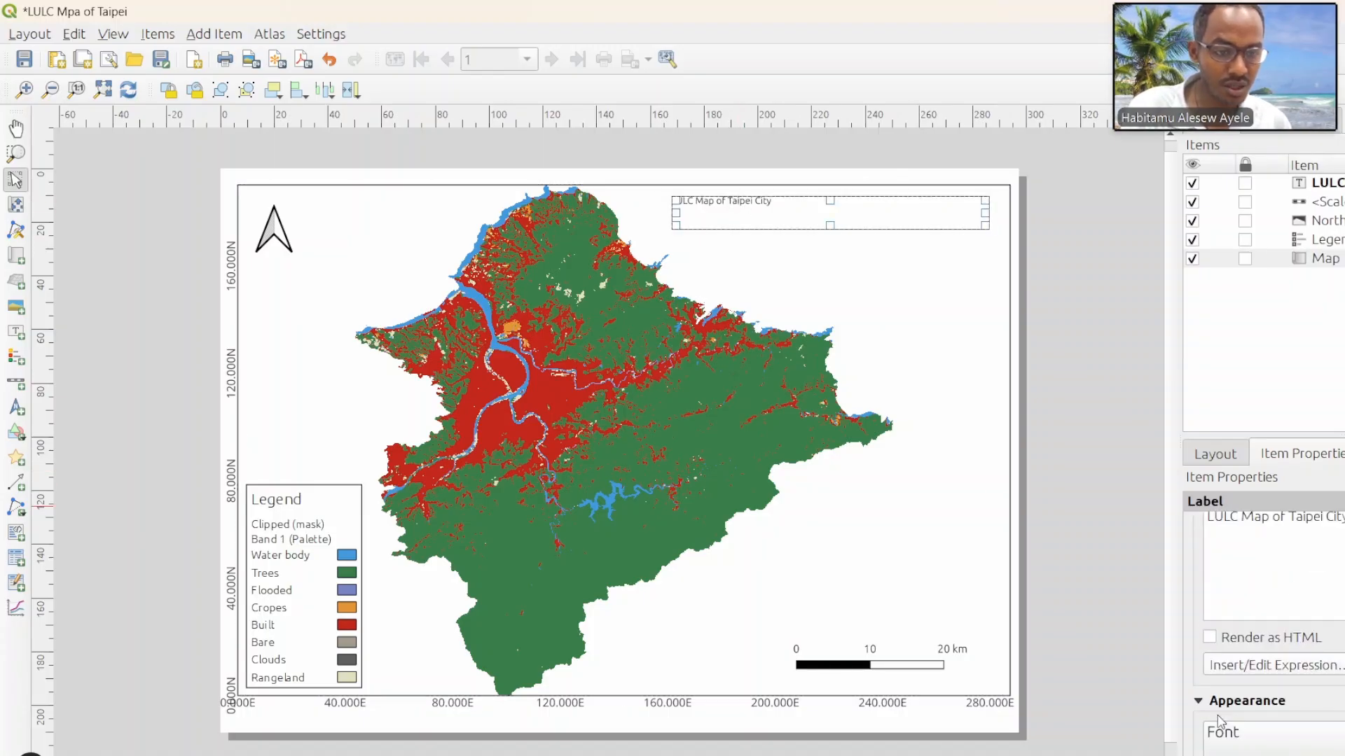
pyautogui.click(1237, 736)
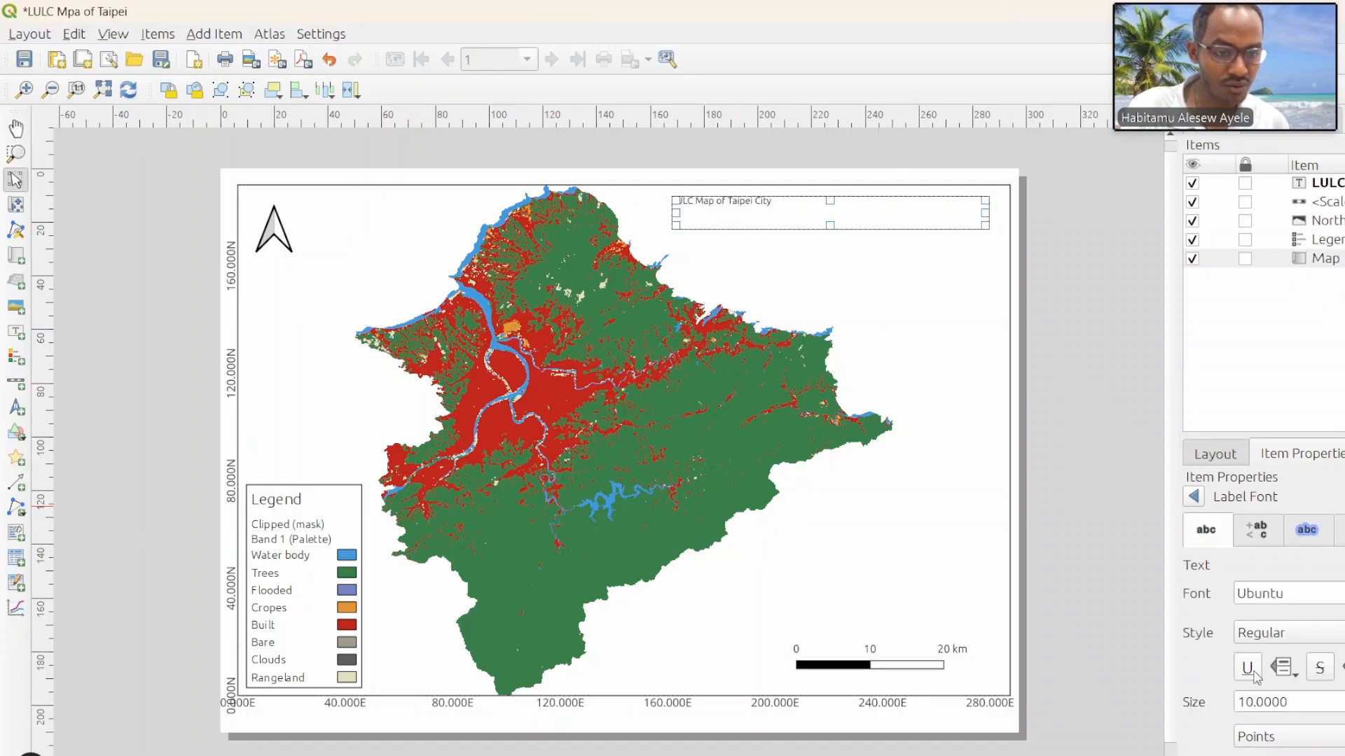
pyautogui.click(1254, 702)
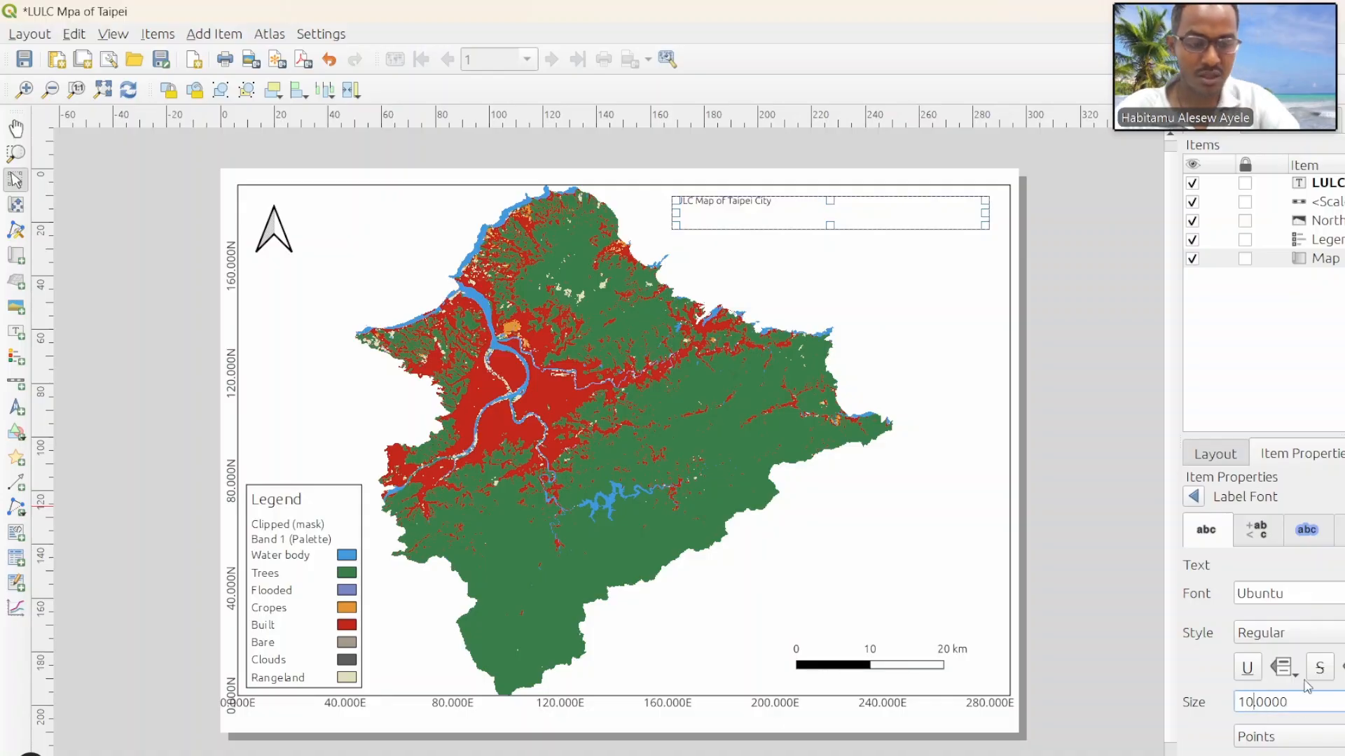
pyautogui.press('Up')
pyautogui.press('Up')
pyautogui.press('Up')
pyautogui.press('Up')
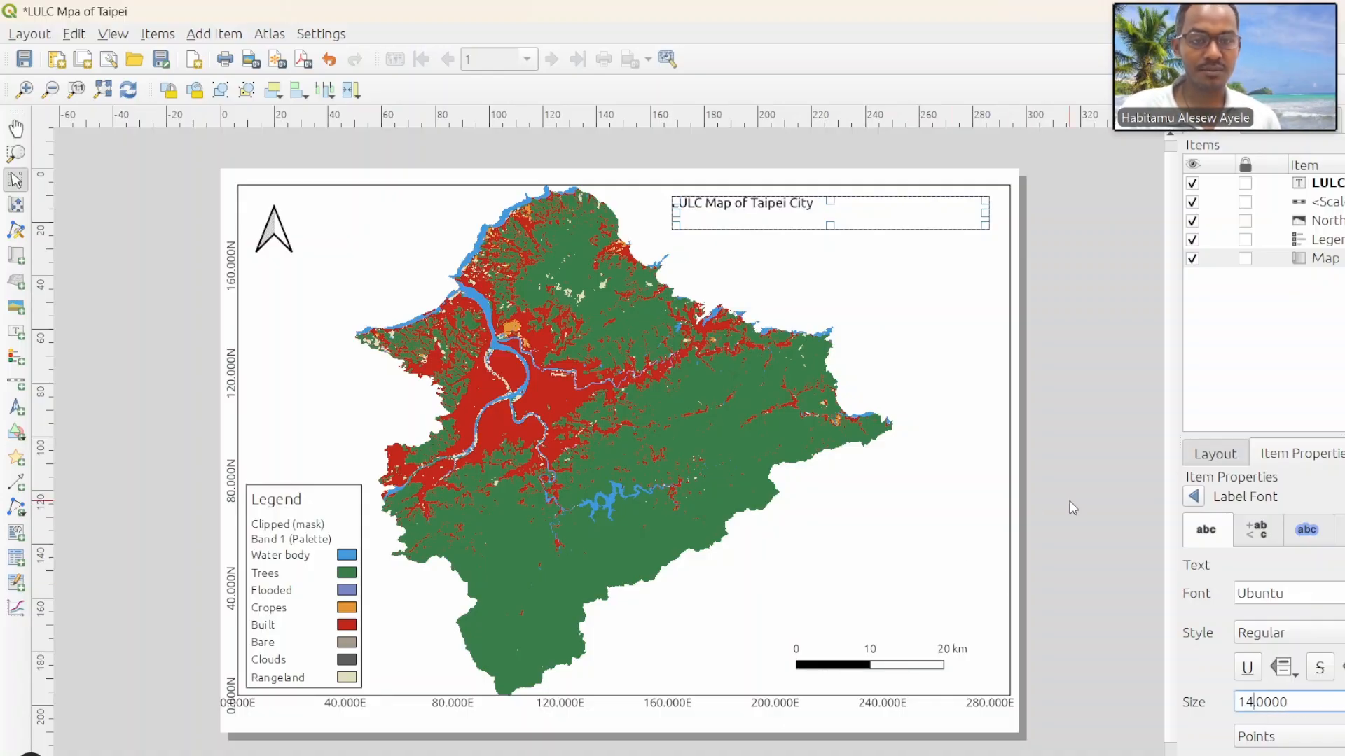
pyautogui.click(1074, 469)
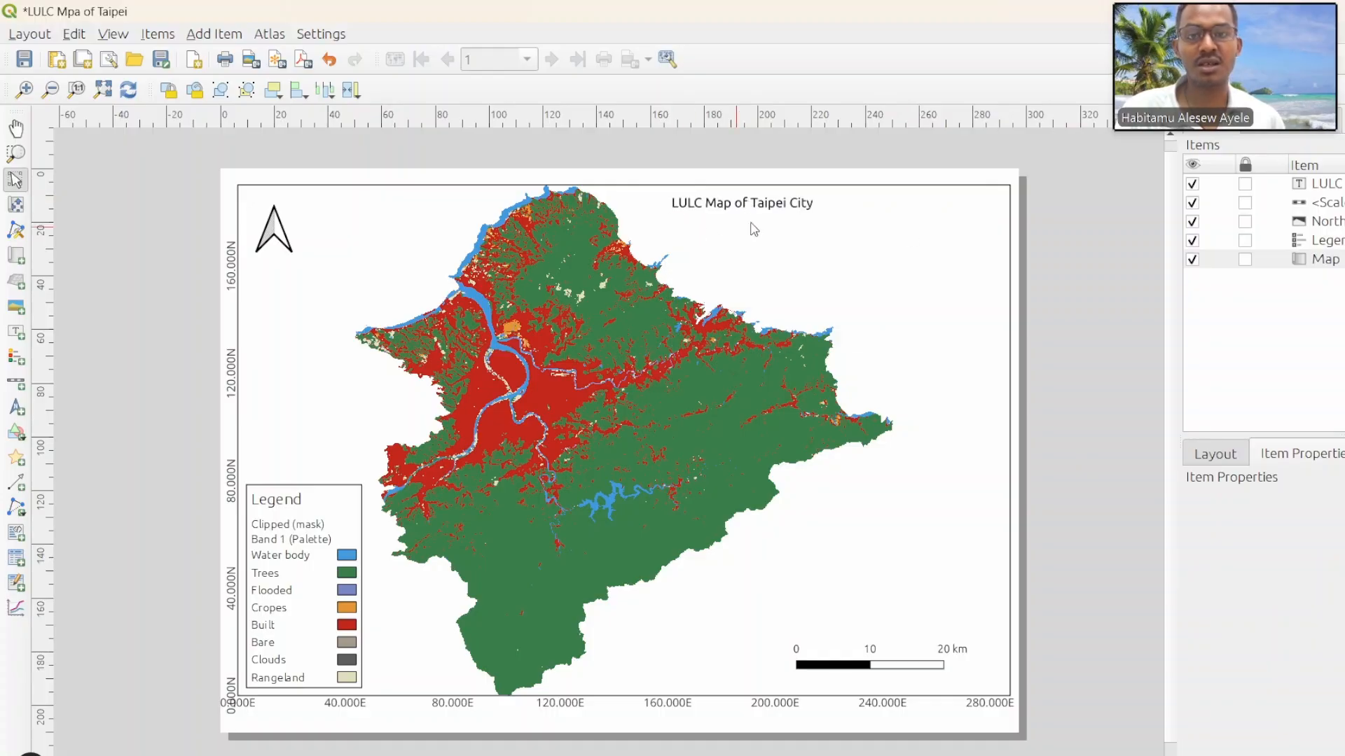